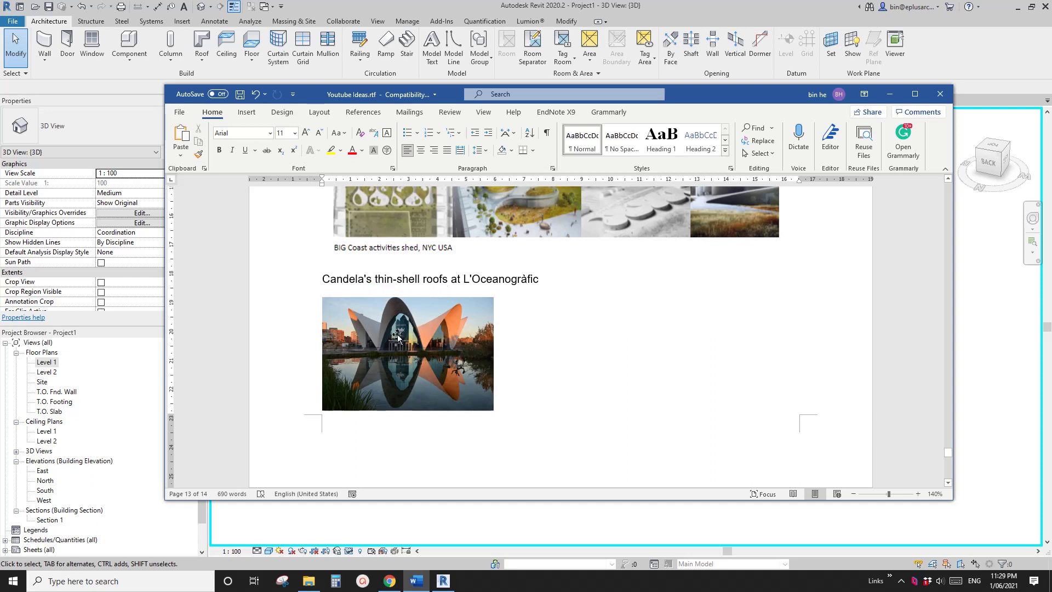
Step: Enlarge the photo of Candela's thin-shell roof at L'Oceanogràfic in the Word document and deselect it
{"action": "left_click", "coordinate": [448, 343]}
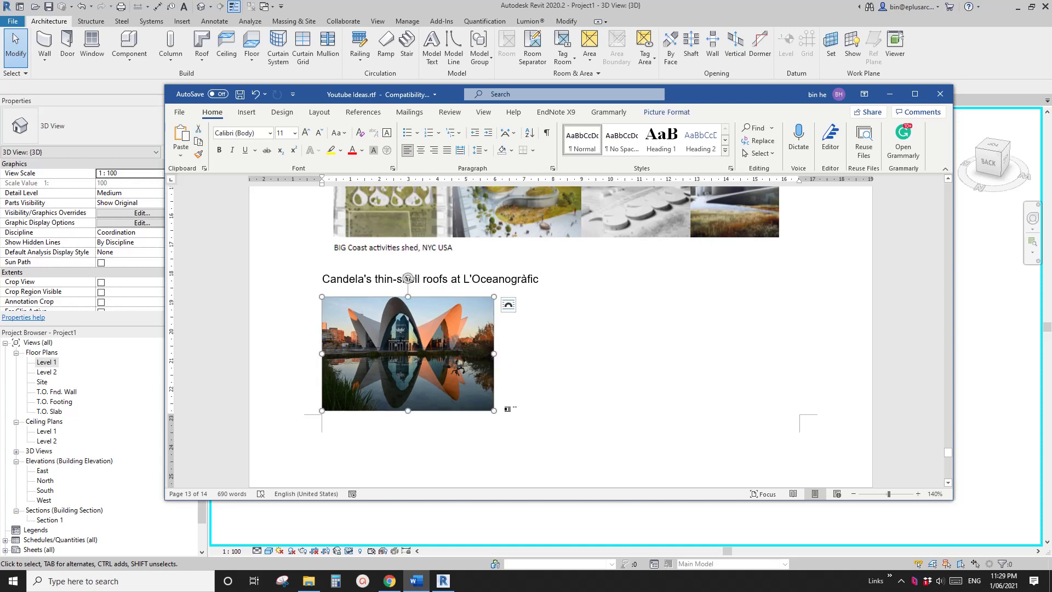
{"action": "left_click_drag", "start_coordinate": [494, 409], "coordinate": [625, 482]}
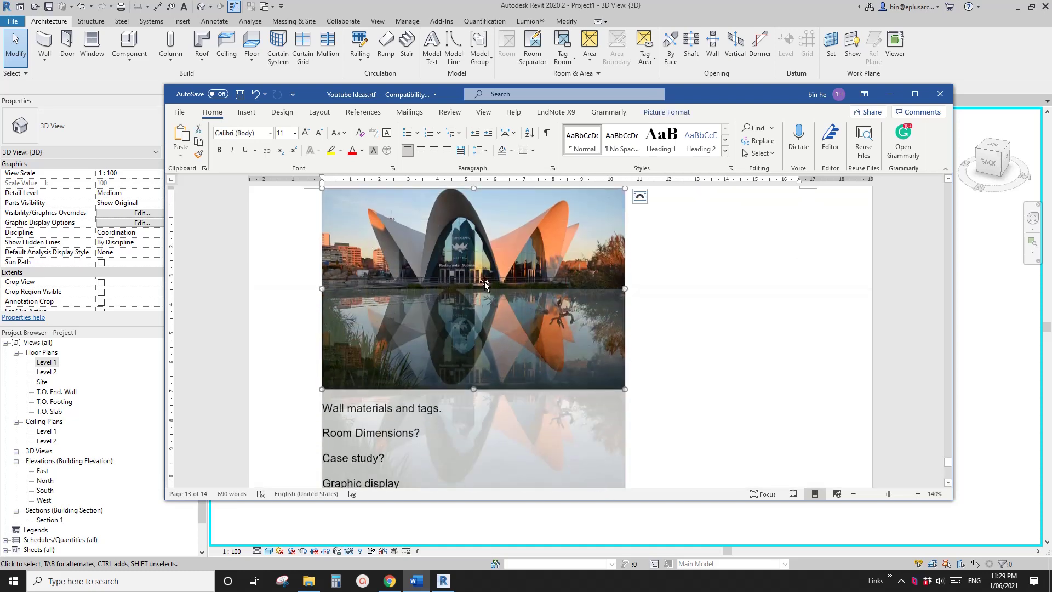
{"action": "left_click", "coordinate": [689, 273]}
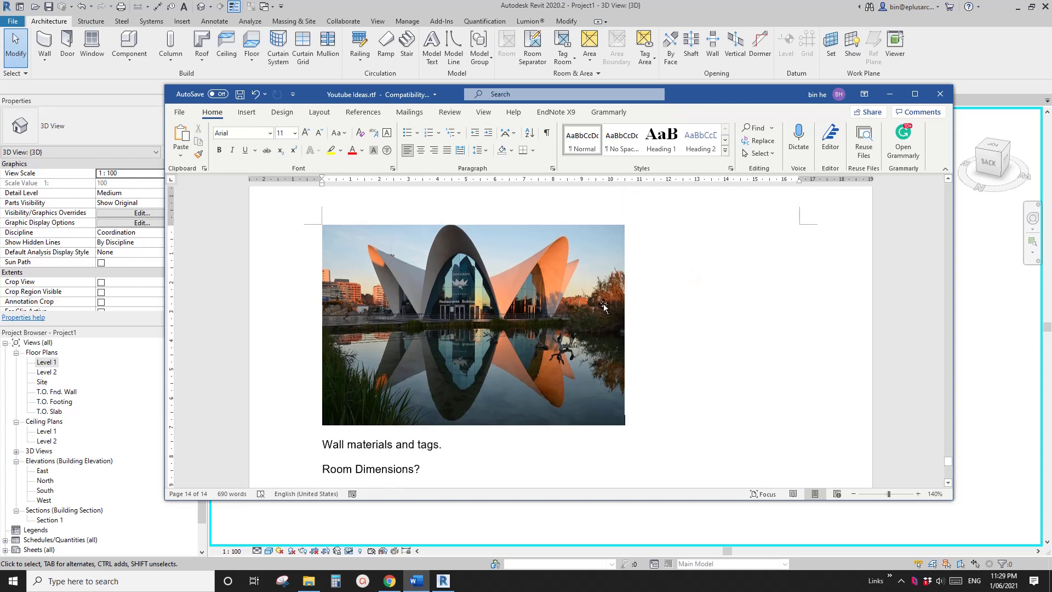
Step: Switch to Revit and examine the finished thin-shell roof and its curtain walls from several angles in 3D
{"action": "left_click", "coordinate": [443, 580]}
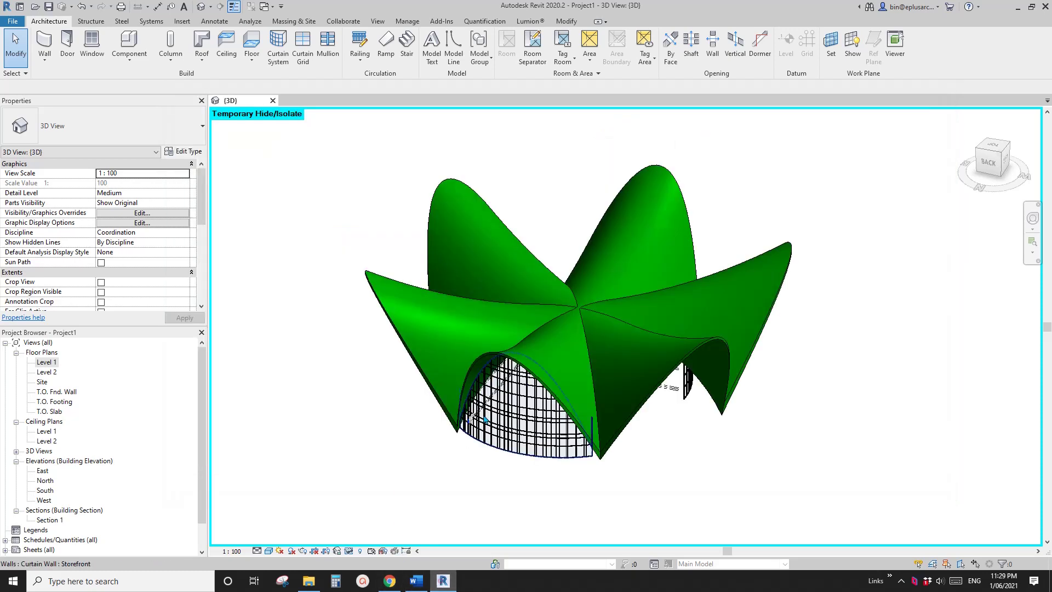
{"action": "middle_click_drag", "start_coordinate": [566, 351], "coordinate": [659, 382], "text": "shift"}
{"action": "left_click", "coordinate": [578, 372]}
{"action": "left_click", "coordinate": [751, 470]}
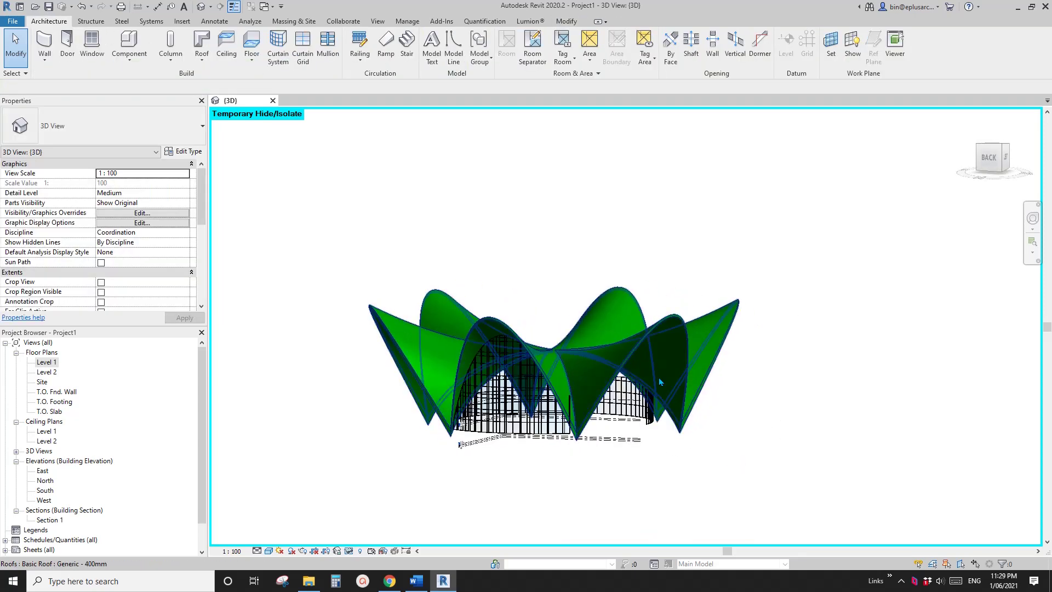
{"action": "middle_click_drag", "start_coordinate": [630, 416], "coordinate": [605, 391]}
{"action": "scroll", "coordinate": [706, 405], "scroll_direction": "up", "scroll_amount": 1}
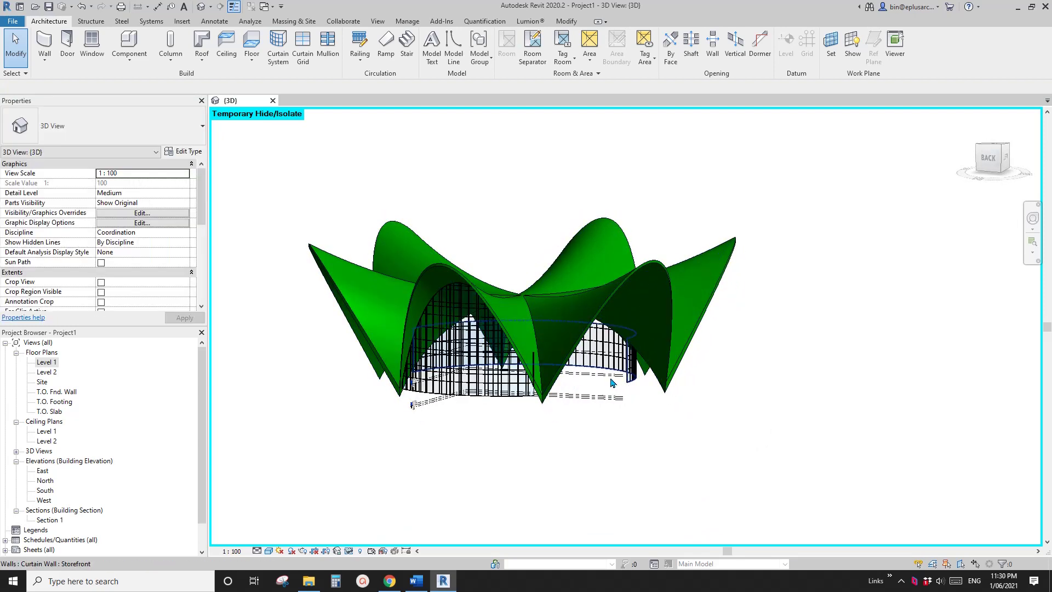
{"action": "middle_click_drag", "start_coordinate": [614, 386], "coordinate": [651, 390], "text": "shift"}
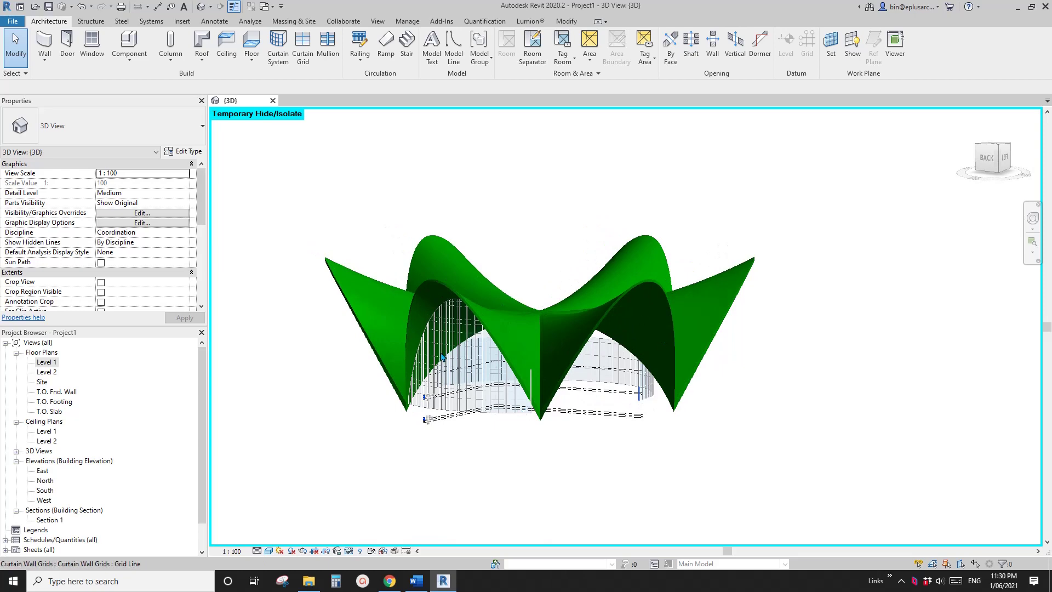
{"action": "middle_click_drag", "start_coordinate": [442, 357], "coordinate": [629, 448], "text": "shift"}
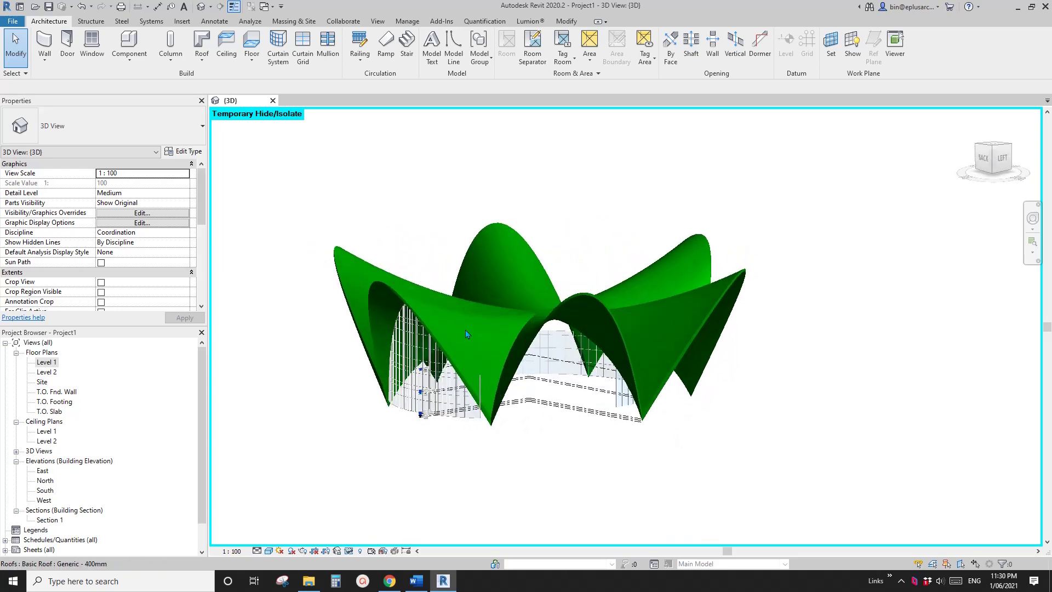
{"action": "middle_click_drag", "start_coordinate": [554, 351], "coordinate": [597, 406], "text": "shift"}
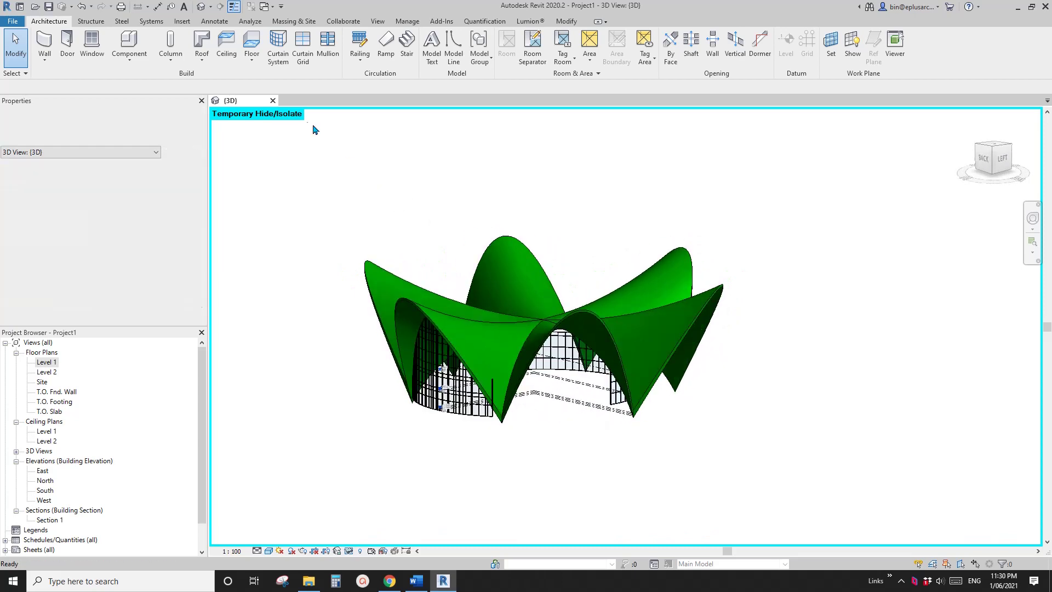
Step: Close the finished project's 3D view and create a new mass family from a Conceptual Mass template
{"action": "left_click", "coordinate": [273, 100]}
{"action": "left_click", "coordinate": [550, 291]}
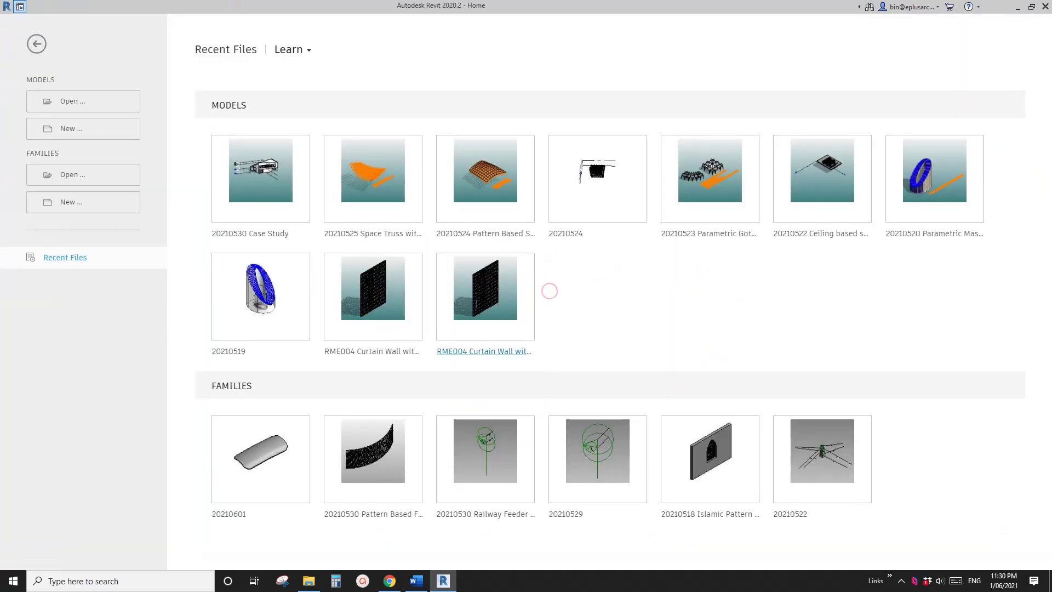
{"action": "left_click", "coordinate": [78, 206]}
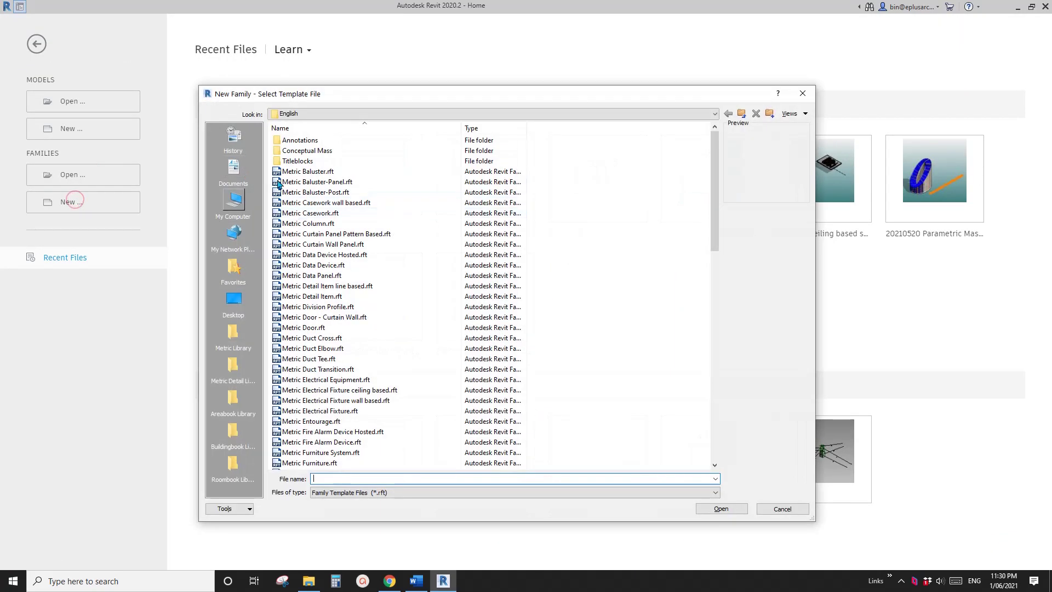
{"action": "double_click", "coordinate": [308, 149]}
{"action": "double_click", "coordinate": [305, 141]}
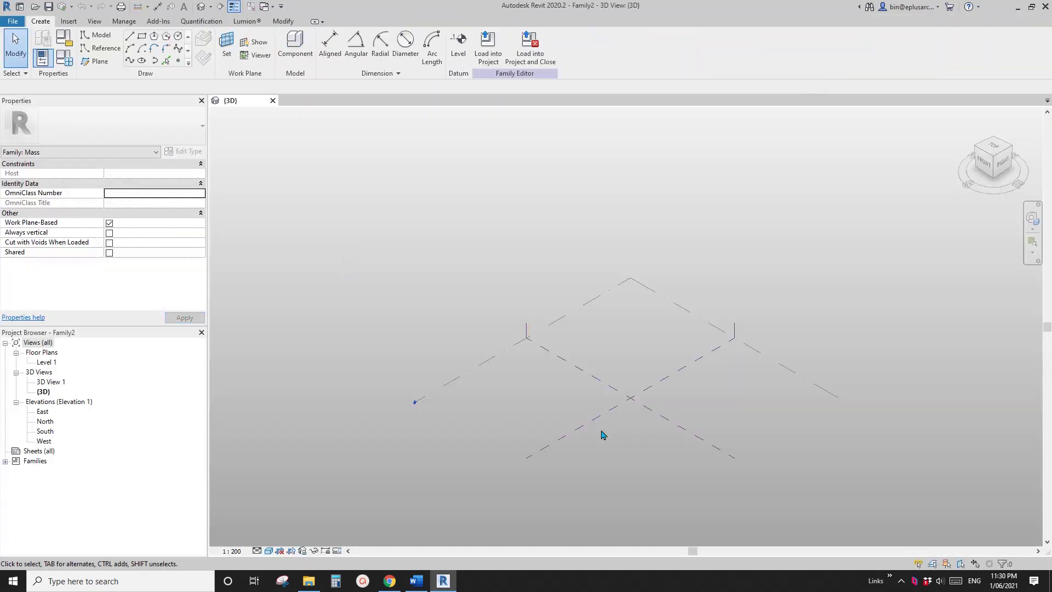
Step: In the Level 1 plan, draw a reference-line circle about 36000 mm in radius at the reference planes' intersection, keeping its radius dimension permanent
{"action": "middle_click_drag", "start_coordinate": [603, 430], "coordinate": [482, 356], "text": "shift"}
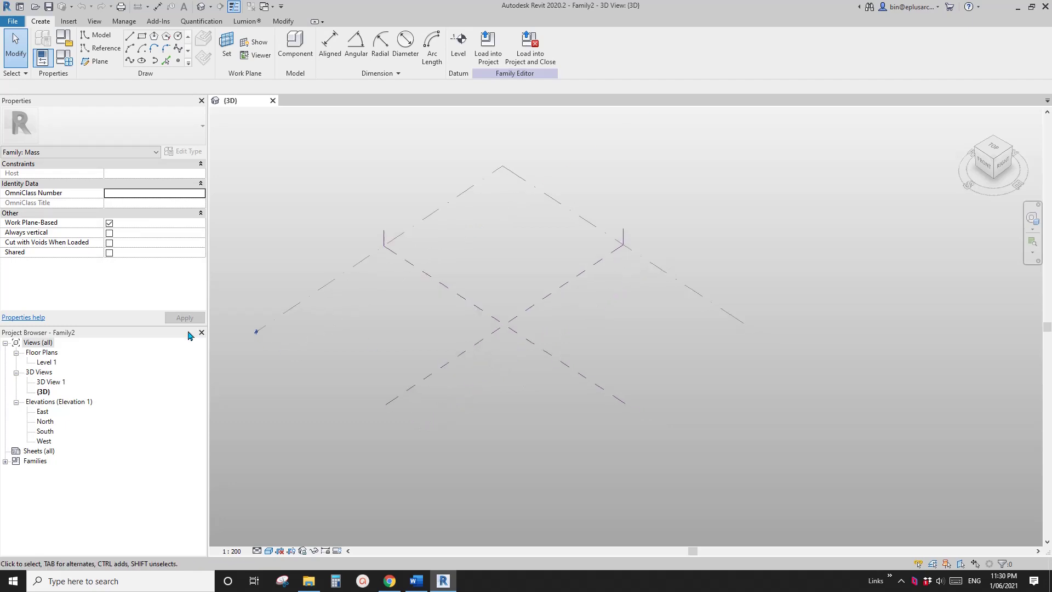
{"action": "double_click", "coordinate": [48, 363]}
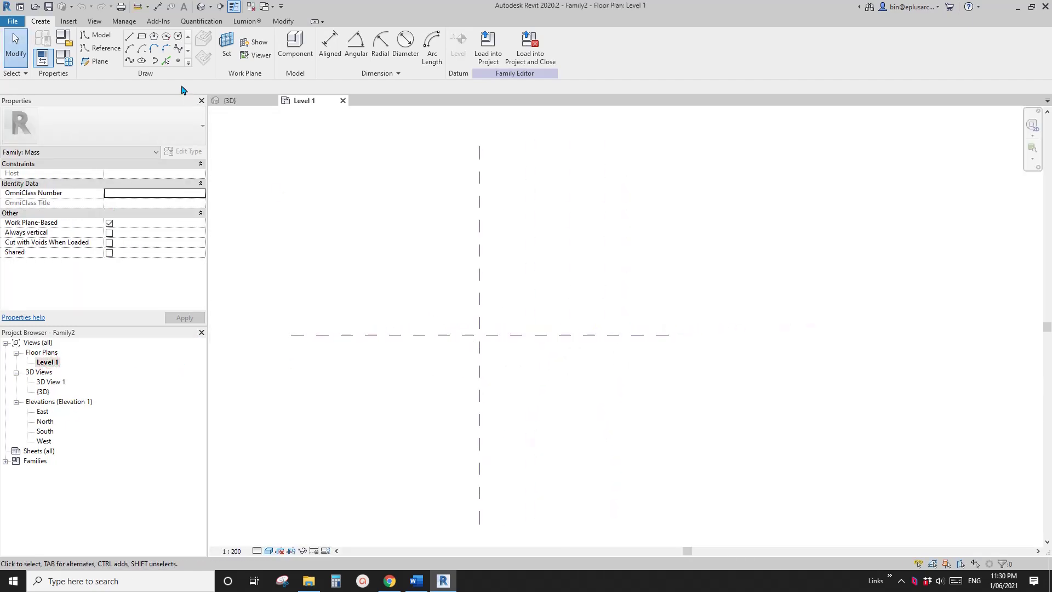
{"action": "left_click", "coordinate": [101, 48]}
{"action": "left_click", "coordinate": [180, 38]}
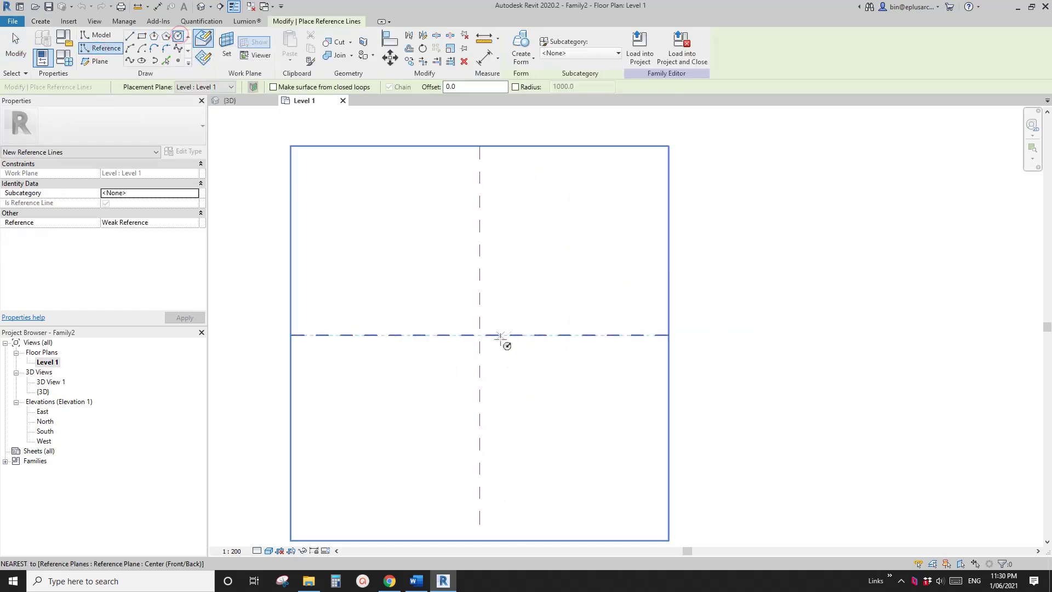
{"action": "left_click", "coordinate": [480, 335]}
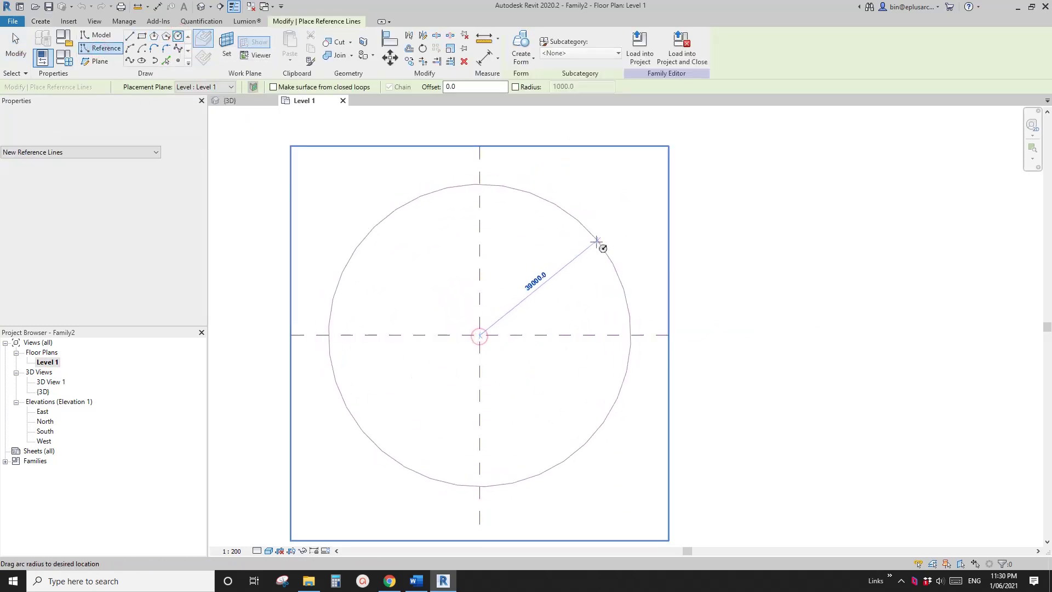
{"action": "left_click", "coordinate": [586, 245]}
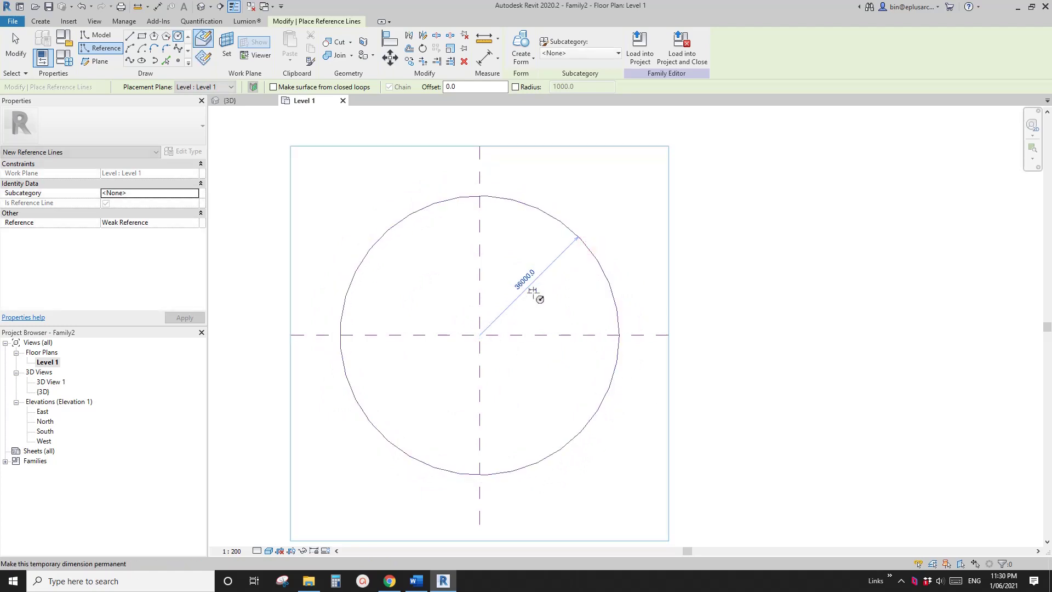
{"action": "key", "text": "Escape"}
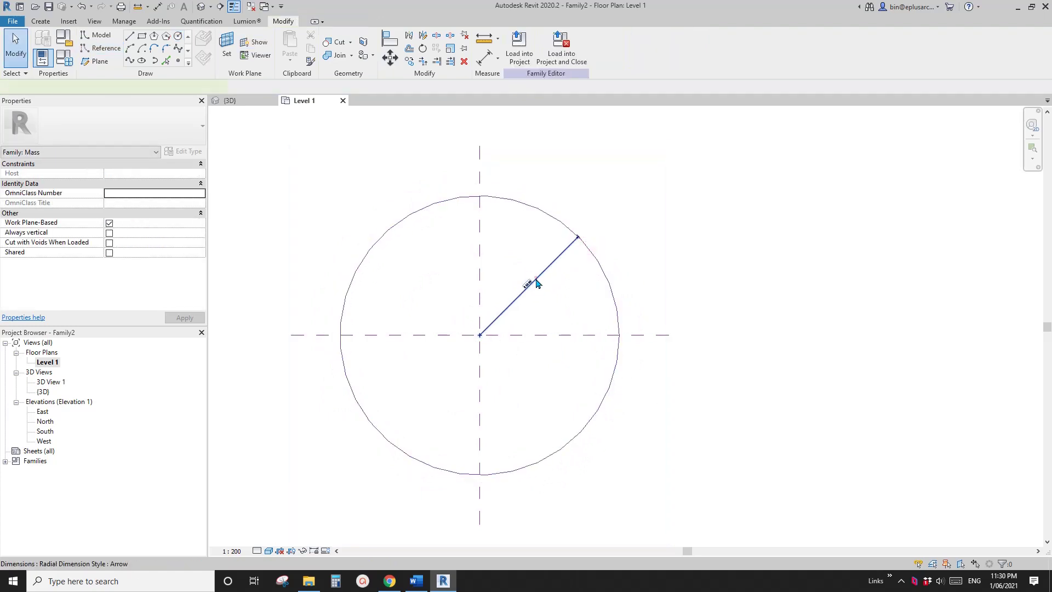
Step: Label the circle's radius dimension with a new instance parameter named R1
{"action": "left_click", "coordinate": [530, 285]}
{"action": "left_click", "coordinate": [621, 45]}
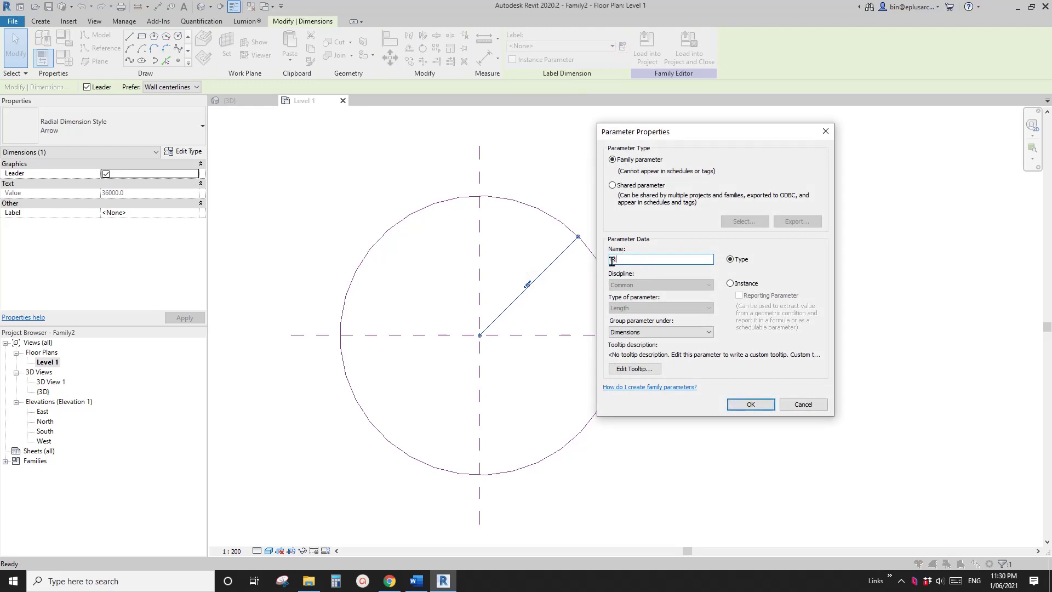
{"action": "left_click", "coordinate": [740, 284]}
{"action": "left_click", "coordinate": [762, 407]}
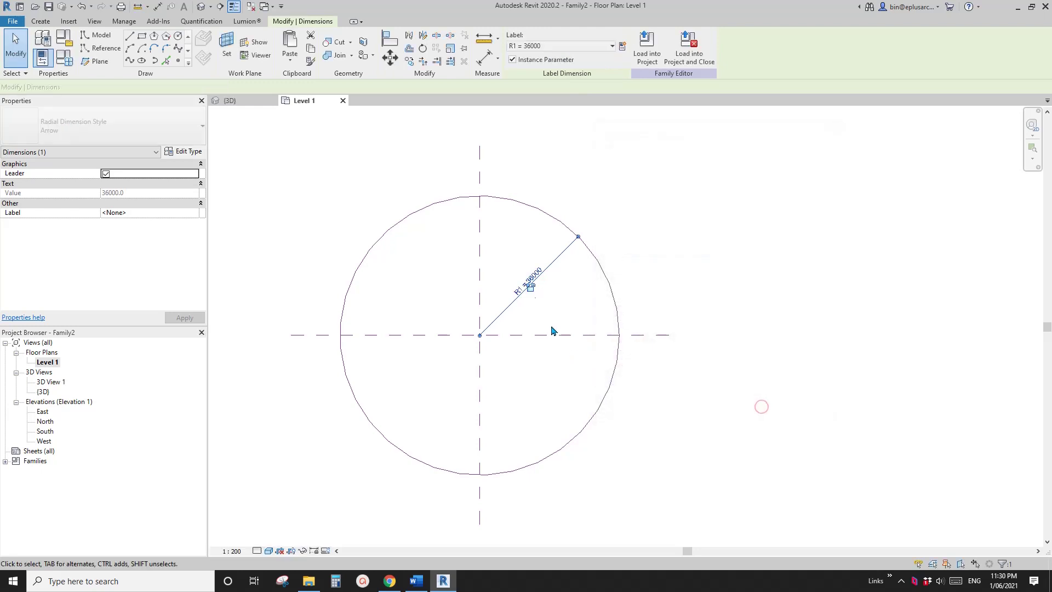
Step: Consult the roof photo in Word, and back in Revit's South elevation draw a horizontal reference plane about 22560 mm above Level 1
{"action": "left_click", "coordinate": [421, 581]}
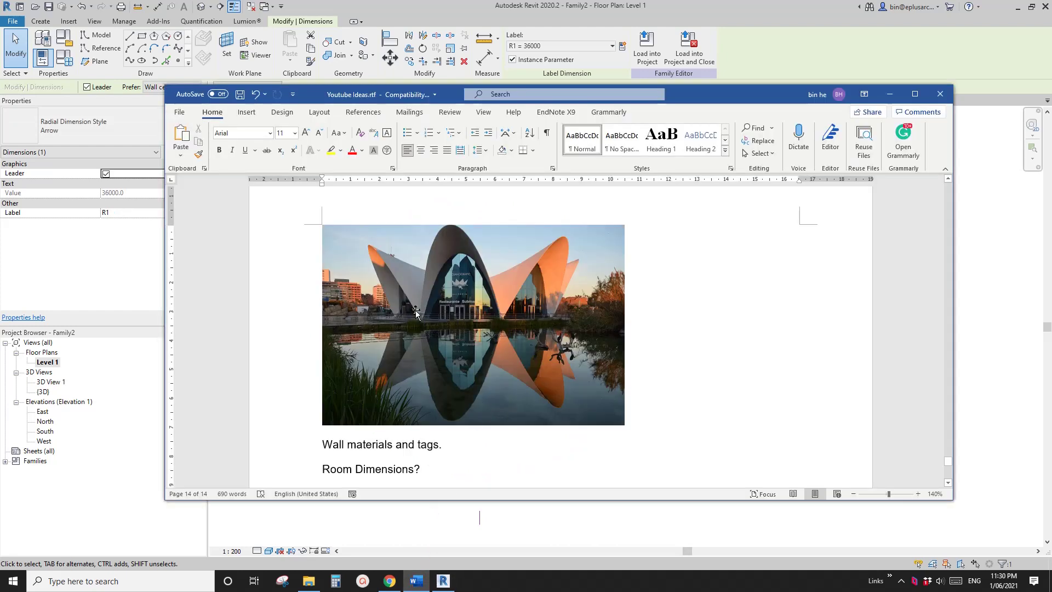
{"action": "left_click", "coordinate": [443, 580]}
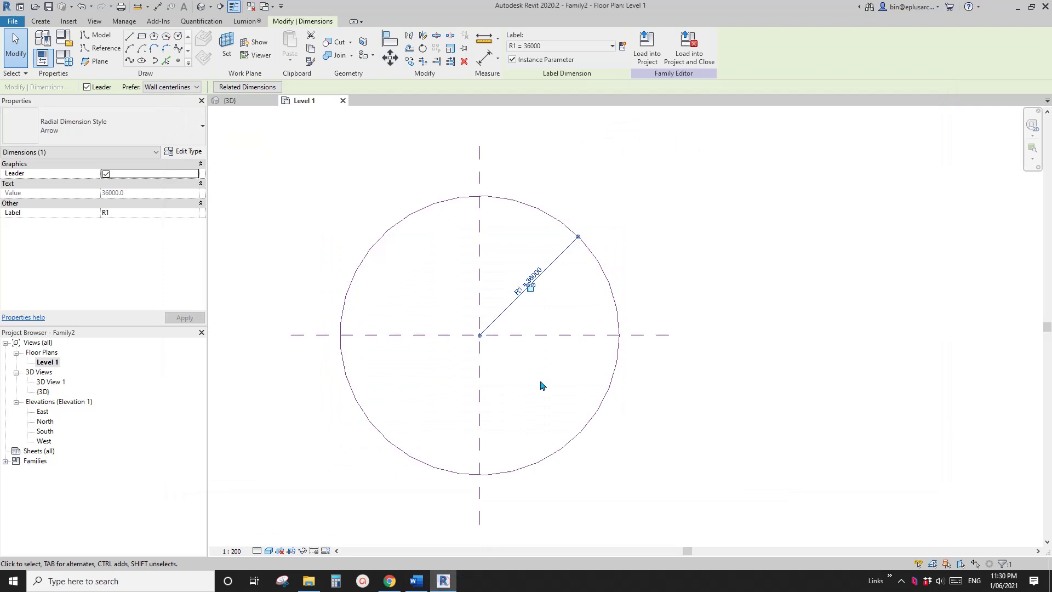
{"action": "double_click", "coordinate": [48, 432]}
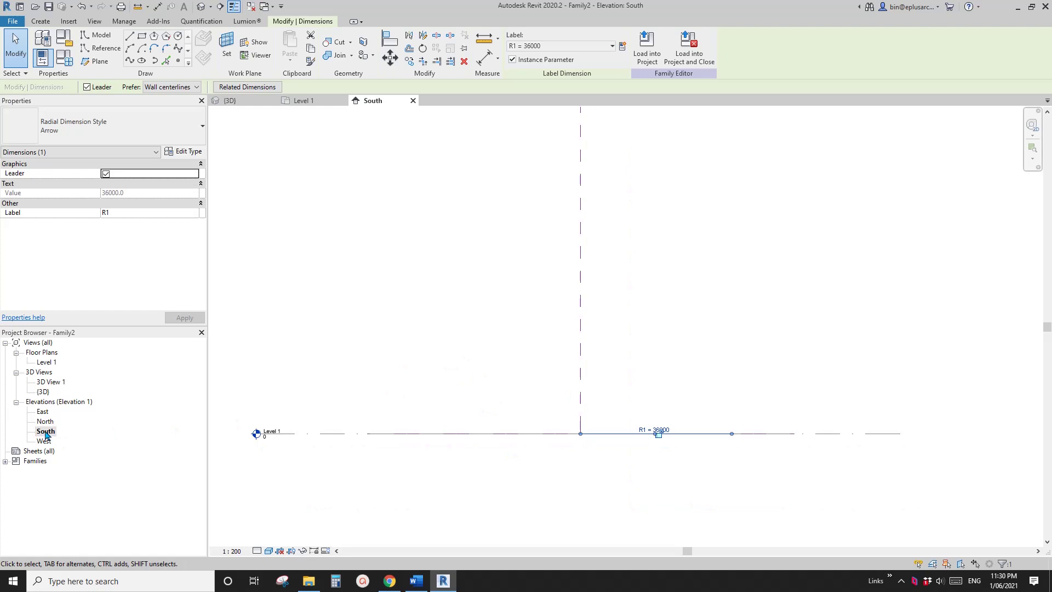
{"action": "key", "text": "r"}
{"action": "key", "text": "p"}
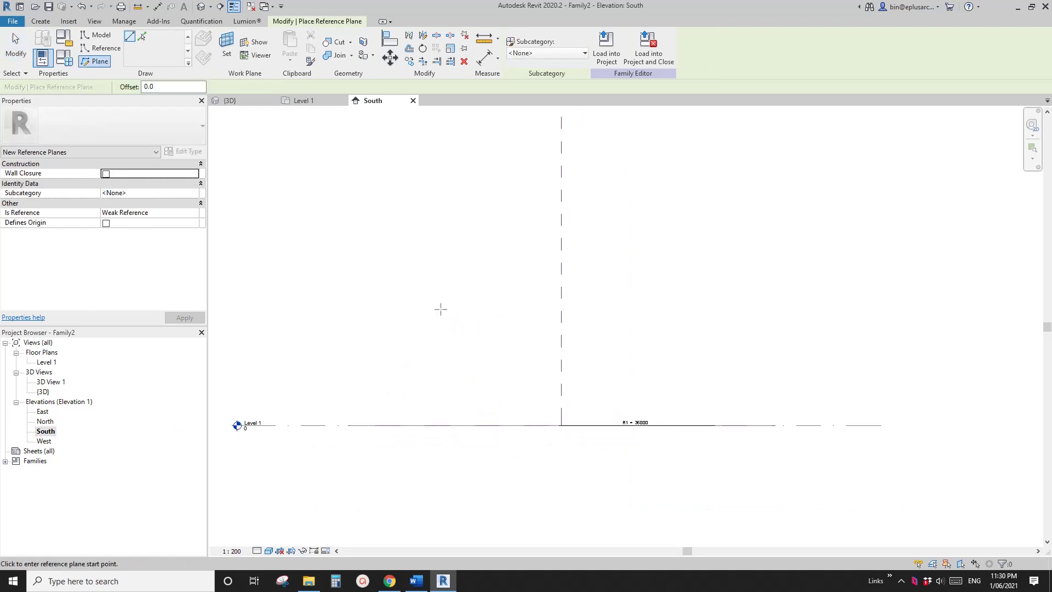
{"action": "left_click", "coordinate": [364, 292]}
{"action": "left_click", "coordinate": [782, 291]}
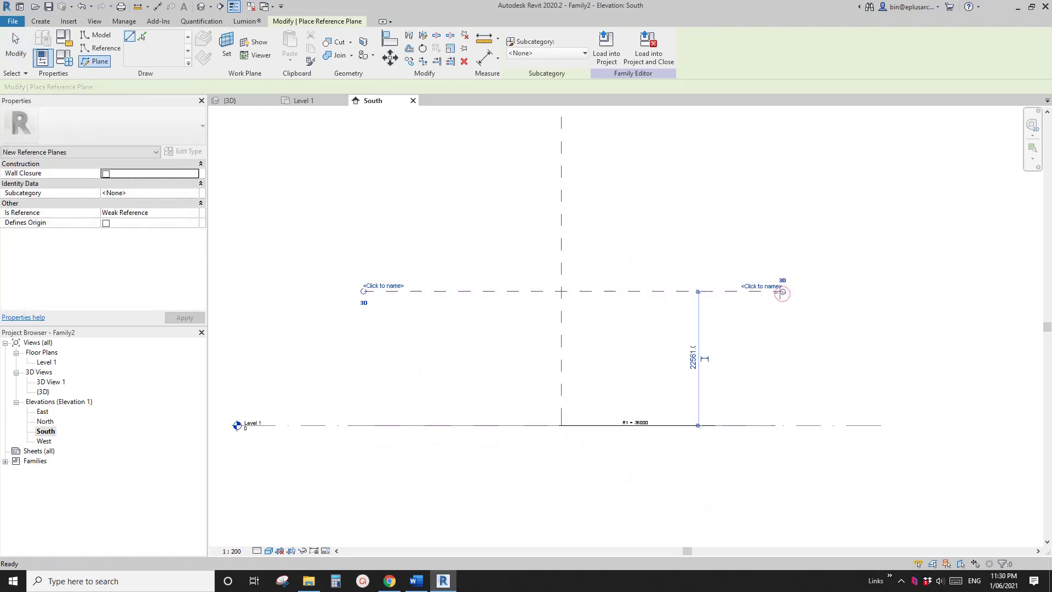
Step: Add an aligned dimension between the new horizontal reference plane and Level 1
{"action": "key", "text": "d"}
{"action": "key", "text": "i"}
{"action": "left_click", "coordinate": [748, 291]}
{"action": "left_click", "coordinate": [800, 425]}
{"action": "left_click", "coordinate": [775, 360]}
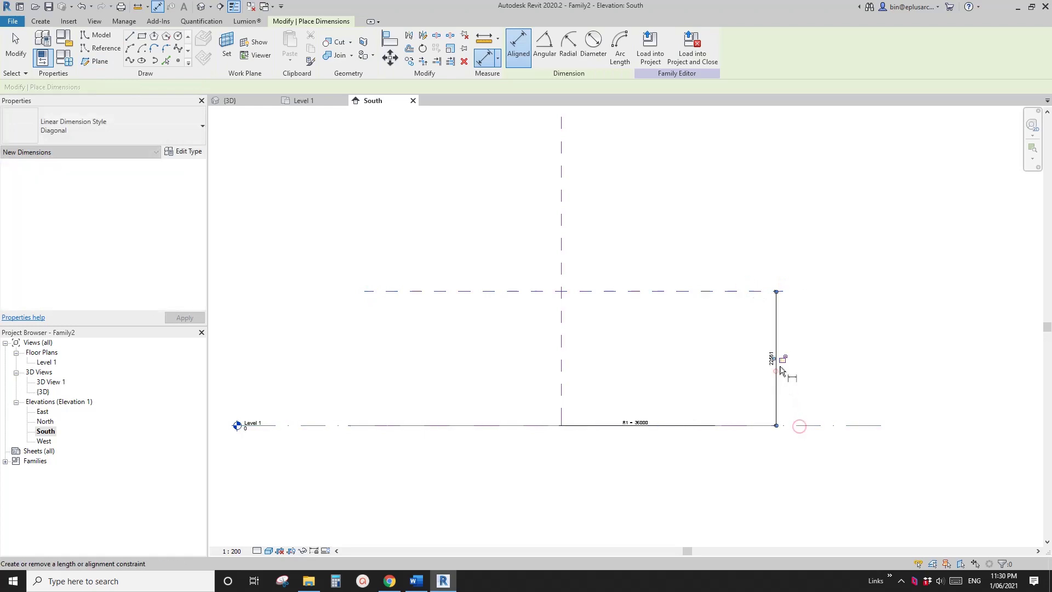
{"action": "key", "text": "Escape"}
{"action": "key", "text": "Escape"}
Step: Label the vertical height dimension with a new instance parameter named H
{"action": "left_click", "coordinate": [775, 366]}
{"action": "middle_click_drag", "start_coordinate": [774, 366], "coordinate": [749, 360]}
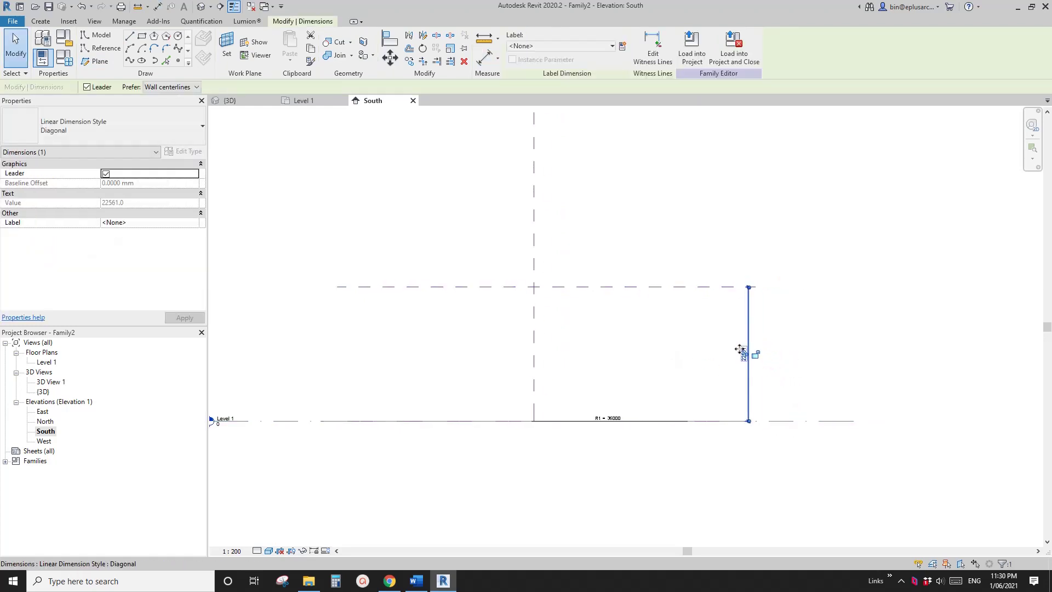
{"action": "left_click", "coordinate": [623, 46]}
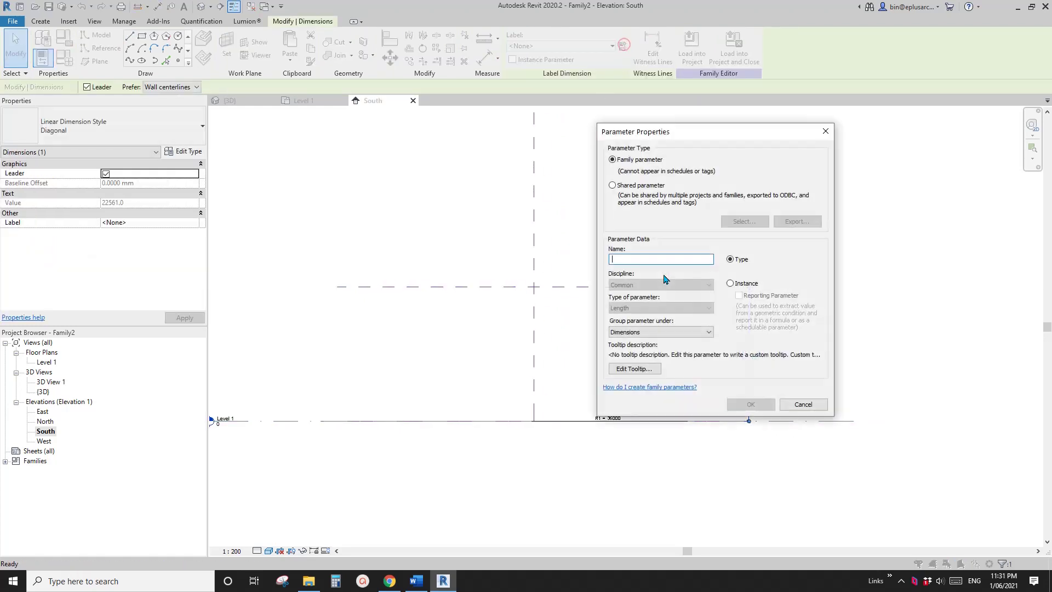
{"action": "left_click", "coordinate": [737, 284]}
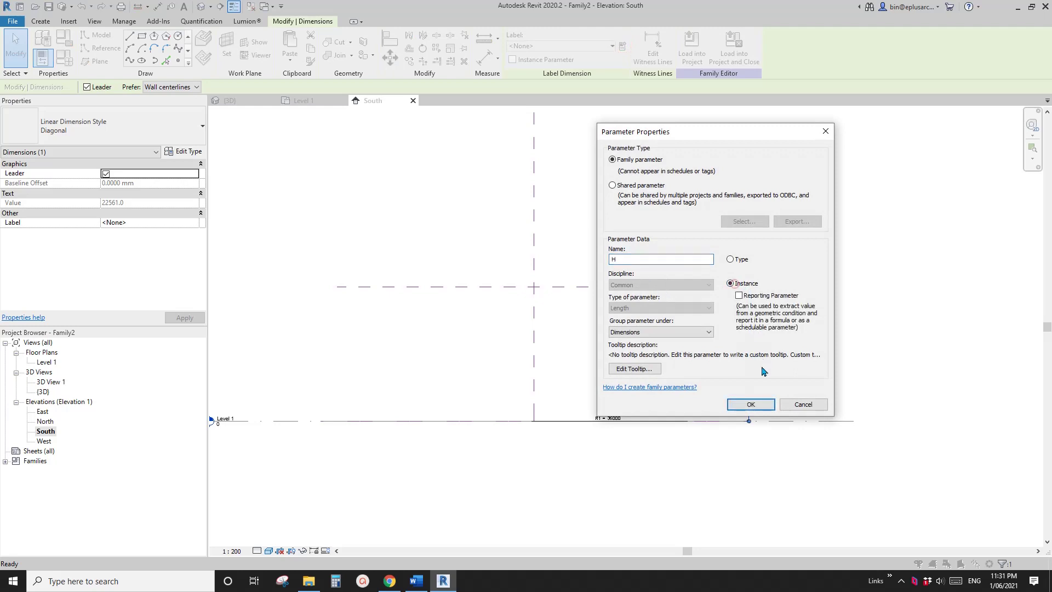
{"action": "left_click", "coordinate": [750, 404]}
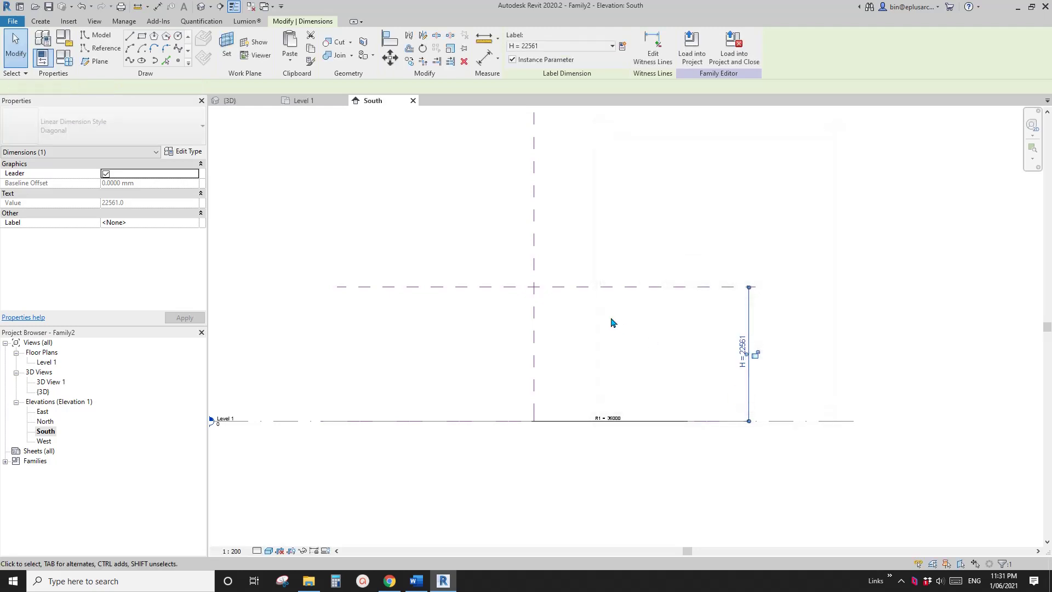
Step: Draw a second, longer horizontal reference plane above the first one in the South elevation
{"action": "scroll", "coordinate": [630, 333], "scroll_direction": "down", "scroll_amount": 2}
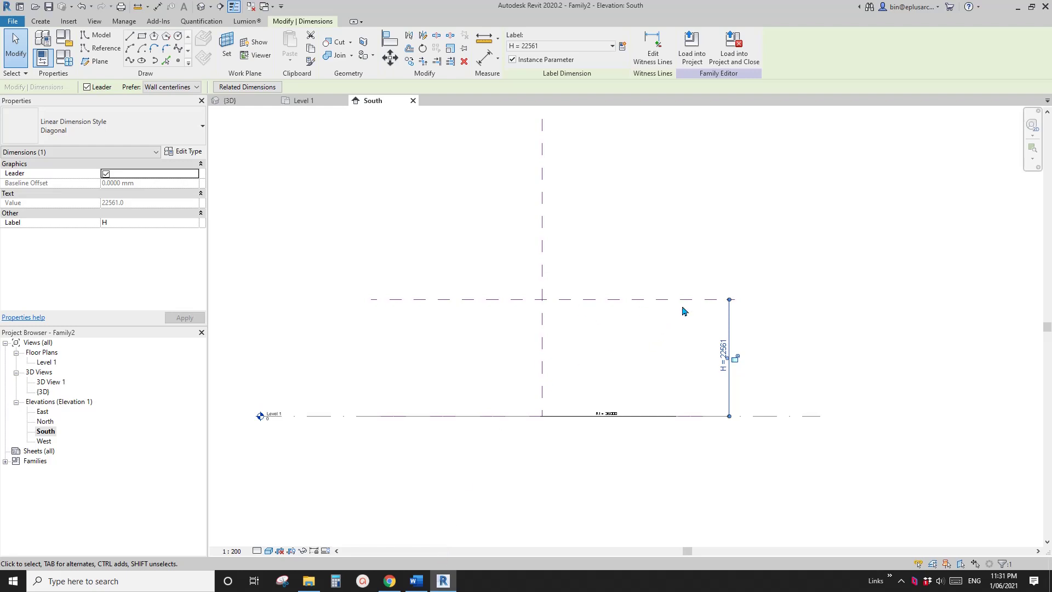
{"action": "scroll", "coordinate": [681, 324], "scroll_direction": "down", "scroll_amount": 1}
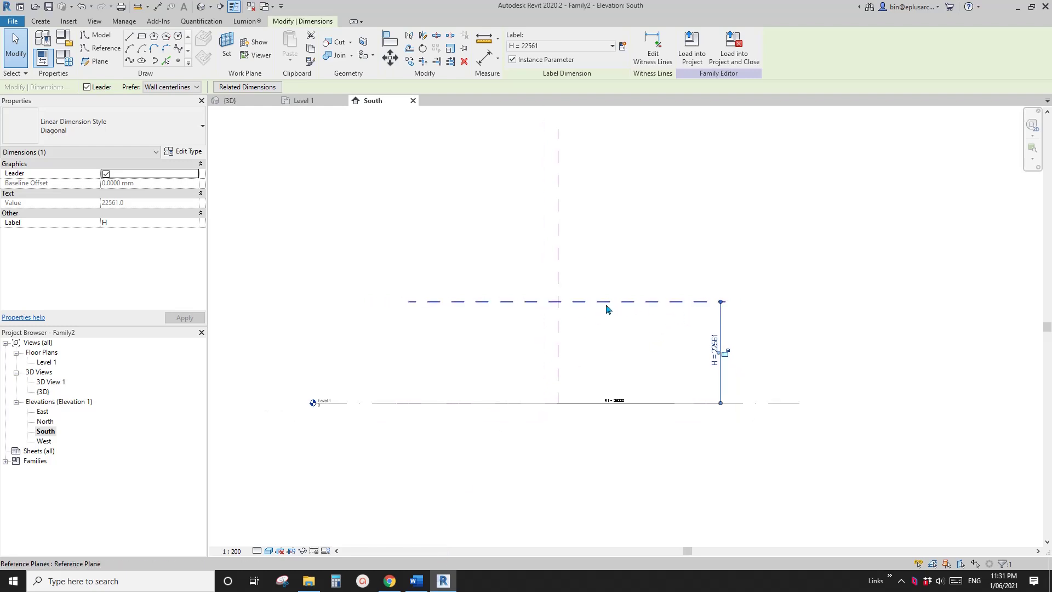
{"action": "middle_click_drag", "start_coordinate": [675, 354], "coordinate": [673, 359]}
{"action": "left_click", "coordinate": [673, 358]}
{"action": "key", "text": "r"}
{"action": "key", "text": "p"}
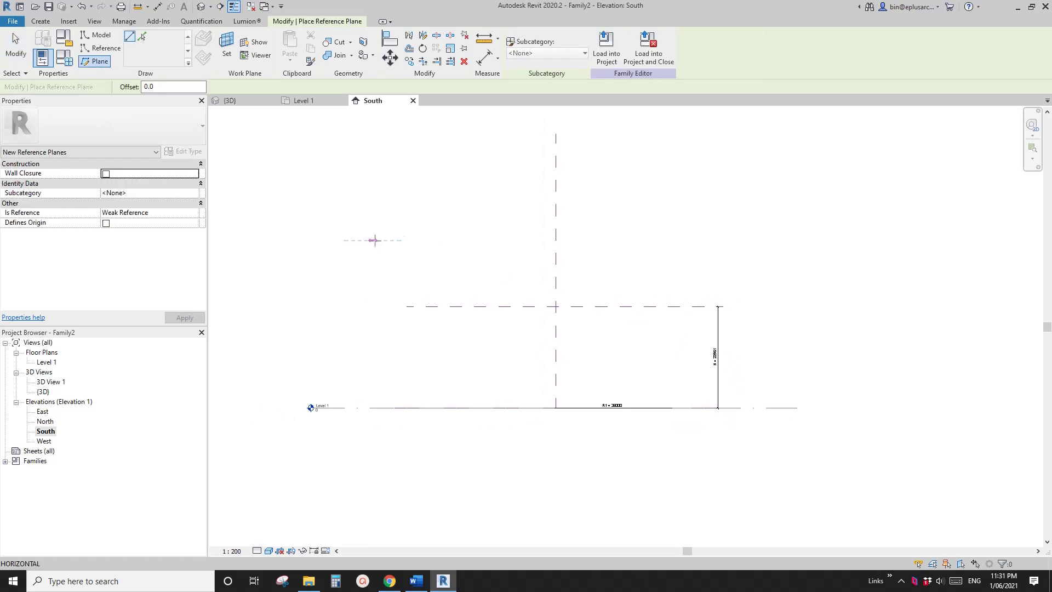
{"action": "left_click", "coordinate": [831, 238]}
{"action": "key", "text": "Escape"}
{"action": "key", "text": "Escape"}
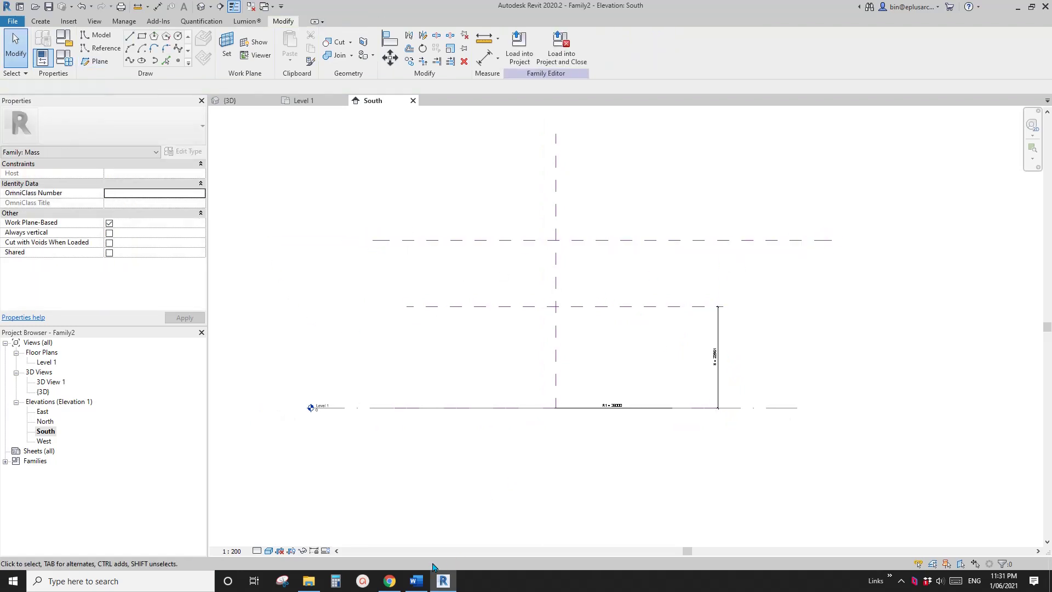
Step: Consult the roof photo in Word, and back in Revit rename the height parameter H to H1 in the family types
{"action": "left_click", "coordinate": [416, 579]}
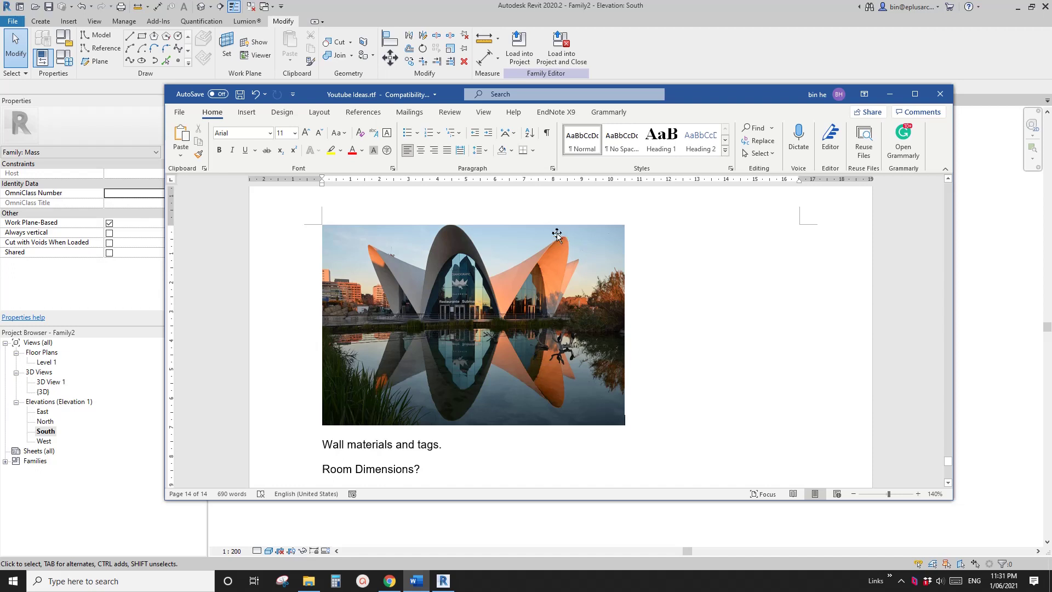
{"action": "left_click", "coordinate": [443, 580]}
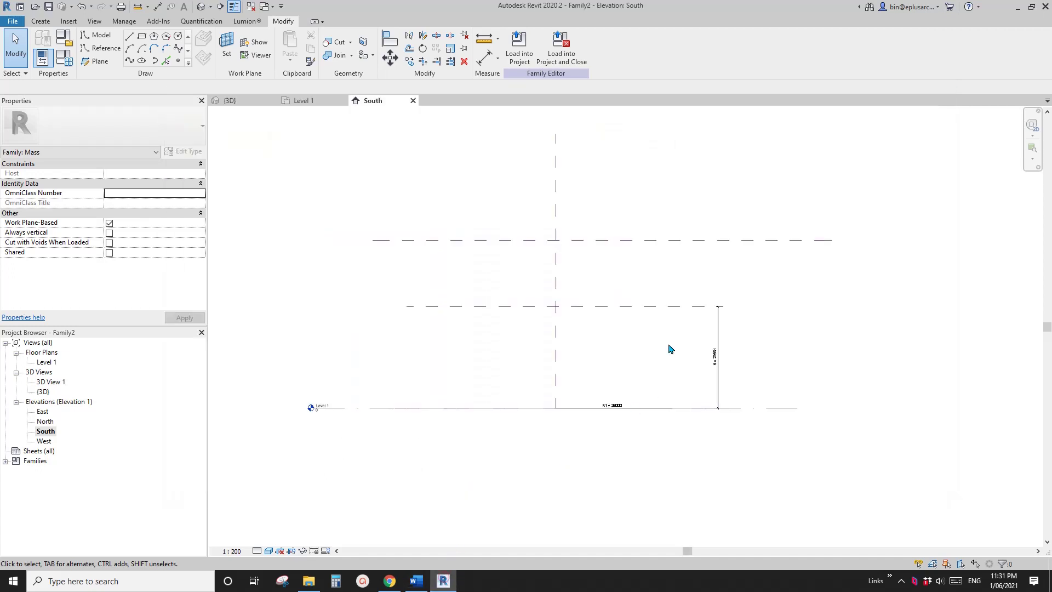
{"action": "scroll", "coordinate": [707, 371], "scroll_direction": "up", "scroll_amount": 2}
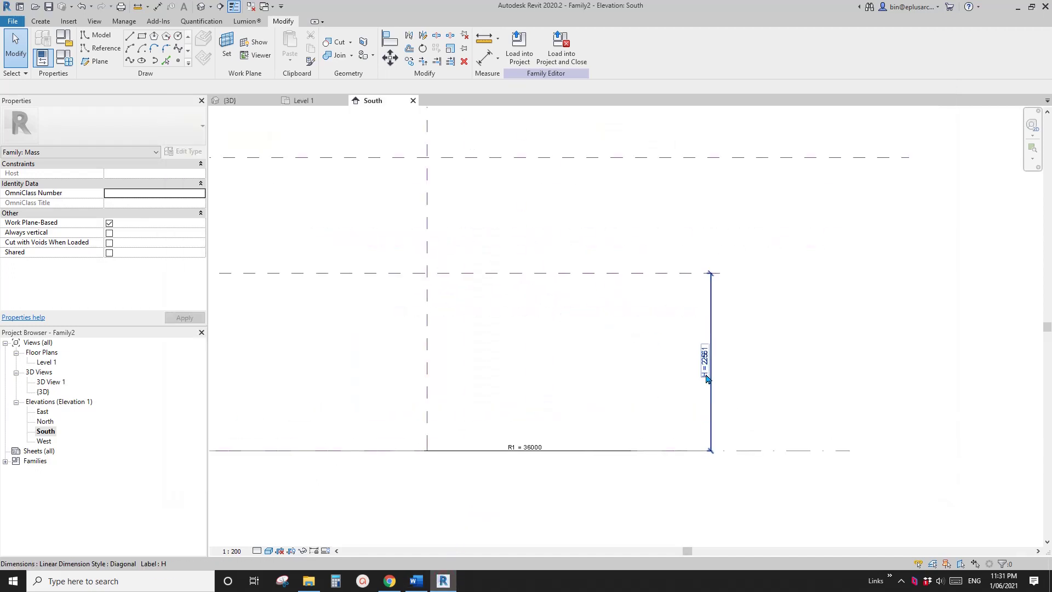
{"action": "left_click", "coordinate": [67, 65]}
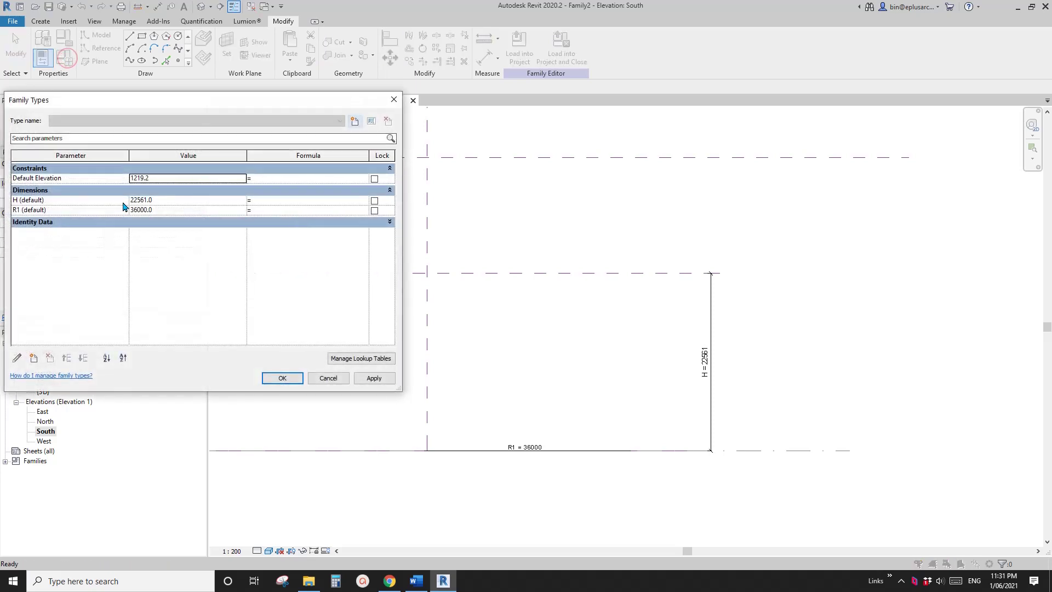
{"action": "left_click", "coordinate": [70, 201]}
{"action": "left_click", "coordinate": [17, 358]}
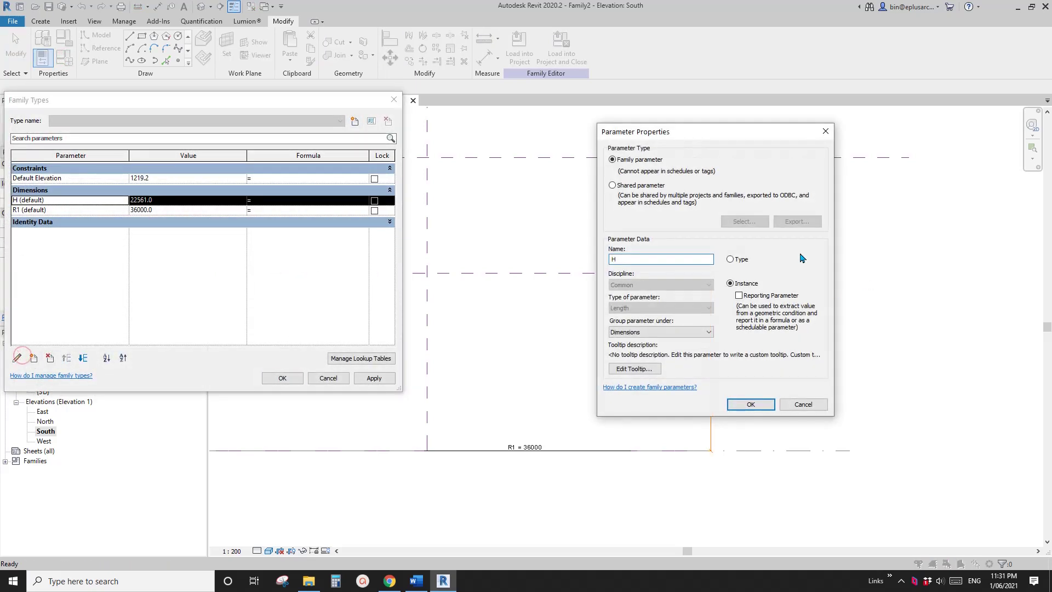
{"action": "type", "text": "1"}
{"action": "left_click", "coordinate": [751, 404]}
{"action": "left_click", "coordinate": [283, 378]}
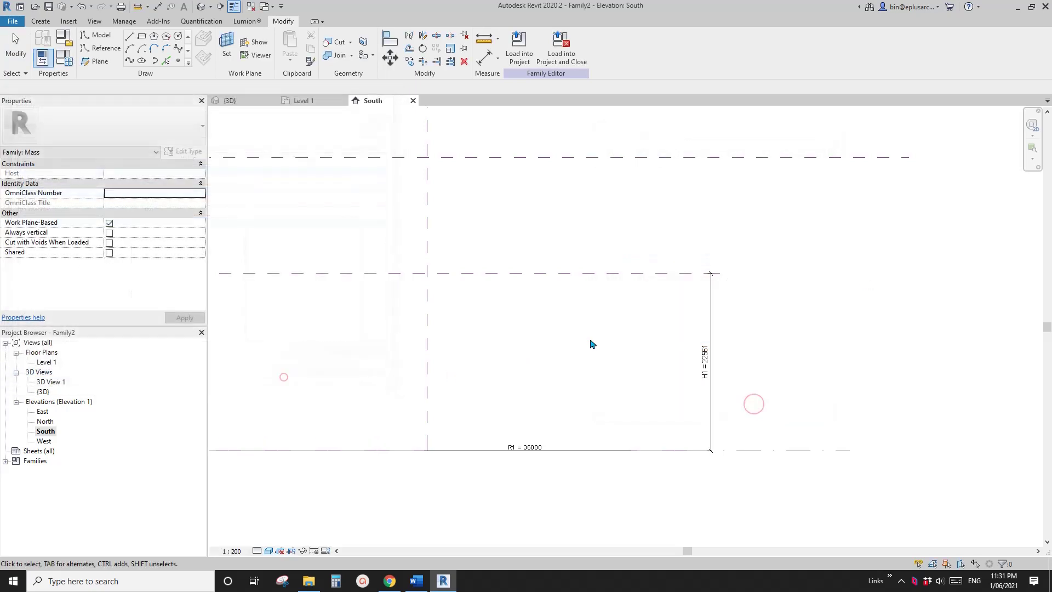
Step: Add an aligned dimension from Level 1 to the upper horizontal reference plane
{"action": "key", "text": "d"}
{"action": "key", "text": "i"}
{"action": "left_click", "coordinate": [777, 454]}
{"action": "scroll", "coordinate": [784, 297], "scroll_direction": "down", "scroll_amount": 1}
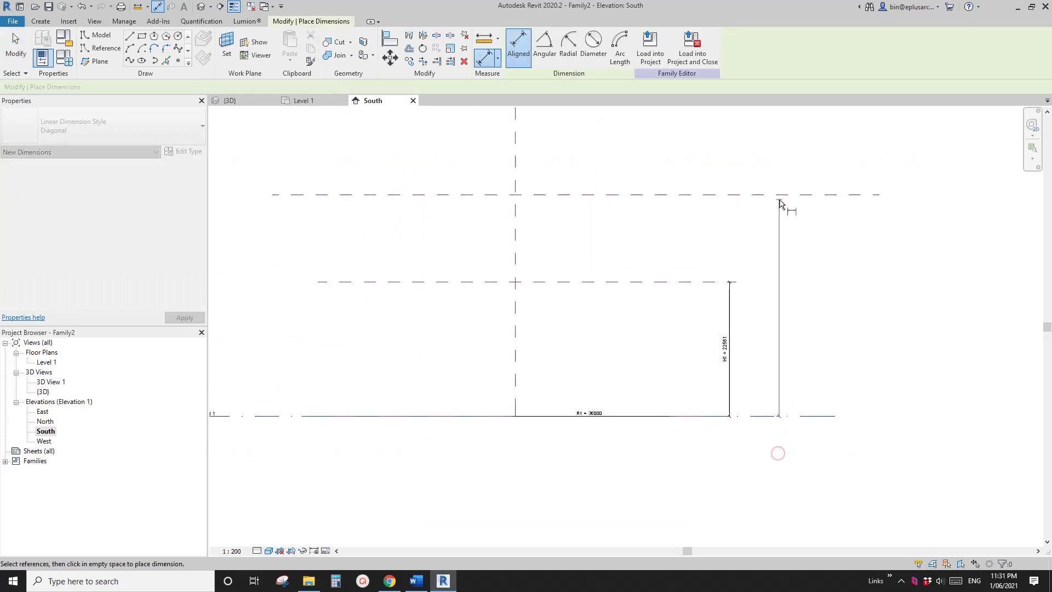
{"action": "left_click", "coordinate": [779, 194]}
{"action": "left_click", "coordinate": [800, 229]}
{"action": "key", "text": "Escape"}
{"action": "key", "text": "Escape"}
Step: Label the upper plane's height dimension with a new instance parameter named H2
{"action": "left_click", "coordinate": [795, 307]}
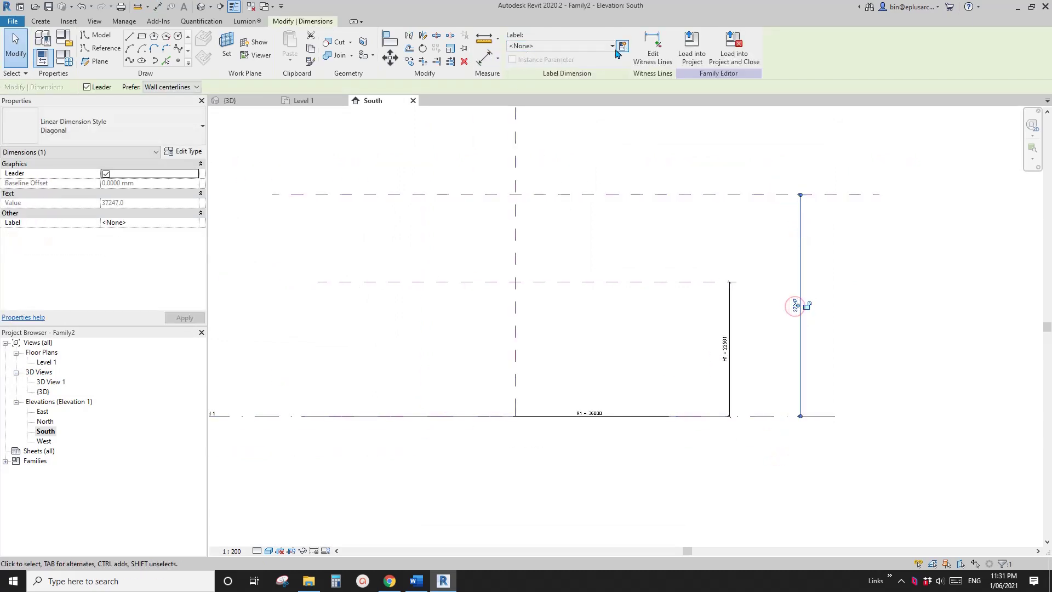
{"action": "left_click", "coordinate": [619, 43]}
{"action": "type", "text": "H2"}
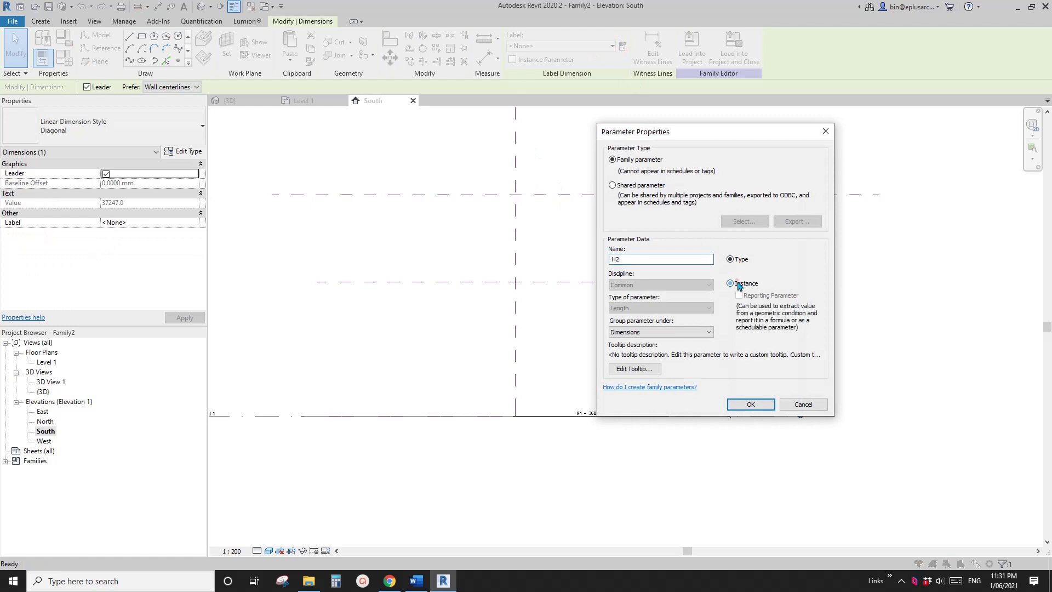
{"action": "left_click", "coordinate": [751, 406]}
{"action": "left_click", "coordinate": [623, 362]}
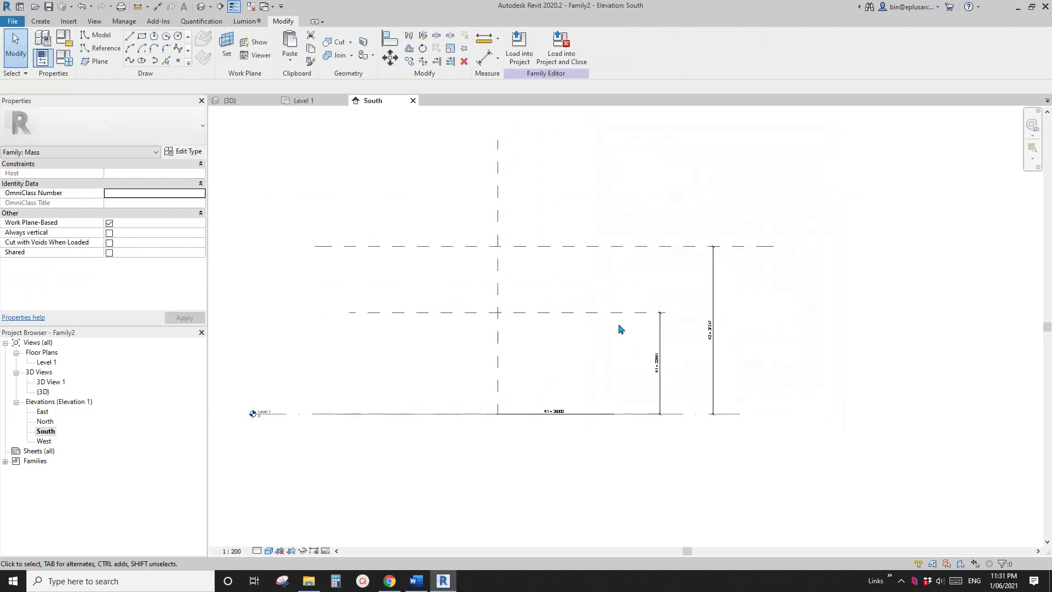
Step: Switch to the default 3D view and examine the base circle and the two raised reference planes from several angles
{"action": "middle_click_drag", "start_coordinate": [700, 323], "coordinate": [688, 328]}
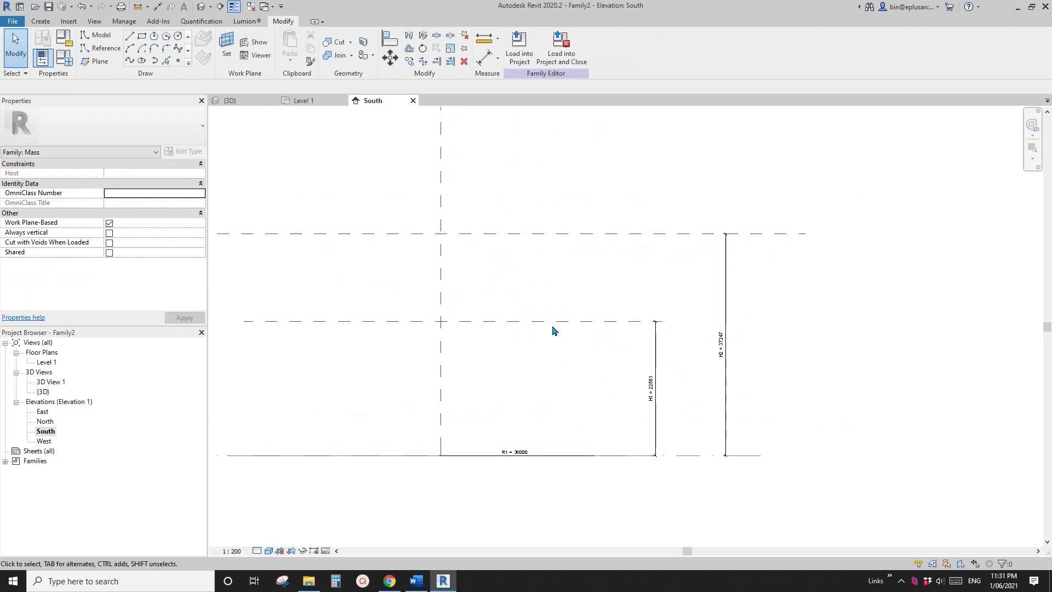
{"action": "scroll", "coordinate": [406, 345], "scroll_direction": "down", "scroll_amount": 2}
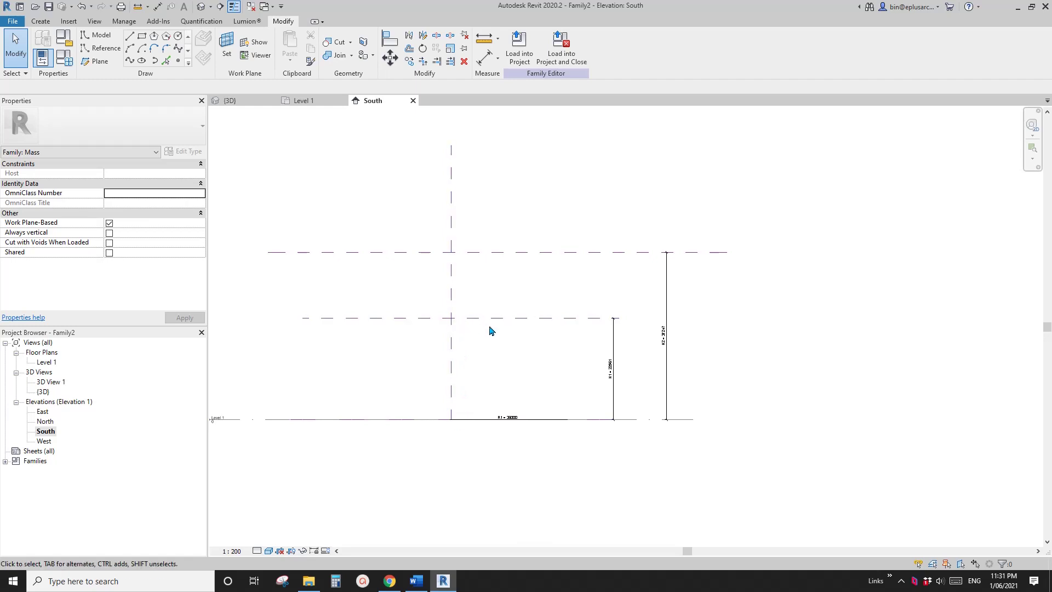
{"action": "middle_click_drag", "start_coordinate": [514, 331], "coordinate": [584, 311]}
{"action": "scroll", "coordinate": [559, 313], "scroll_direction": "down", "scroll_amount": 1}
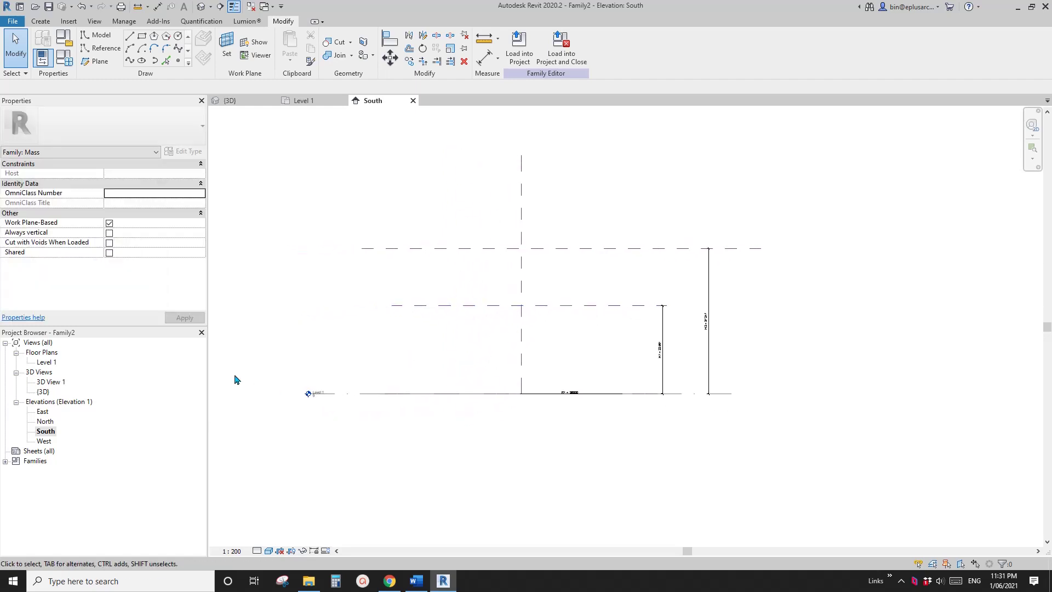
{"action": "left_click", "coordinate": [45, 362]}
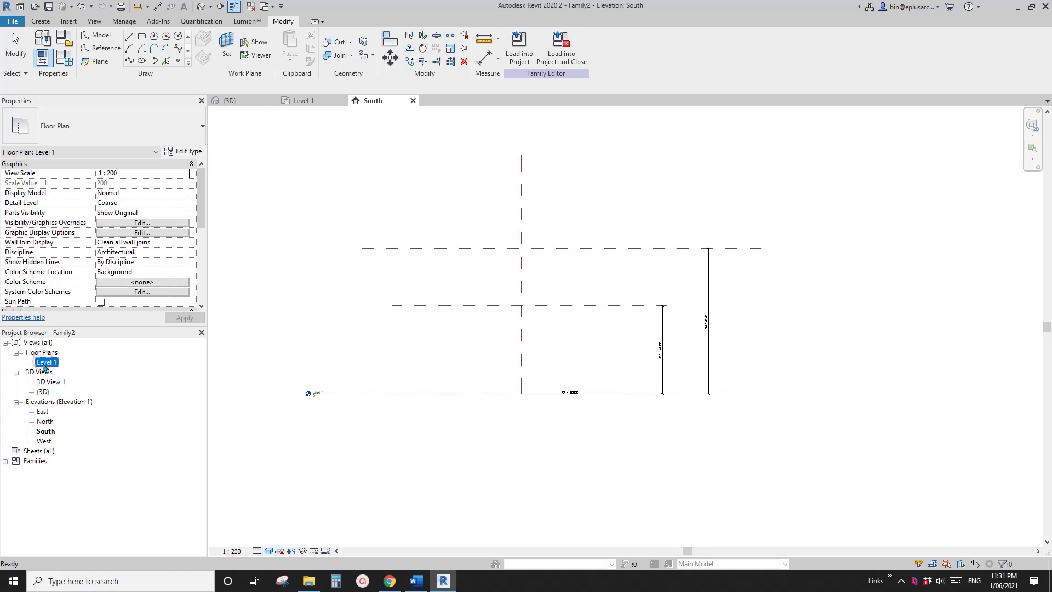
{"action": "left_click", "coordinate": [497, 263]}
{"action": "left_click", "coordinate": [201, 6]}
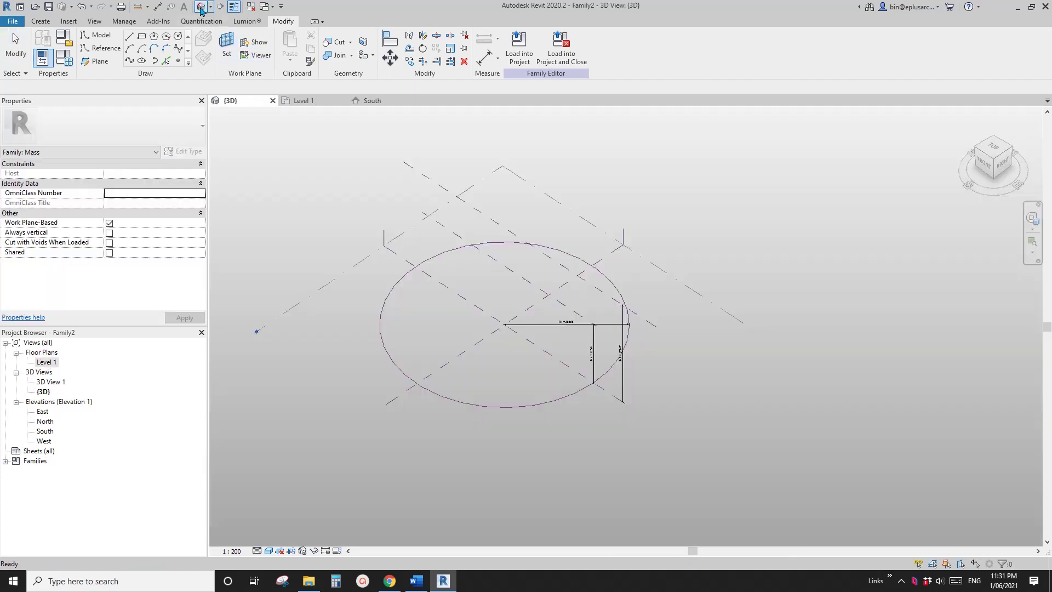
{"action": "middle_click_drag", "start_coordinate": [500, 244], "coordinate": [579, 282], "text": "shift"}
{"action": "mouse_move", "coordinate": [539, 313]}
{"action": "middle_mouse_down", "text": "shift"}
{"action": "mouse_move", "coordinate": [571, 296]}
{"action": "mouse_move", "coordinate": [547, 299]}
{"action": "middle_mouse_up", "text": "shift"}
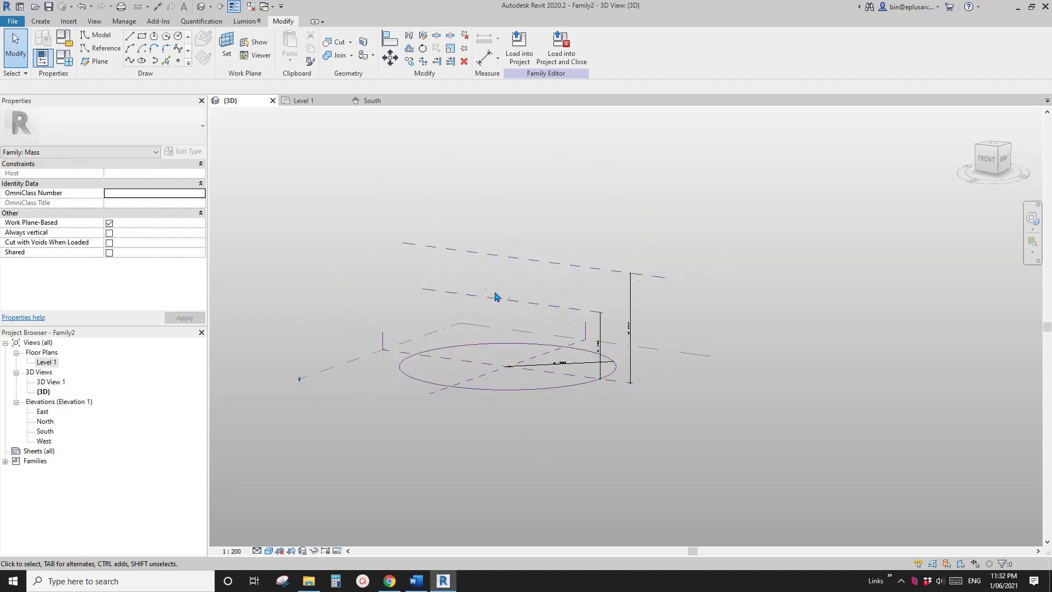
{"action": "middle_click_drag", "start_coordinate": [564, 291], "coordinate": [564, 387], "text": "shift"}
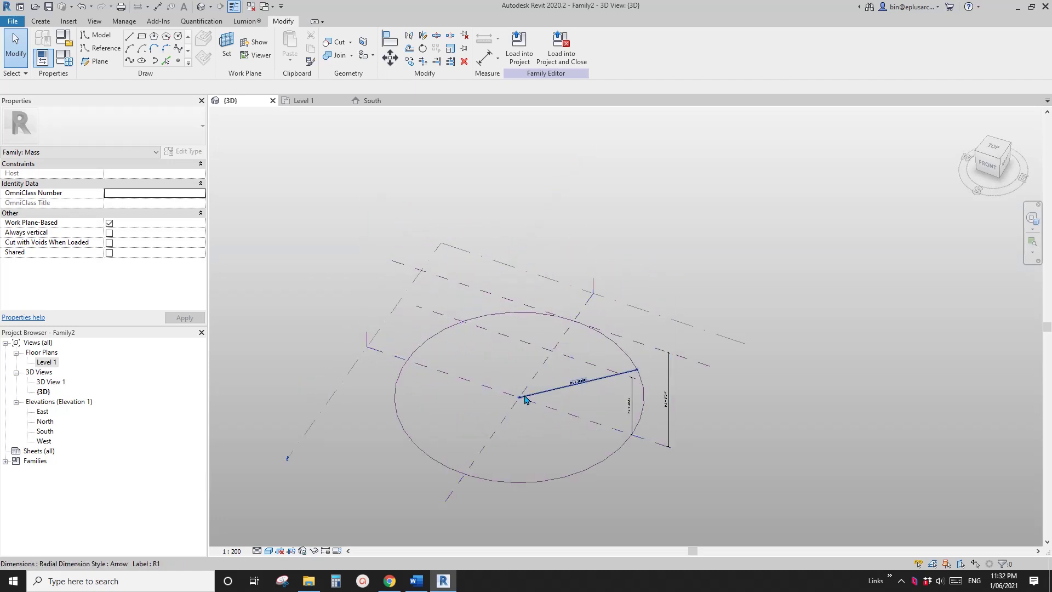
{"action": "middle_click_drag", "start_coordinate": [550, 430], "coordinate": [578, 358], "text": "shift"}
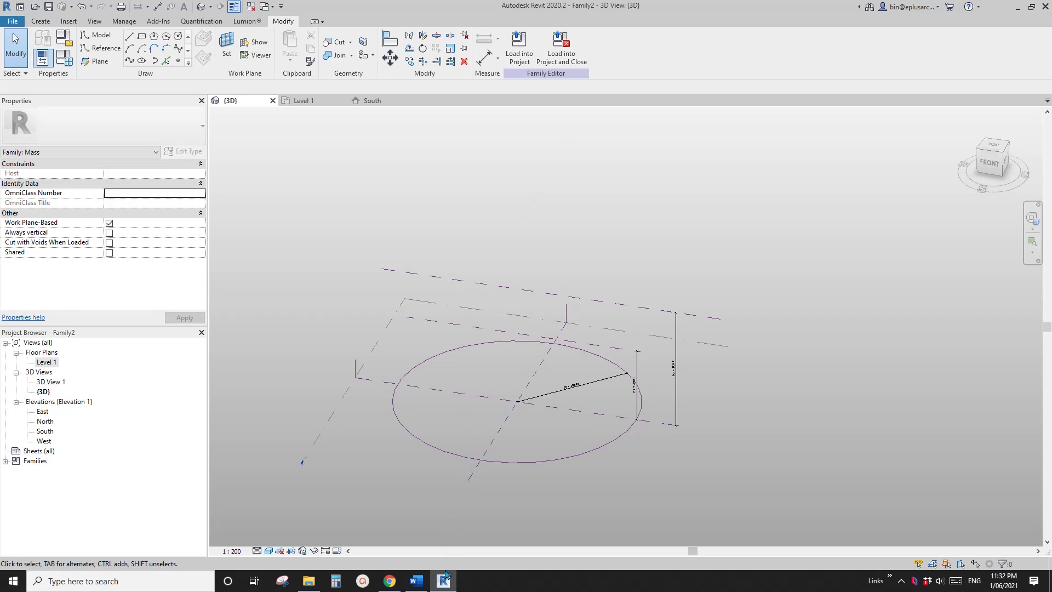
Step: Consult the roof photo in Word again, and back in Revit set the upper horizontal reference plane as the work plane
{"action": "mouse_move", "coordinate": [447, 580]}
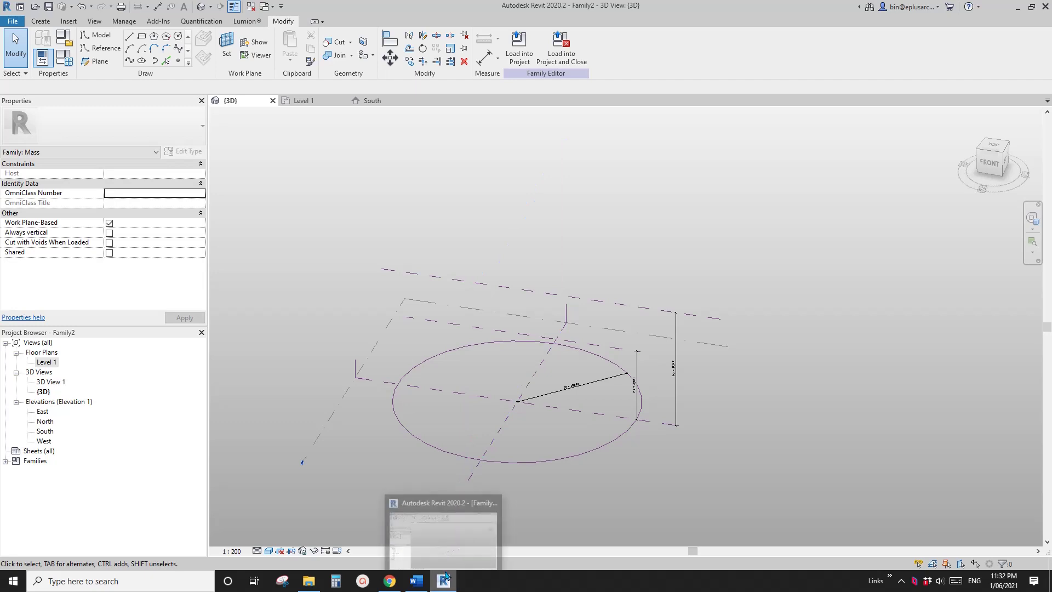
{"action": "left_click", "coordinate": [417, 581]}
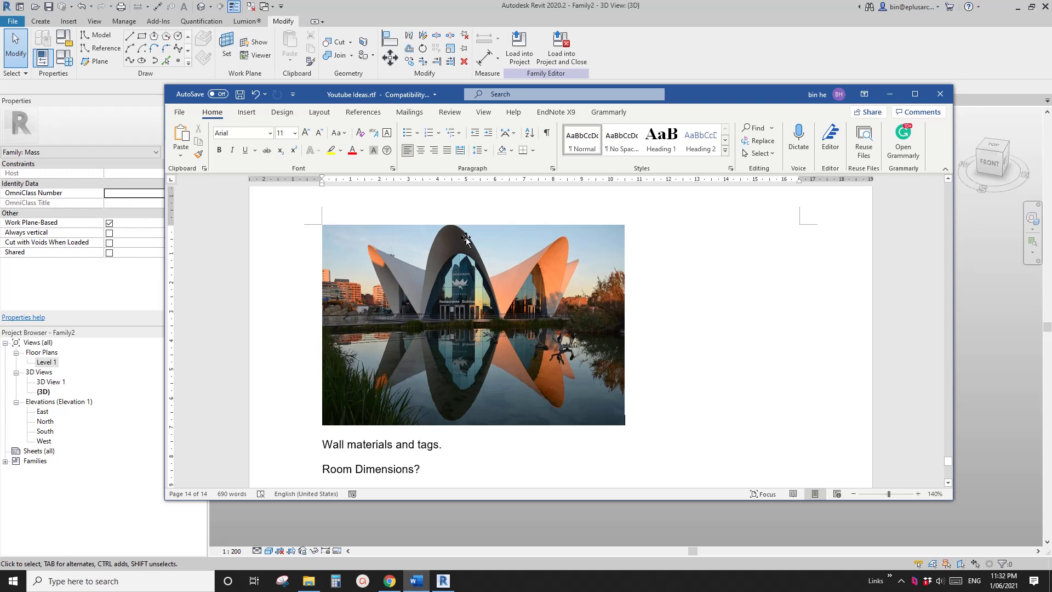
{"action": "left_click", "coordinate": [453, 550]}
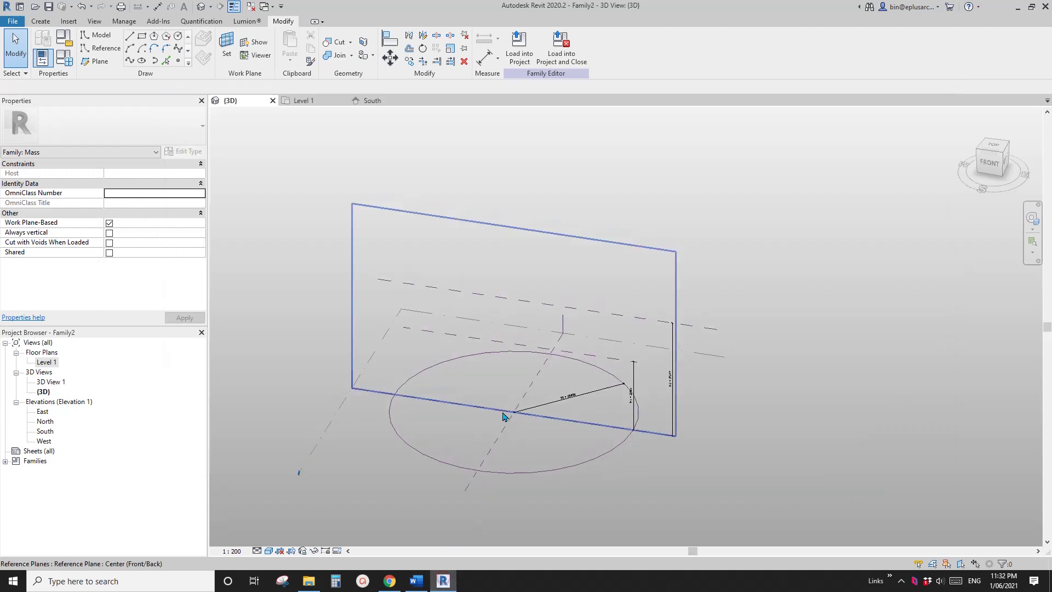
{"action": "left_click", "coordinate": [238, 47]}
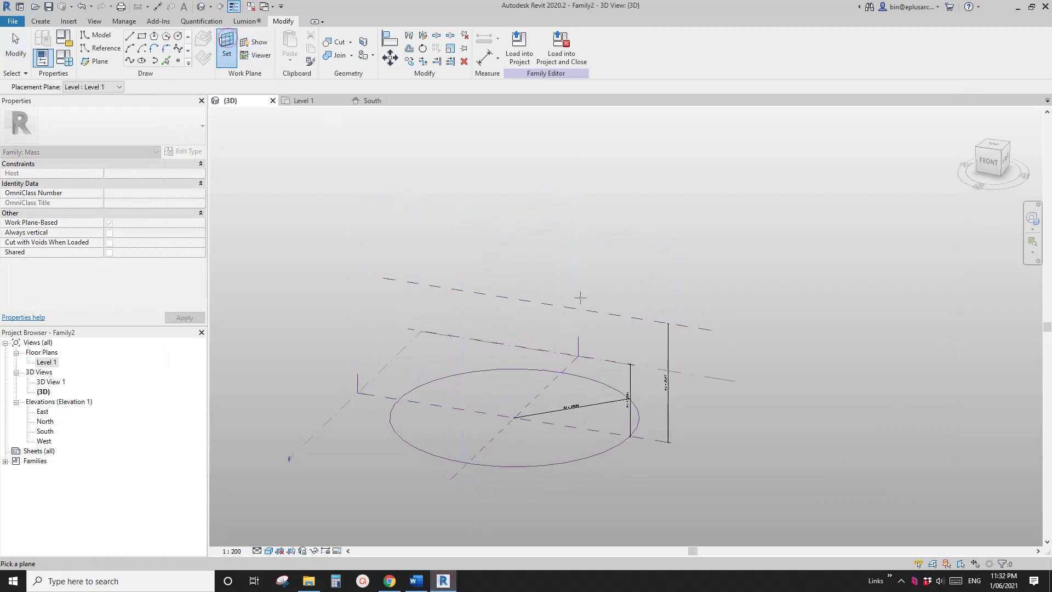
{"action": "left_click", "coordinate": [564, 305]}
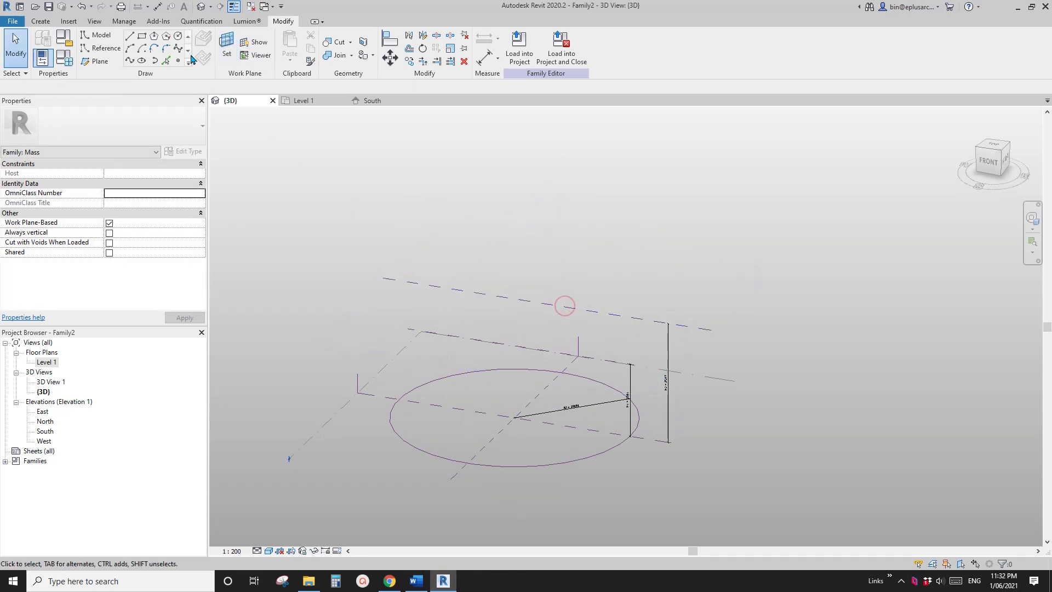
Step: Draw a reference-line circle with a radius of about 65000 mm on the upper plane, centred above the base circle
{"action": "left_click", "coordinate": [102, 49]}
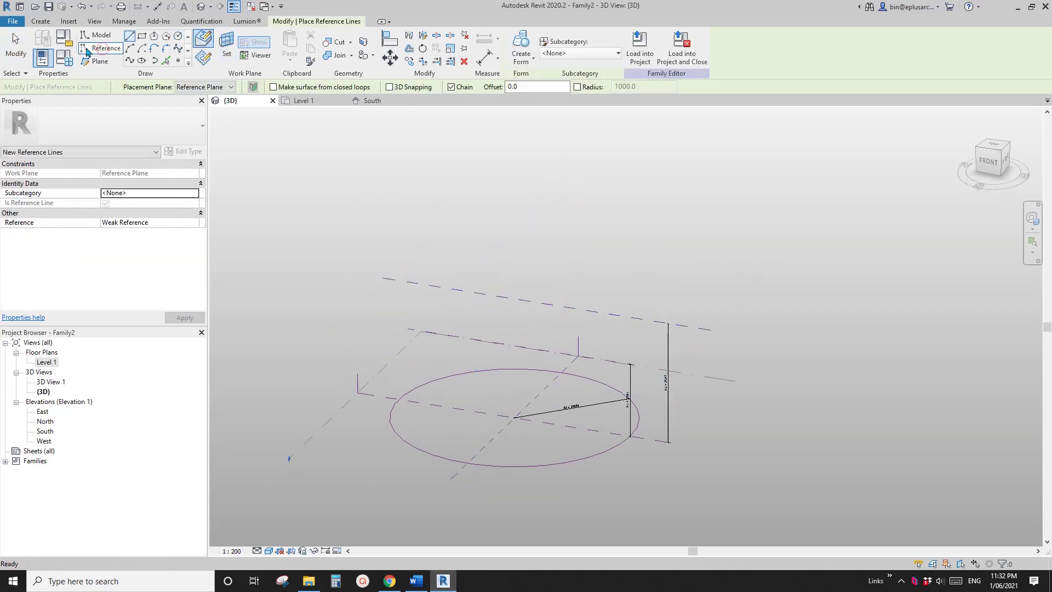
{"action": "left_click", "coordinate": [178, 36]}
{"action": "scroll", "coordinate": [575, 300], "scroll_direction": "down", "scroll_amount": 1}
{"action": "middle_click_drag", "start_coordinate": [584, 302], "coordinate": [509, 471], "text": "shift"}
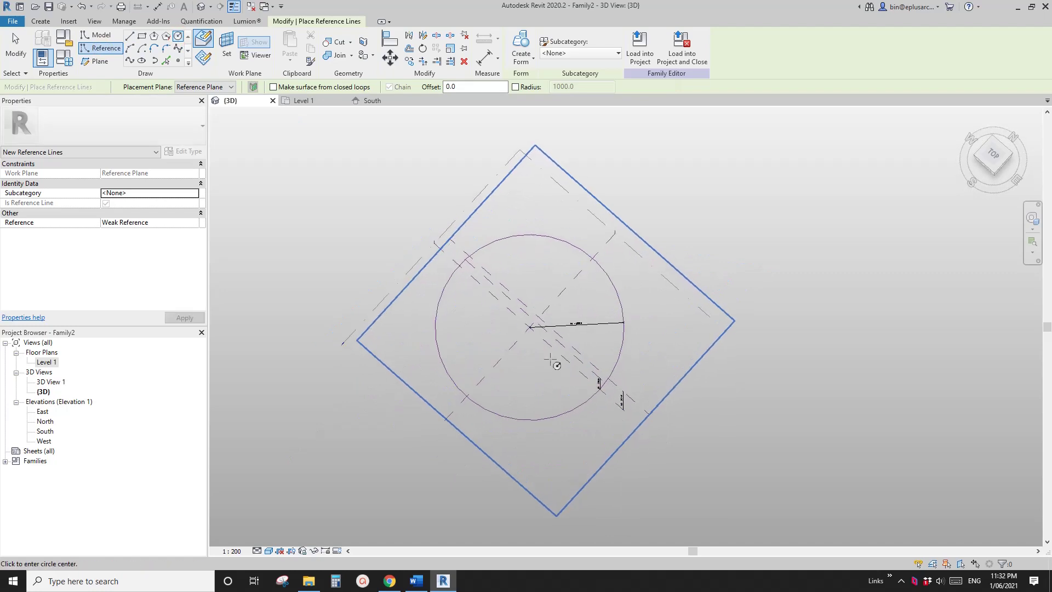
{"action": "left_click", "coordinate": [537, 318]}
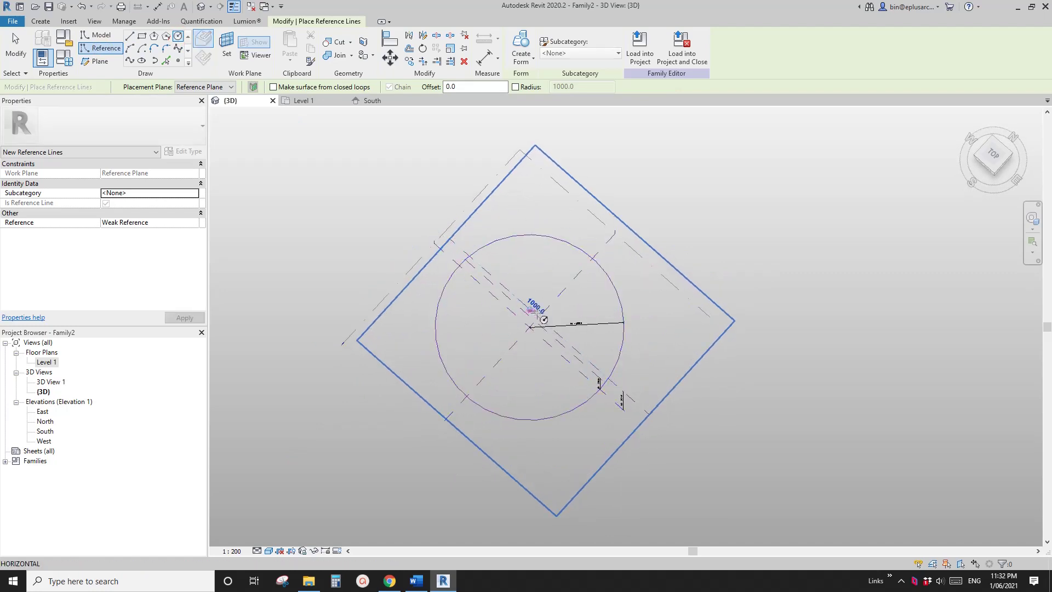
{"action": "left_click", "coordinate": [679, 280]}
{"action": "key", "text": "Escape"}
{"action": "key", "text": "Escape"}
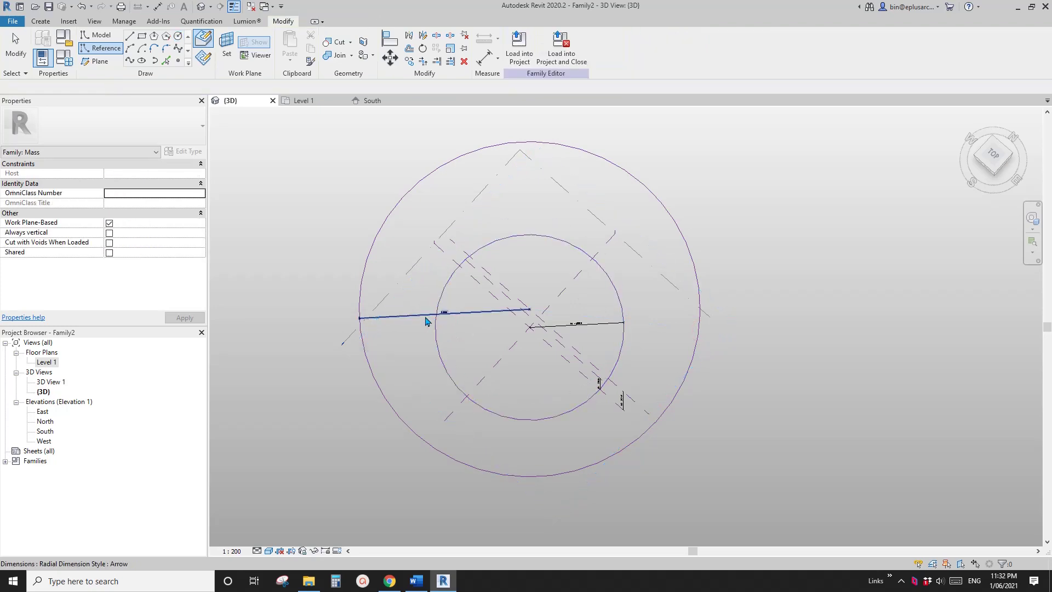
Step: Label the upper circle's radius dimension with a new instance parameter named R2
{"action": "left_click", "coordinate": [425, 320]}
{"action": "left_click", "coordinate": [622, 46]}
{"action": "type", "text": "R2"}
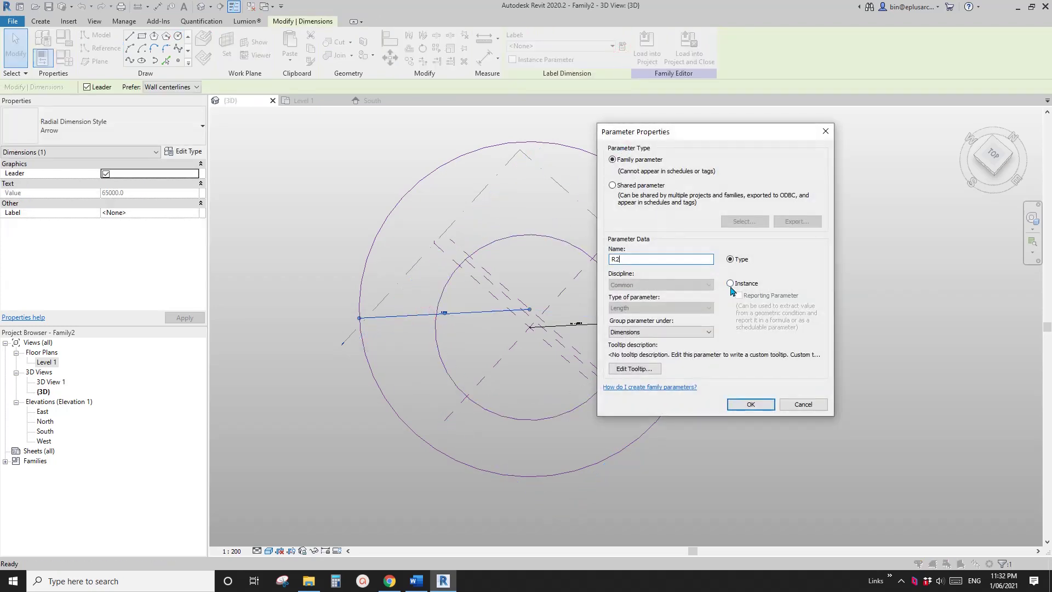
{"action": "left_click", "coordinate": [730, 283]}
{"action": "left_click", "coordinate": [750, 404]}
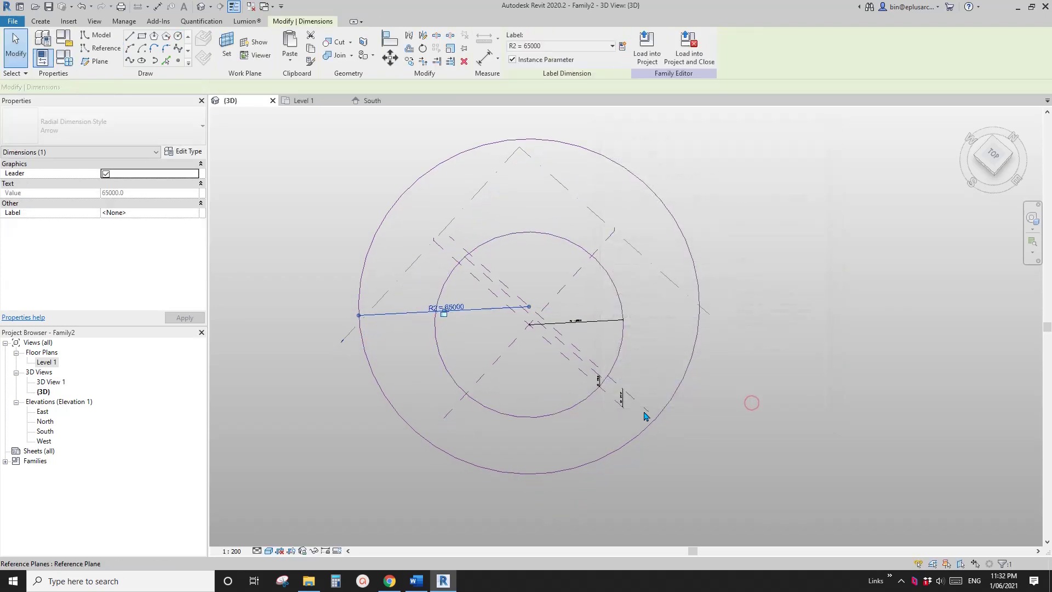
{"action": "middle_click_drag", "start_coordinate": [647, 416], "coordinate": [673, 245], "text": "shift"}
{"action": "key", "text": "Escape"}
Step: Select the base reference circle on Level 1
{"action": "middle_click_drag", "start_coordinate": [634, 387], "coordinate": [561, 322], "text": "shift"}
{"action": "left_click", "coordinate": [581, 413]}
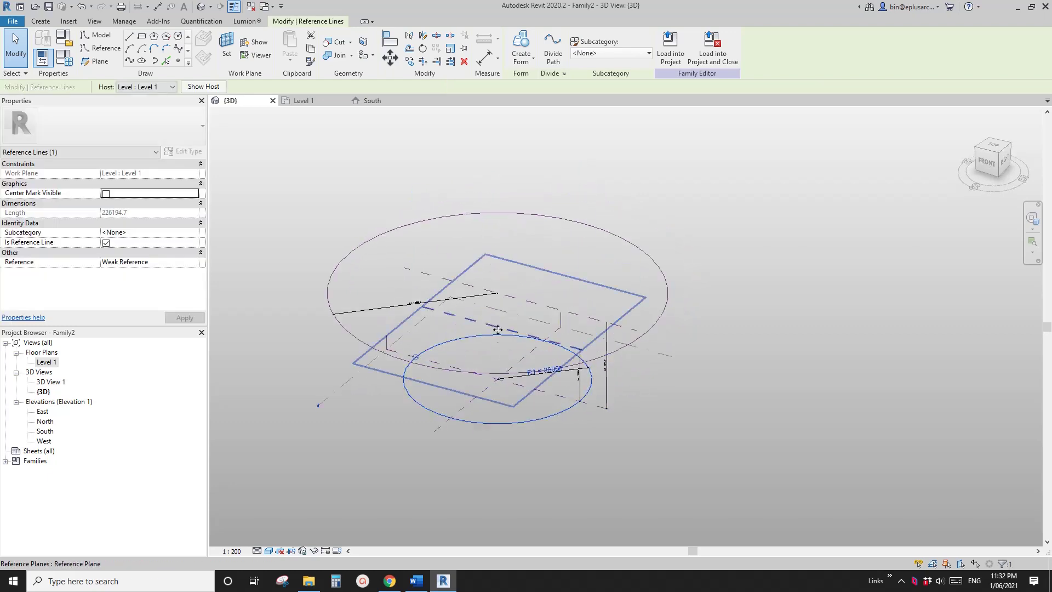
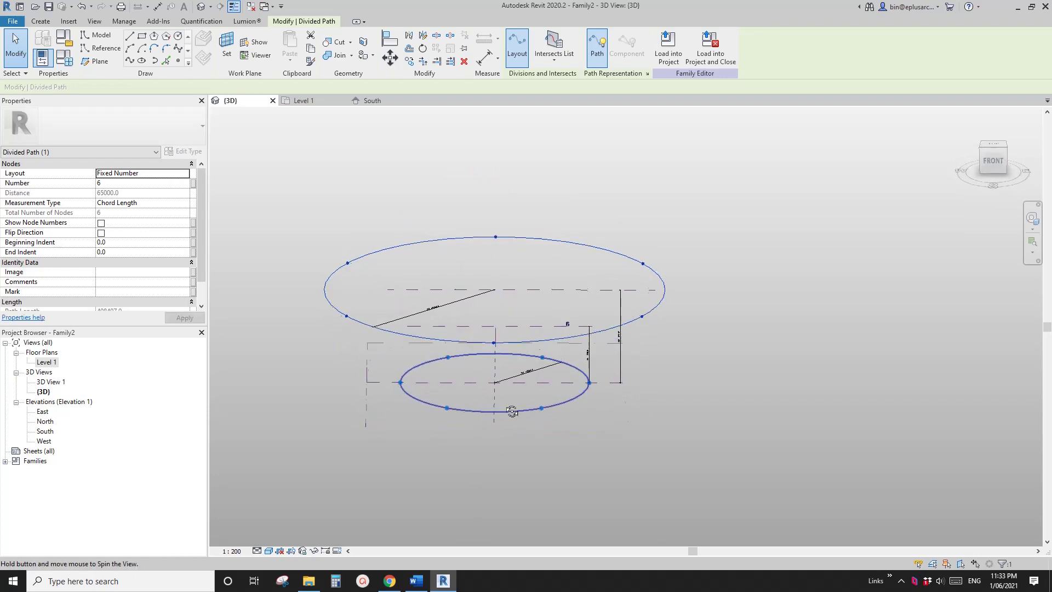
Step: Compare the division points on the upper and lower circles' divided paths from several angles, with the upper path selected
{"action": "middle_click_drag", "start_coordinate": [511, 411], "coordinate": [620, 418], "text": "shift"}
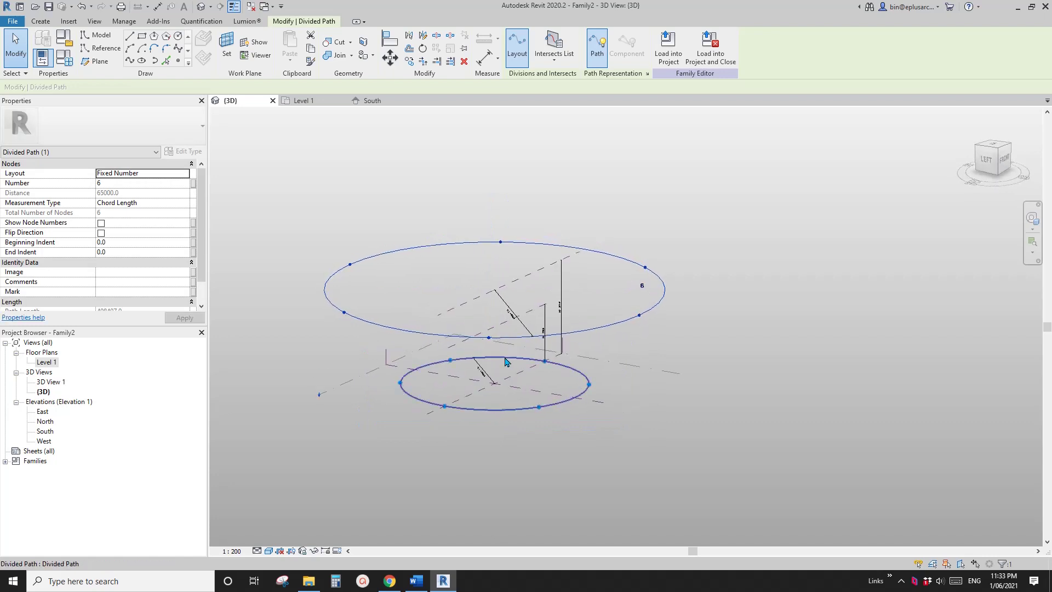
{"action": "middle_click_drag", "start_coordinate": [499, 362], "coordinate": [428, 399], "text": "shift"}
{"action": "left_click", "coordinate": [461, 370]}
{"action": "left_click", "coordinate": [480, 358]}
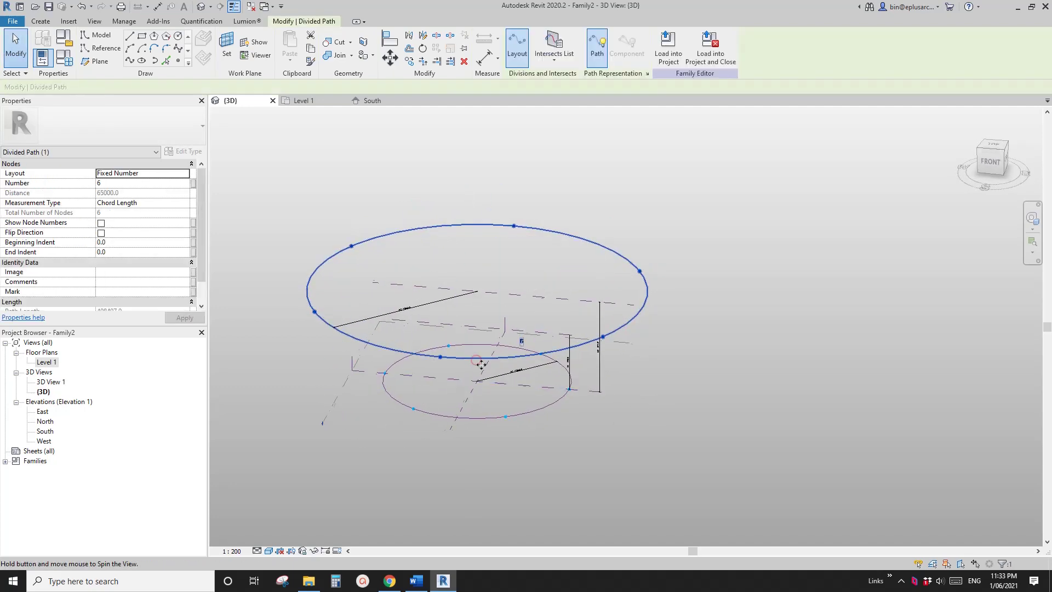
{"action": "middle_click_drag", "start_coordinate": [482, 360], "coordinate": [441, 420], "text": "shift"}
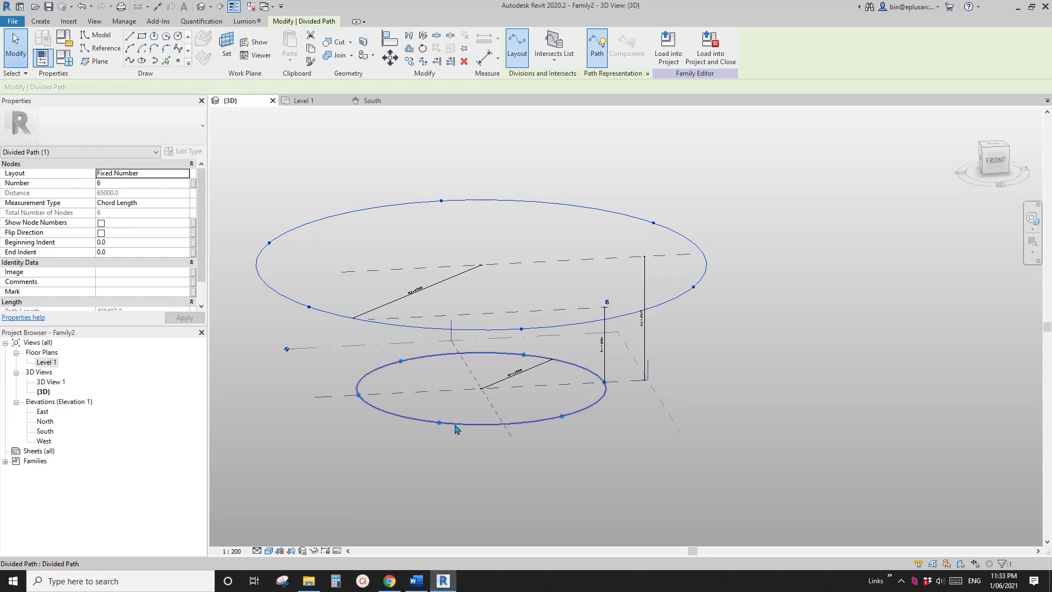
{"action": "scroll", "coordinate": [469, 428], "scroll_direction": "down", "scroll_amount": 2}
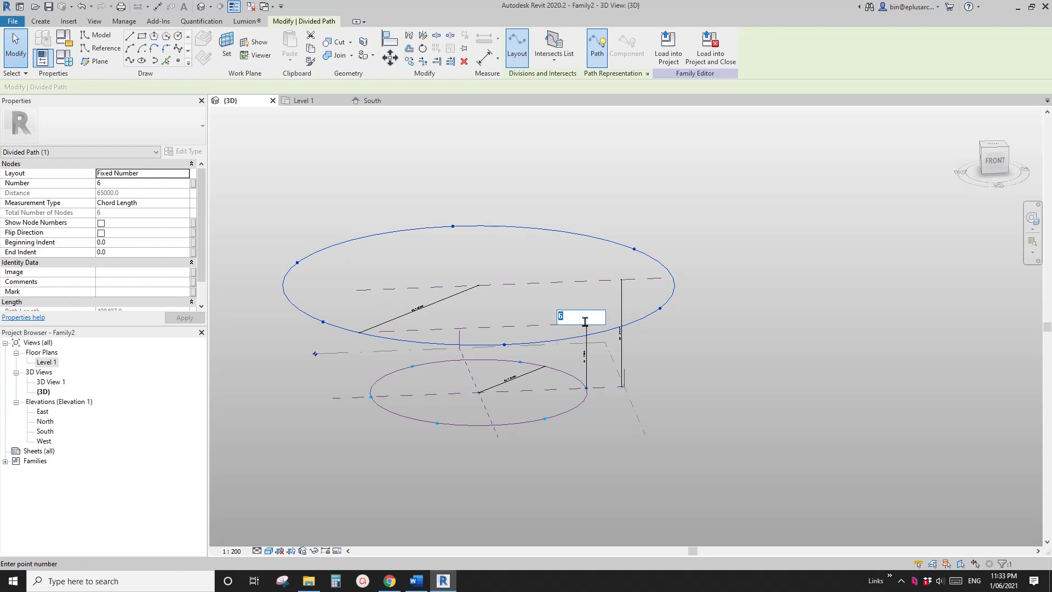
Step: Set the number of division points on the upper circle's divided path to 12
{"action": "left_click", "coordinate": [662, 420]}
{"action": "middle_click_drag", "start_coordinate": [649, 421], "coordinate": [575, 413], "text": "shift"}
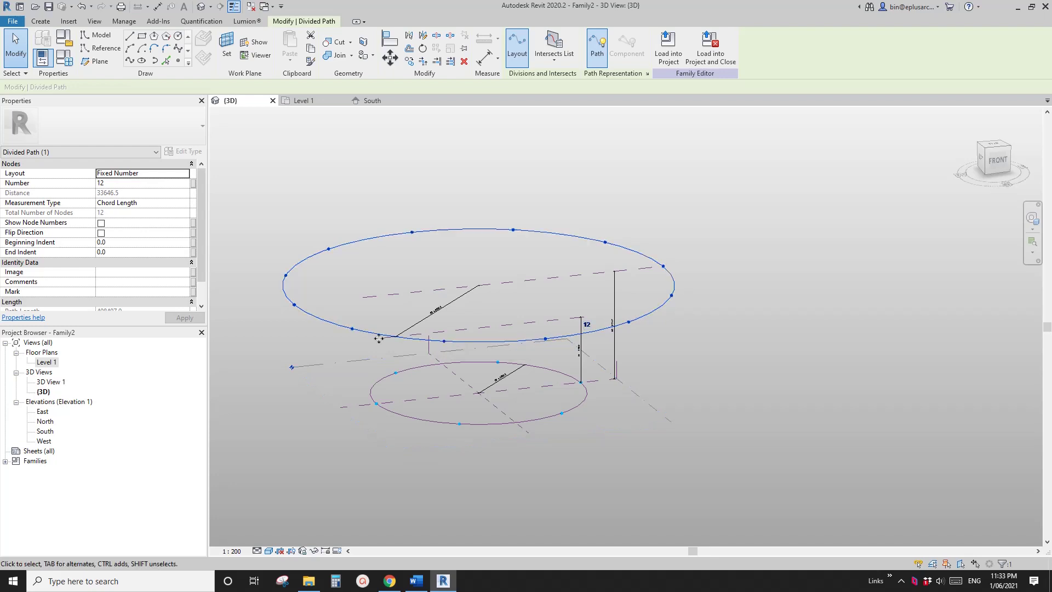
{"action": "middle_click_drag", "start_coordinate": [499, 390], "coordinate": [468, 395], "text": "shift"}
{"action": "middle_click_drag", "start_coordinate": [511, 355], "coordinate": [441, 427], "text": "shift"}
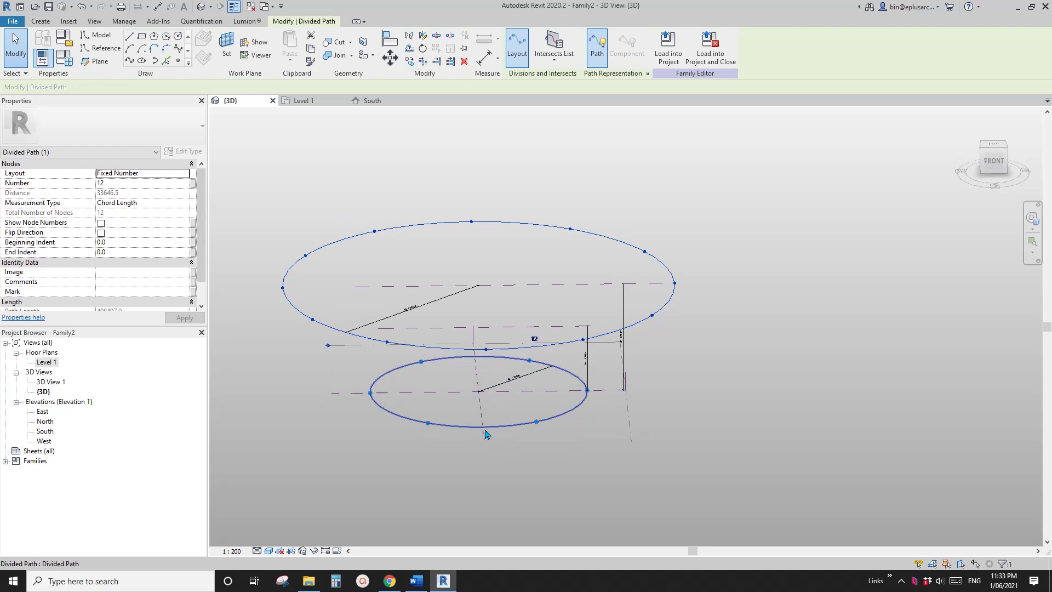
Step: Set the number of division points on the upper circle's divided path back to 6
{"action": "middle_click_drag", "start_coordinate": [492, 430], "coordinate": [489, 432]}
{"action": "key", "text": "Escape"}
{"action": "left_click", "coordinate": [463, 349]}
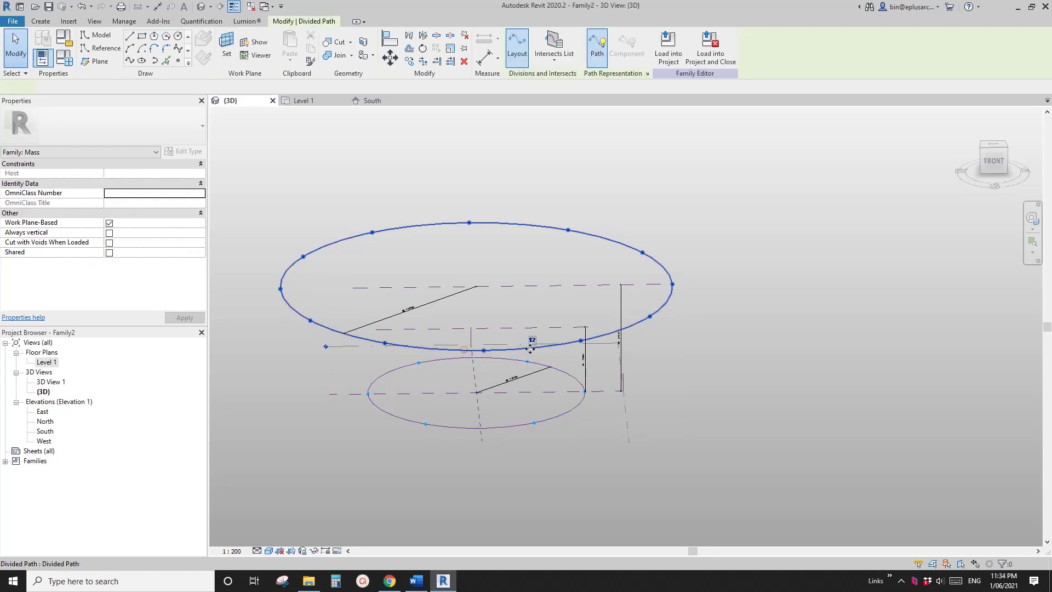
{"action": "left_click", "coordinate": [531, 339]}
{"action": "middle_click_drag", "start_coordinate": [560, 356], "coordinate": [538, 421]}
{"action": "left_click", "coordinate": [474, 379]}
{"action": "scroll", "coordinate": [465, 425], "scroll_direction": "up", "scroll_amount": 1}
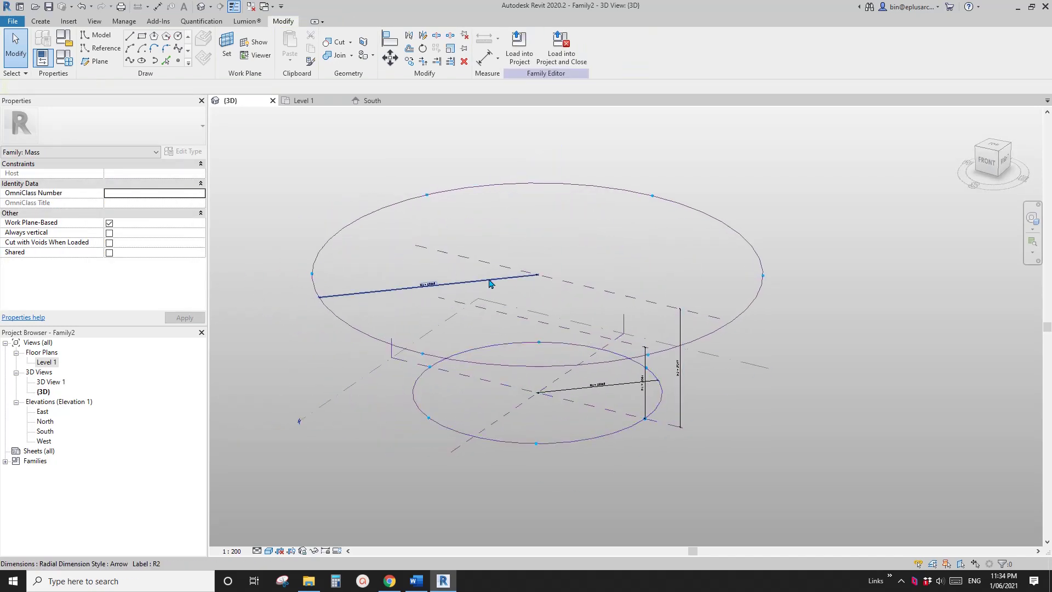
{"action": "middle_click_drag", "start_coordinate": [488, 286], "coordinate": [535, 403], "text": "shift"}
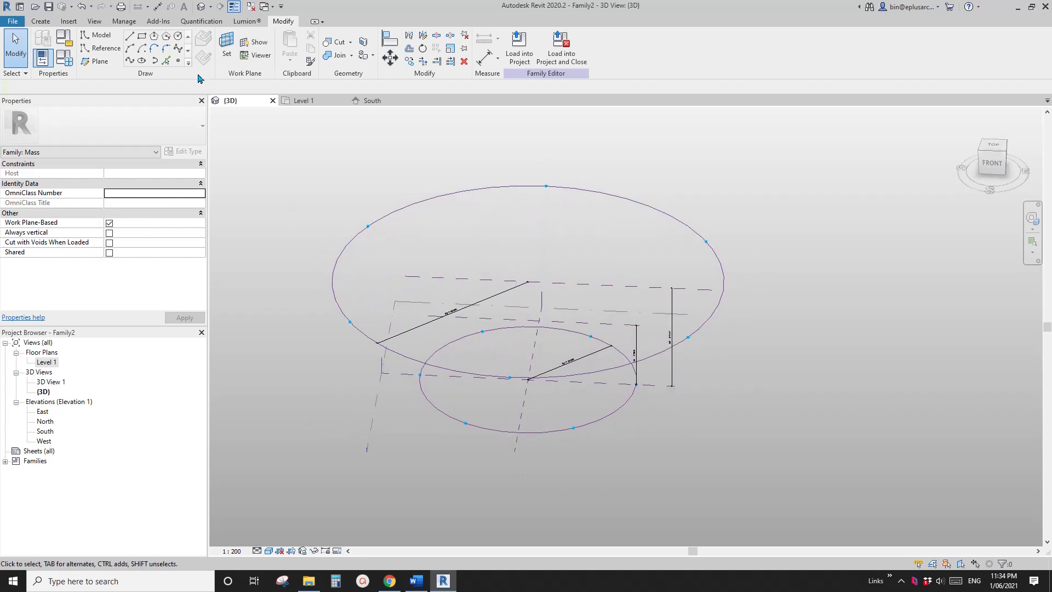
{"action": "left_click", "coordinate": [178, 62]}
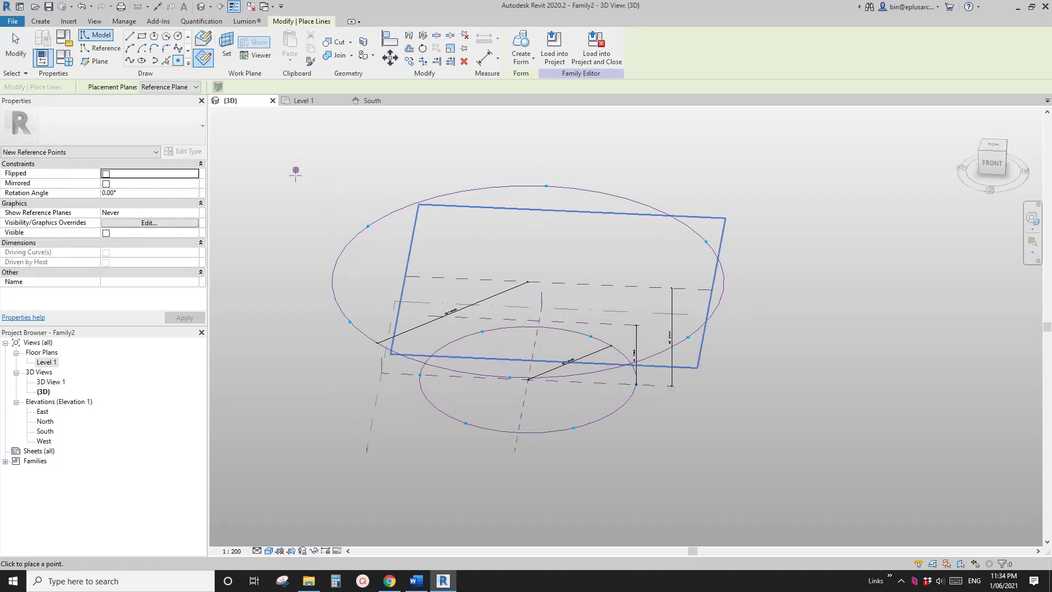
{"action": "middle_click_drag", "start_coordinate": [535, 311], "coordinate": [447, 300]}
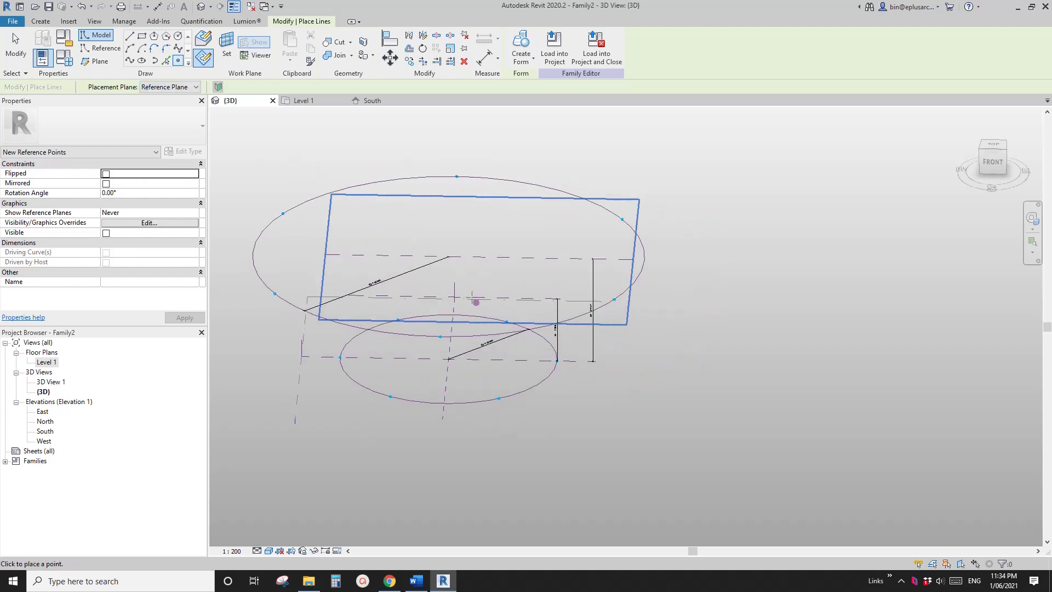
{"action": "left_click", "coordinate": [399, 383]}
{"action": "middle_click_drag", "start_coordinate": [398, 383], "coordinate": [300, 255], "text": "shift"}
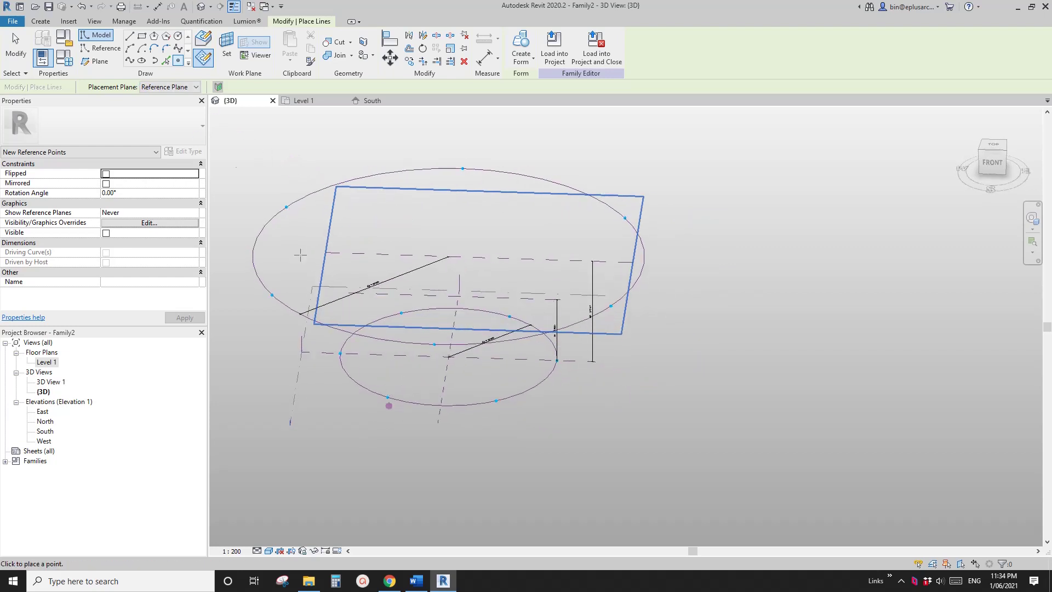
Step: Draw a reference-line spline on faces from a lower-circle division point through an upper-circle point to the adjacent lower-circle point
{"action": "left_click", "coordinate": [101, 49]}
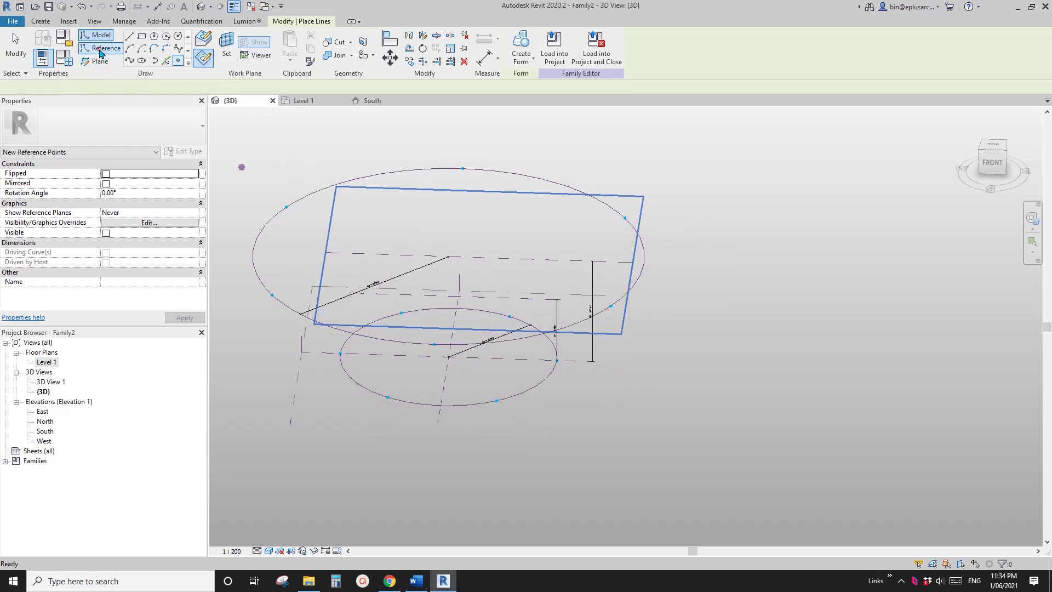
{"action": "left_click", "coordinate": [130, 62]}
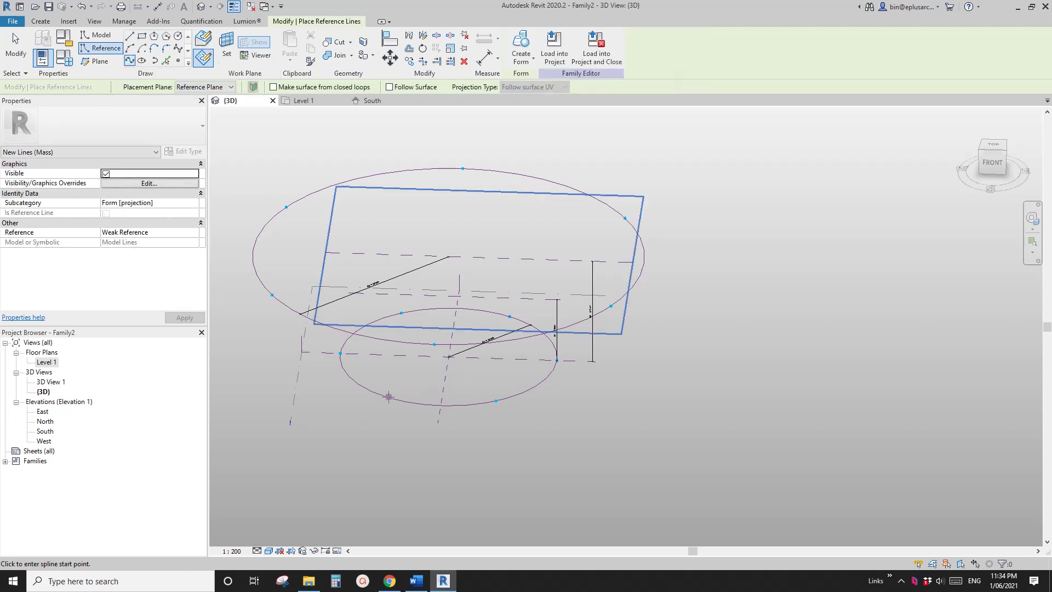
{"action": "key", "text": "Escape"}
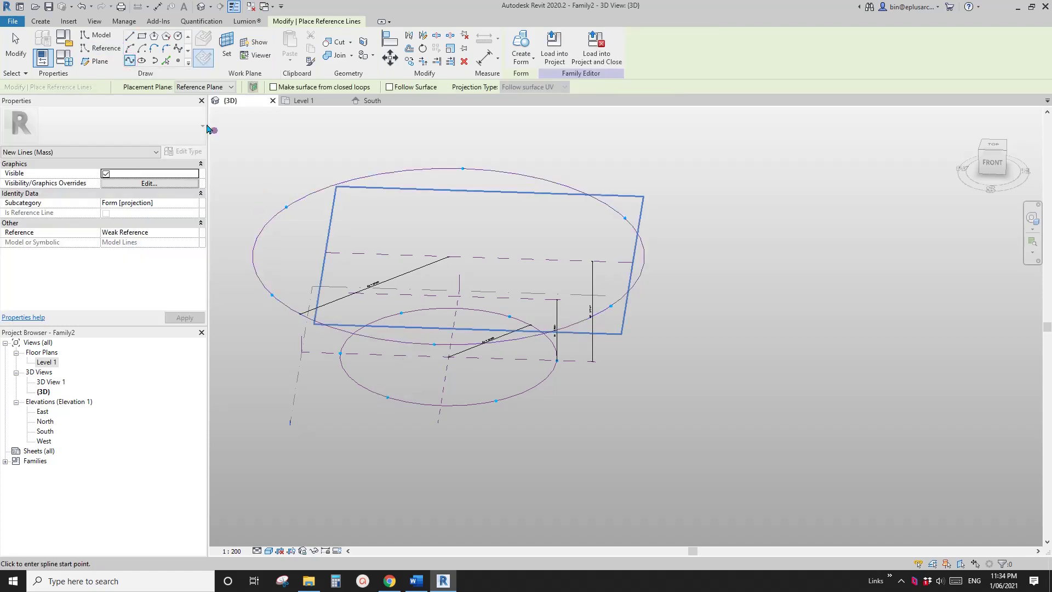
{"action": "left_click", "coordinate": [207, 41]}
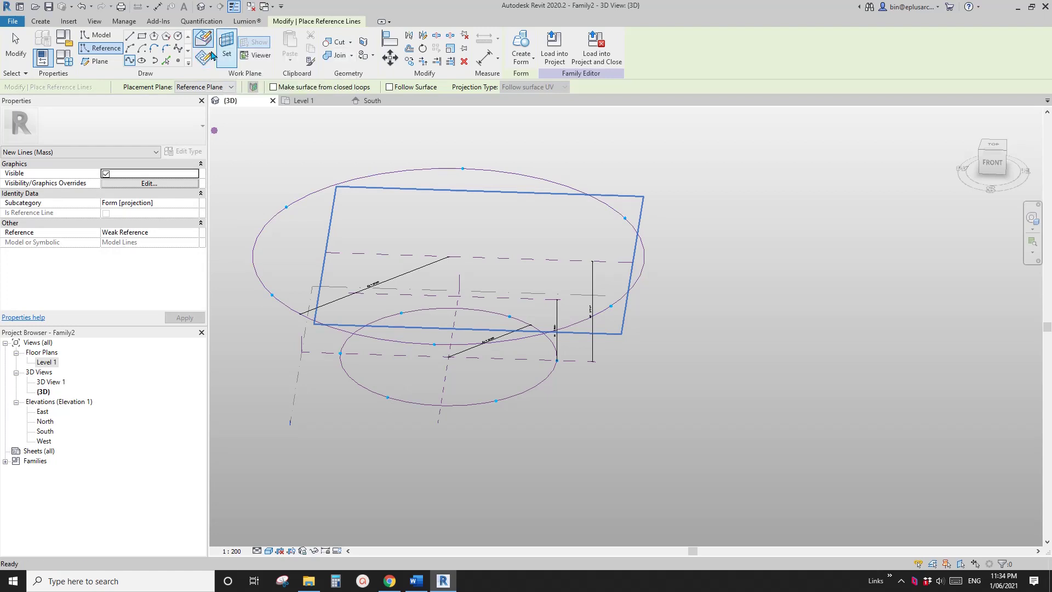
{"action": "left_click", "coordinate": [388, 397]}
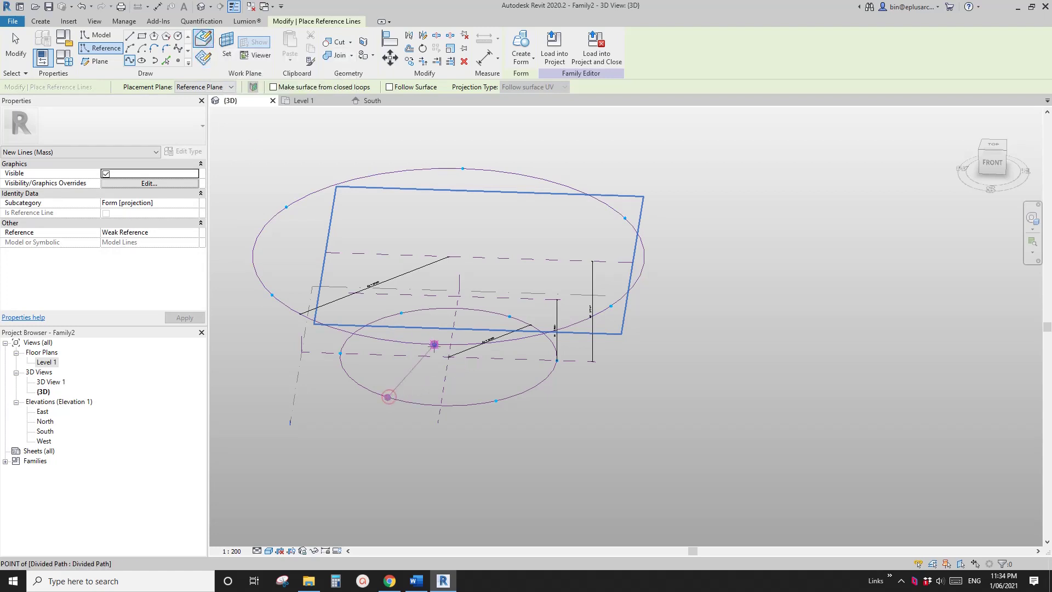
{"action": "left_click", "coordinate": [434, 344]}
{"action": "middle_click_drag", "start_coordinate": [530, 419], "coordinate": [466, 402], "text": "shift"}
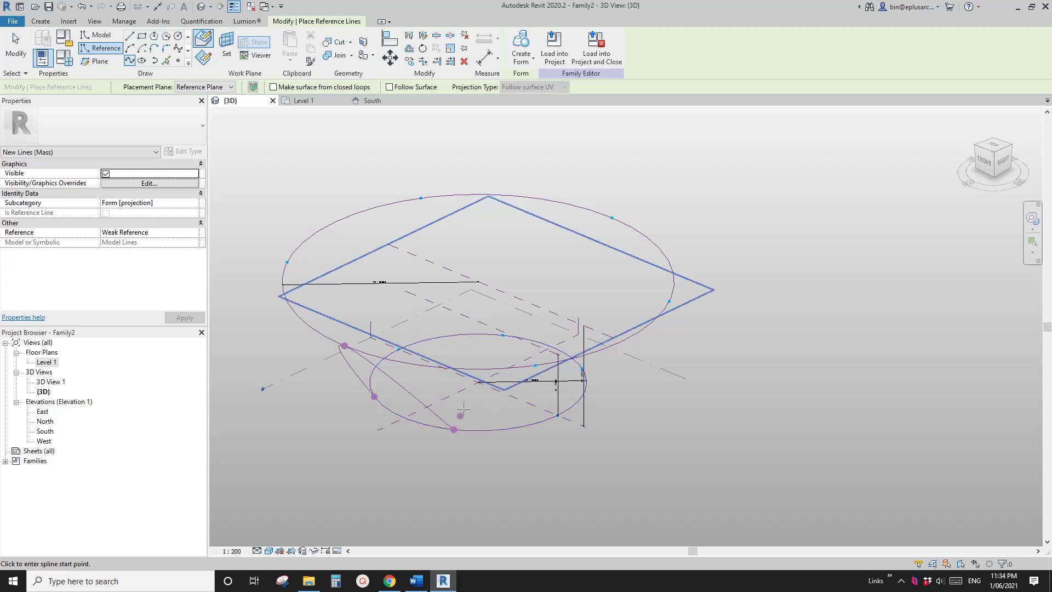
{"action": "middle_click_drag", "start_coordinate": [454, 429], "coordinate": [466, 388], "text": "shift"}
Step: Place reference points on the next division points of the upper and lower circles, beside the first arch
{"action": "left_click", "coordinate": [179, 61]}
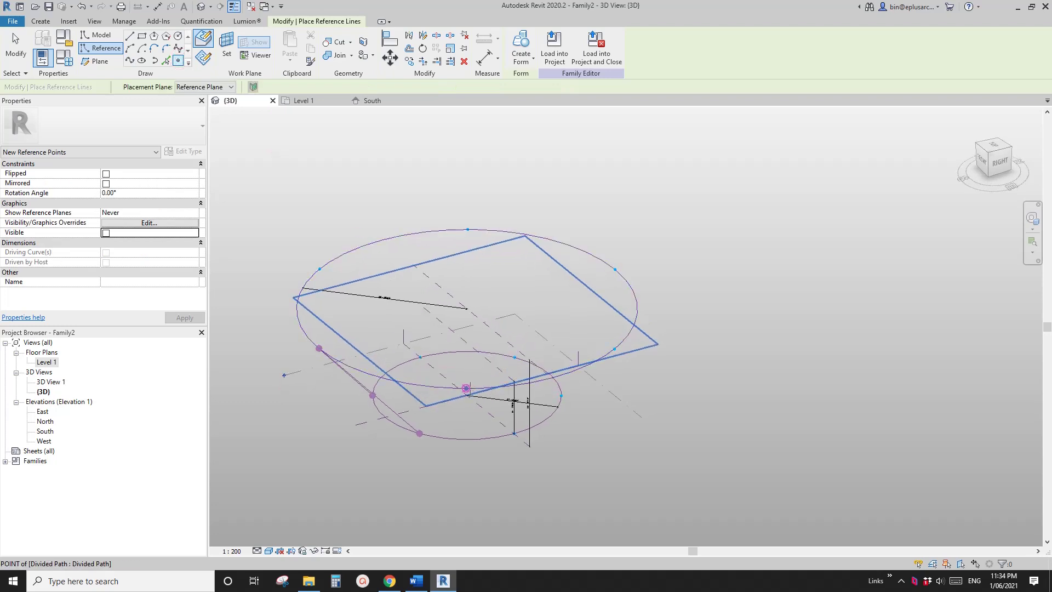
{"action": "left_click", "coordinate": [466, 389]}
{"action": "middle_click_drag", "start_coordinate": [521, 443], "coordinate": [504, 440], "text": "shift"}
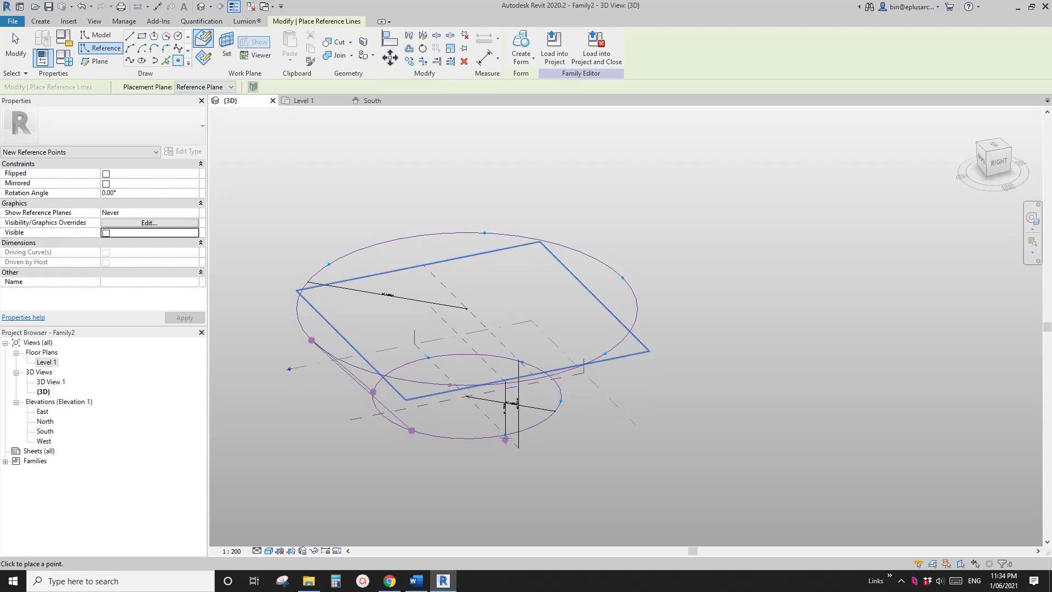
{"action": "left_click", "coordinate": [506, 434]}
{"action": "key", "text": "Escape"}
{"action": "key", "text": "Escape"}
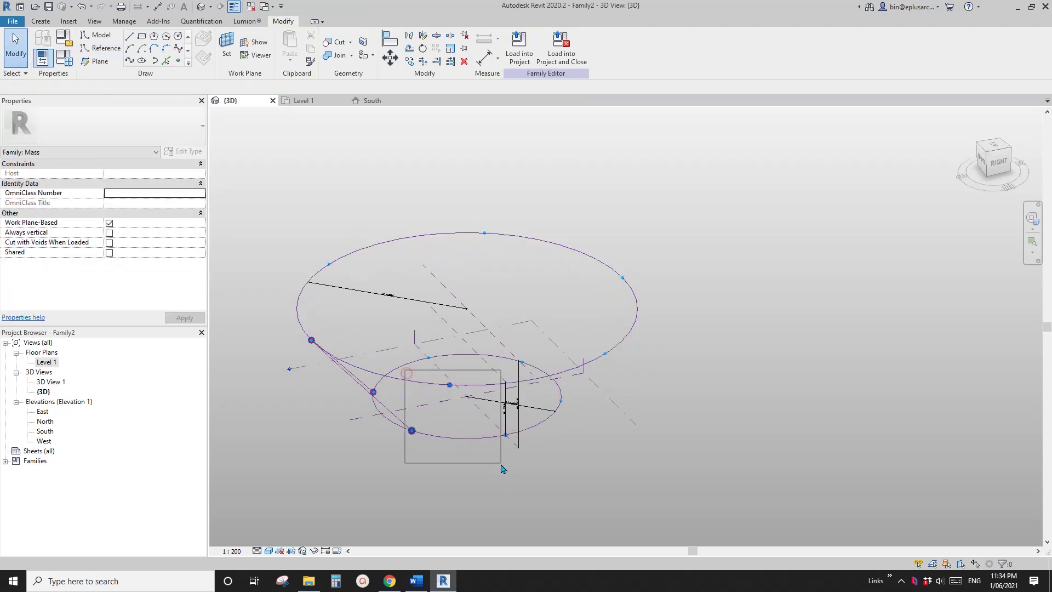
Step: Try a second arch by running a spline through the neighbouring reference points and turning it into a reference line
{"action": "left_click_drag", "start_coordinate": [511, 468], "coordinate": [511, 468]}
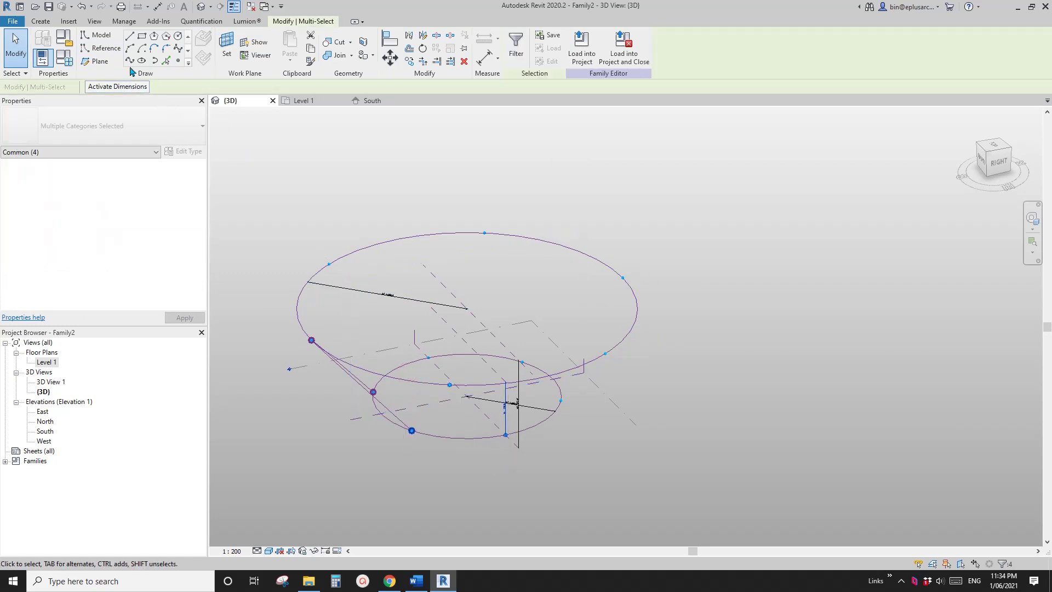
{"action": "left_click", "coordinate": [460, 309]}
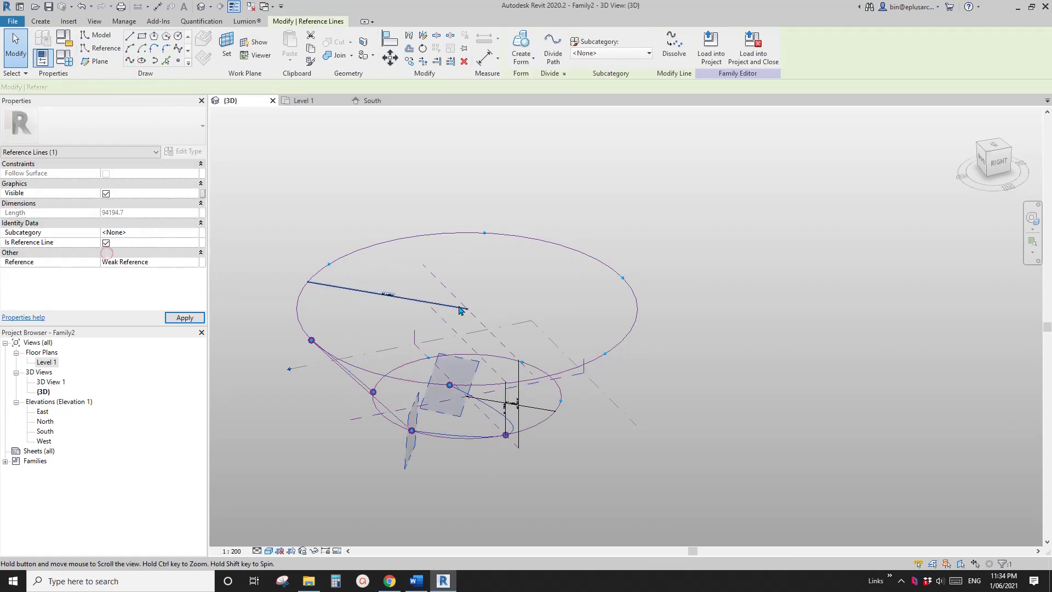
{"action": "key", "text": "Escape"}
{"action": "middle_click_drag", "start_coordinate": [521, 394], "coordinate": [509, 319], "text": "shift"}
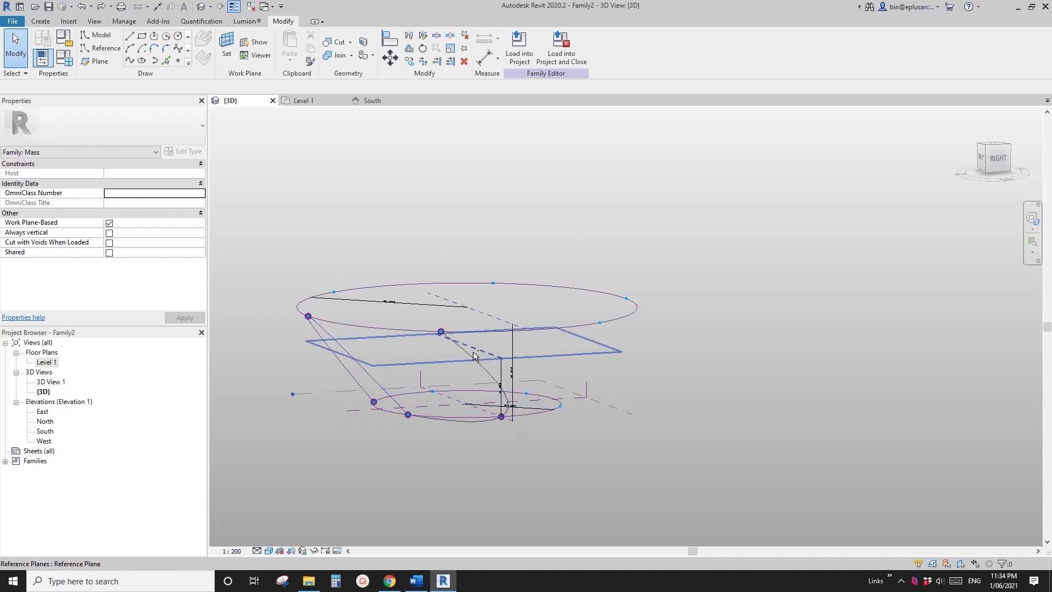
{"action": "middle_click_drag", "start_coordinate": [481, 407], "coordinate": [410, 423], "text": "shift"}
Step: Set the upper reference plane's height parameter H2 to 15000
{"action": "left_click", "coordinate": [389, 349]}
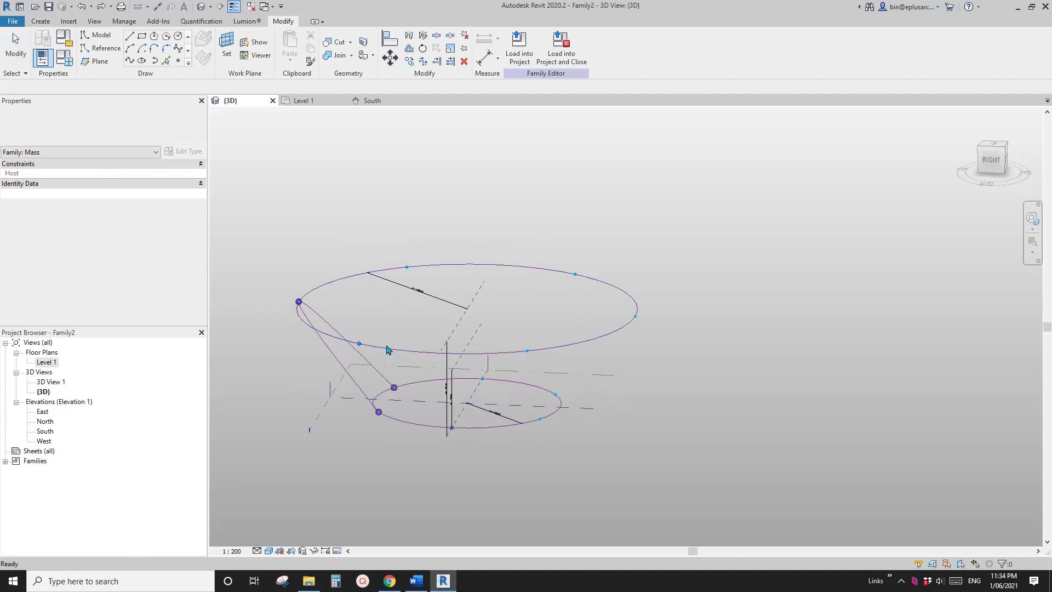
{"action": "middle_click_drag", "start_coordinate": [395, 348], "coordinate": [408, 379], "text": "shift"}
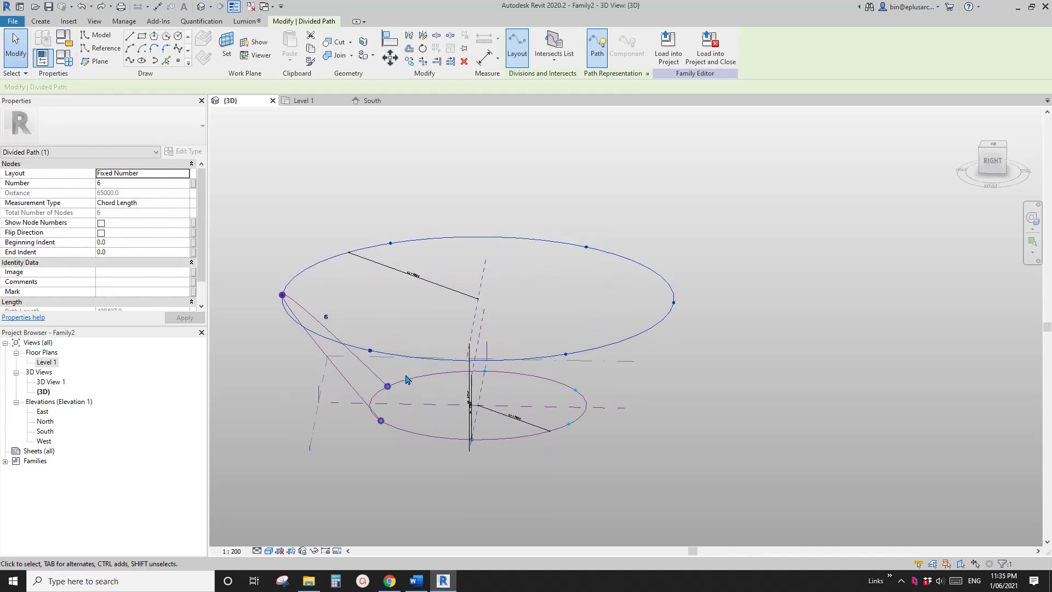
{"action": "middle_click_drag", "start_coordinate": [404, 426], "coordinate": [415, 322], "text": "shift"}
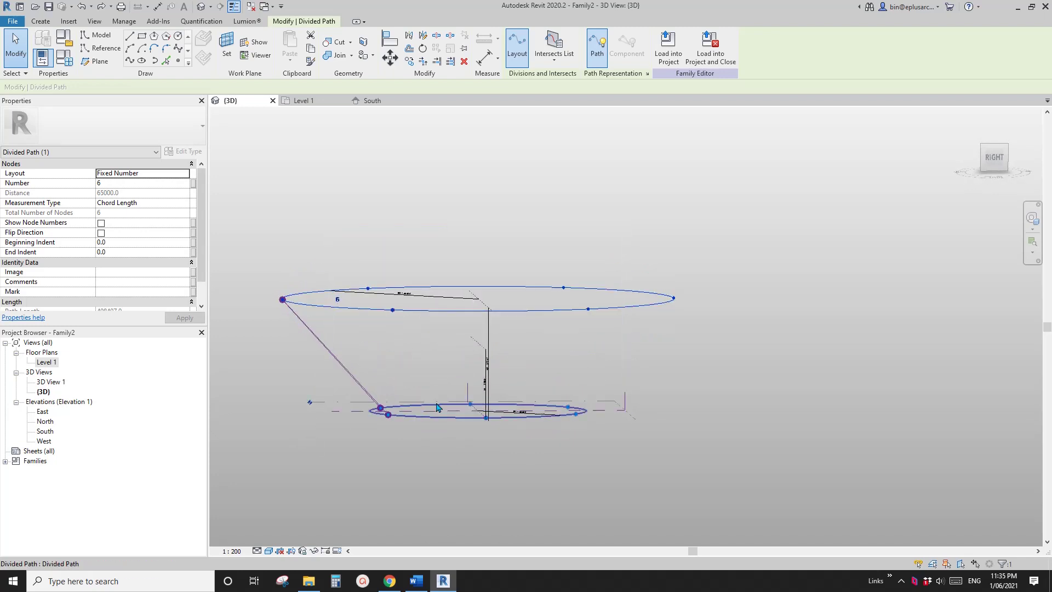
{"action": "middle_click_drag", "start_coordinate": [434, 418], "coordinate": [467, 416], "text": "shift"}
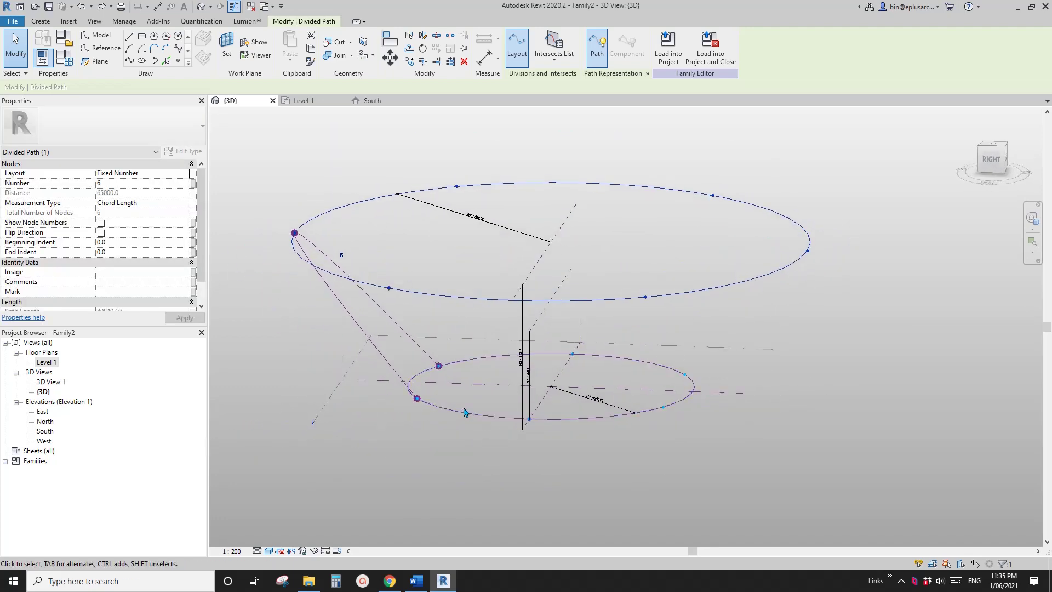
{"action": "left_click", "coordinate": [539, 320]}
{"action": "middle_click_drag", "start_coordinate": [540, 363], "coordinate": [455, 399], "text": "shift"}
{"action": "scroll", "coordinate": [450, 396], "scroll_direction": "up", "scroll_amount": 3}
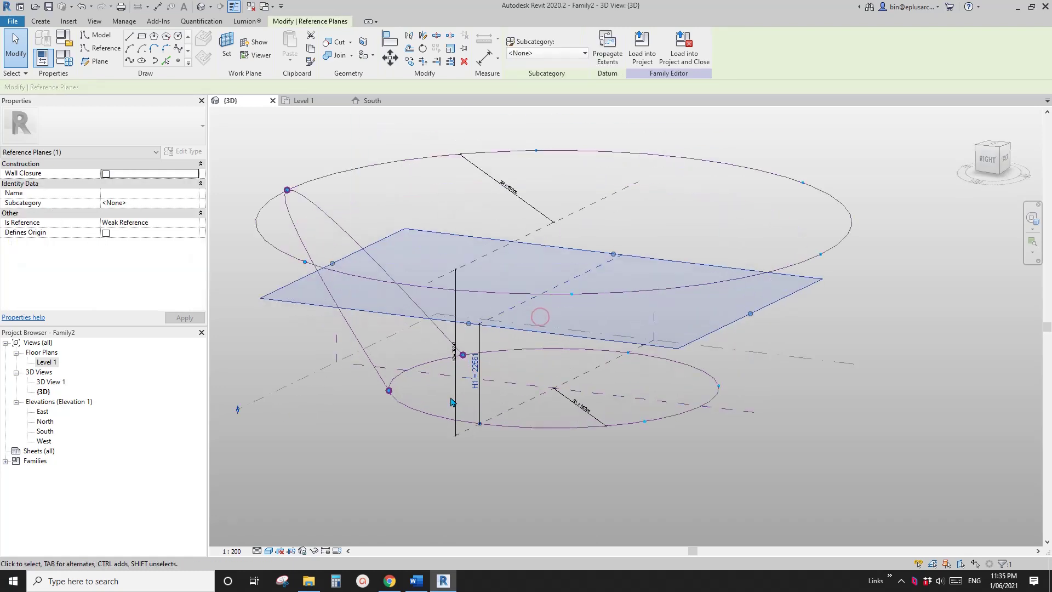
{"action": "left_click", "coordinate": [476, 210]}
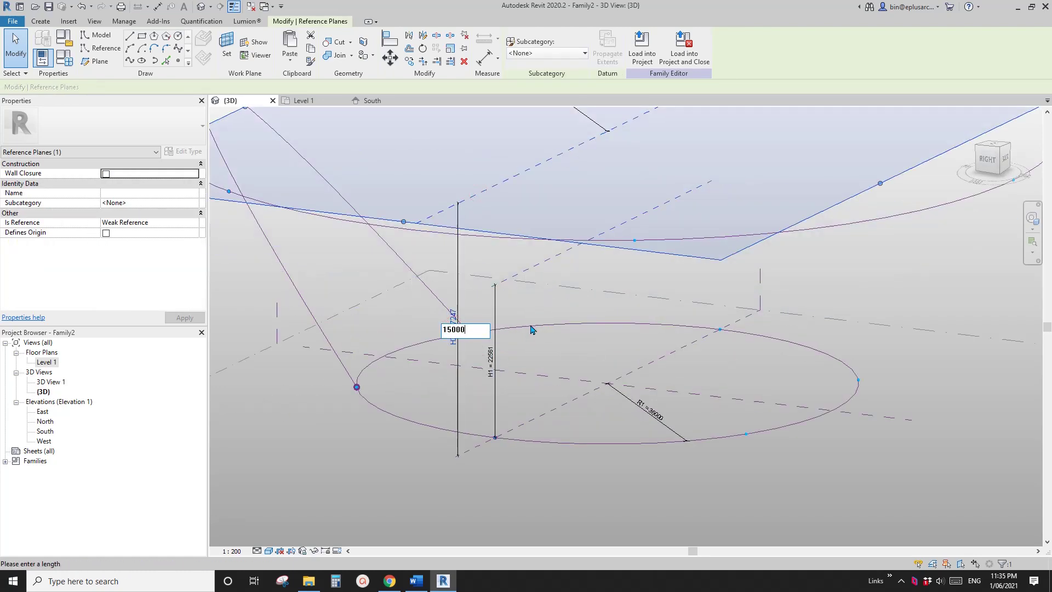
{"action": "key", "text": "Return"}
{"action": "scroll", "coordinate": [548, 345], "scroll_direction": "down", "scroll_amount": 4}
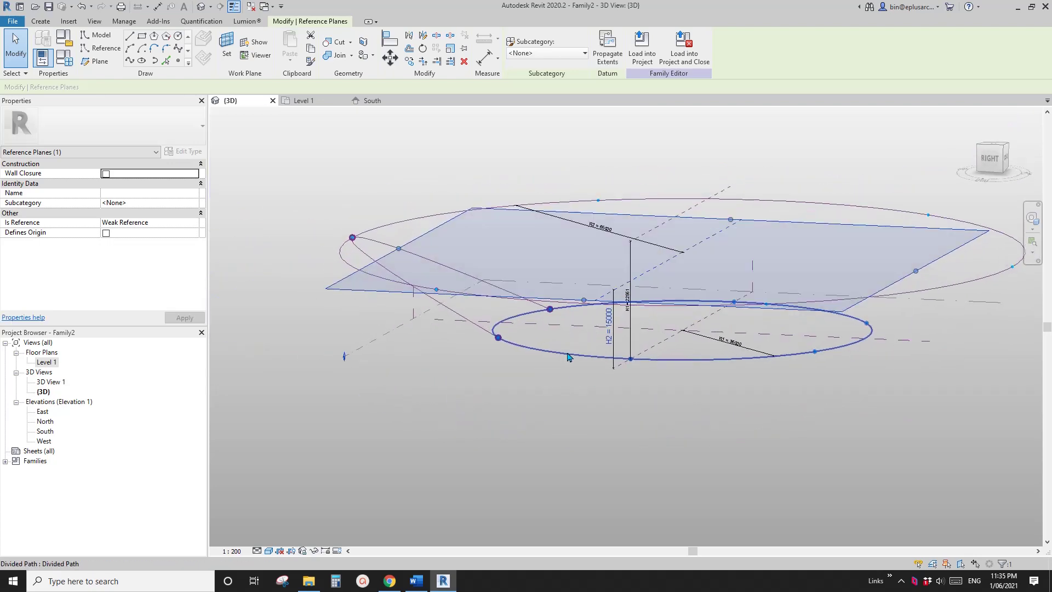
Step: Set the lower circle's radius parameter R1 to 50000
{"action": "left_click", "coordinate": [578, 354]}
{"action": "middle_click_drag", "start_coordinate": [734, 351], "coordinate": [719, 380], "text": "shift"}
{"action": "left_click", "coordinate": [727, 364]}
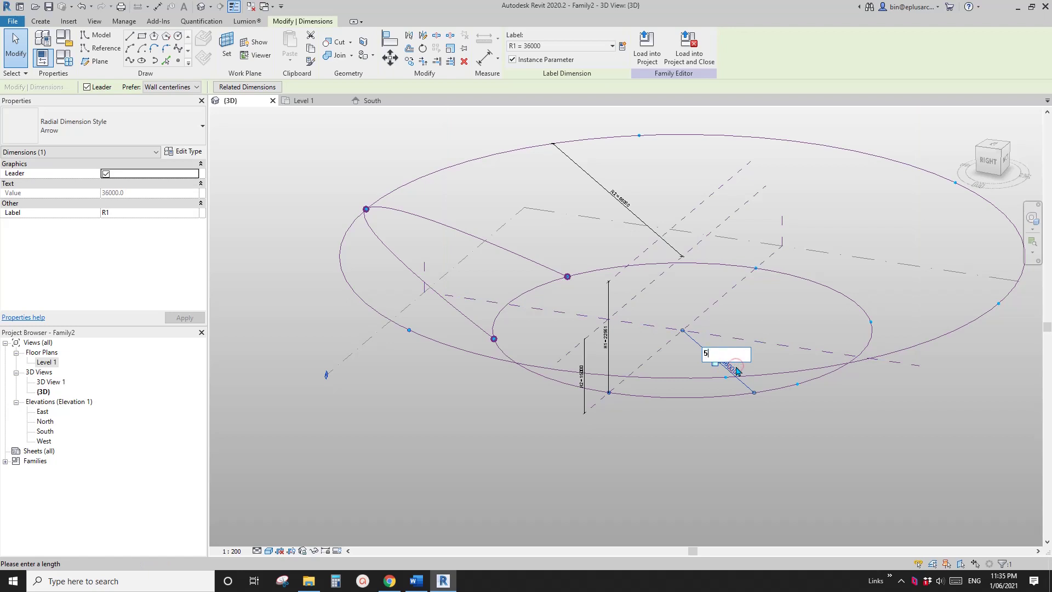
{"action": "key", "text": "Return"}
{"action": "scroll", "coordinate": [582, 372], "scroll_direction": "down", "scroll_amount": 2}
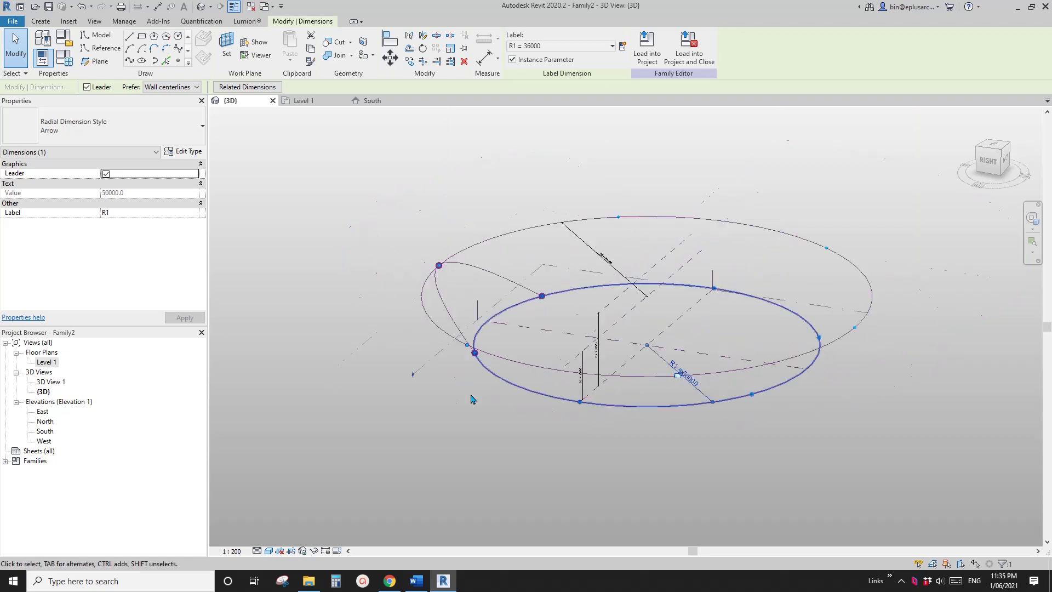
{"action": "middle_click_drag", "start_coordinate": [472, 399], "coordinate": [580, 385], "text": "shift"}
{"action": "key", "text": "Escape"}
Step: Create a second arch as a spline from the first arch's lower end over the next upper-circle point to the next lower-circle point
{"action": "scroll", "coordinate": [603, 325], "scroll_direction": "up", "scroll_amount": 1}
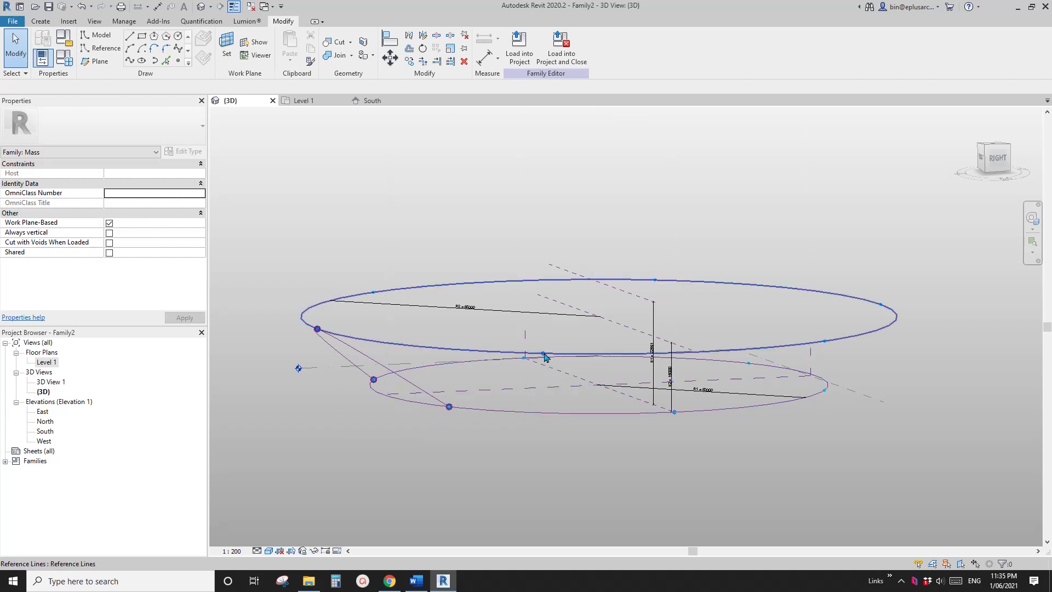
{"action": "middle_click_drag", "start_coordinate": [449, 410], "coordinate": [589, 422], "text": "shift"}
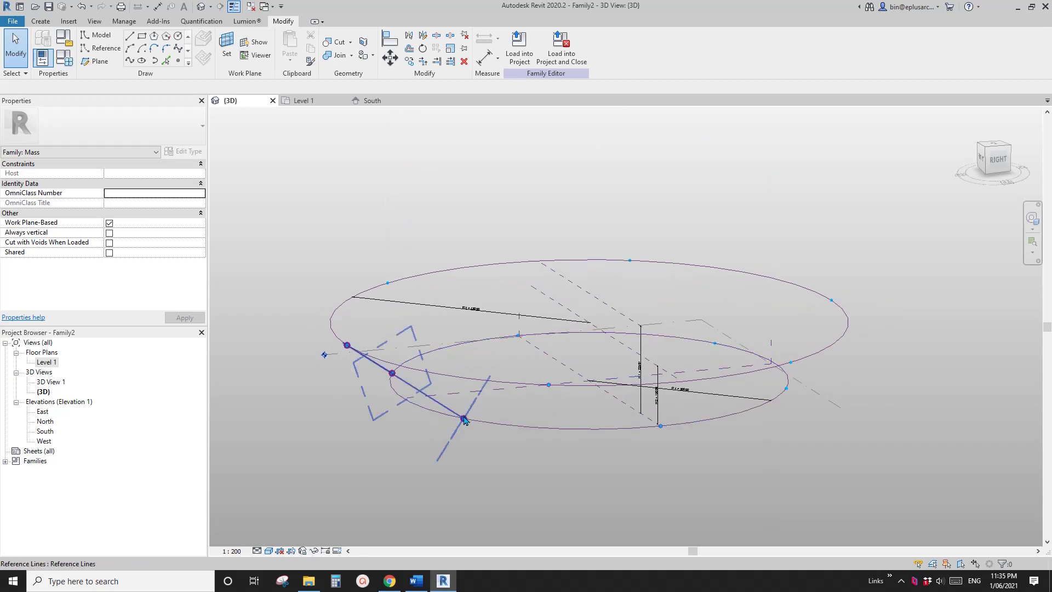
{"action": "middle_click_drag", "start_coordinate": [661, 427], "coordinate": [610, 449], "text": "shift"}
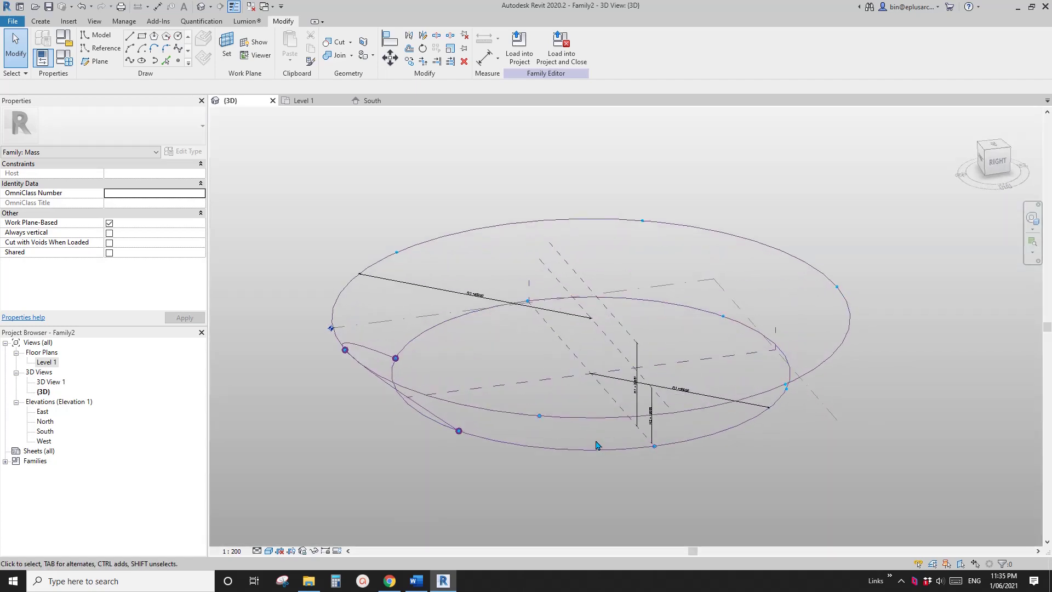
{"action": "middle_click_drag", "start_coordinate": [530, 430], "coordinate": [505, 369], "text": "shift"}
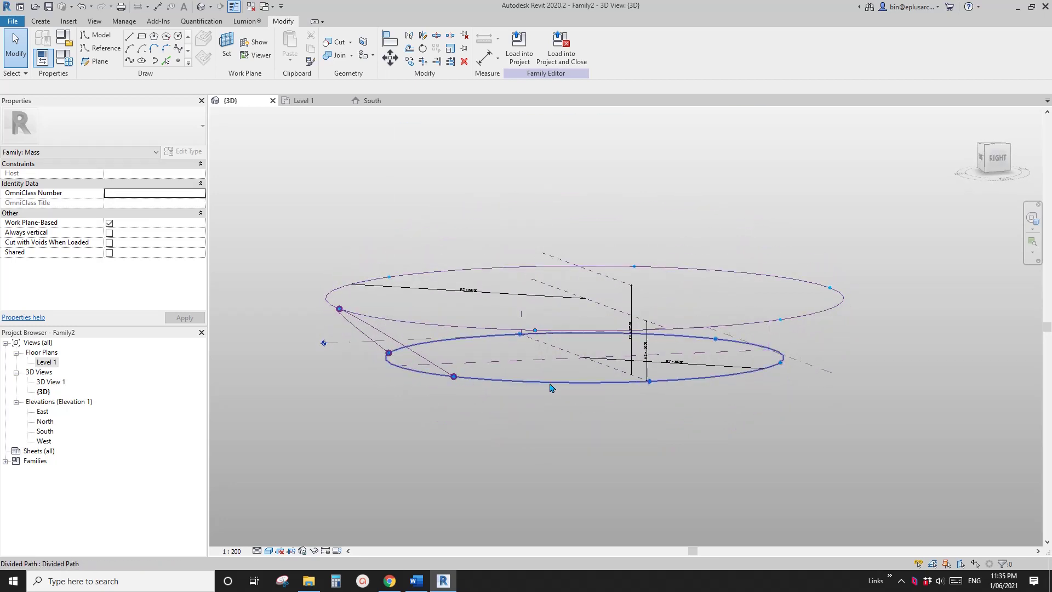
{"action": "middle_click_drag", "start_coordinate": [551, 387], "coordinate": [590, 402], "text": "shift"}
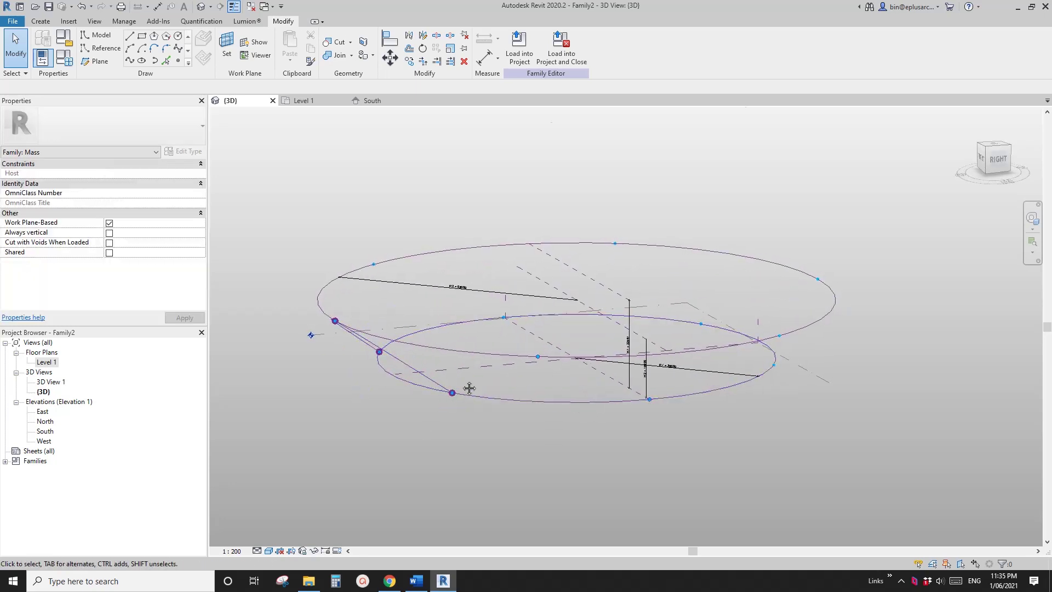
{"action": "left_click_drag", "start_coordinate": [613, 431], "coordinate": [614, 432]}
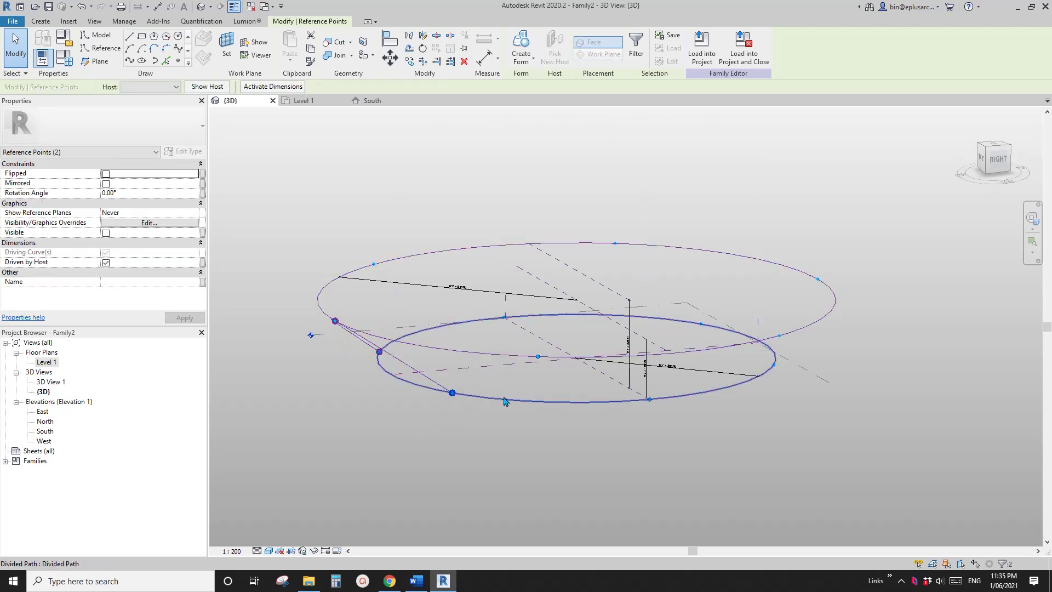
{"action": "key", "text": "Escape"}
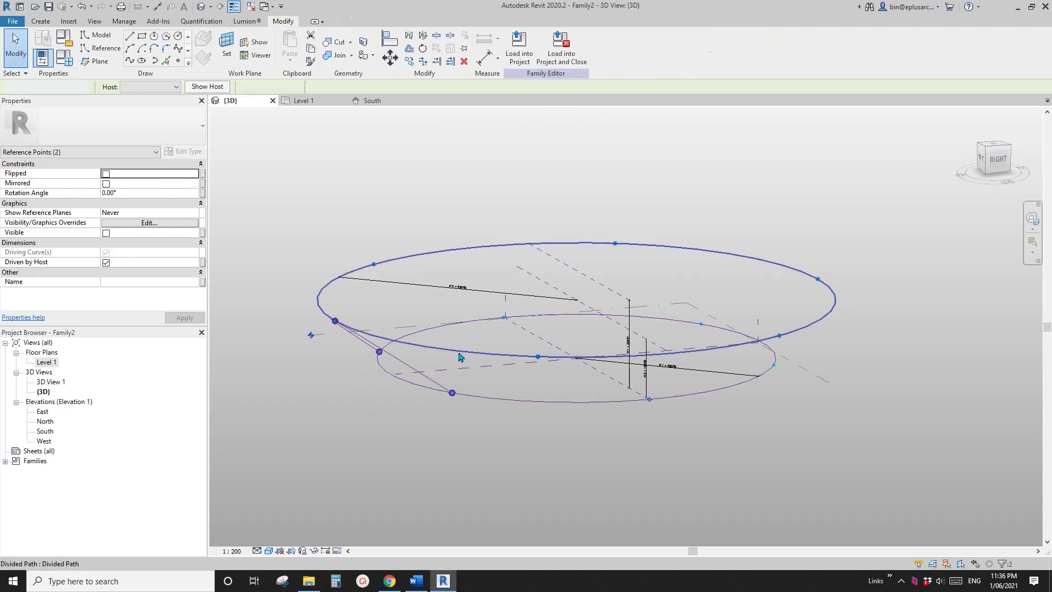
{"action": "left_click_drag", "start_coordinate": [440, 336], "coordinate": [659, 450]}
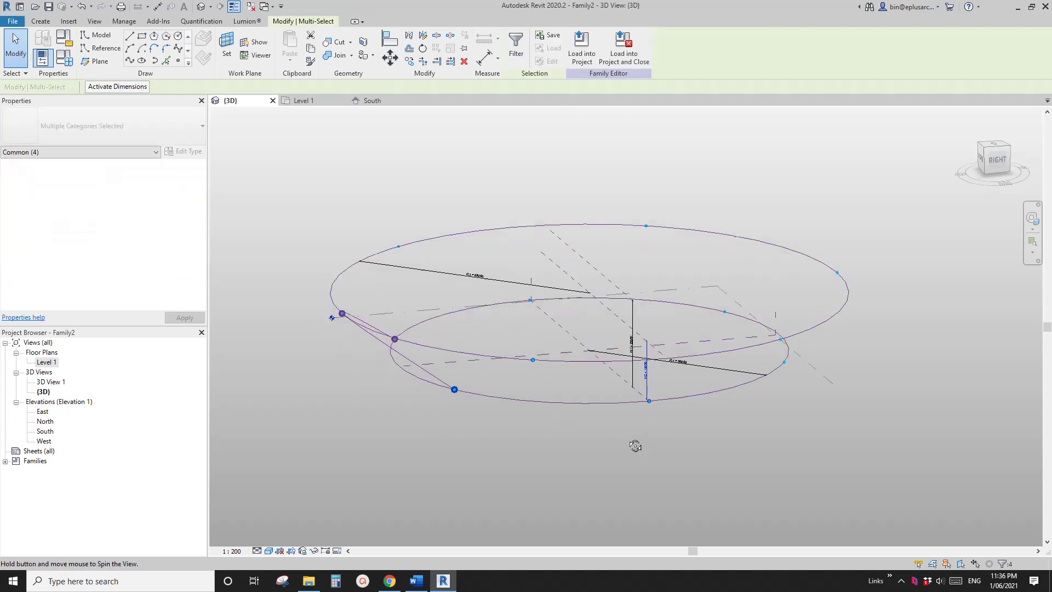
{"action": "left_click", "coordinate": [129, 62]}
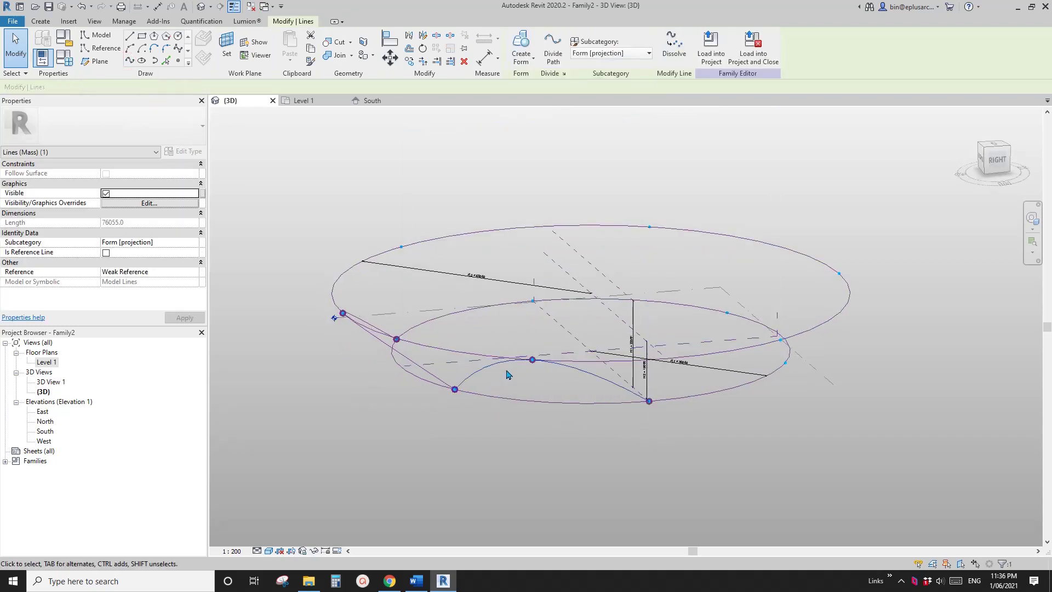
Step: Place reference points on the remaining division points of the upper and lower circles
{"action": "middle_click_drag", "start_coordinate": [506, 375], "coordinate": [382, 353], "text": "shift"}
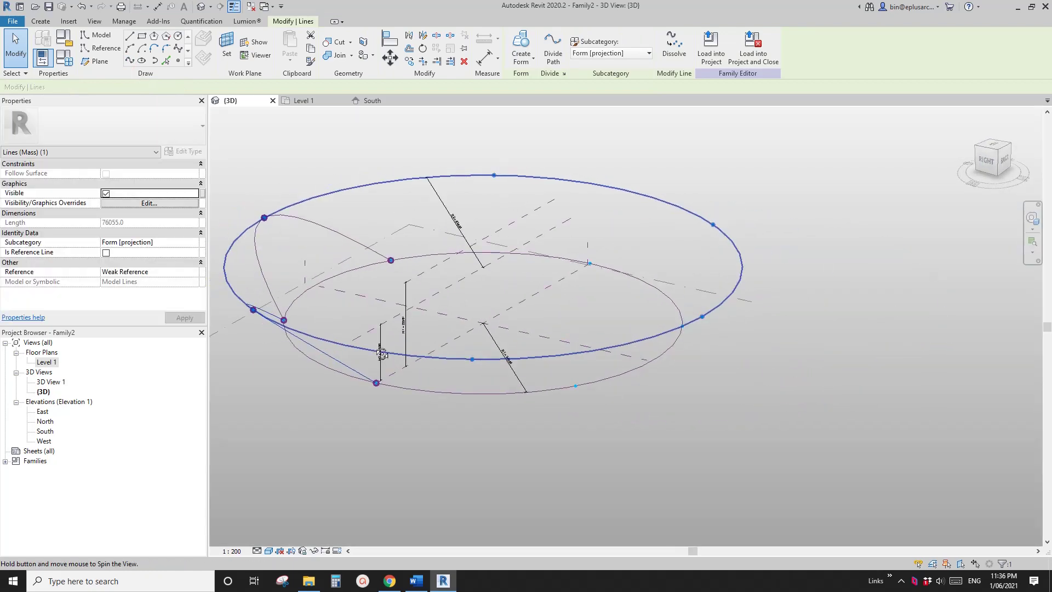
{"action": "left_click", "coordinate": [177, 60]}
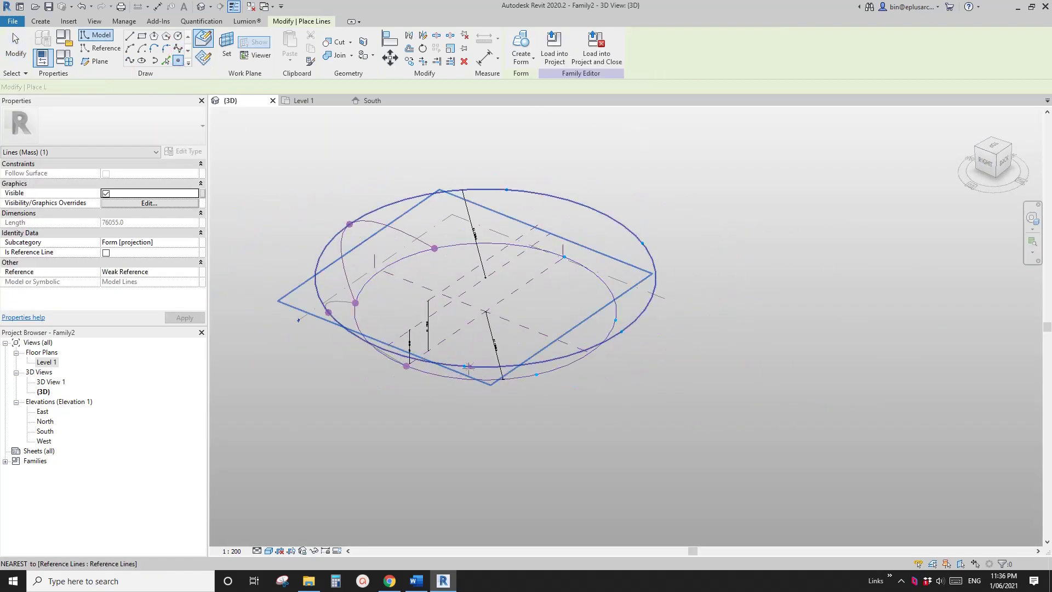
{"action": "middle_click_drag", "start_coordinate": [468, 366], "coordinate": [477, 380], "text": "shift"}
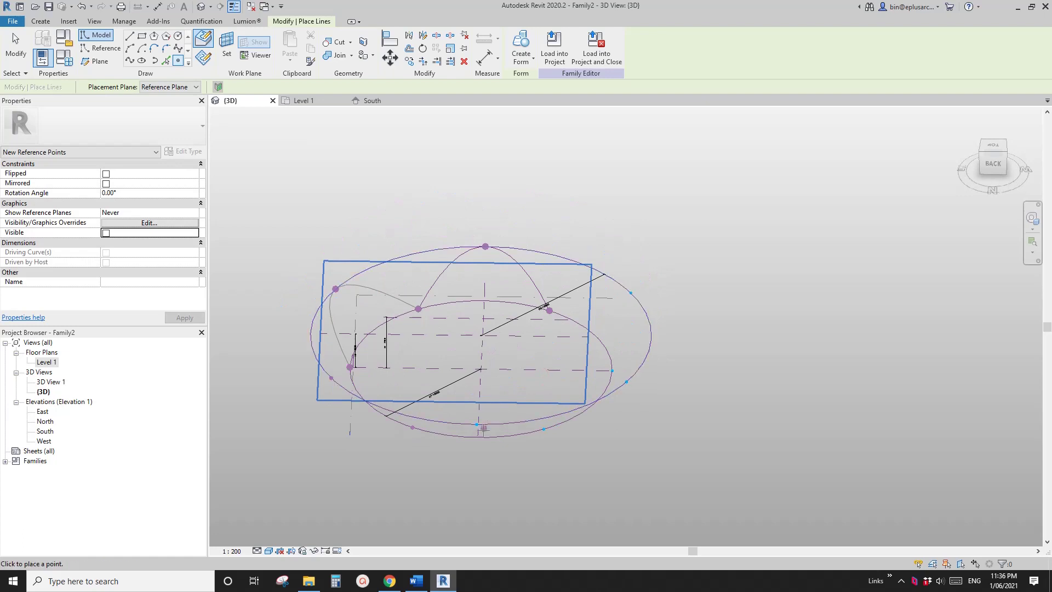
{"action": "middle_click_drag", "start_coordinate": [477, 425], "coordinate": [487, 436], "text": "shift"}
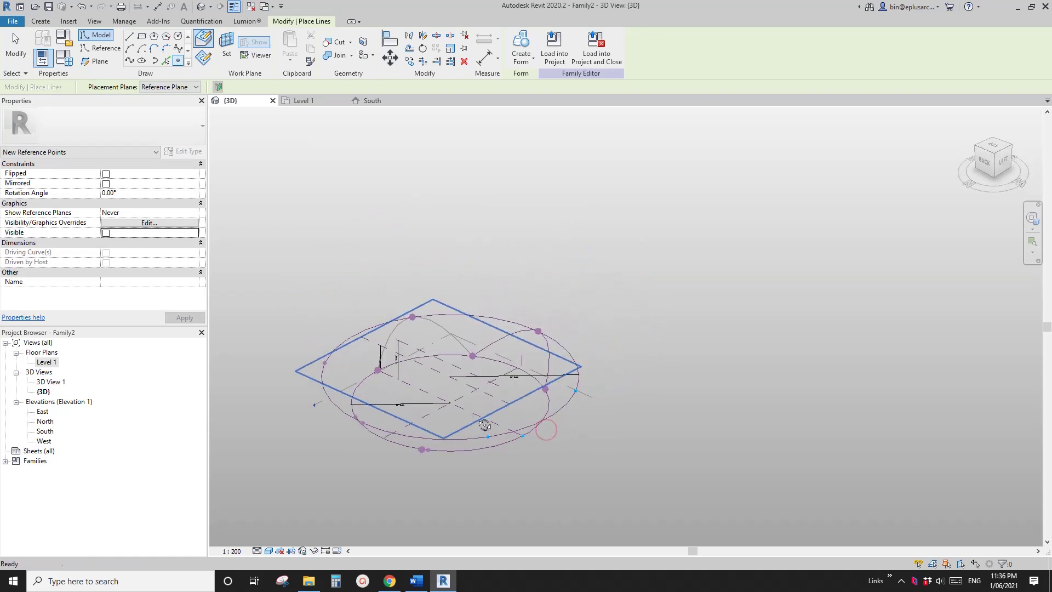
{"action": "left_click", "coordinate": [488, 437]}
{"action": "left_click", "coordinate": [523, 436]}
{"action": "middle_click_drag", "start_coordinate": [560, 431], "coordinate": [500, 440]}
{"action": "scroll", "coordinate": [487, 390], "scroll_direction": "up", "scroll_amount": 2}
{"action": "key", "text": "Escape"}
{"action": "key", "text": "Escape"}
Step: Run splines through each remaining group of neighbouring reference points to create the last four arches around the circles
{"action": "left_click", "coordinate": [998, 153]}
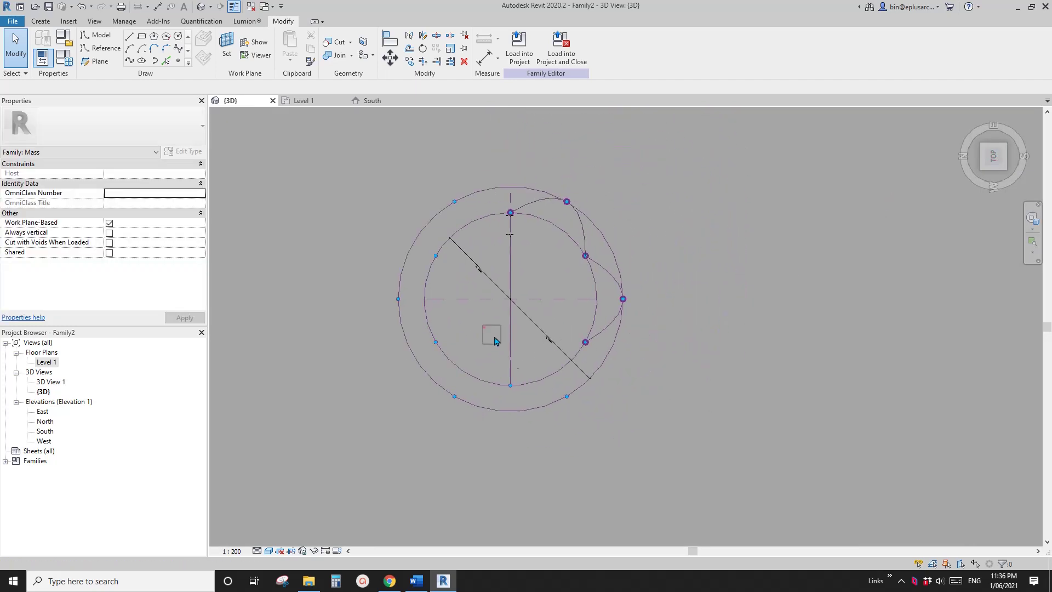
{"action": "left_click", "coordinate": [129, 59]}
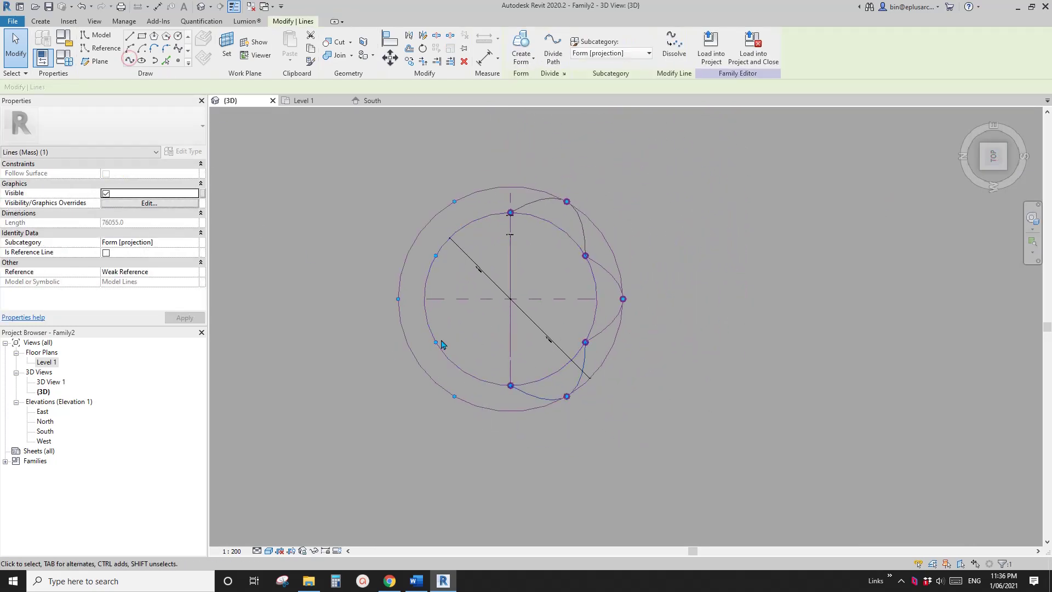
{"action": "left_click_drag", "start_coordinate": [421, 335], "coordinate": [520, 445]}
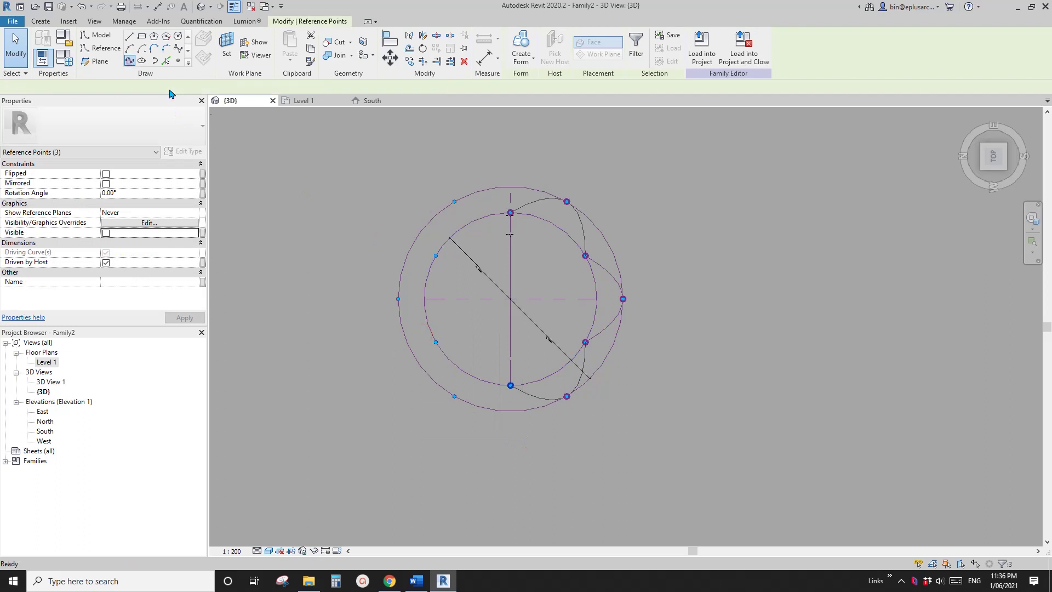
{"action": "left_click", "coordinate": [129, 61]}
{"action": "left_click_drag", "start_coordinate": [364, 243], "coordinate": [447, 360]}
{"action": "left_click", "coordinate": [130, 60]}
{"action": "left_click_drag", "start_coordinate": [388, 177], "coordinate": [519, 275]}
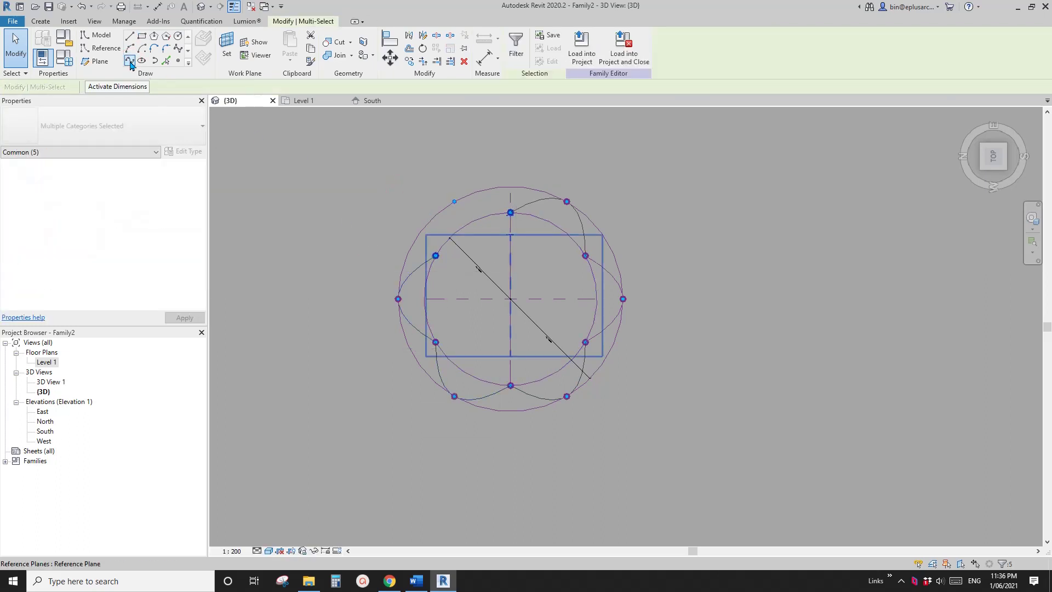
{"action": "left_click", "coordinate": [130, 60]}
Step: Convert the connected chain of six arch splines into reference lines
{"action": "key", "text": "Escape"}
{"action": "key", "text": "Tab"}
{"action": "left_click", "coordinate": [482, 204]}
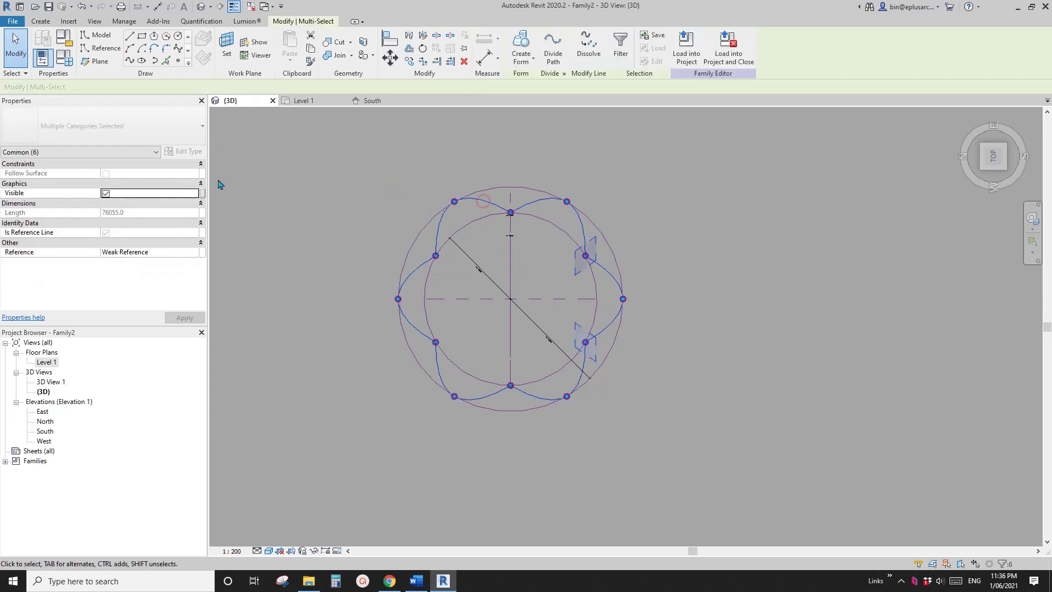
{"action": "left_click", "coordinate": [107, 233]}
{"action": "left_click", "coordinate": [465, 294]}
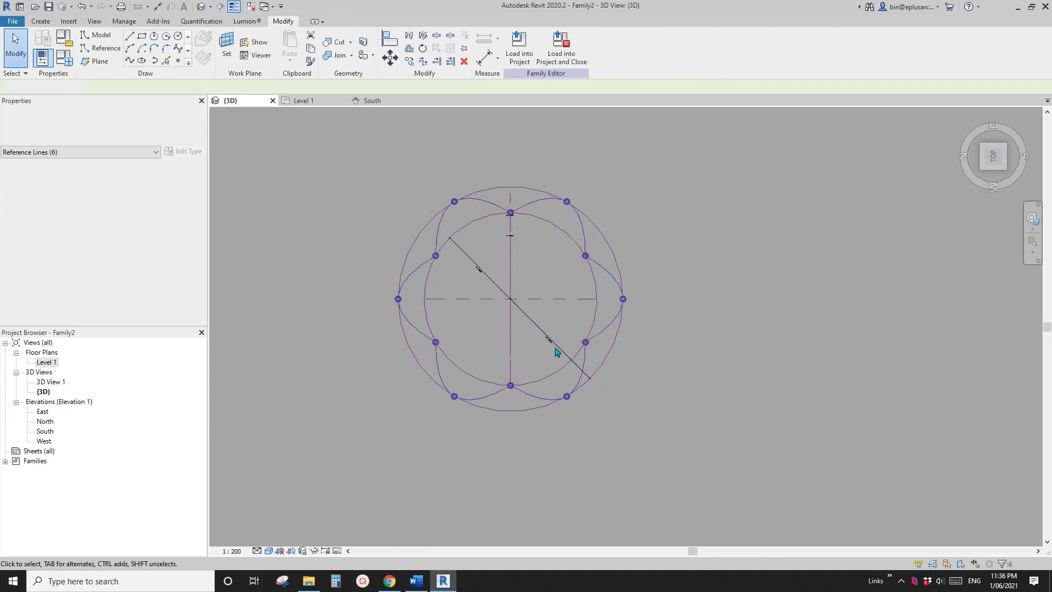
Step: Raise the upper circle's reference plane by increasing its height parameter H2 above H1
{"action": "middle_click_drag", "start_coordinate": [557, 350], "coordinate": [550, 189], "text": "shift"}
{"action": "middle_click_drag", "start_coordinate": [556, 314], "coordinate": [502, 373], "text": "shift"}
{"action": "left_click", "coordinate": [585, 350]}
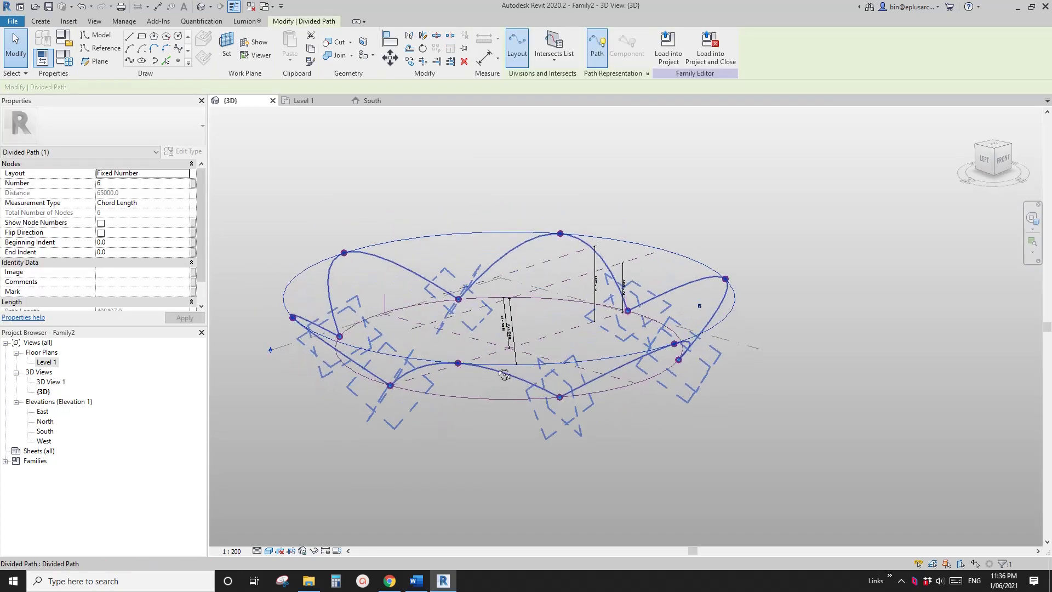
{"action": "scroll", "coordinate": [463, 335], "scroll_direction": "up", "scroll_amount": 1}
{"action": "left_click", "coordinate": [470, 313]}
{"action": "left_click", "coordinate": [473, 301]}
{"action": "scroll", "coordinate": [513, 315], "scroll_direction": "up", "scroll_amount": 1}
{"action": "middle_click_drag", "start_coordinate": [515, 323], "coordinate": [560, 347], "text": "shift"}
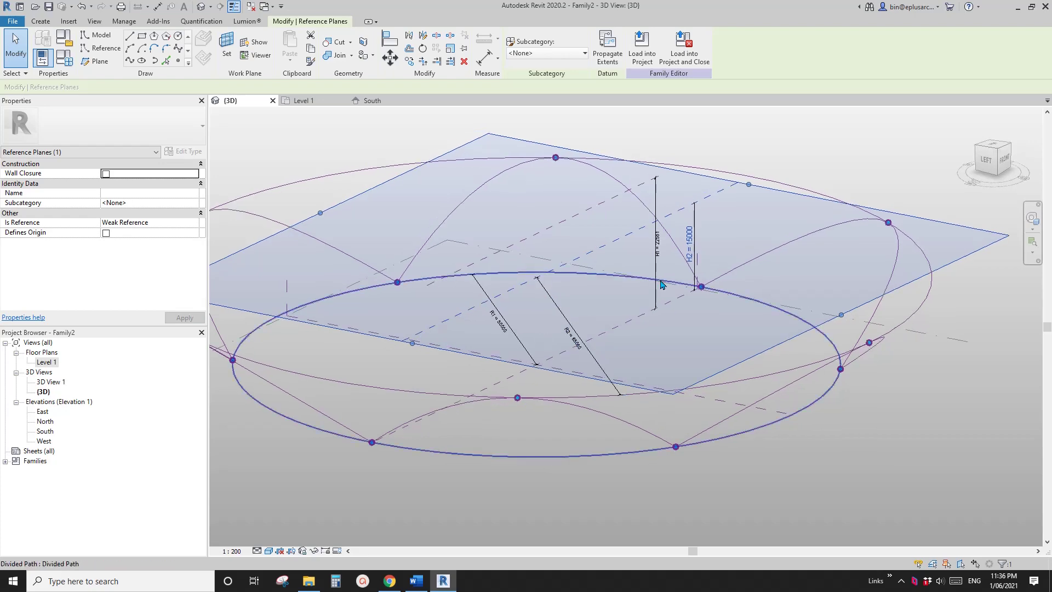
{"action": "key", "text": "Return"}
{"action": "left_click", "coordinate": [776, 272]}
{"action": "scroll", "coordinate": [775, 272], "scroll_direction": "down", "scroll_amount": 2}
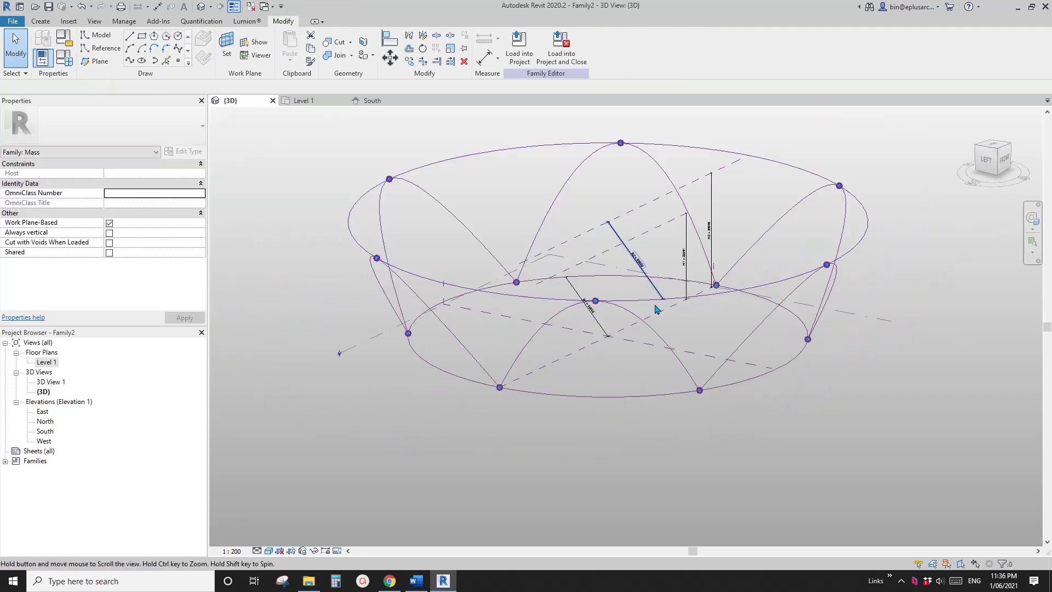
Step: Switch to the Word document to examine the shell roof's shape in the reference photo, and return to Revit
{"action": "middle_click_drag", "start_coordinate": [657, 308], "coordinate": [597, 297], "text": "shift"}
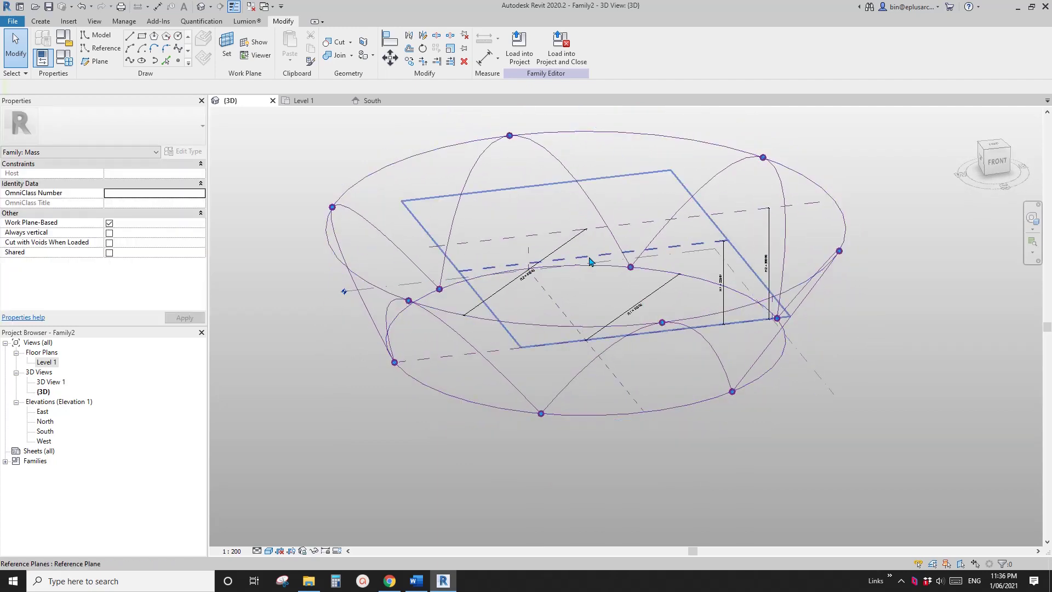
{"action": "middle_click_drag", "start_coordinate": [598, 281], "coordinate": [453, 584], "text": "shift"}
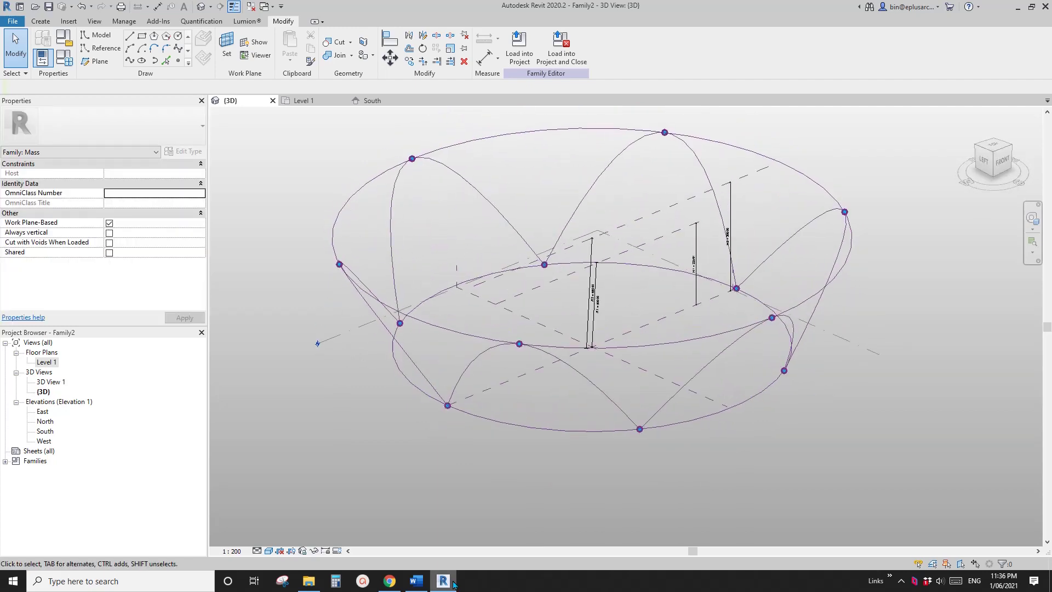
{"action": "left_click", "coordinate": [418, 580]}
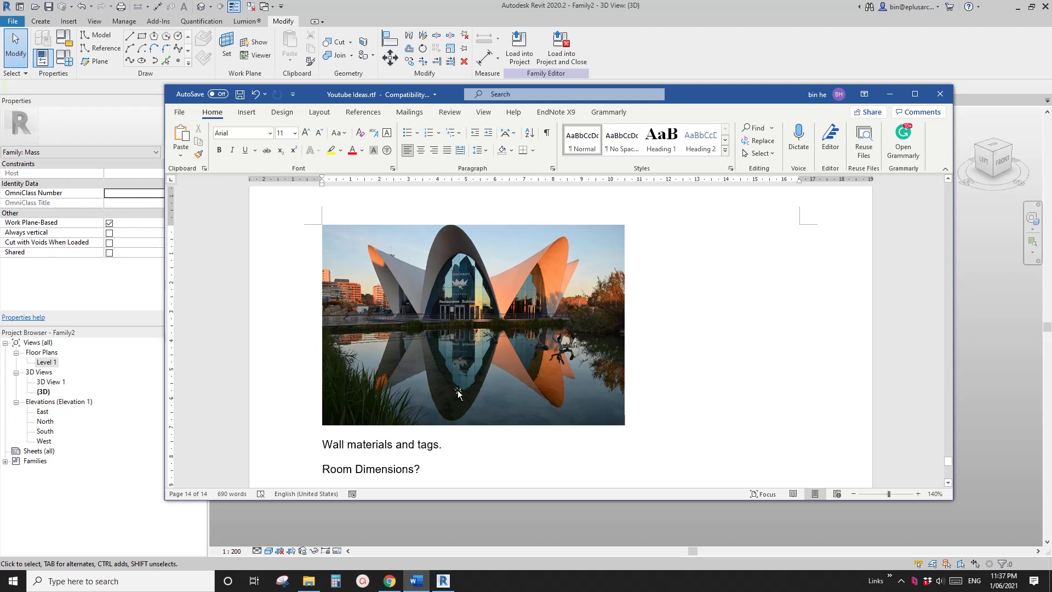
{"action": "left_click", "coordinate": [443, 580]}
Step: Set the intermediate reference plane controlled by H1 as the work plane for placing reference points
{"action": "middle_click_drag", "start_coordinate": [569, 405], "coordinate": [529, 420], "text": "shift"}
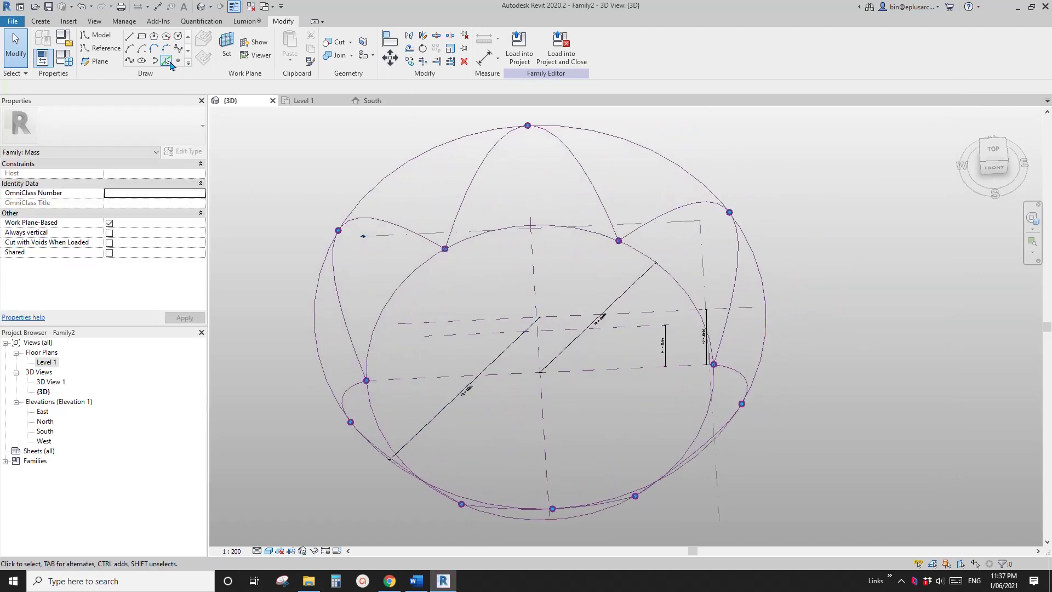
{"action": "left_click", "coordinate": [178, 61]}
{"action": "mouse_move", "coordinate": [500, 313]}
{"action": "middle_mouse_down", "text": "shift"}
{"action": "mouse_move", "coordinate": [567, 193]}
{"action": "mouse_move", "coordinate": [625, 251]}
{"action": "mouse_move", "coordinate": [625, 273]}
{"action": "middle_mouse_up", "text": "shift"}
{"action": "key", "text": "Escape"}
{"action": "key", "text": "Escape"}
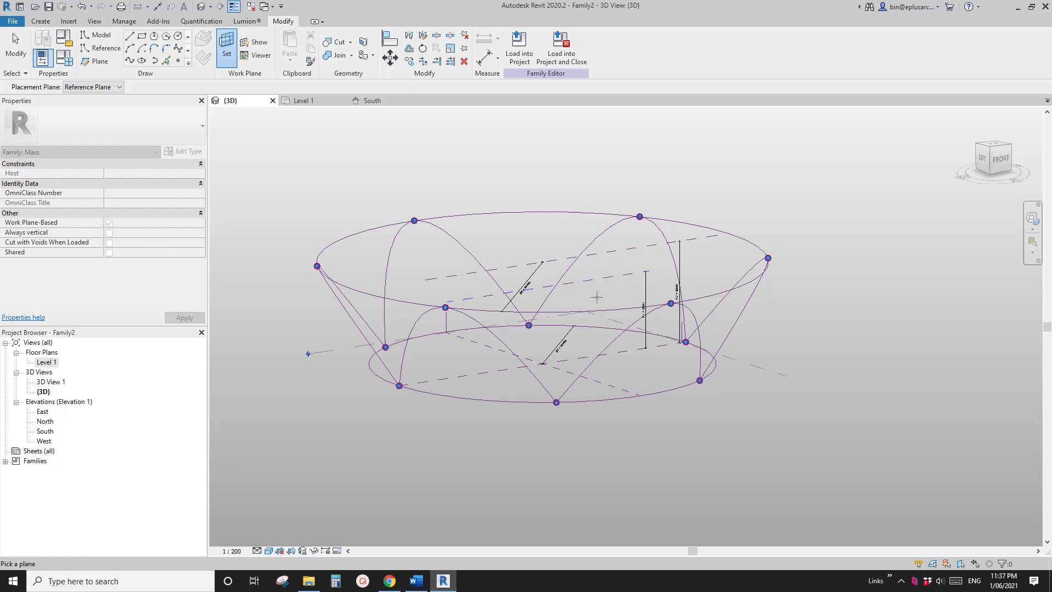
{"action": "left_click", "coordinate": [607, 278]}
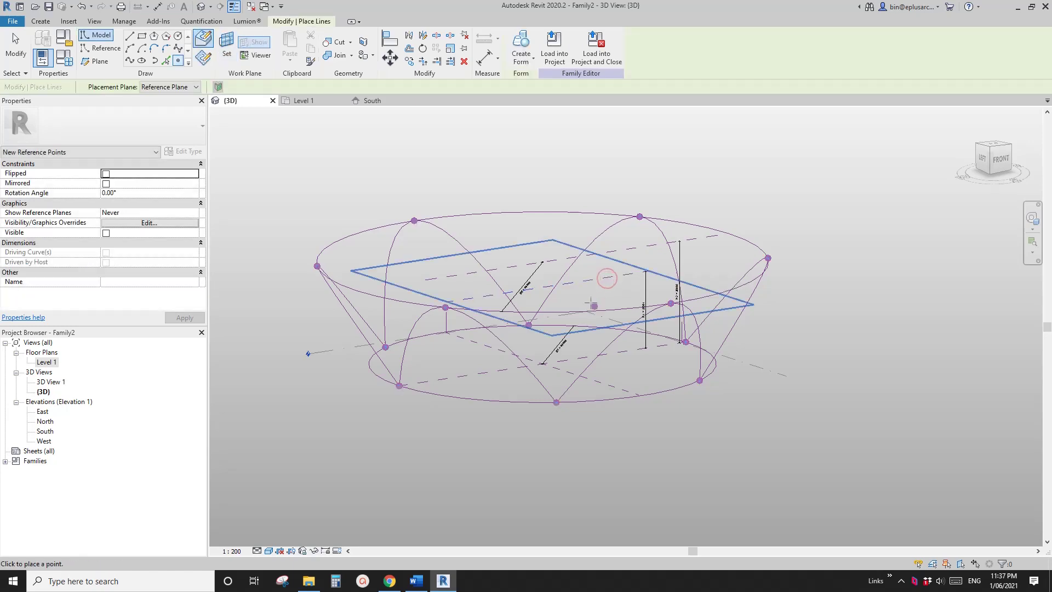
Step: Place a reference point on the active work plane at the intersection of the two center reference planes
{"action": "middle_click_drag", "start_coordinate": [592, 303], "coordinate": [545, 383], "text": "shift"}
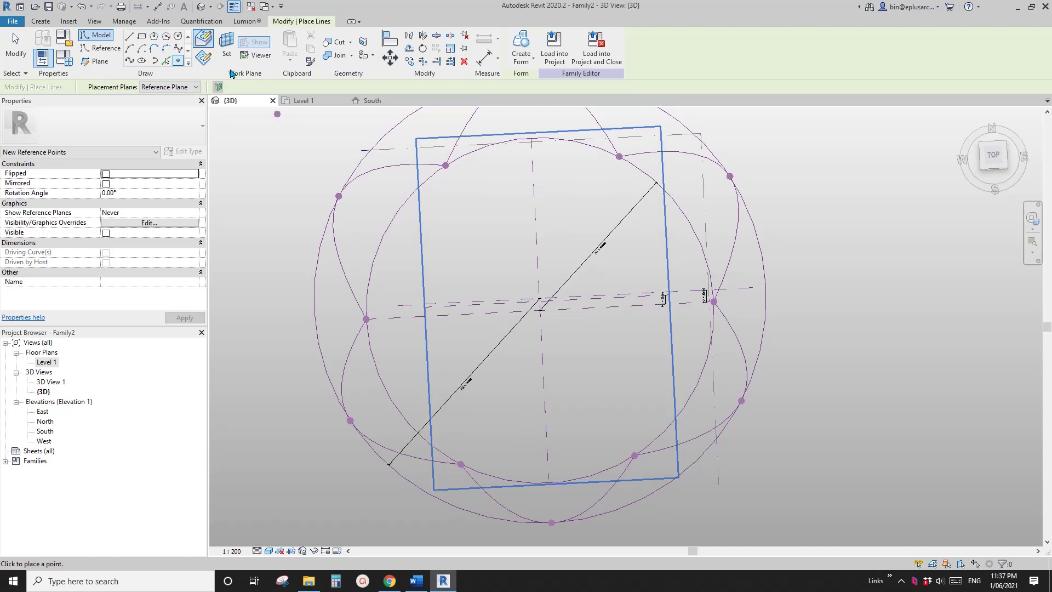
{"action": "left_click", "coordinate": [204, 57]}
{"action": "middle_click_drag", "start_coordinate": [642, 259], "coordinate": [648, 302], "text": "shift"}
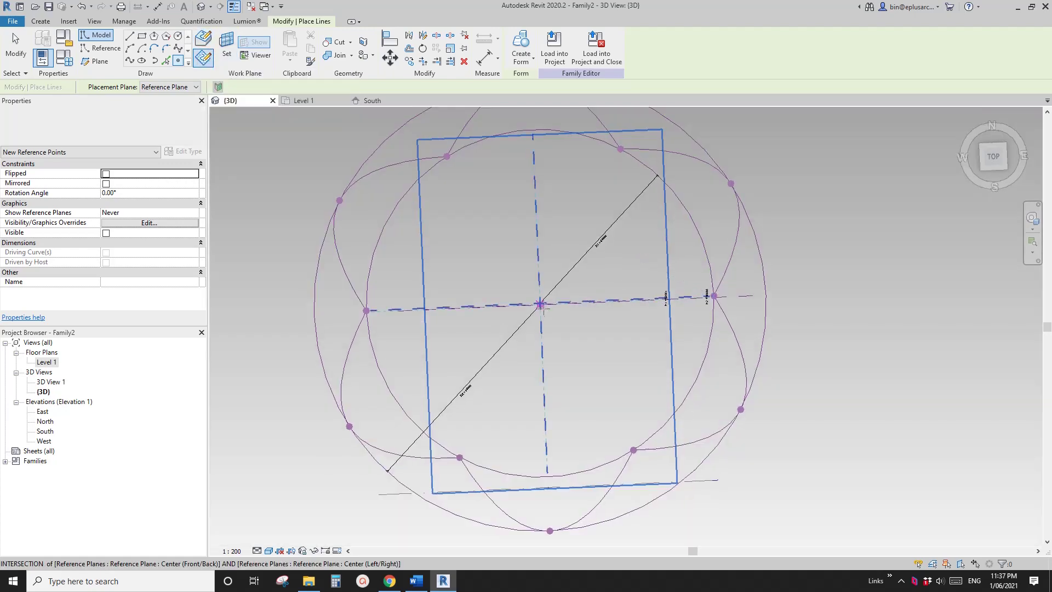
{"action": "middle_click_drag", "start_coordinate": [547, 308], "coordinate": [561, 307], "text": "shift"}
{"action": "scroll", "coordinate": [540, 303], "scroll_direction": "up", "scroll_amount": 1}
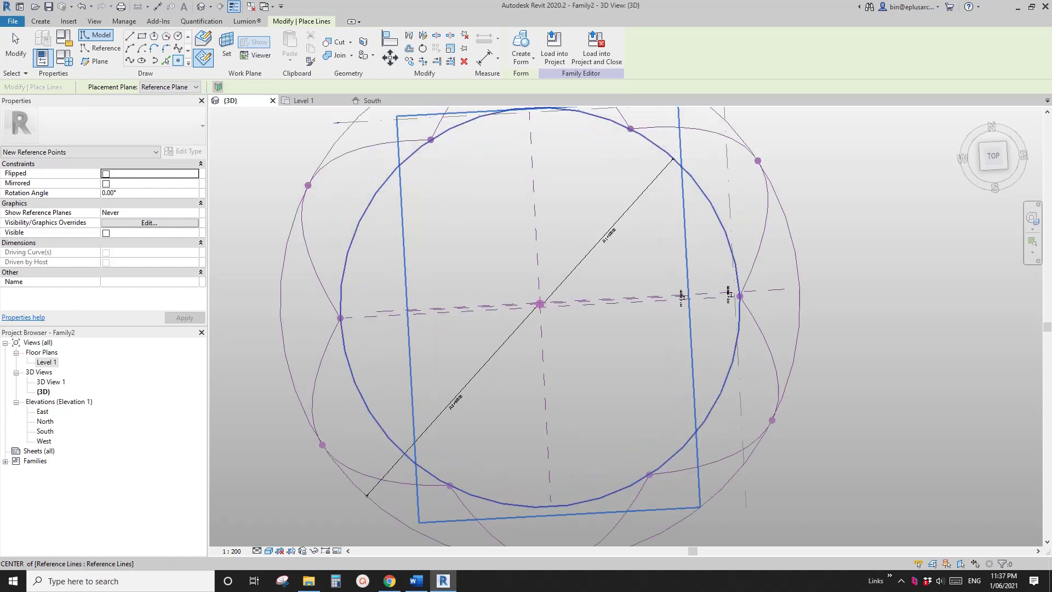
{"action": "left_click", "coordinate": [540, 303]}
{"action": "key", "text": "Escape"}
Step: In top view, join alternate reference points on the inner circle with two parallel lines using Spline Through Points
{"action": "middle_click_drag", "start_coordinate": [617, 317], "coordinate": [578, 281], "text": "shift"}
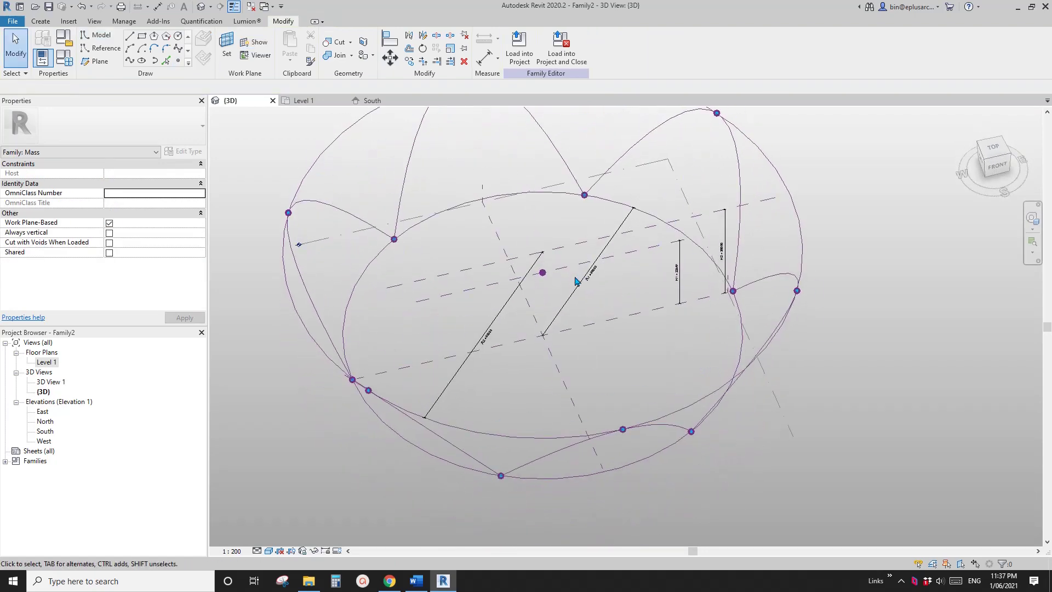
{"action": "scroll", "coordinate": [543, 273], "scroll_direction": "down", "scroll_amount": 1}
{"action": "middle_click_drag", "start_coordinate": [542, 320], "coordinate": [669, 395], "text": "shift"}
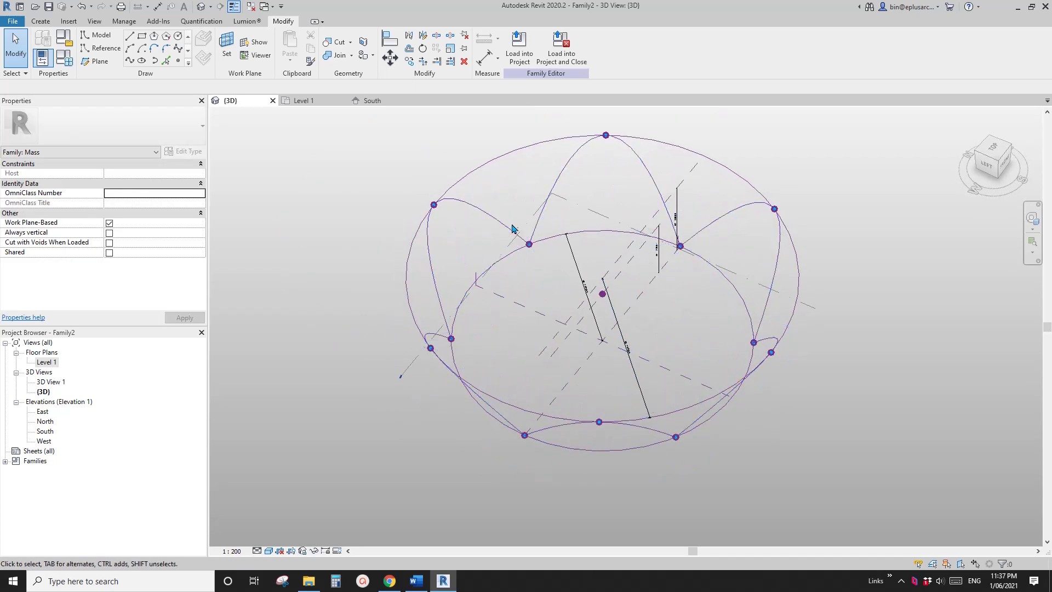
{"action": "left_click_drag", "start_coordinate": [543, 314], "coordinate": [553, 493]}
{"action": "scroll", "coordinate": [548, 409], "scroll_direction": "down", "scroll_amount": 2}
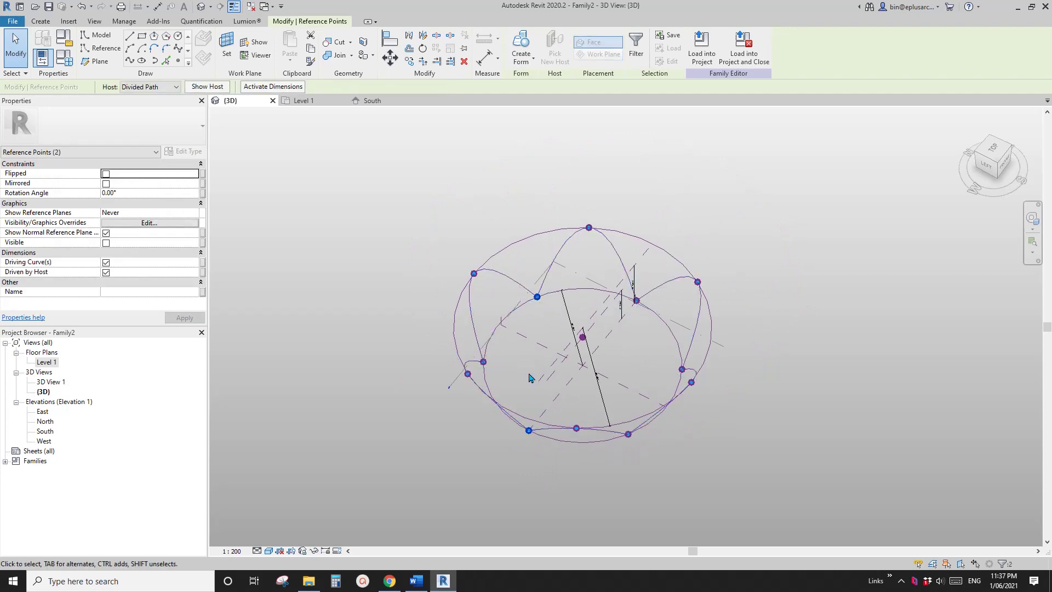
{"action": "middle_click_drag", "start_coordinate": [612, 318], "coordinate": [601, 331], "text": "shift"}
{"action": "left_click", "coordinate": [998, 155]}
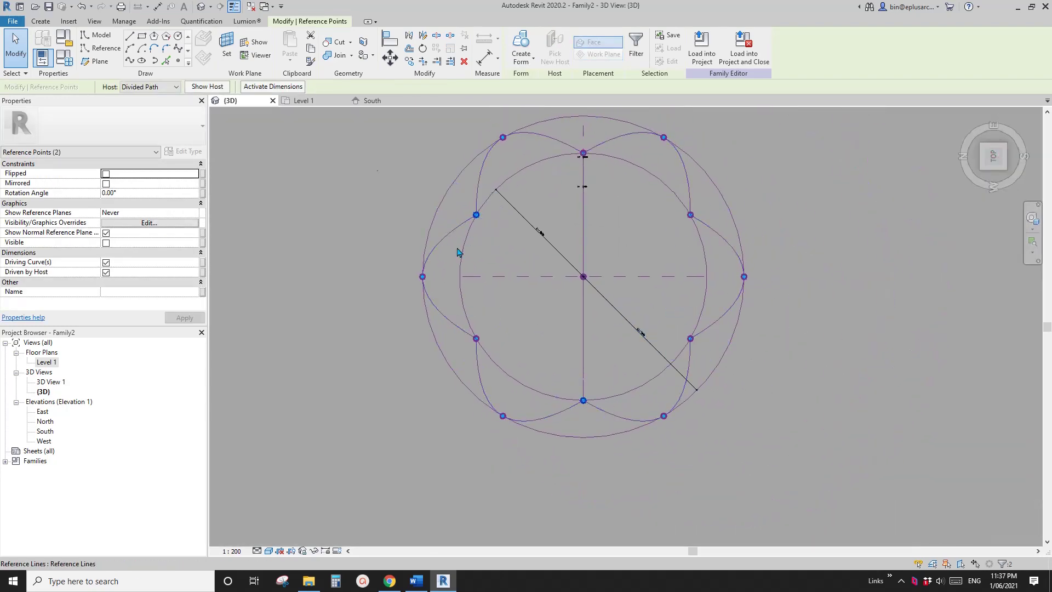
{"action": "left_click", "coordinate": [130, 60]}
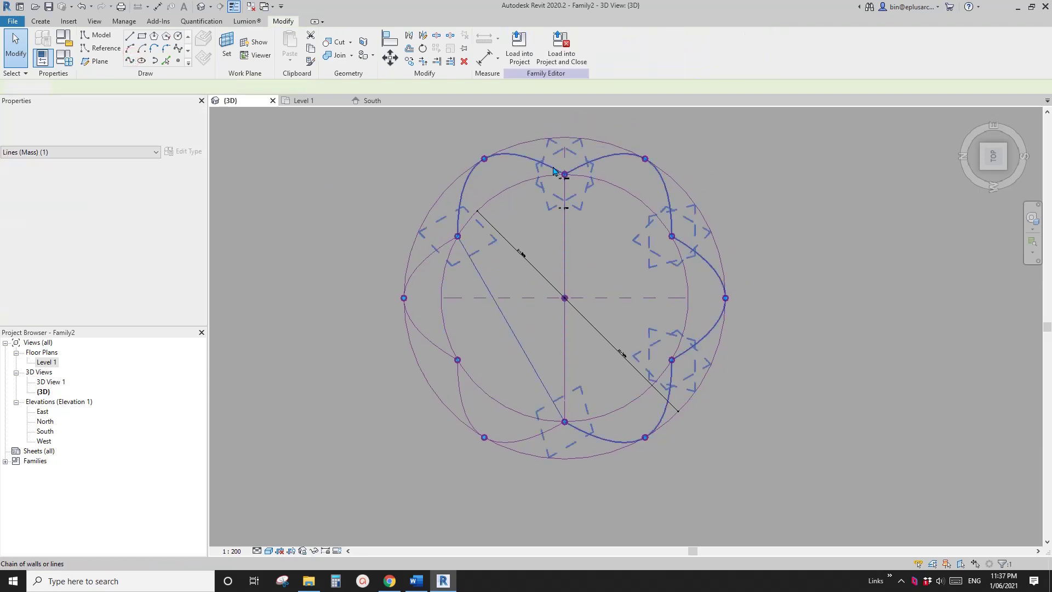
{"action": "left_click", "coordinate": [131, 59]}
{"action": "key", "text": "Escape"}
Step: Join the inner circle's upper-right reference point, as seen from the top, to its bottommost point with a spline line
{"action": "left_click_drag", "start_coordinate": [444, 222], "coordinate": [464, 244]}
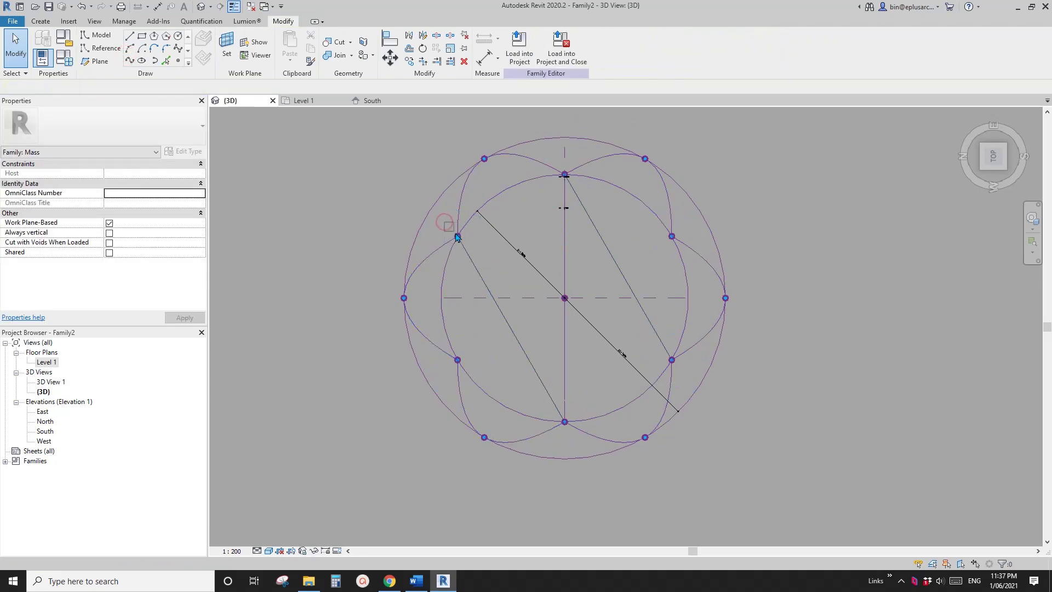
{"action": "left_click", "coordinate": [458, 360]}
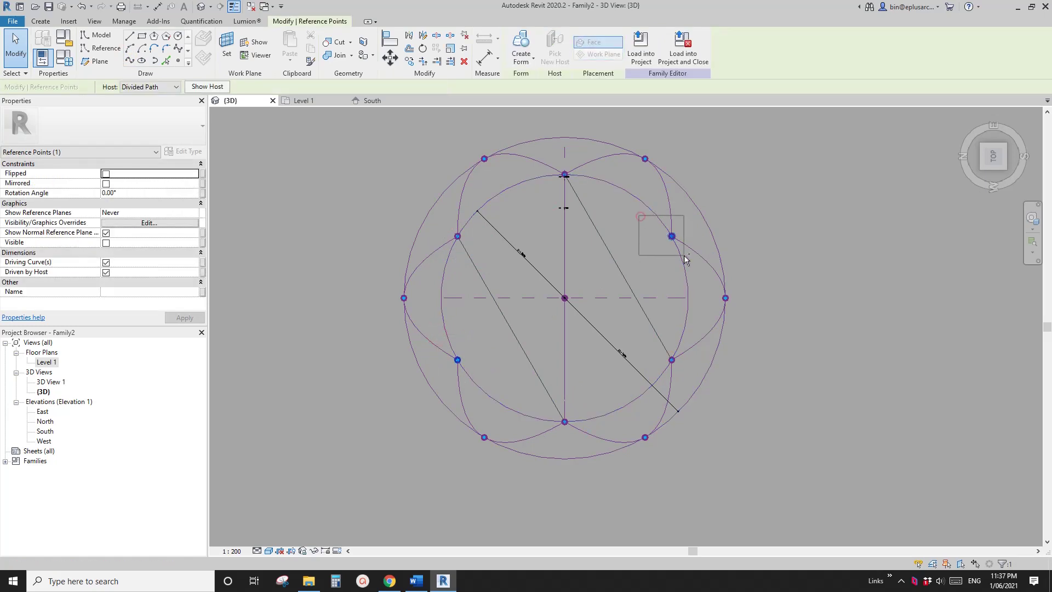
{"action": "key", "text": "Escape"}
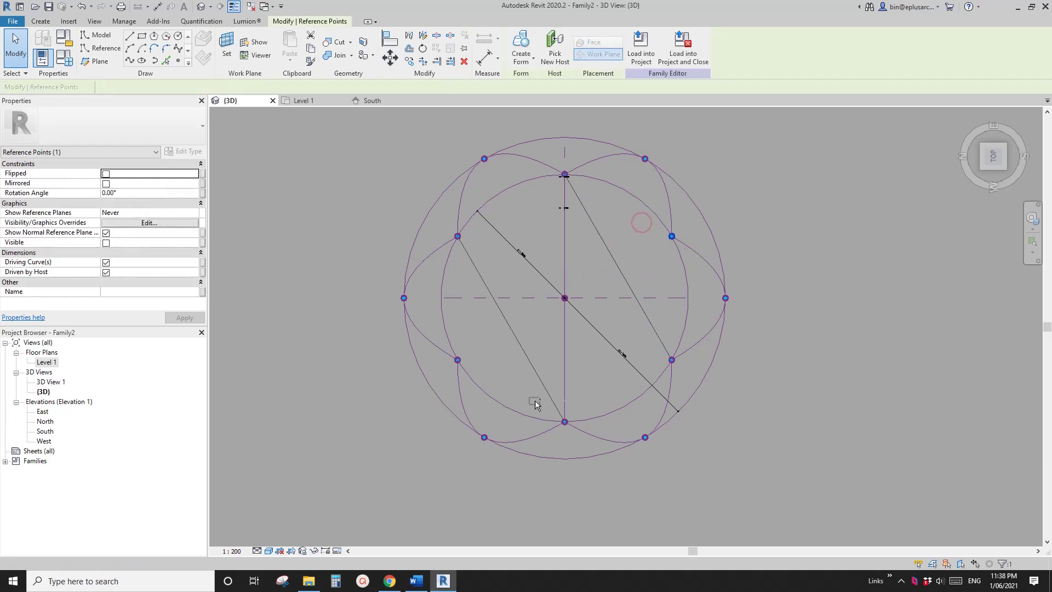
{"action": "left_click_drag", "start_coordinate": [531, 397], "coordinate": [580, 431], "text": "ctrl"}
{"action": "left_click", "coordinate": [130, 59]}
{"action": "key", "text": "Escape"}
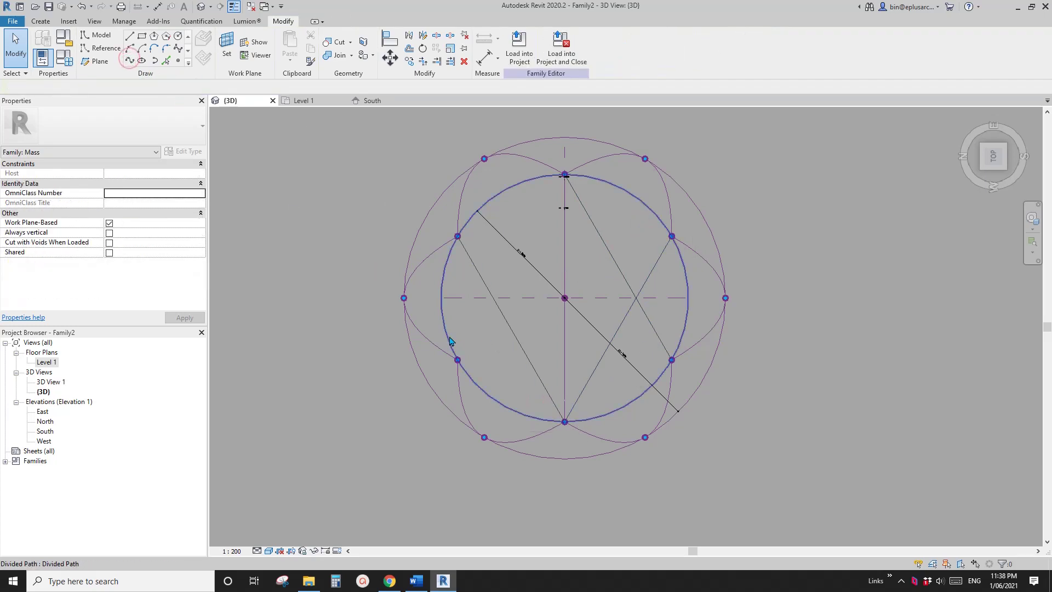
Step: Complete the six-pointed star on the inner circle with two horizontal spline lines and one from the topmost point to the lower-left point
{"action": "left_click", "coordinate": [682, 379]}
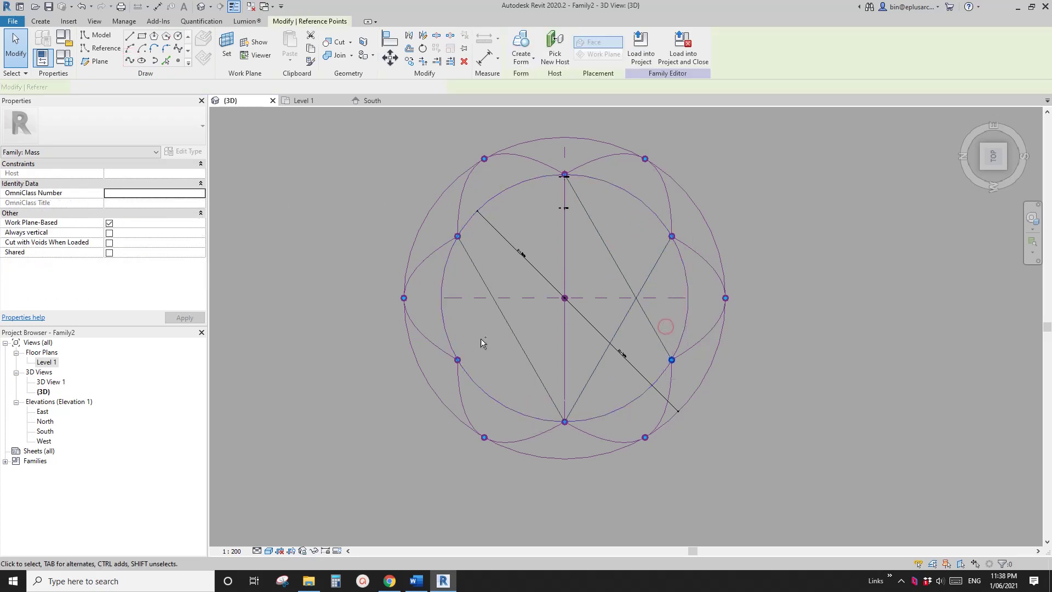
{"action": "left_click", "coordinate": [466, 377], "text": "ctrl"}
{"action": "left_click", "coordinate": [132, 64]}
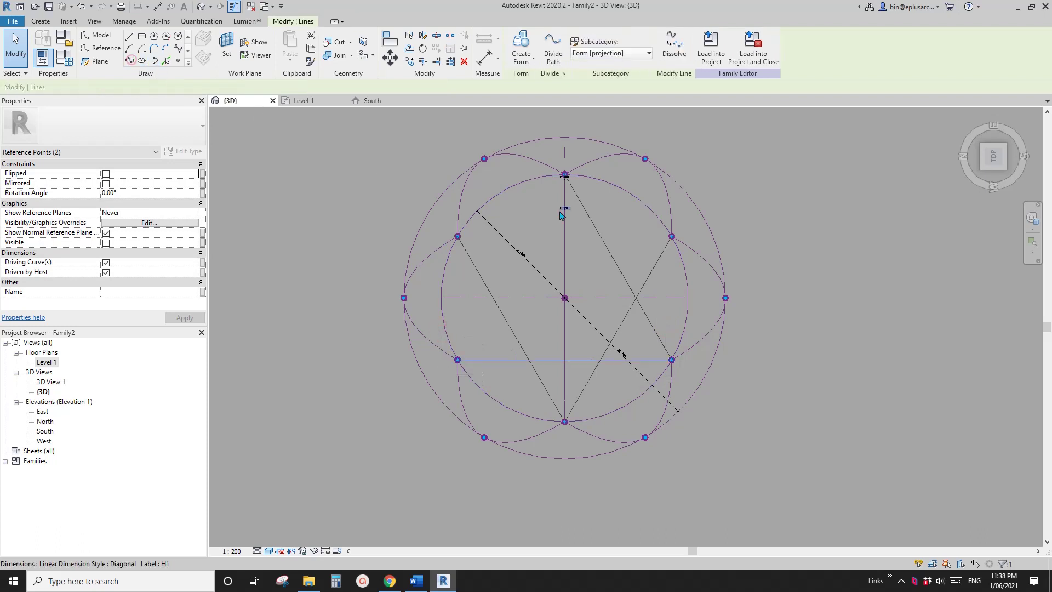
{"action": "left_click_drag", "start_coordinate": [442, 221], "coordinate": [700, 253]}
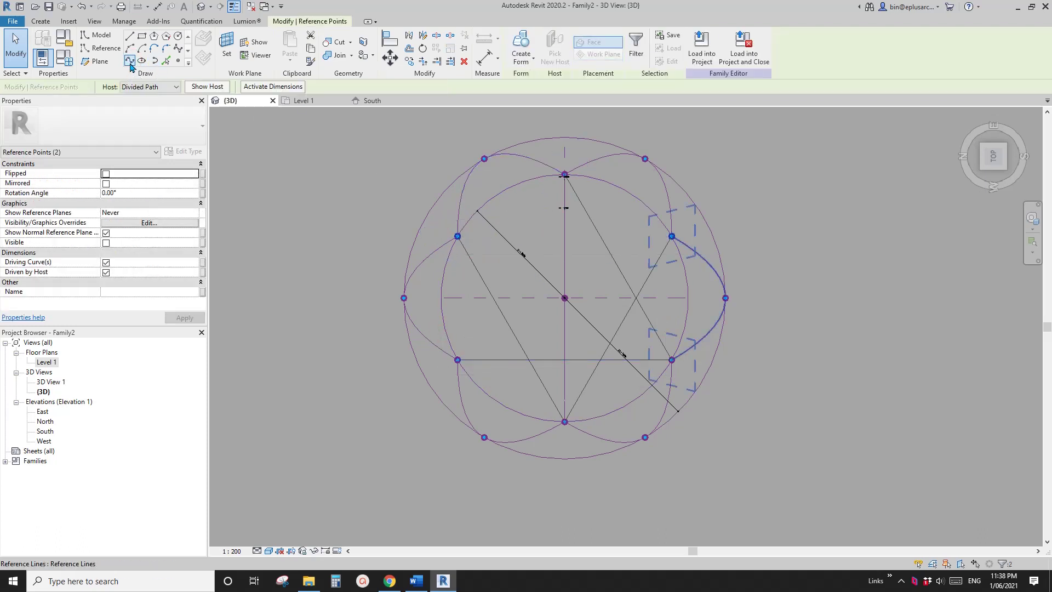
{"action": "left_click", "coordinate": [130, 62]}
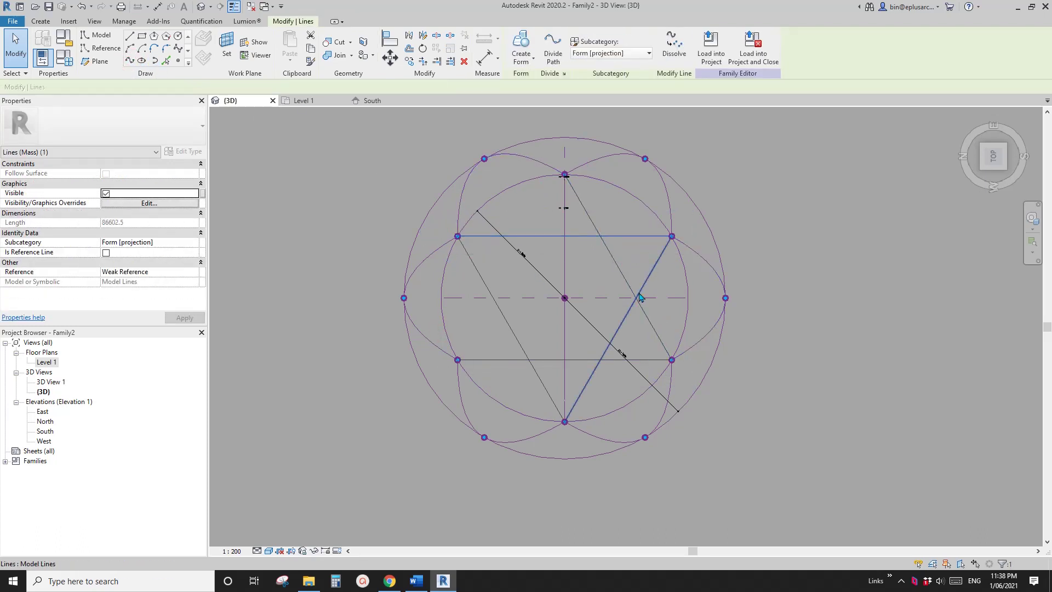
{"action": "left_click", "coordinate": [553, 159]}
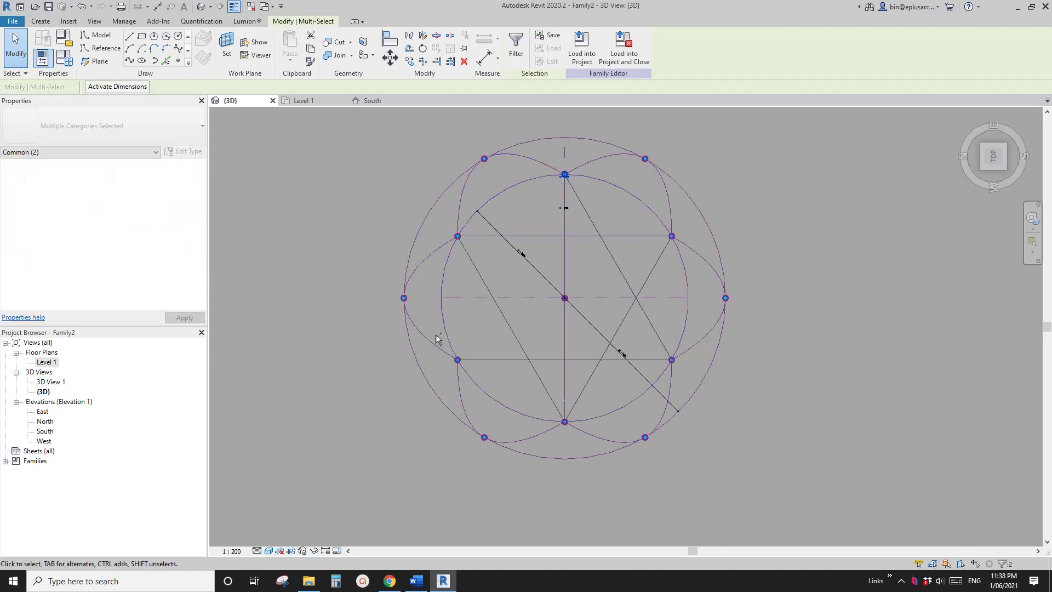
{"action": "left_click", "coordinate": [142, 64]}
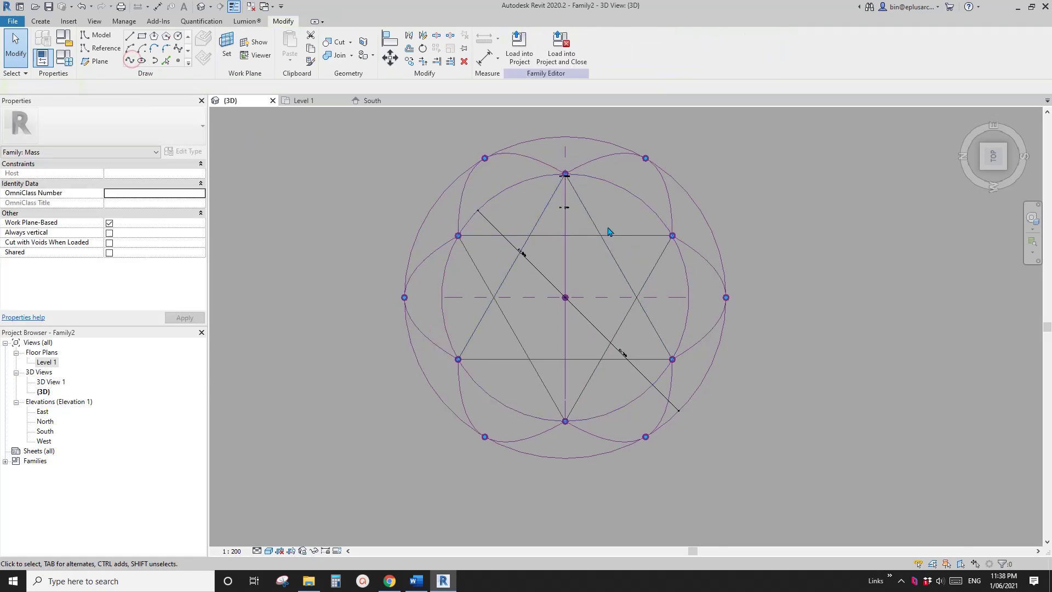
Step: Convert all six straight model lines of the star inside the inner circle into reference lines
{"action": "left_click", "coordinate": [632, 236]}
{"action": "left_click", "coordinate": [651, 272], "text": "ctrl"}
{"action": "left_click", "coordinate": [616, 264], "text": "ctrl"}
{"action": "left_click", "coordinate": [512, 267], "text": "ctrl"}
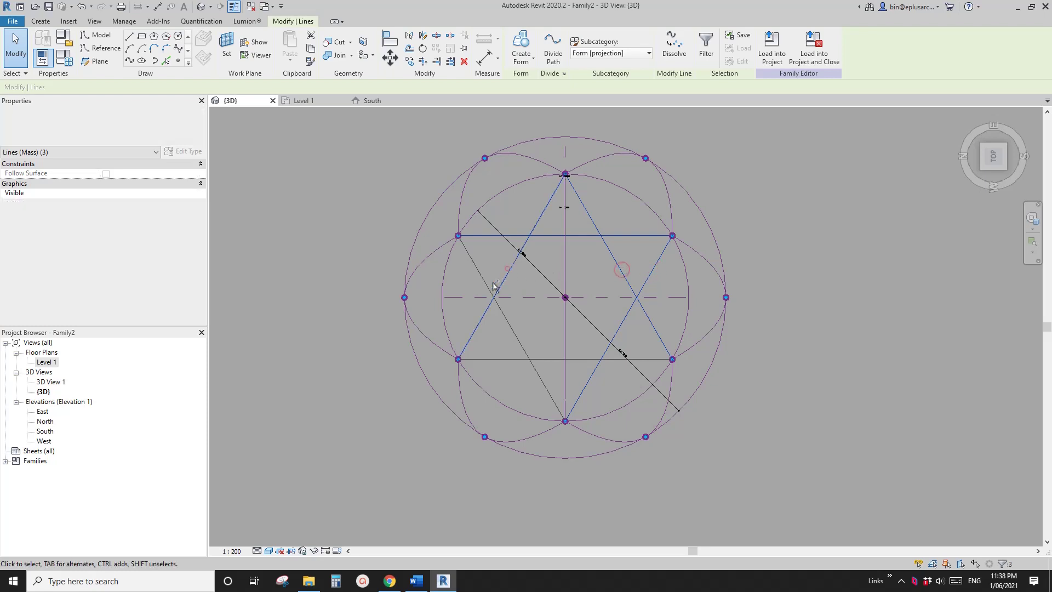
{"action": "left_click", "coordinate": [483, 280], "text": "ctrl"}
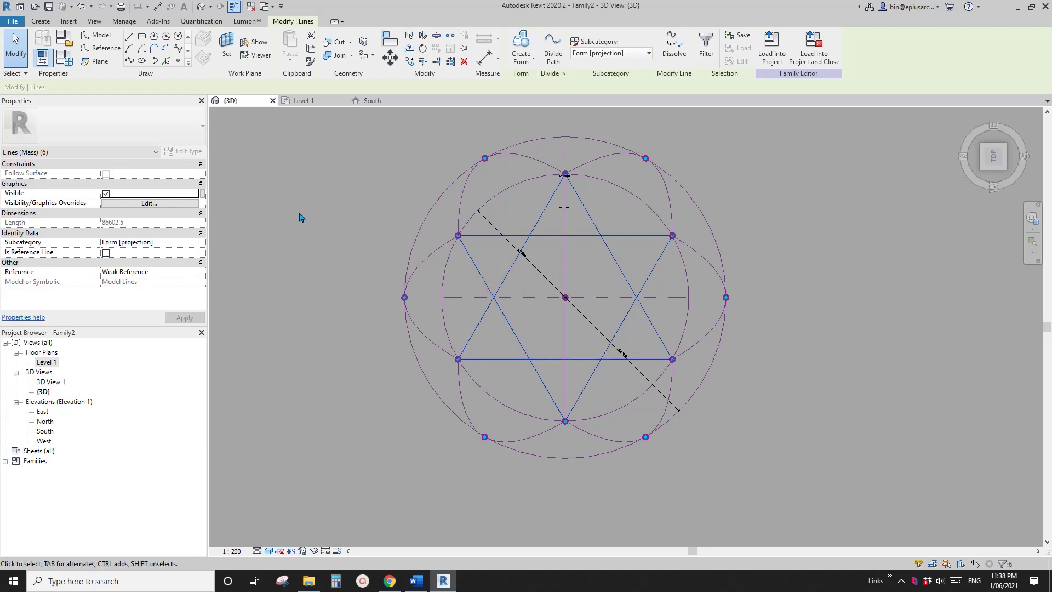
{"action": "left_click", "coordinate": [106, 252]}
{"action": "key", "text": "Escape"}
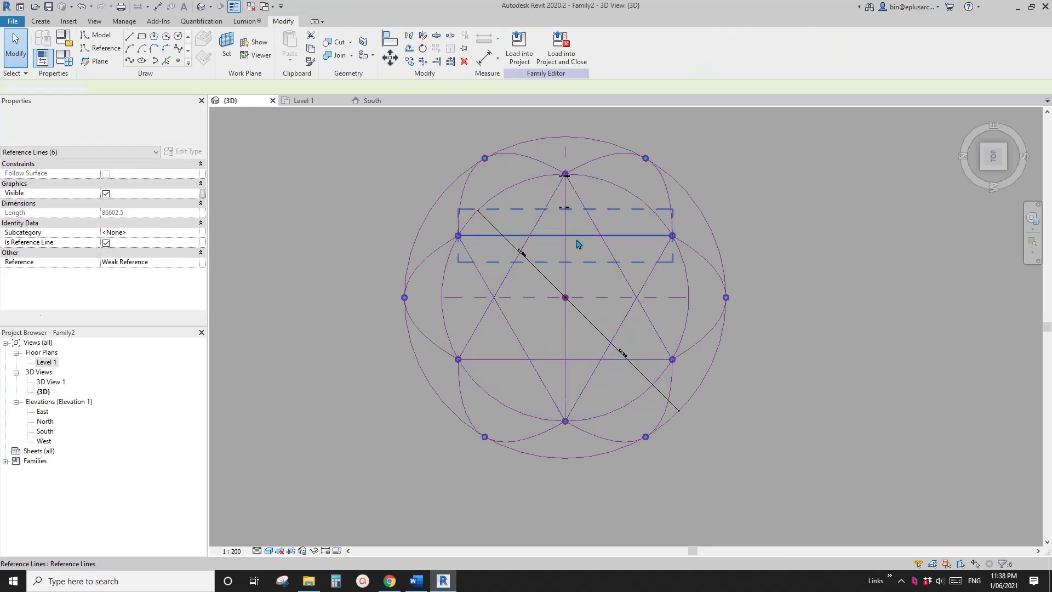
Step: Place a reference point at the midpoint of each of the six star-shaped reference lines
{"action": "left_click", "coordinate": [180, 63]}
{"action": "middle_click_drag", "start_coordinate": [646, 257], "coordinate": [574, 190], "text": "shift"}
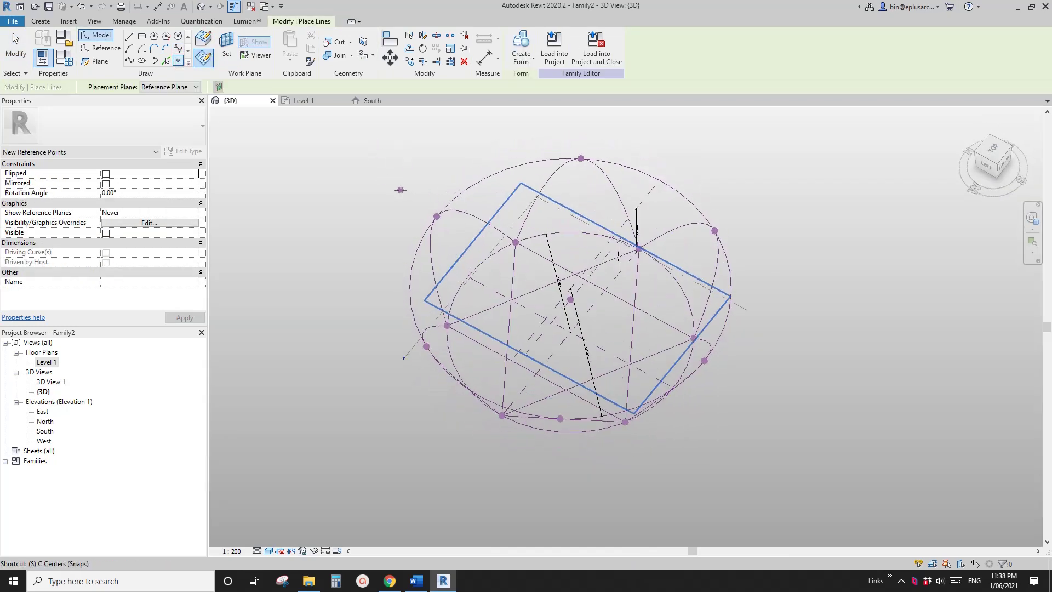
{"action": "left_click", "coordinate": [400, 182]}
{"action": "middle_click_drag", "start_coordinate": [537, 256], "coordinate": [539, 295], "text": "shift"}
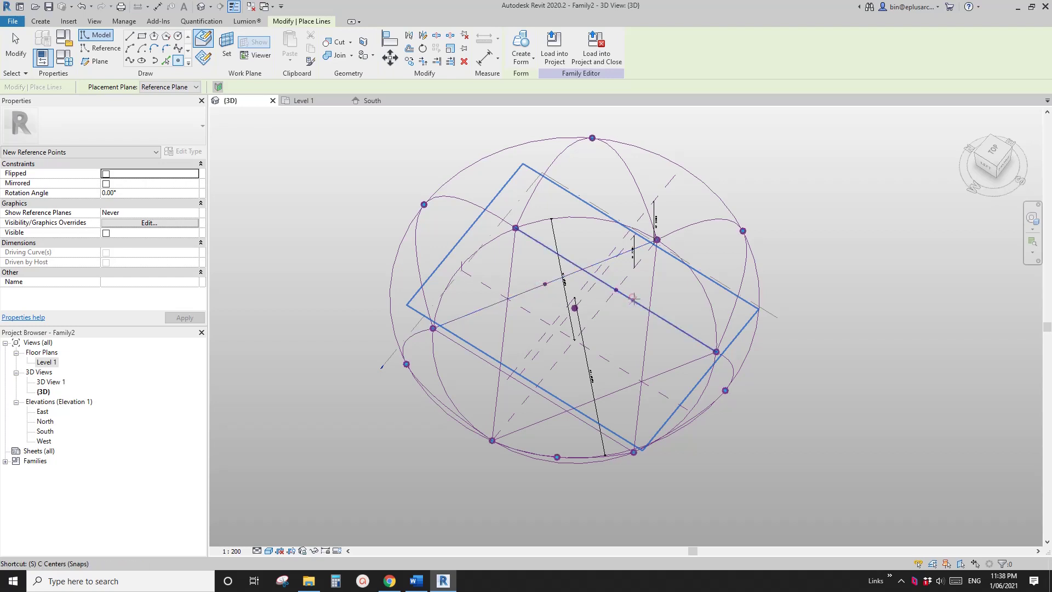
{"action": "left_click", "coordinate": [632, 298]}
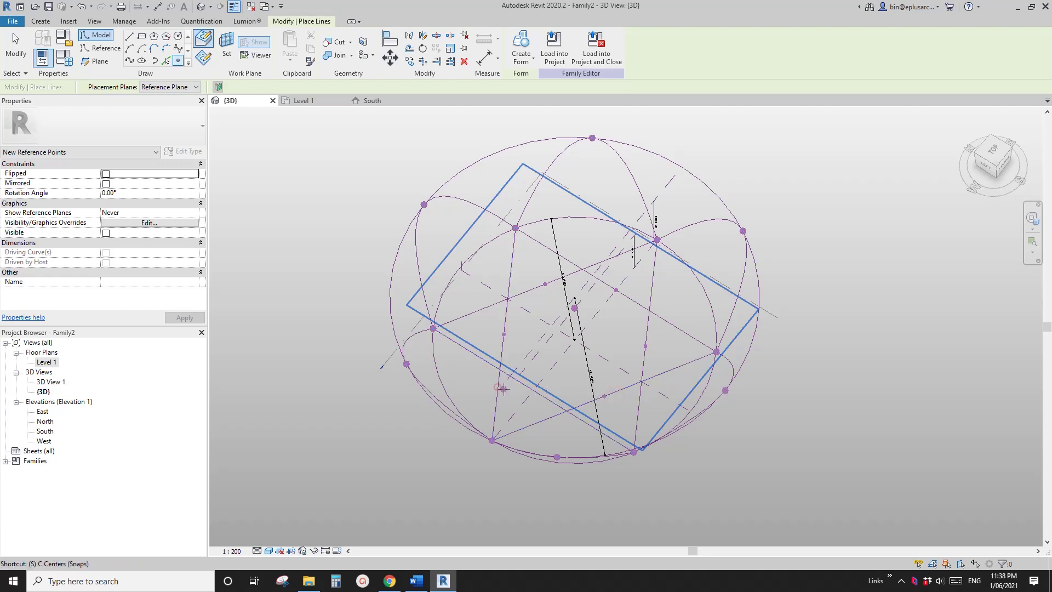
{"action": "key", "text": "Escape"}
{"action": "key", "text": "Escape"}
Step: Create an arched spline through two opposite star-line midpoints and the raised central reference point
{"action": "middle_click_drag", "start_coordinate": [545, 378], "coordinate": [548, 345], "text": "shift"}
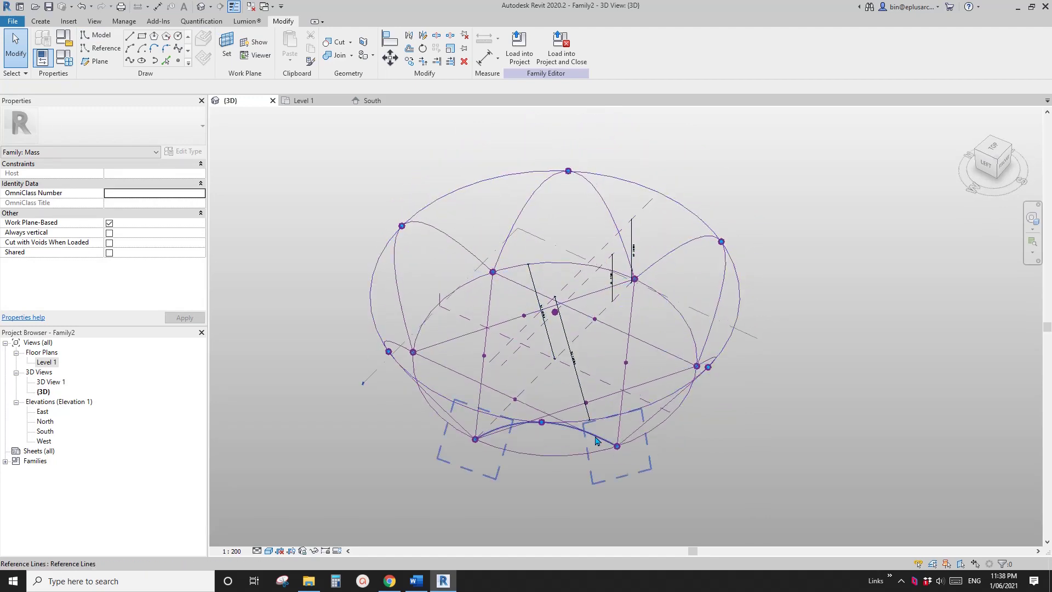
{"action": "middle_click_drag", "start_coordinate": [609, 351], "coordinate": [624, 356], "text": "shift"}
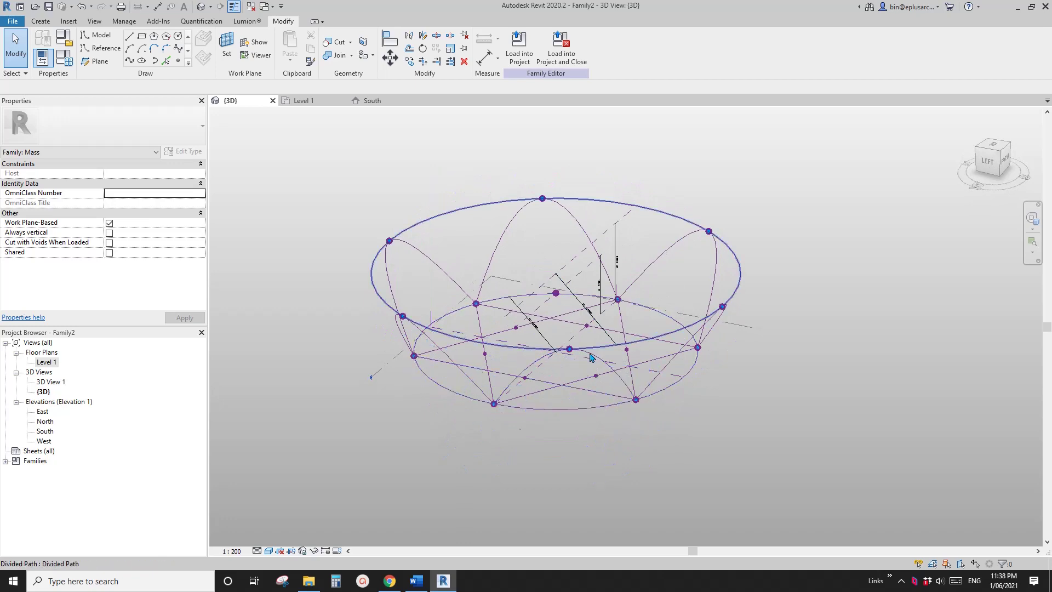
{"action": "middle_click_drag", "start_coordinate": [636, 402], "coordinate": [521, 375], "text": "shift"}
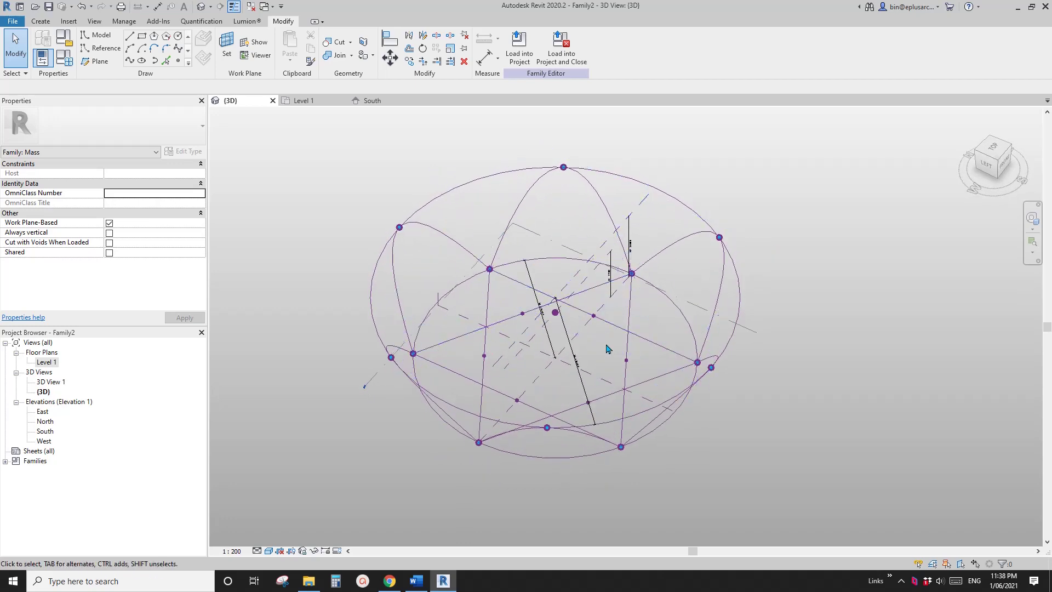
{"action": "scroll", "coordinate": [605, 347], "scroll_direction": "up", "scroll_amount": 2}
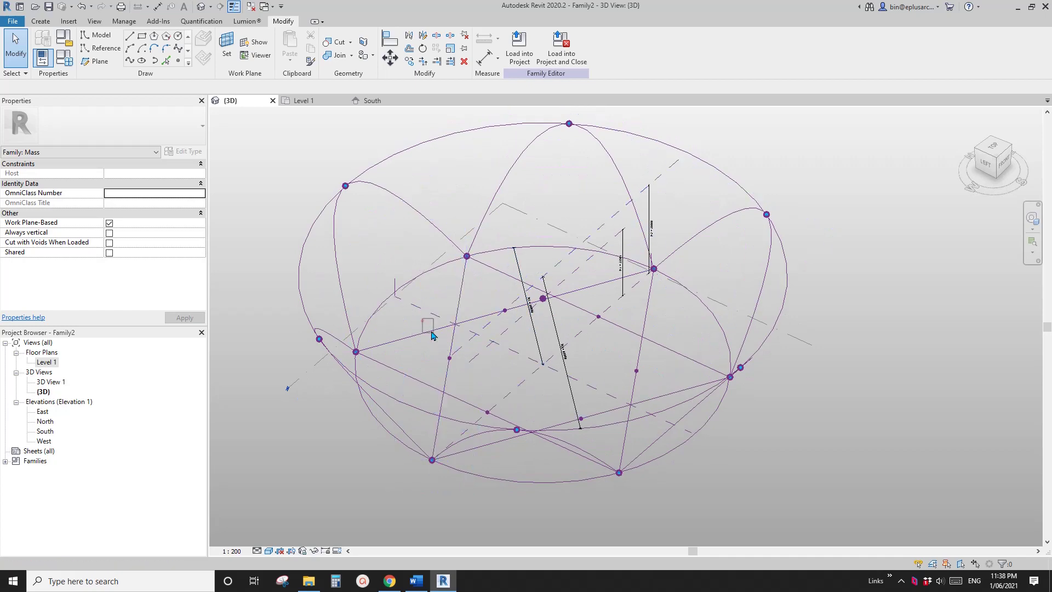
{"action": "left_click_drag", "start_coordinate": [467, 375], "coordinate": [465, 372]}
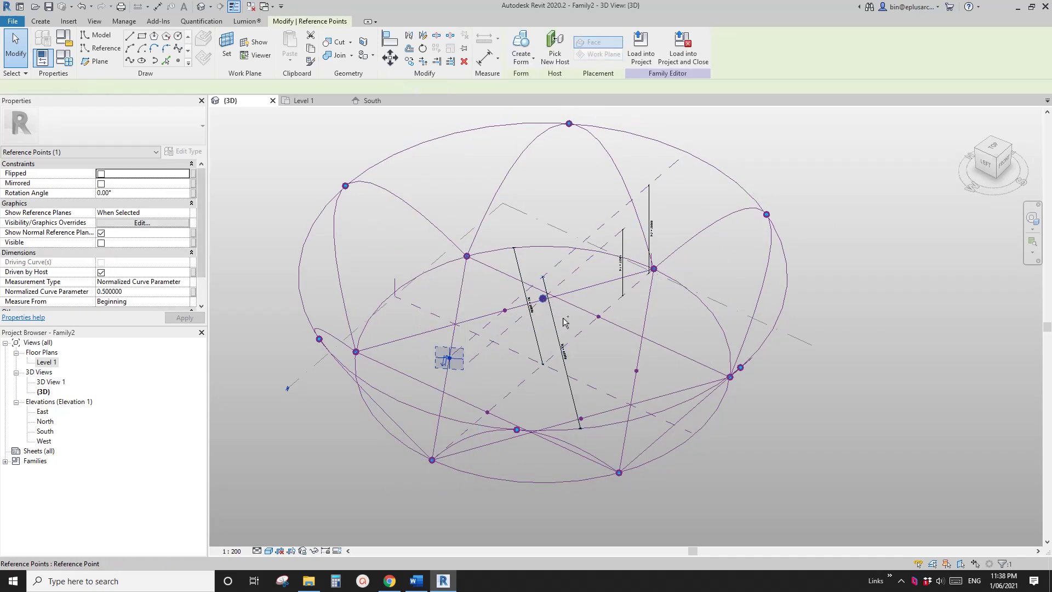
{"action": "left_click", "coordinate": [542, 299], "text": "ctrl"}
{"action": "left_click", "coordinate": [634, 368], "text": "ctrl"}
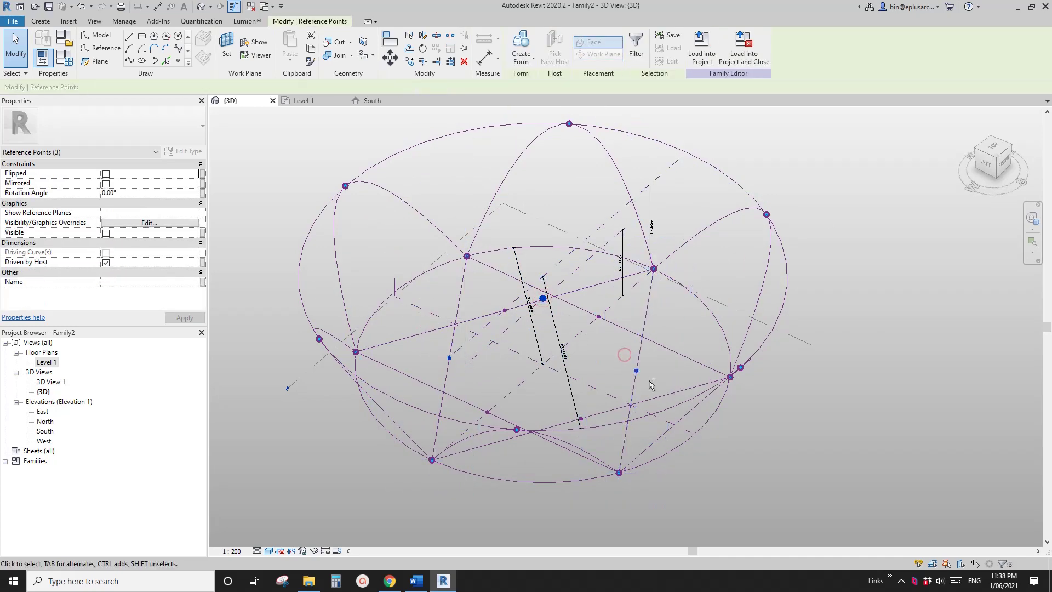
{"action": "left_click", "coordinate": [147, 62]}
{"action": "middle_click_drag", "start_coordinate": [712, 143], "coordinate": [675, 324], "text": "shift"}
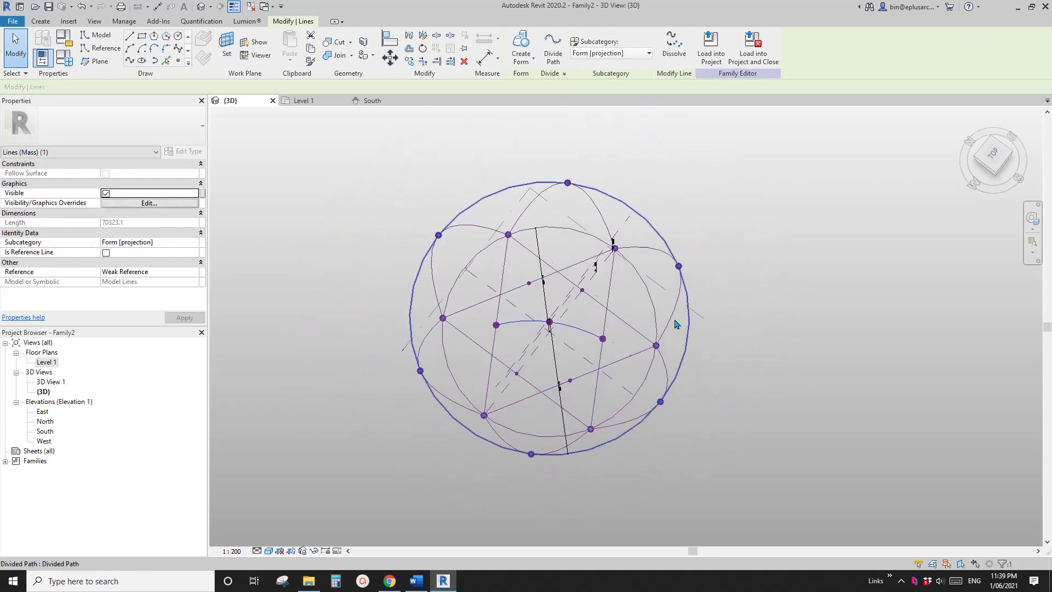
Step: In top view, create a second spline through the midpoints of the two horizontal star lines and the central point
{"action": "left_click", "coordinate": [994, 155]}
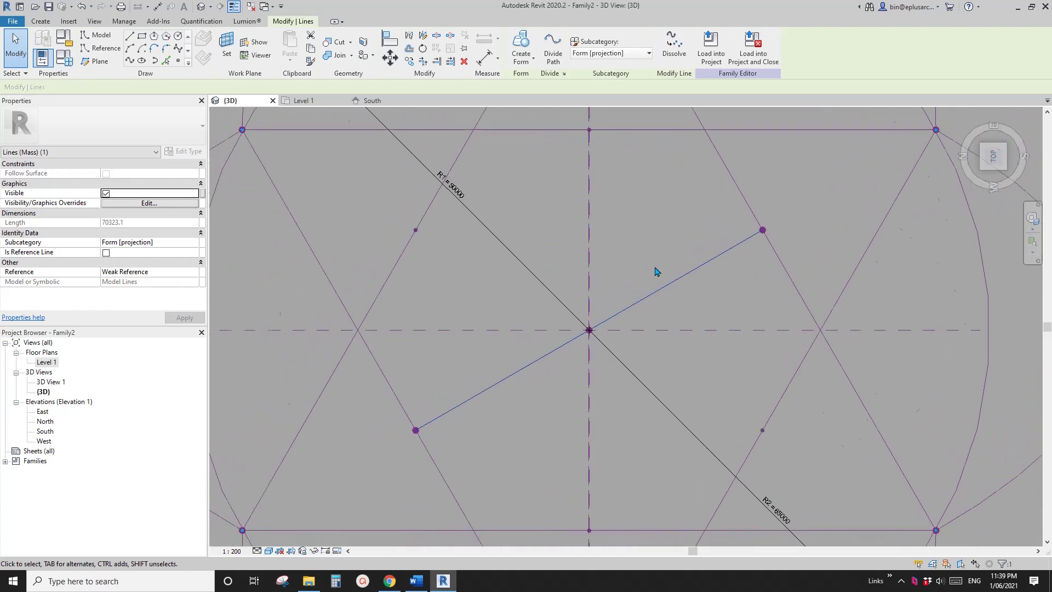
{"action": "scroll", "coordinate": [657, 272], "scroll_direction": "down", "scroll_amount": 3}
{"action": "middle_click_drag", "start_coordinate": [592, 277], "coordinate": [570, 272]}
{"action": "key", "text": "Escape"}
{"action": "left_click_drag", "start_coordinate": [514, 178], "coordinate": [551, 354]}
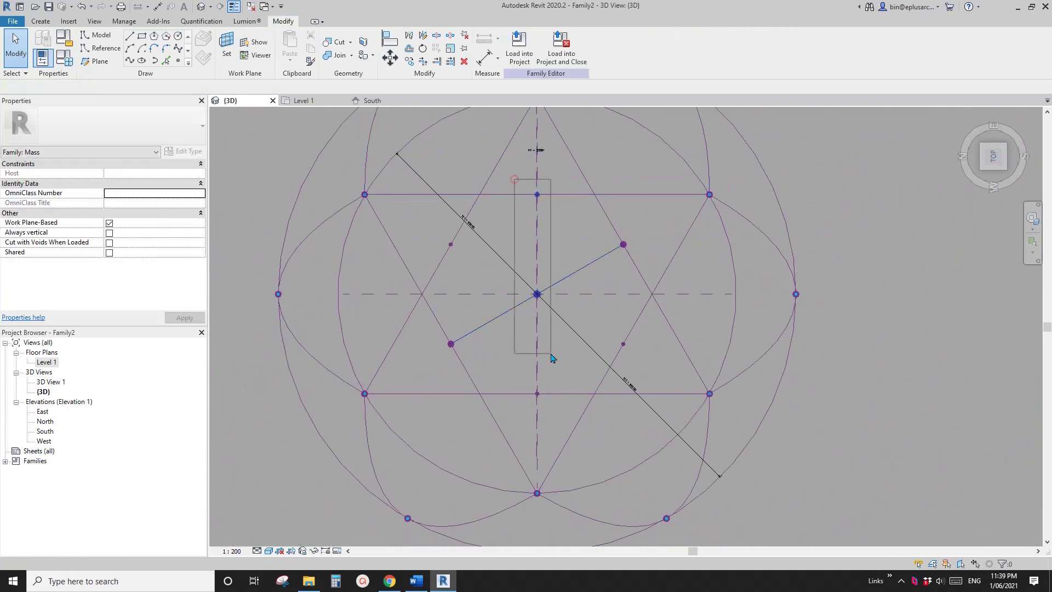
{"action": "left_click_drag", "start_coordinate": [555, 424], "coordinate": [555, 424]}
{"action": "left_click", "coordinate": [131, 60]}
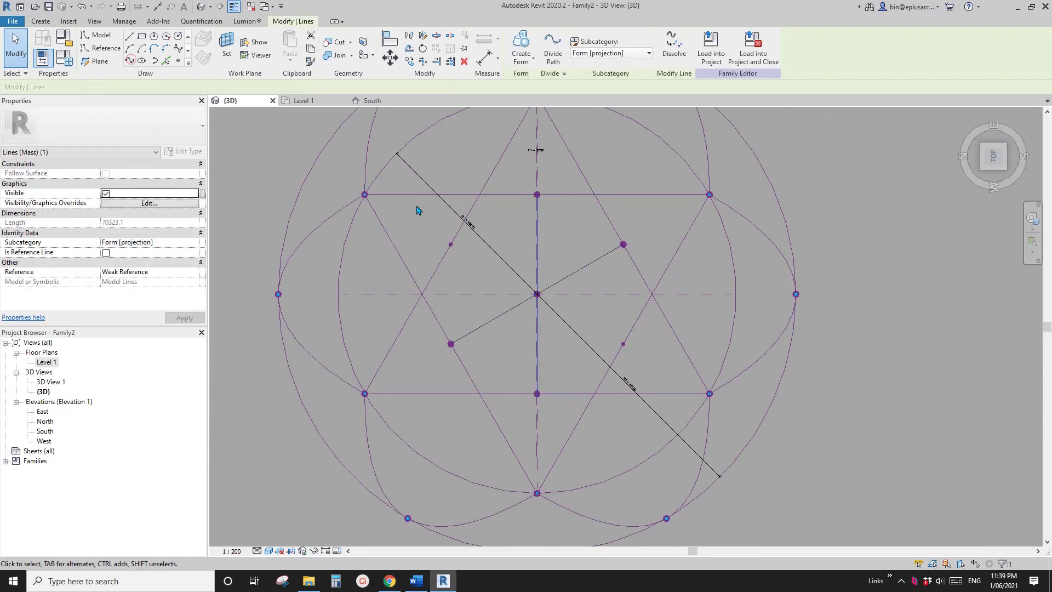
Step: Create the third spline through the last two opposite star-line midpoints and the central point, leaving nothing selected
{"action": "key", "text": "Escape"}
{"action": "left_click_drag", "start_coordinate": [434, 230], "coordinate": [478, 263]}
{"action": "left_click_drag", "start_coordinate": [502, 275], "coordinate": [552, 308], "text": "ctrl"}
{"action": "left_click_drag", "start_coordinate": [610, 327], "coordinate": [633, 359], "text": "ctrl"}
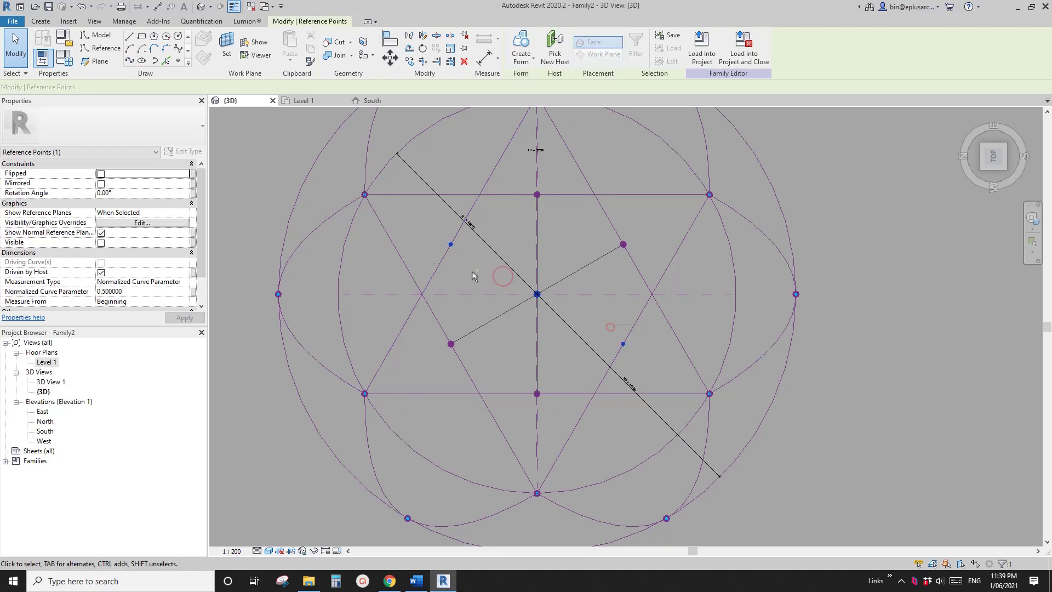
{"action": "left_click", "coordinate": [130, 59]}
{"action": "key", "text": "Escape"}
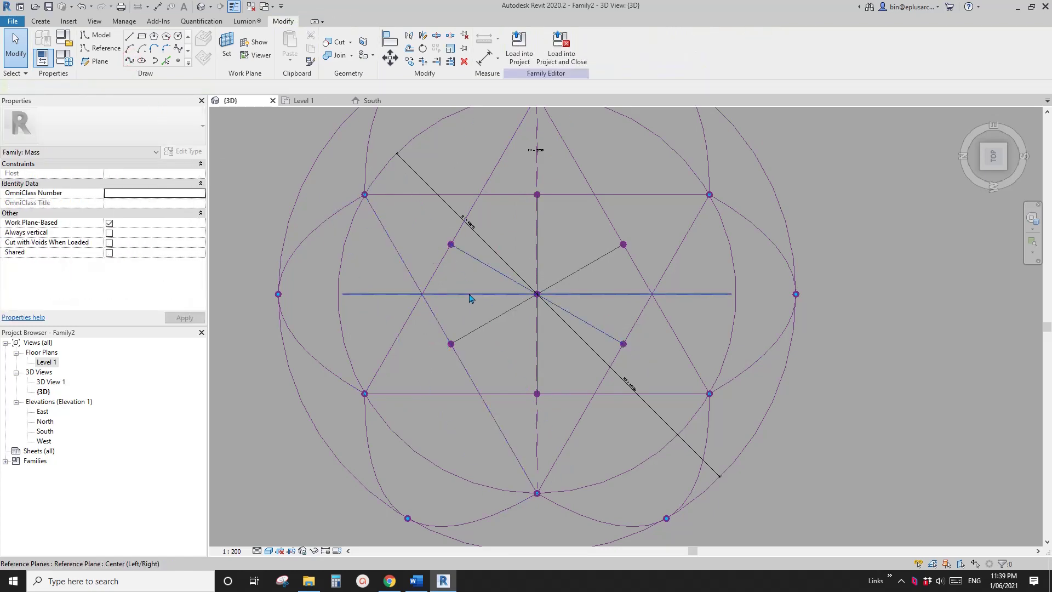
{"action": "left_click_drag", "start_coordinate": [519, 263], "coordinate": [547, 311], "text": "ctrl"}
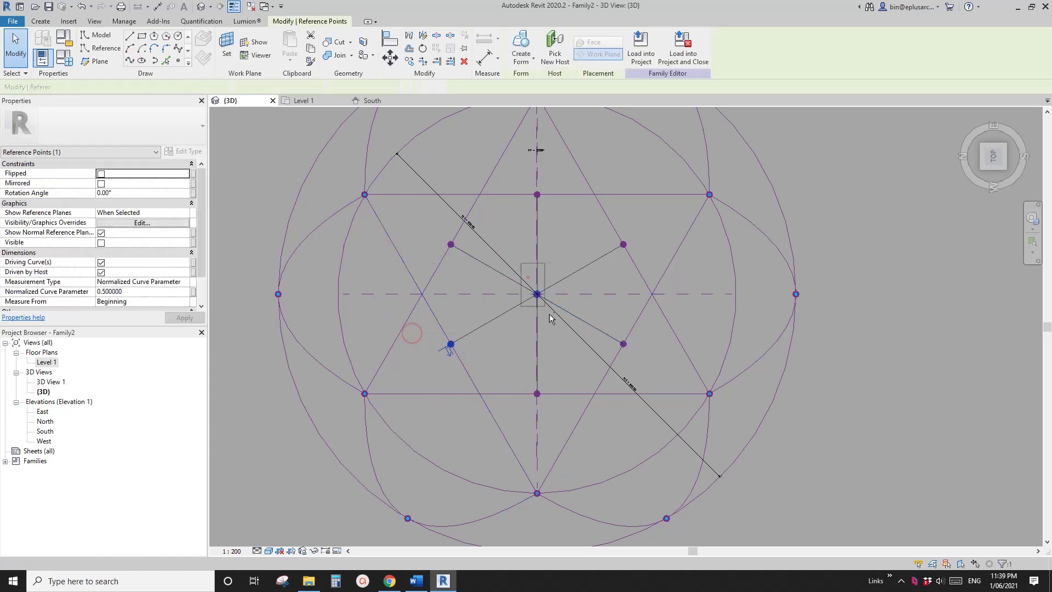
{"action": "key", "text": "Escape"}
Step: Convert the three arched splines through the central point into reference lines and clear the selection
{"action": "middle_click_drag", "start_coordinate": [585, 345], "coordinate": [538, 270], "text": "shift"}
{"action": "left_click", "coordinate": [592, 288]}
{"action": "left_click", "coordinate": [570, 250], "text": "ctrl"}
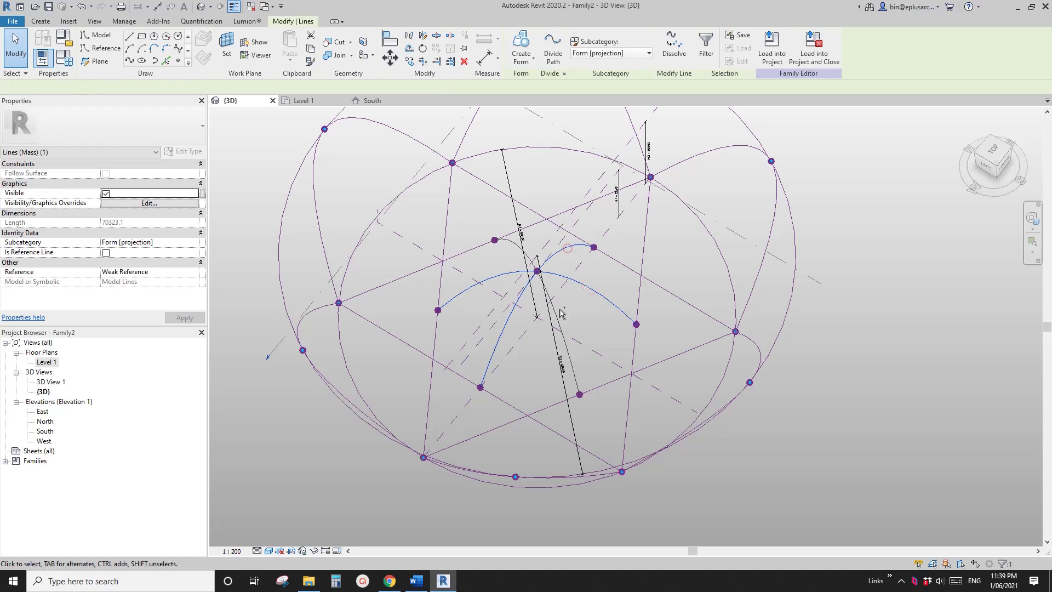
{"action": "left_click", "coordinate": [559, 321], "text": "ctrl"}
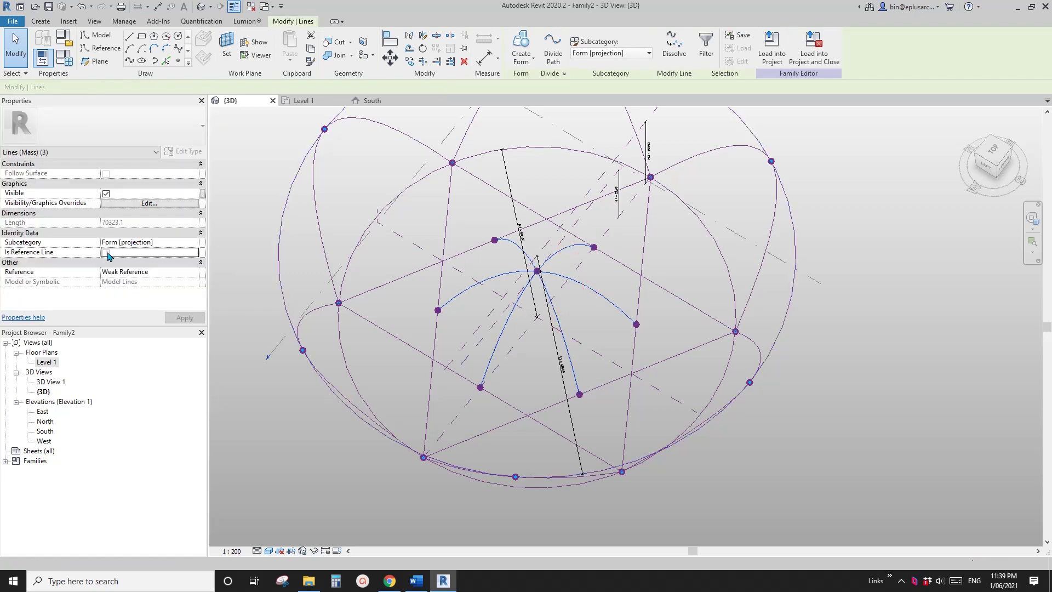
{"action": "left_click", "coordinate": [106, 252]}
{"action": "key", "text": "Escape"}
Step: Create a form from two opposite perimeter arches and the central arch between them
{"action": "scroll", "coordinate": [567, 254], "scroll_direction": "down", "scroll_amount": 1}
{"action": "middle_click_drag", "start_coordinate": [570, 255], "coordinate": [667, 240], "text": "shift"}
{"action": "scroll", "coordinate": [559, 247], "scroll_direction": "up", "scroll_amount": 1}
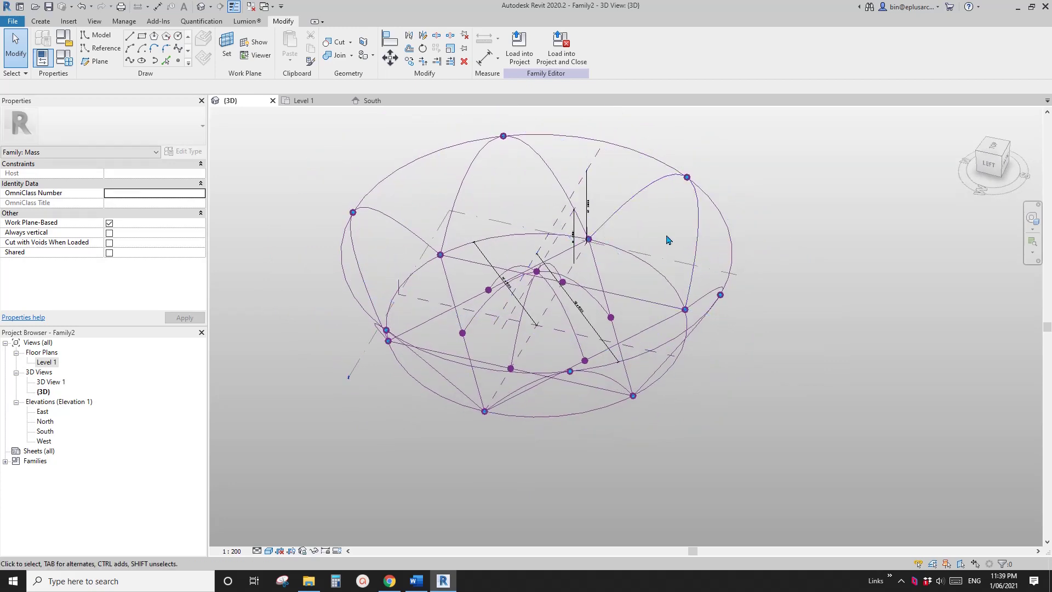
{"action": "middle_click_drag", "start_coordinate": [537, 300], "coordinate": [592, 274], "text": "shift"}
{"action": "left_click", "coordinate": [417, 209]}
{"action": "left_click", "coordinate": [597, 272], "text": "ctrl"}
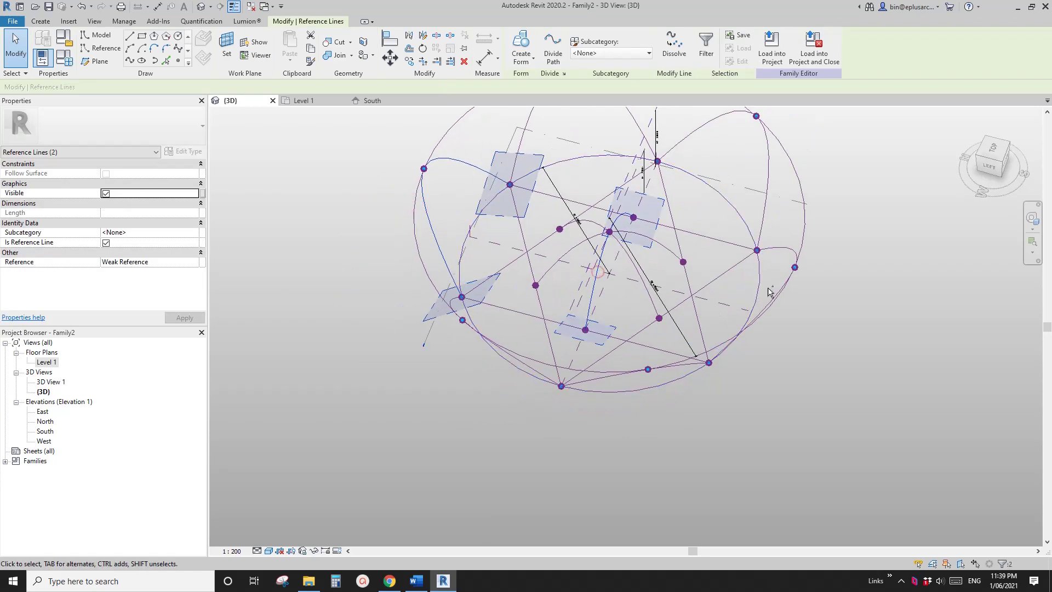
{"action": "left_click", "coordinate": [769, 291], "text": "ctrl"}
{"action": "left_click", "coordinate": [517, 57]}
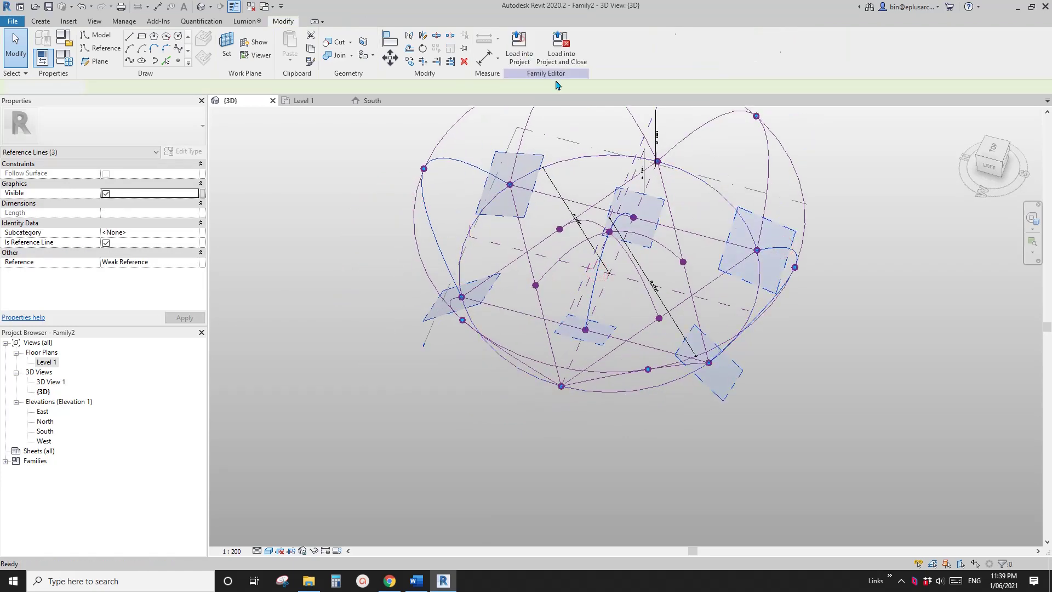
Step: Examine the vault form from several angles and compare it with the building photo in the Word document
{"action": "middle_click_drag", "start_coordinate": [548, 257], "coordinate": [612, 243], "text": "shift"}
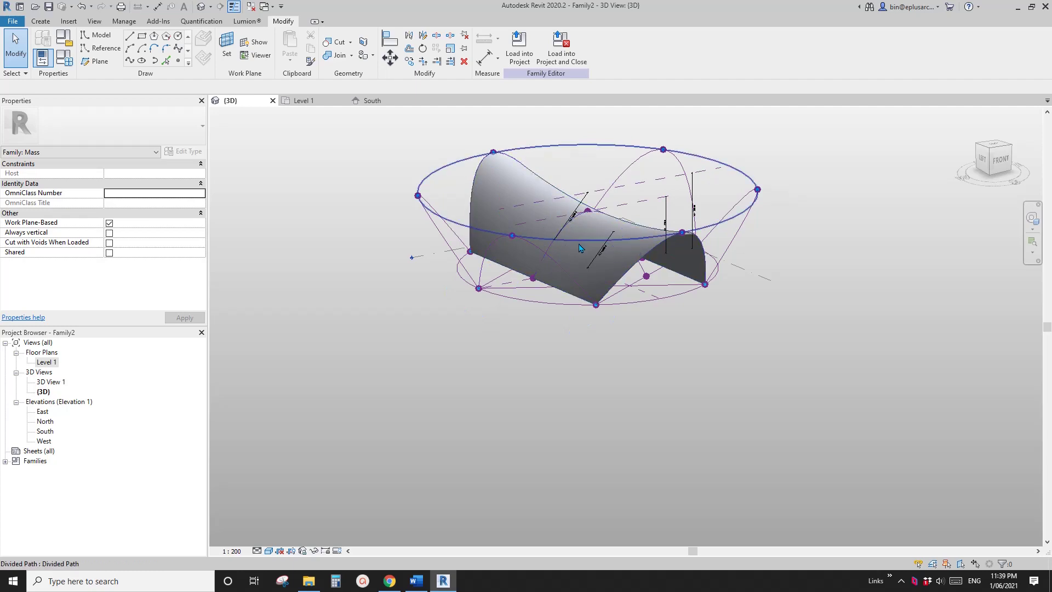
{"action": "mouse_move", "coordinate": [615, 282]}
{"action": "middle_mouse_down"}
{"action": "mouse_move", "coordinate": [609, 297]}
{"action": "mouse_move", "coordinate": [485, 185]}
{"action": "mouse_move", "coordinate": [619, 287]}
{"action": "middle_mouse_up"}
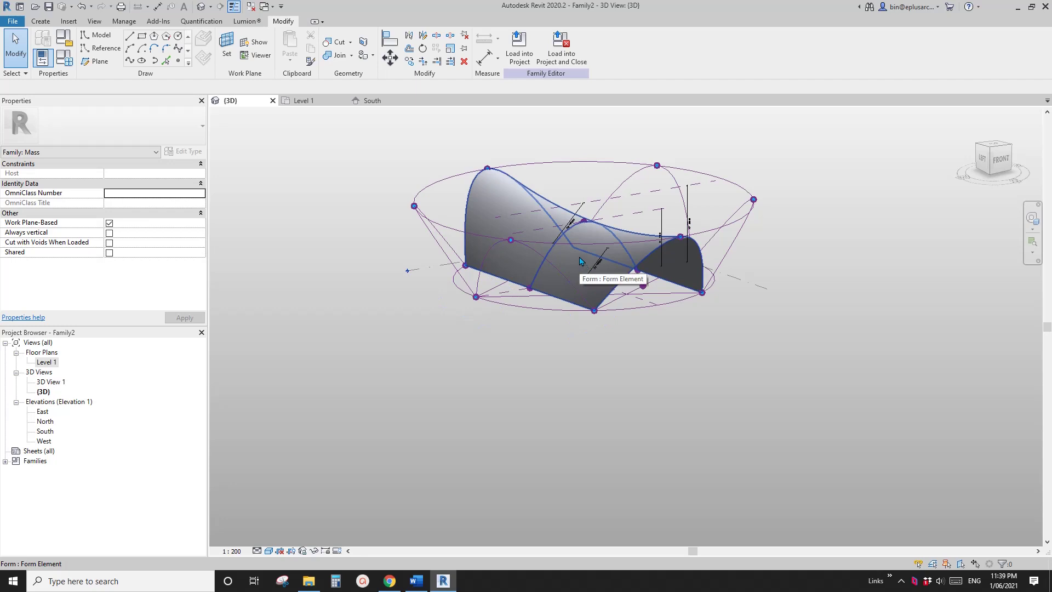
{"action": "middle_click_drag", "start_coordinate": [580, 261], "coordinate": [649, 280], "text": "shift"}
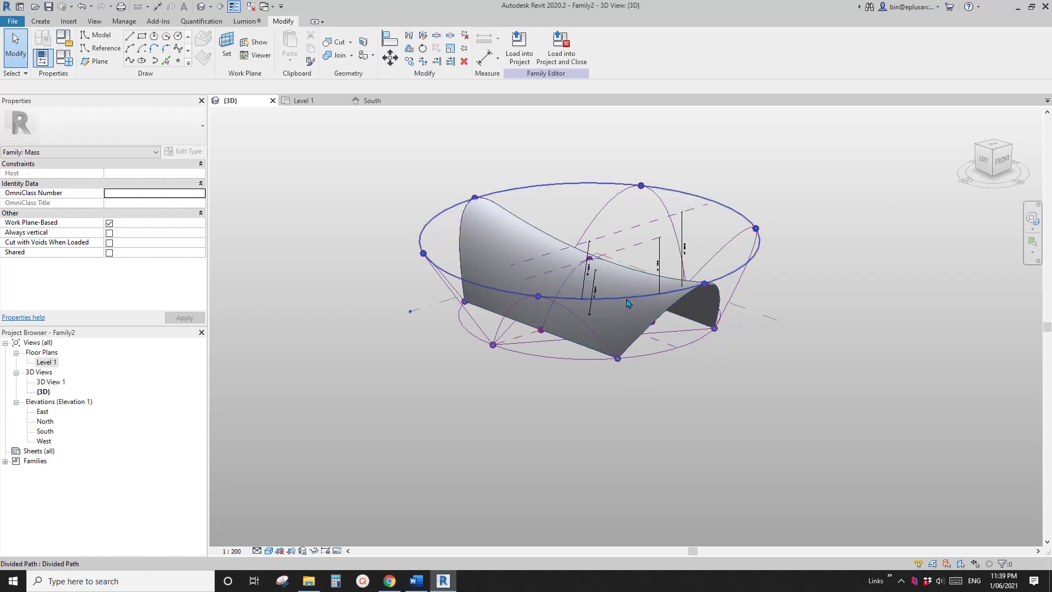
{"action": "middle_click_drag", "start_coordinate": [627, 303], "coordinate": [662, 302], "text": "shift"}
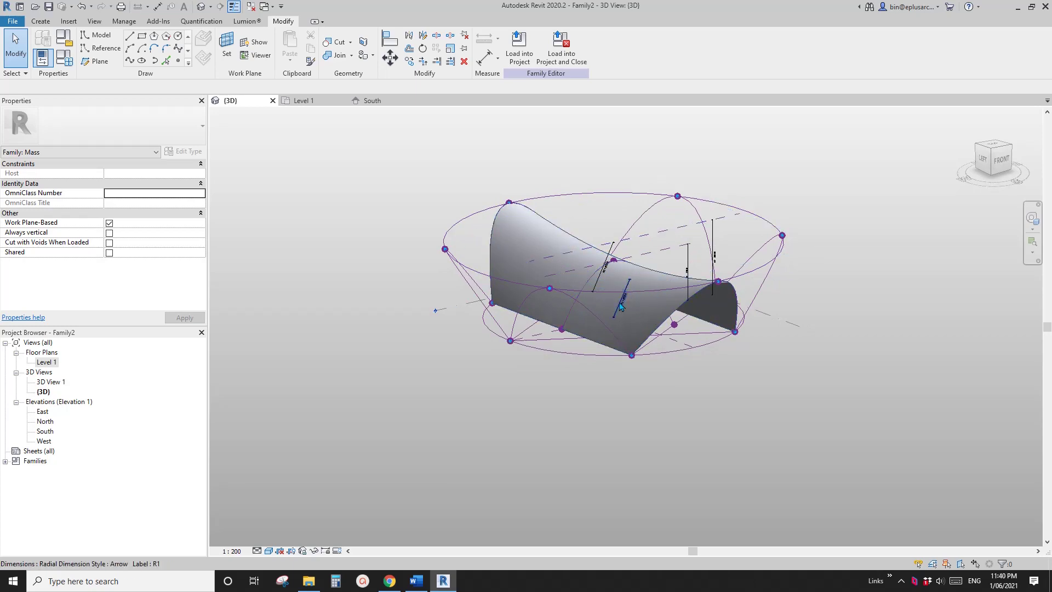
{"action": "middle_click_drag", "start_coordinate": [620, 306], "coordinate": [540, 286], "text": "shift"}
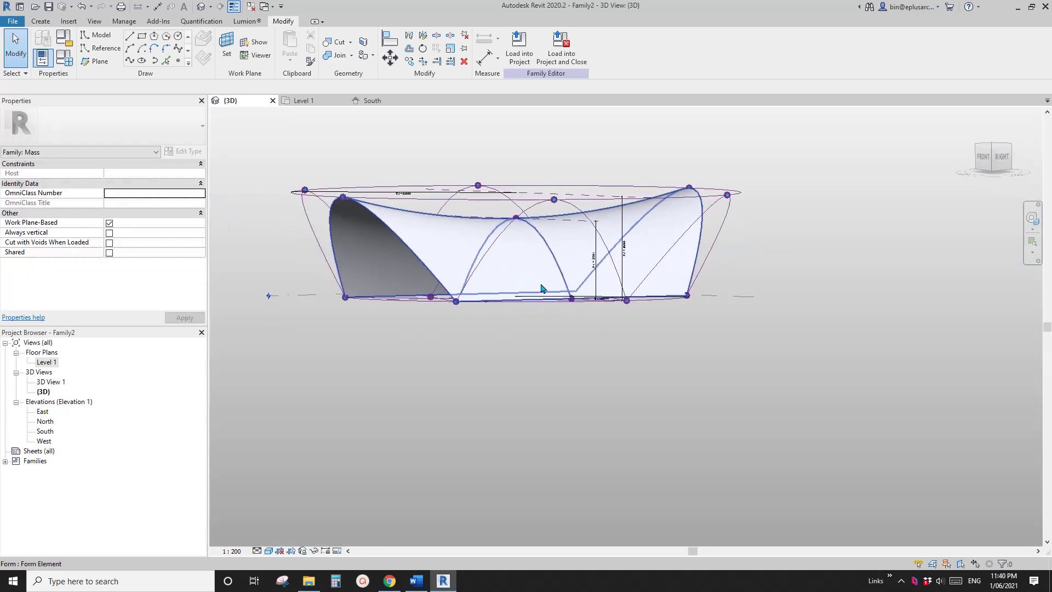
{"action": "left_click", "coordinate": [418, 581]}
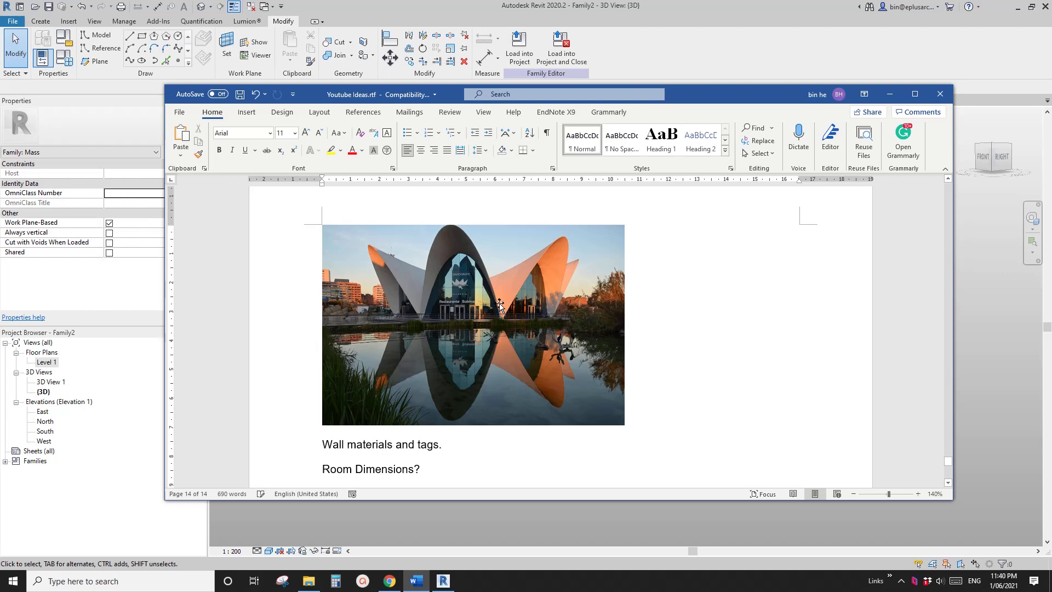
{"action": "left_click", "coordinate": [442, 580]}
Step: Select the vault form and inspect its base edges and arched openings from several sides
{"action": "middle_click_drag", "start_coordinate": [549, 310], "coordinate": [524, 336], "text": "shift"}
{"action": "left_click", "coordinate": [527, 315]}
{"action": "scroll", "coordinate": [548, 329], "scroll_direction": "up", "scroll_amount": 2}
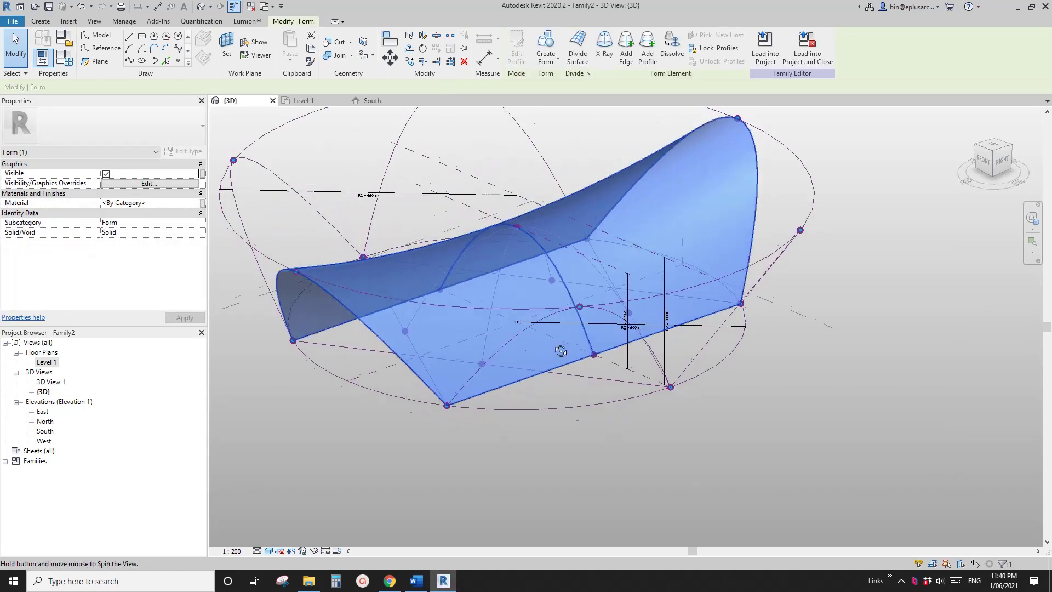
{"action": "middle_click_drag", "start_coordinate": [606, 318], "coordinate": [601, 268], "text": "shift"}
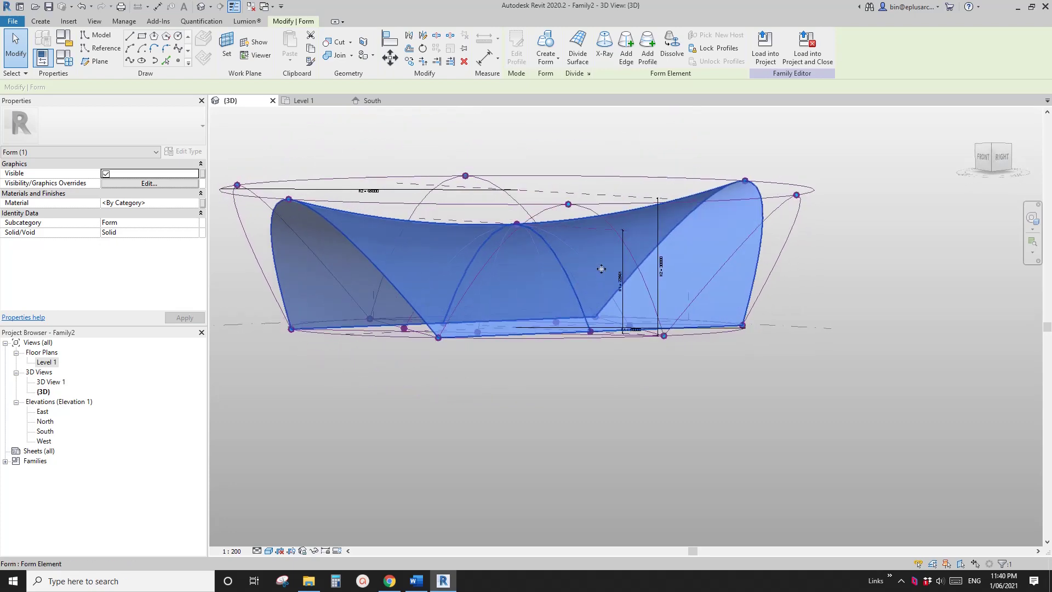
{"action": "middle_click_drag", "start_coordinate": [542, 294], "coordinate": [504, 258], "text": "shift"}
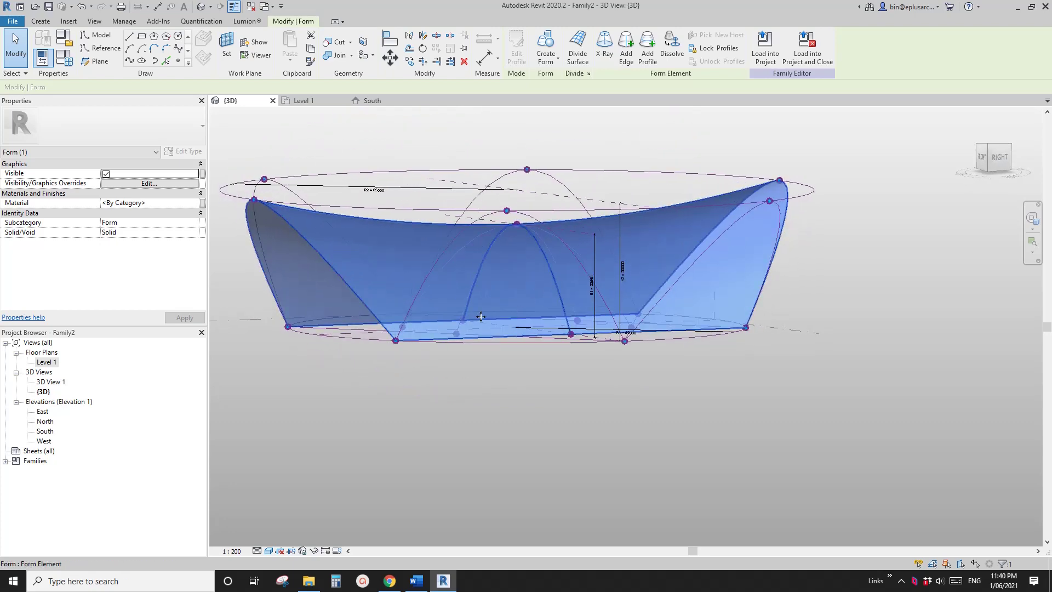
{"action": "middle_click_drag", "start_coordinate": [422, 262], "coordinate": [563, 354], "text": "shift"}
{"action": "key", "text": "Escape"}
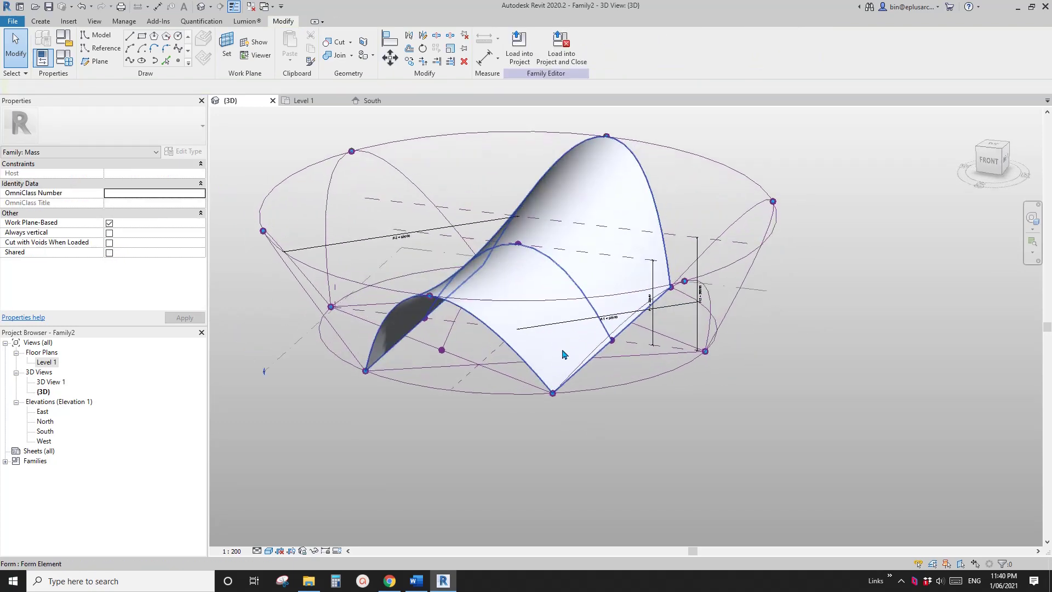
Step: Undo the creation of the vault form, leaving only the reference lines and points
{"action": "left_click", "coordinate": [525, 288]}
{"action": "middle_click_drag", "start_coordinate": [525, 288], "coordinate": [545, 314], "text": "shift"}
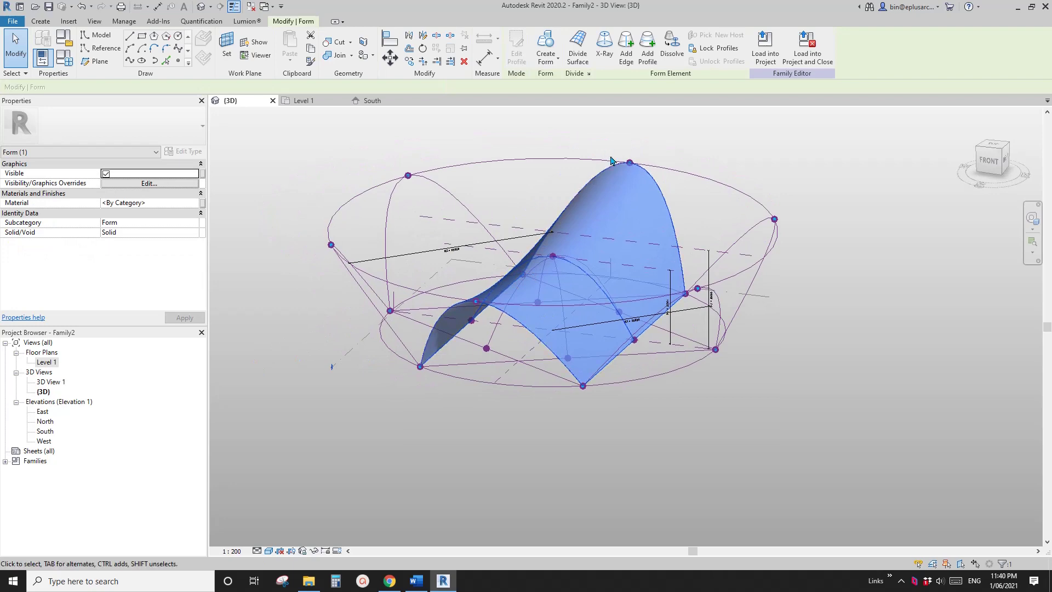
{"action": "key", "text": "ctrl+z"}
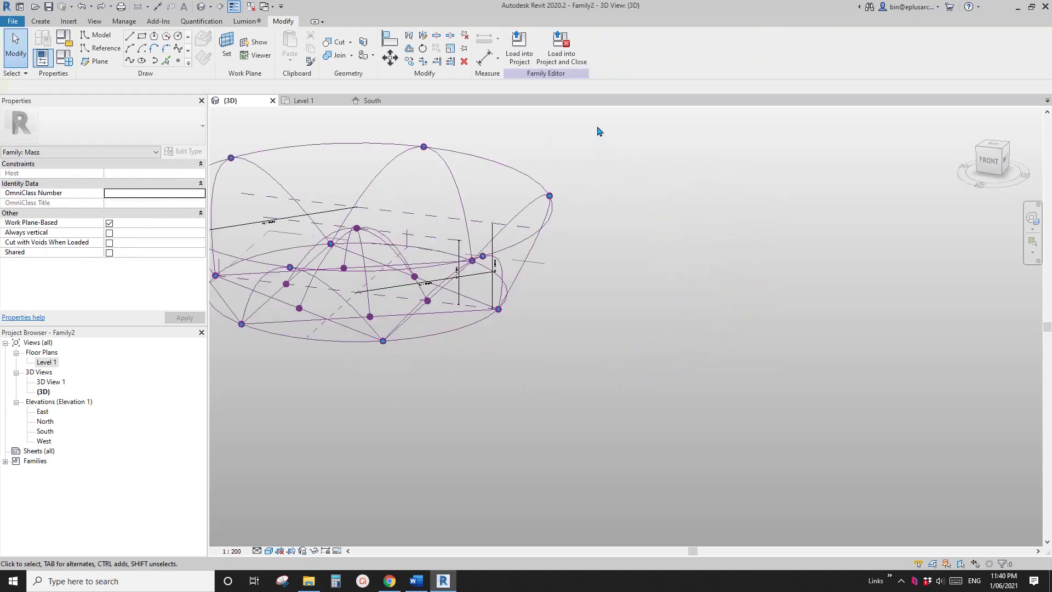
{"action": "scroll", "coordinate": [522, 243], "scroll_direction": "down", "scroll_amount": 1}
{"action": "middle_click_drag", "start_coordinate": [497, 249], "coordinate": [525, 303], "text": "shift"}
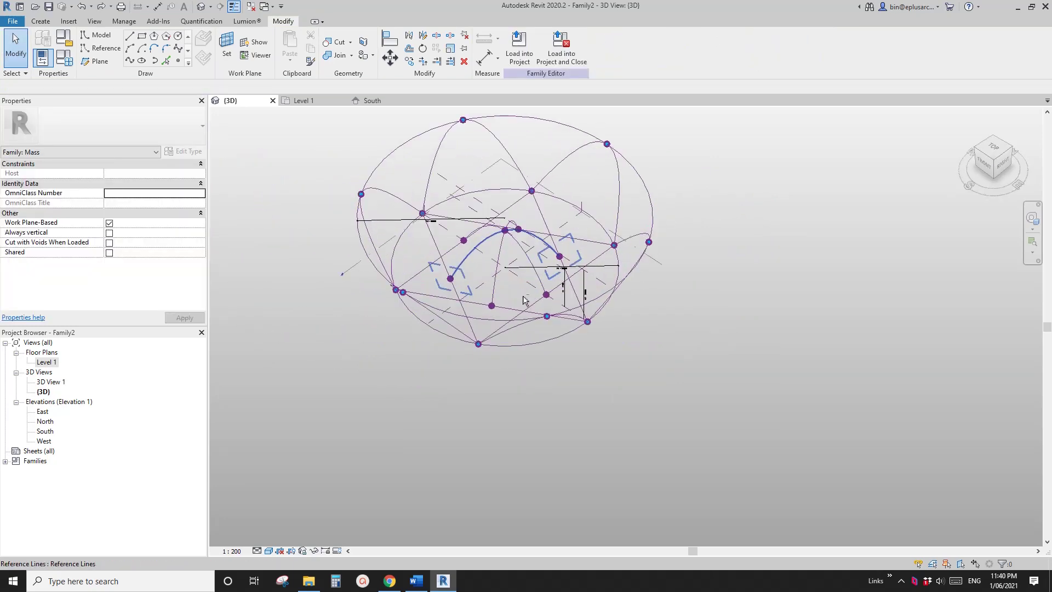
Step: Create a straight line through the two base-circle points at the feet of one perimeter arch
{"action": "left_click", "coordinate": [998, 156]}
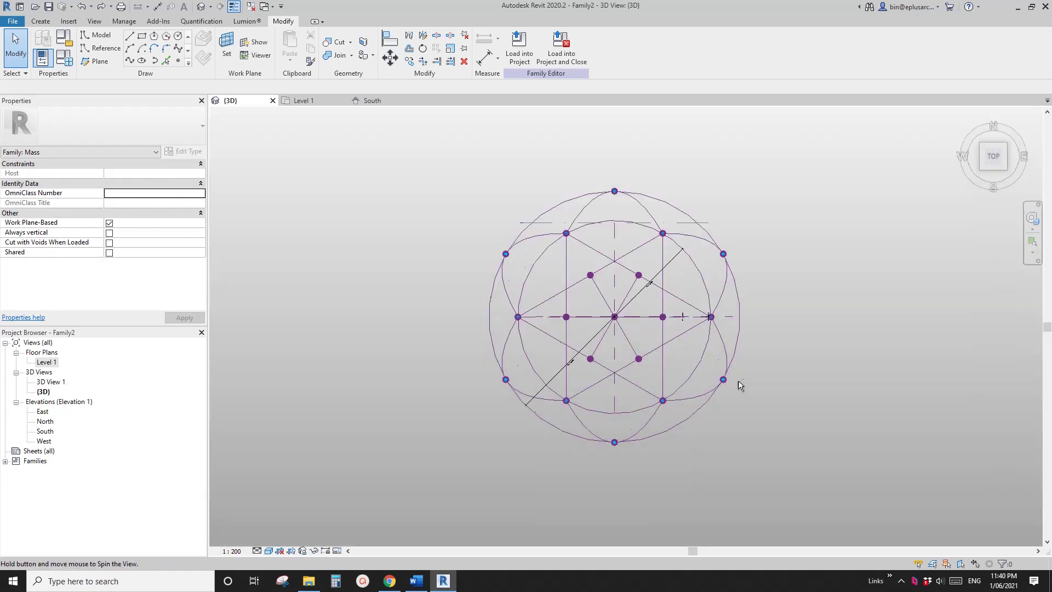
{"action": "middle_click_drag", "start_coordinate": [740, 385], "coordinate": [547, 277], "text": "shift"}
{"action": "scroll", "coordinate": [609, 271], "scroll_direction": "up", "scroll_amount": 2}
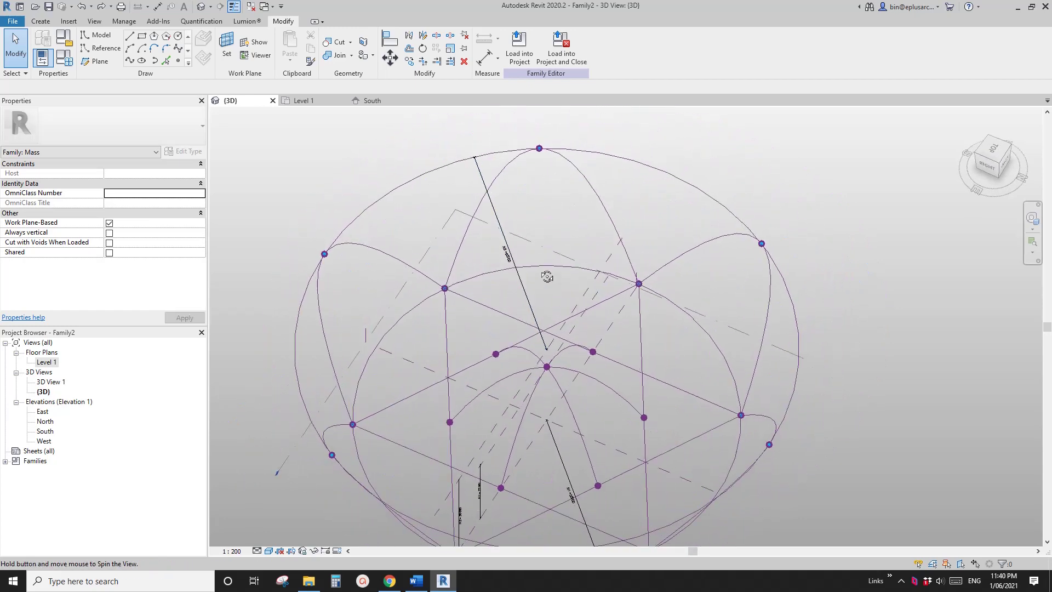
{"action": "left_click", "coordinate": [515, 158]}
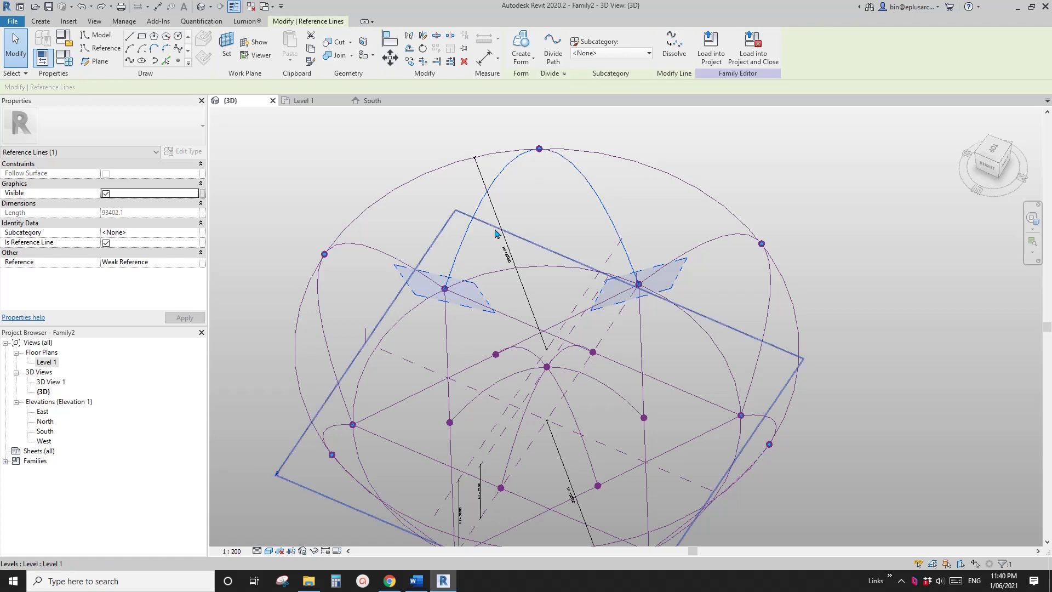
{"action": "left_click", "coordinate": [430, 262]}
{"action": "left_click", "coordinate": [639, 285]}
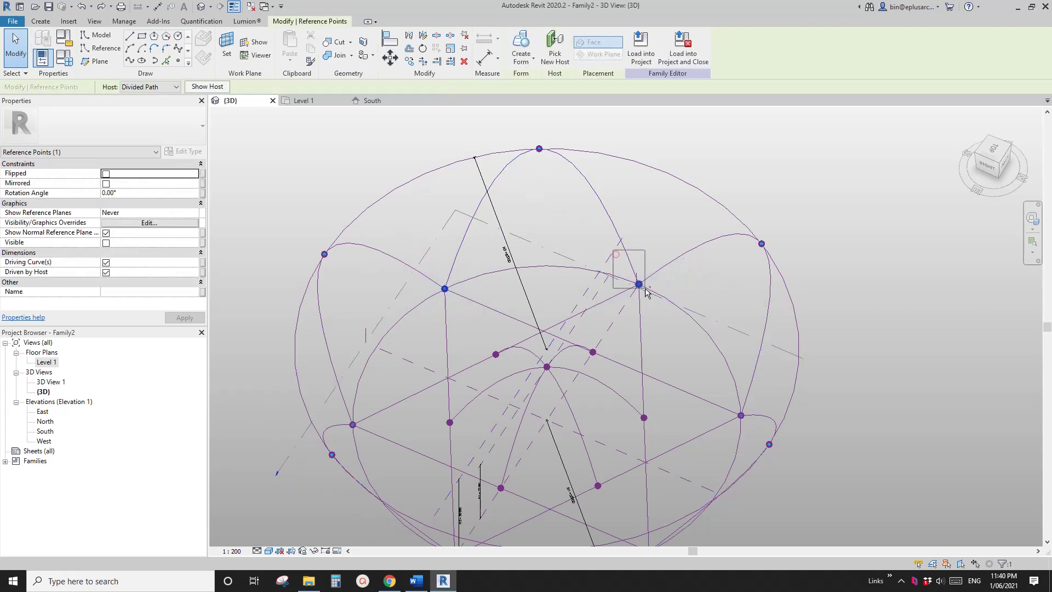
{"action": "left_click_drag", "start_coordinate": [658, 286], "coordinate": [660, 290], "text": "ctrl"}
{"action": "middle_click_drag", "start_coordinate": [610, 341], "coordinate": [579, 270]}
{"action": "scroll", "coordinate": [579, 272], "scroll_direction": "down", "scroll_amount": 1}
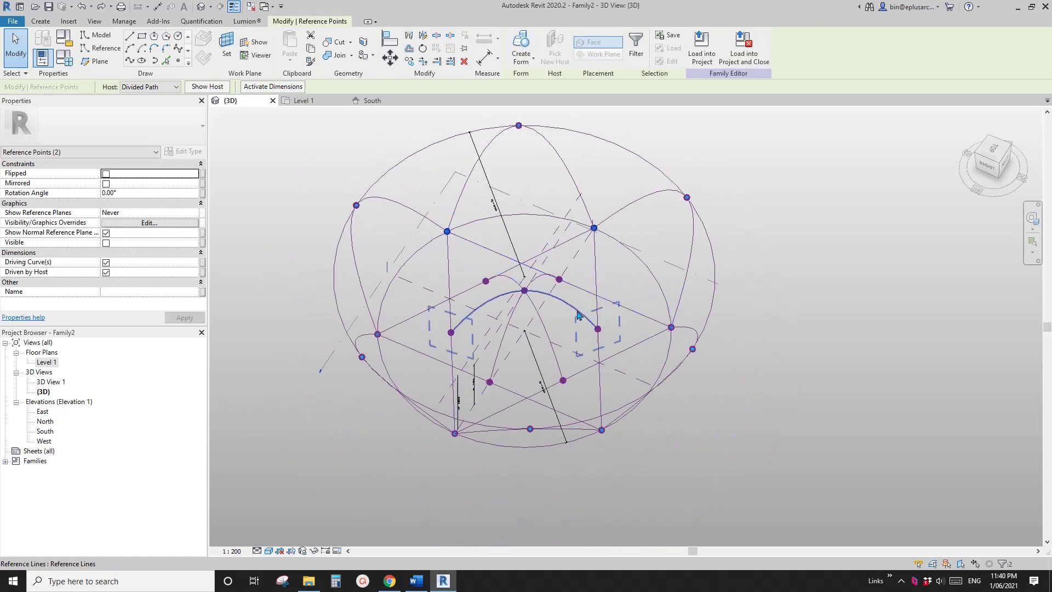
{"action": "scroll", "coordinate": [479, 275], "scroll_direction": "up", "scroll_amount": 3}
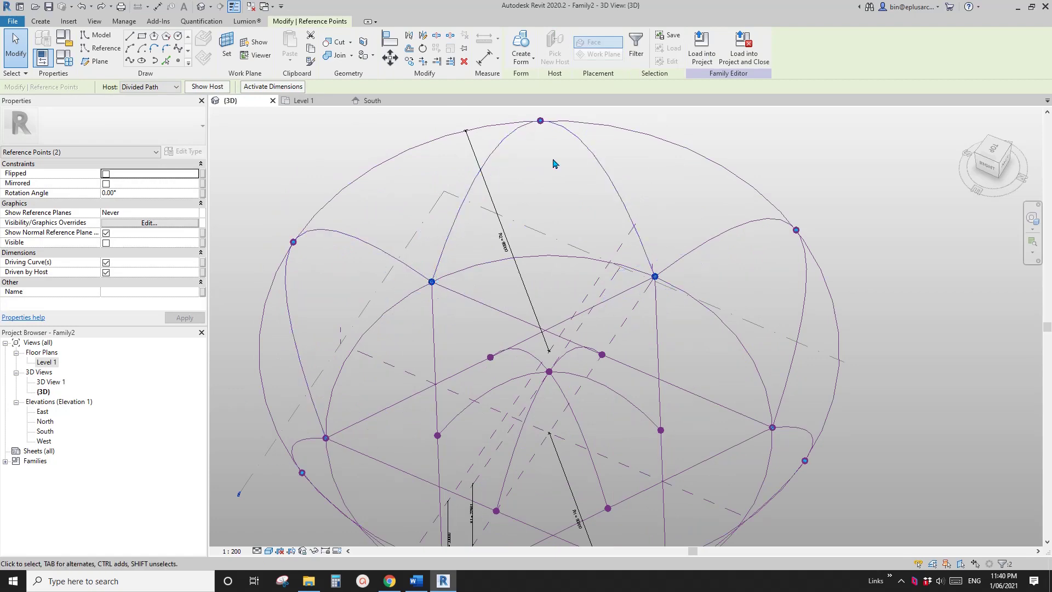
{"action": "middle_click_drag", "start_coordinate": [641, 272], "coordinate": [523, 156], "text": "shift"}
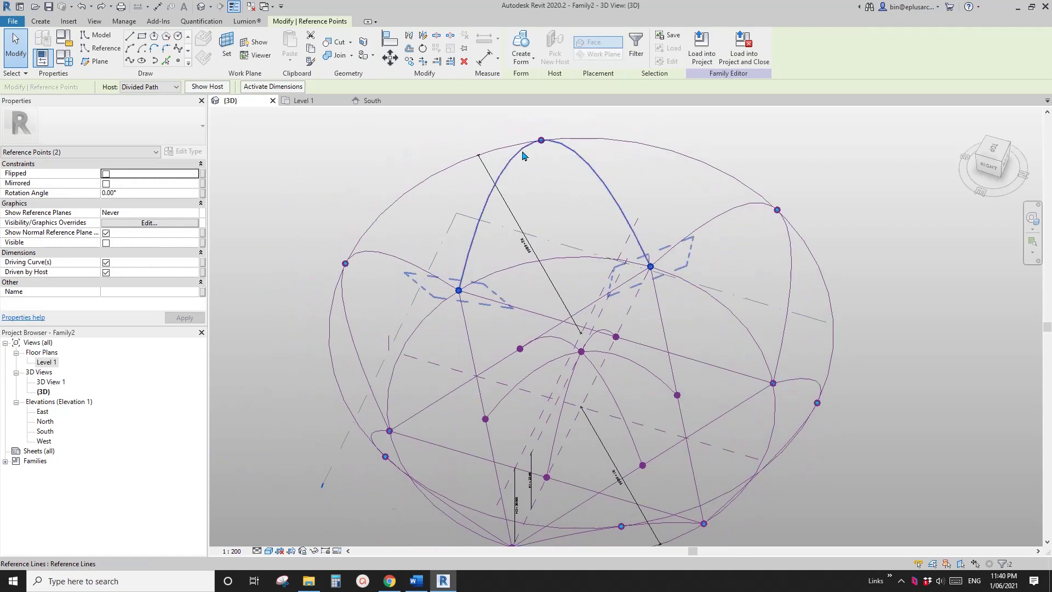
{"action": "scroll", "coordinate": [561, 271], "scroll_direction": "down", "scroll_amount": 1}
{"action": "middle_click_drag", "start_coordinate": [561, 271], "coordinate": [624, 279]}
{"action": "left_click", "coordinate": [130, 60]}
Step: Create straight lines through the next three pairs of adjacent points around the base circle
{"action": "left_click", "coordinate": [540, 208]}
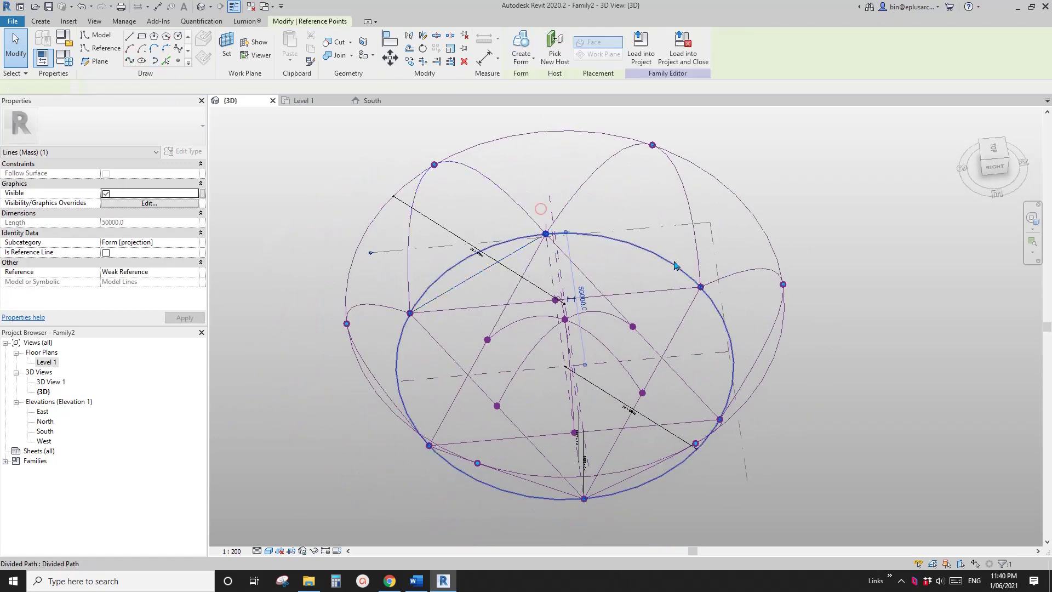
{"action": "left_click_drag", "start_coordinate": [715, 303], "coordinate": [716, 305], "text": "ctrl"}
{"action": "left_click", "coordinate": [130, 61]}
{"action": "middle_click_drag", "start_coordinate": [603, 212], "coordinate": [524, 172]}
{"action": "left_click", "coordinate": [531, 200]}
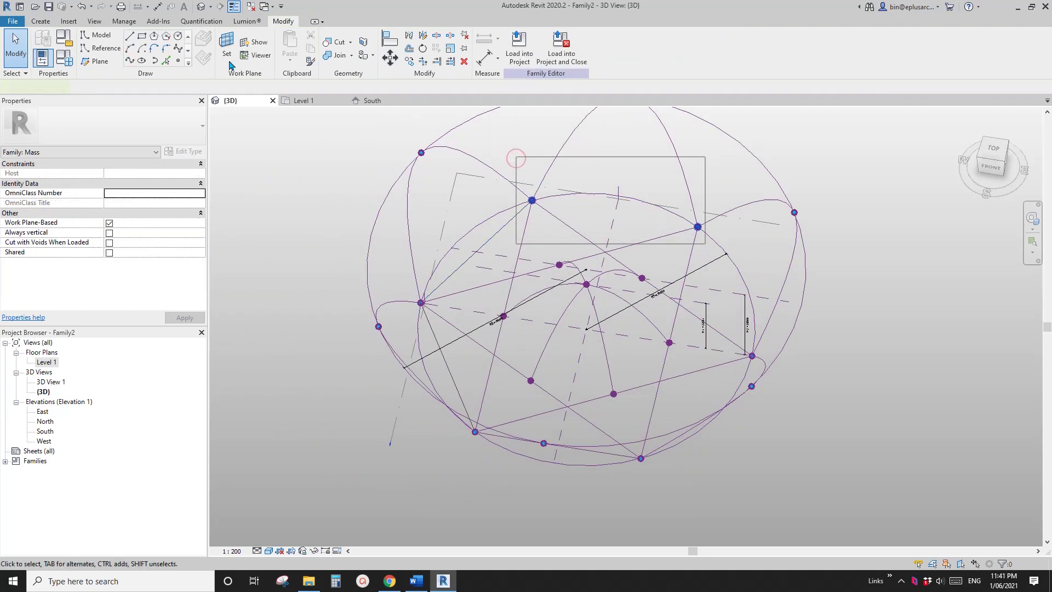
{"action": "left_click", "coordinate": [131, 60]}
{"action": "middle_click_drag", "start_coordinate": [641, 190], "coordinate": [438, 263]}
{"action": "middle_click_drag", "start_coordinate": [438, 263], "coordinate": [622, 276], "text": "shift"}
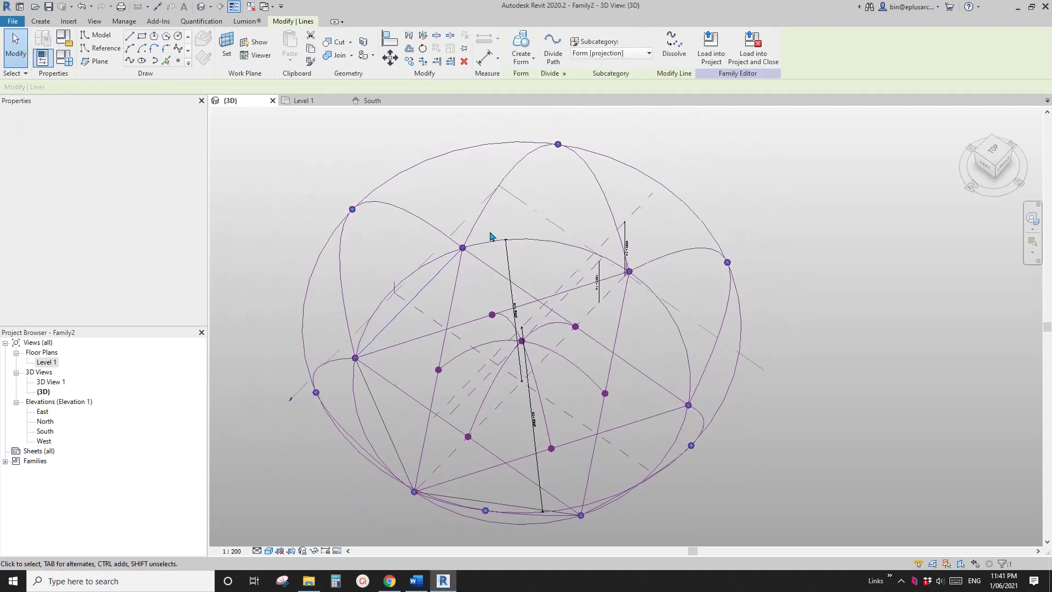
{"action": "left_click_drag", "start_coordinate": [433, 202], "coordinate": [518, 276]}
{"action": "left_click", "coordinate": [129, 60]}
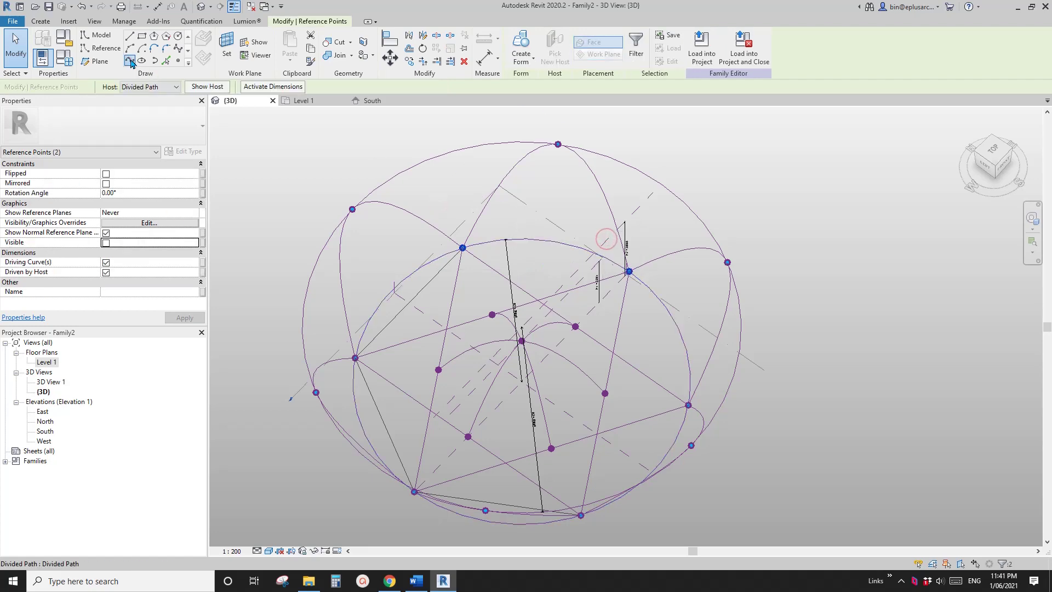
Step: Create the last two straight lines between adjacent base-circle points to close the hexagon
{"action": "middle_click_drag", "start_coordinate": [530, 217], "coordinate": [519, 235]}
{"action": "left_click", "coordinate": [446, 195]}
{"action": "left_click_drag", "start_coordinate": [446, 194], "coordinate": [506, 268]}
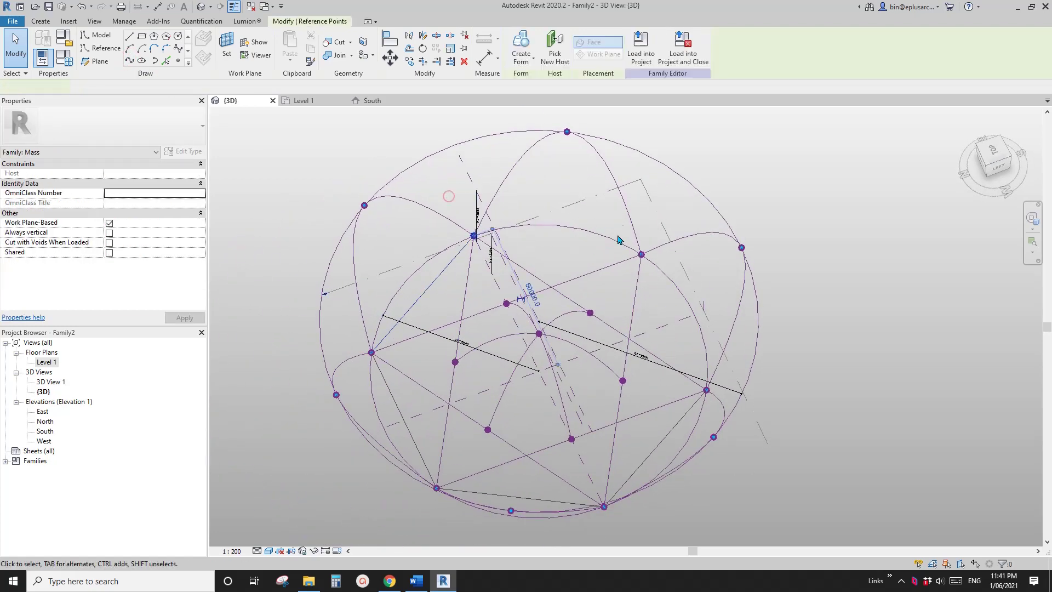
{"action": "left_click_drag", "start_coordinate": [617, 223], "coordinate": [656, 273], "text": "ctrl"}
{"action": "middle_click_drag", "start_coordinate": [540, 226], "coordinate": [375, 281]}
{"action": "middle_click_drag", "start_coordinate": [376, 281], "coordinate": [570, 313], "text": "shift"}
{"action": "left_click_drag", "start_coordinate": [442, 223], "coordinate": [487, 266]}
{"action": "left_click_drag", "start_coordinate": [578, 237], "coordinate": [616, 281], "text": "ctrl"}
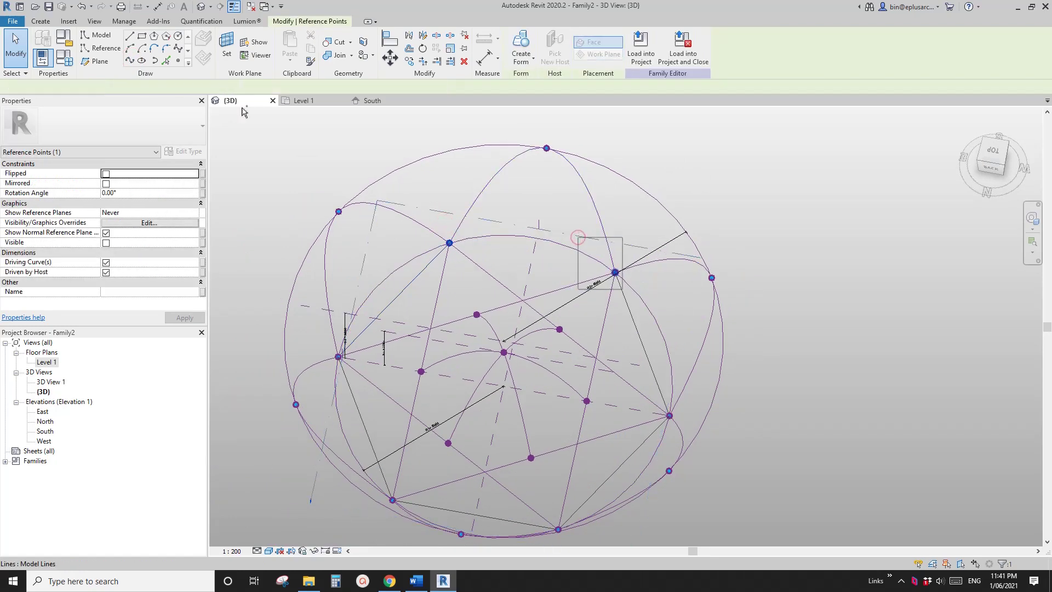
{"action": "left_click", "coordinate": [129, 60]}
{"action": "left_click", "coordinate": [533, 260]}
Step: Create a straight line through the two foot points of one central arch
{"action": "middle_click_drag", "start_coordinate": [533, 261], "coordinate": [624, 227], "text": "shift"}
{"action": "scroll", "coordinate": [489, 318], "scroll_direction": "up", "scroll_amount": 2}
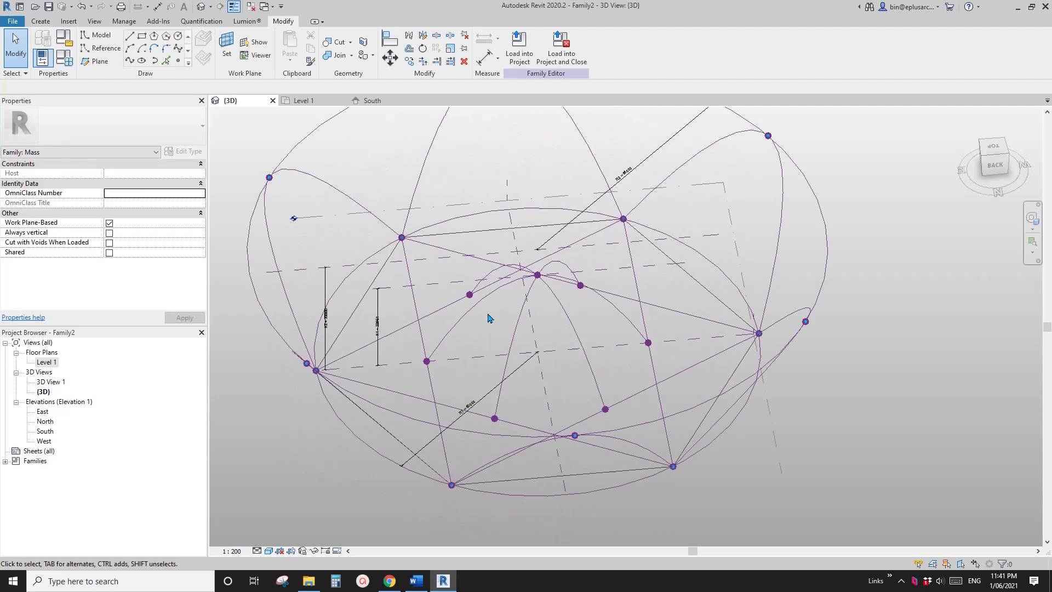
{"action": "middle_click_drag", "start_coordinate": [489, 318], "coordinate": [479, 294]}
{"action": "left_click", "coordinate": [476, 288]}
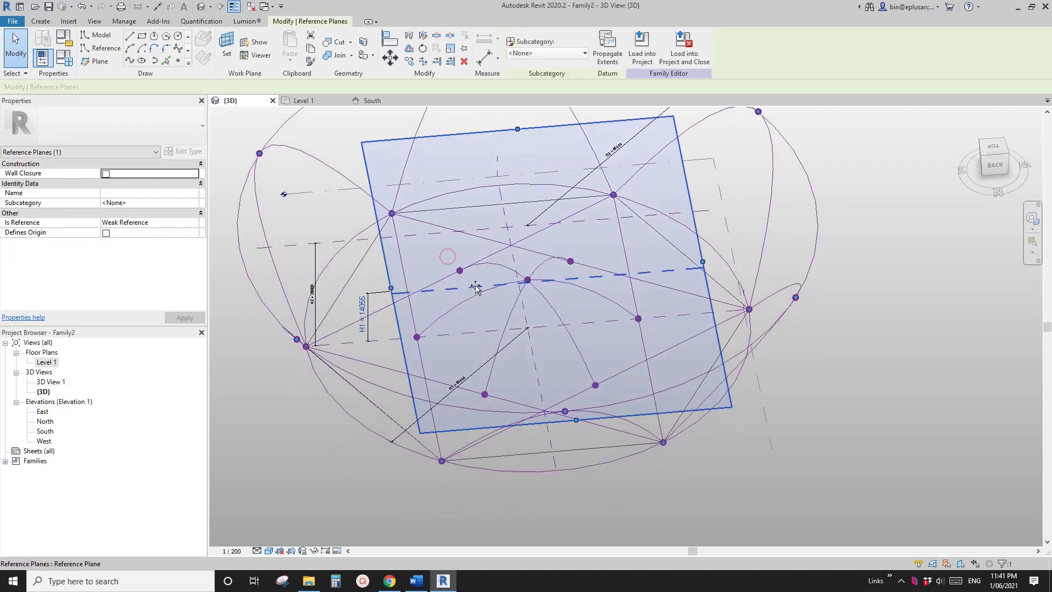
{"action": "key", "text": "Escape"}
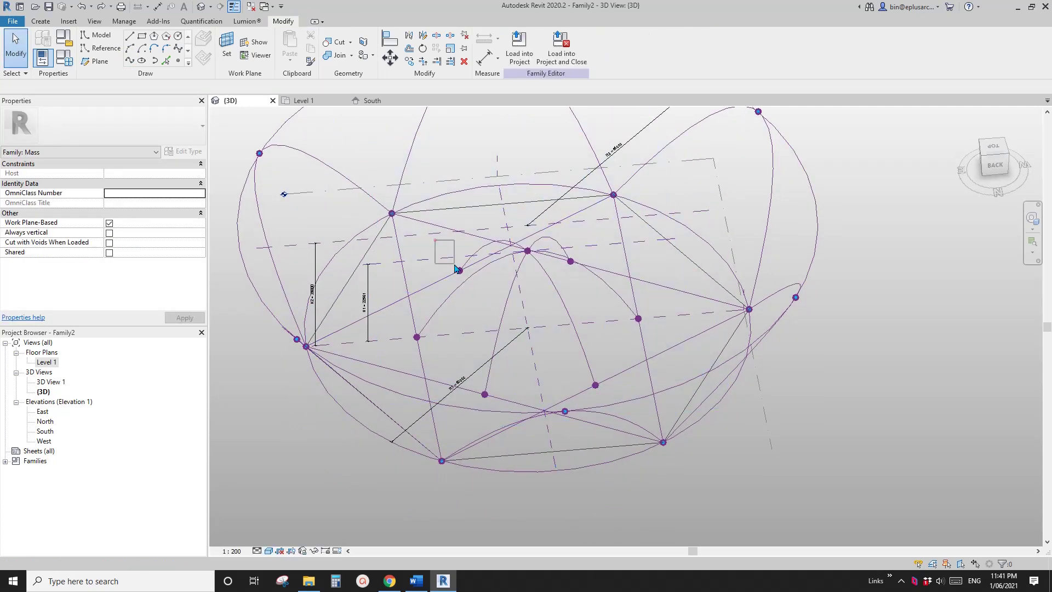
{"action": "left_click_drag", "start_coordinate": [455, 268], "coordinate": [459, 270]}
{"action": "left_click", "coordinate": [595, 385], "text": "ctrl"}
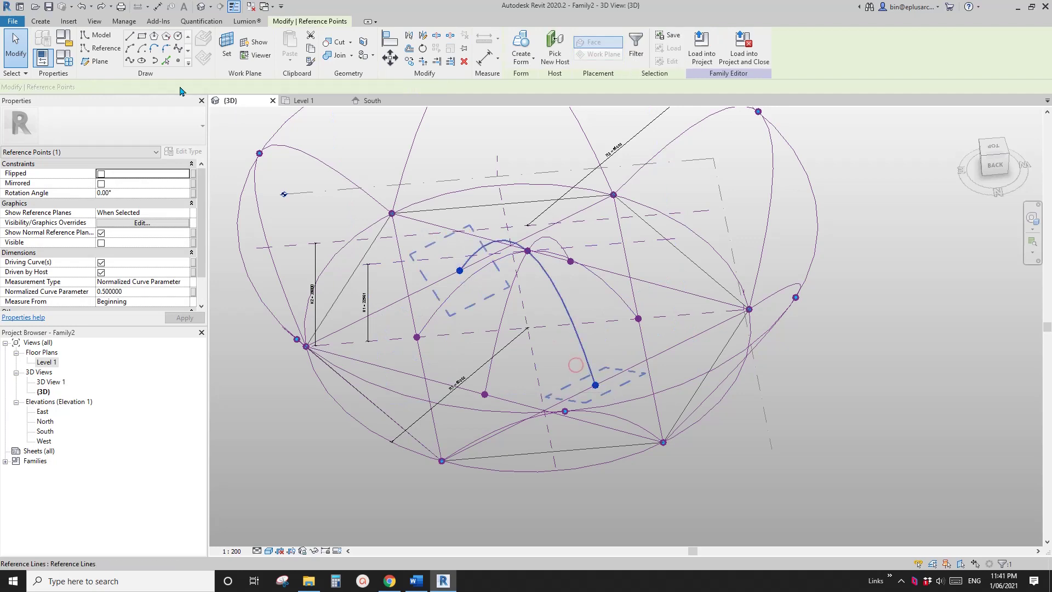
{"action": "left_click", "coordinate": [130, 61]}
Step: Create straight lines through the foot points of the other two central arches
{"action": "key", "text": "Escape"}
{"action": "left_click", "coordinate": [638, 318]}
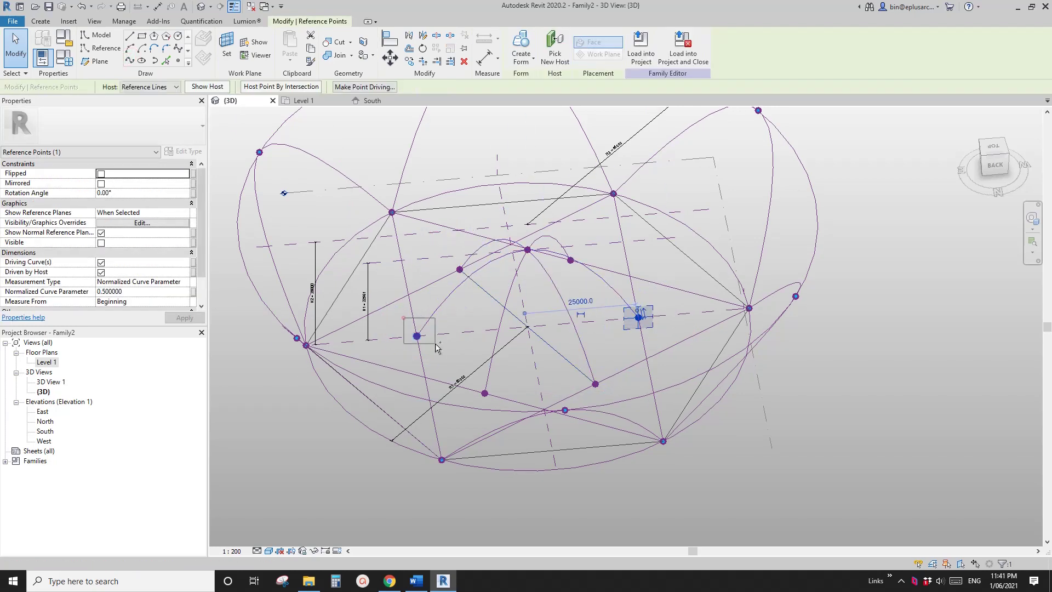
{"action": "left_click", "coordinate": [437, 345], "text": "ctrl"}
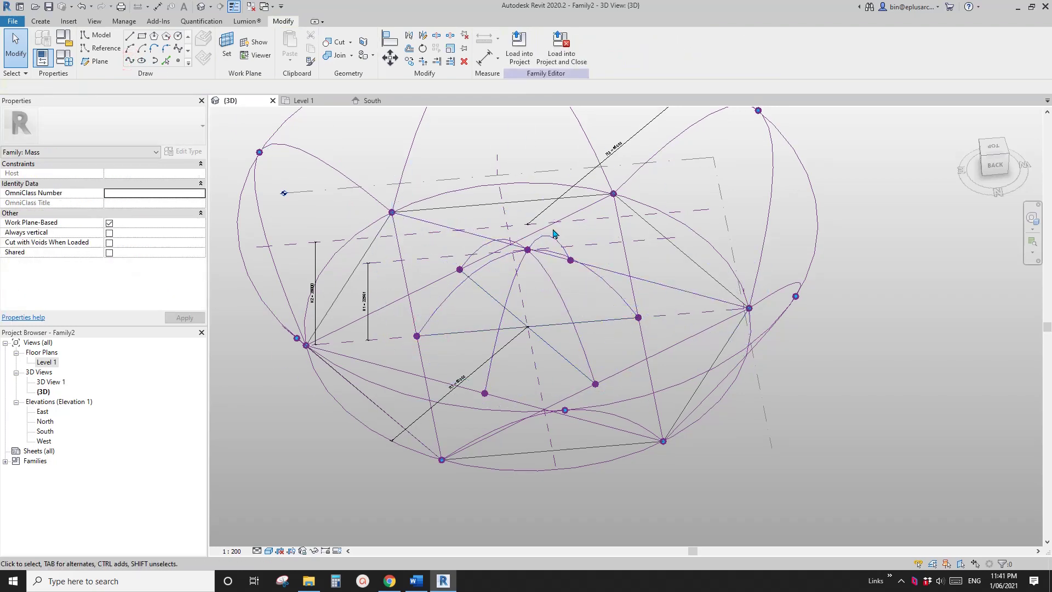
{"action": "left_click_drag", "start_coordinate": [585, 291], "coordinate": [584, 279]}
{"action": "left_click_drag", "start_coordinate": [468, 351], "coordinate": [498, 399], "text": "ctrl"}
{"action": "left_click", "coordinate": [129, 62]}
Step: Convert the six hexagon lines and the three central base lines from model lines to reference lines
{"action": "scroll", "coordinate": [545, 272], "scroll_direction": "down", "scroll_amount": 2}
{"action": "middle_click_drag", "start_coordinate": [594, 309], "coordinate": [574, 321], "text": "shift"}
{"action": "left_click", "coordinate": [556, 315]}
{"action": "scroll", "coordinate": [557, 316], "scroll_direction": "down", "scroll_amount": 1}
{"action": "left_click", "coordinate": [557, 303]}
{"action": "key", "text": "Tab"}
{"action": "left_click", "coordinate": [573, 321], "text": "ctrl"}
{"action": "key", "text": "Tab"}
{"action": "left_click", "coordinate": [528, 294], "text": "ctrl"}
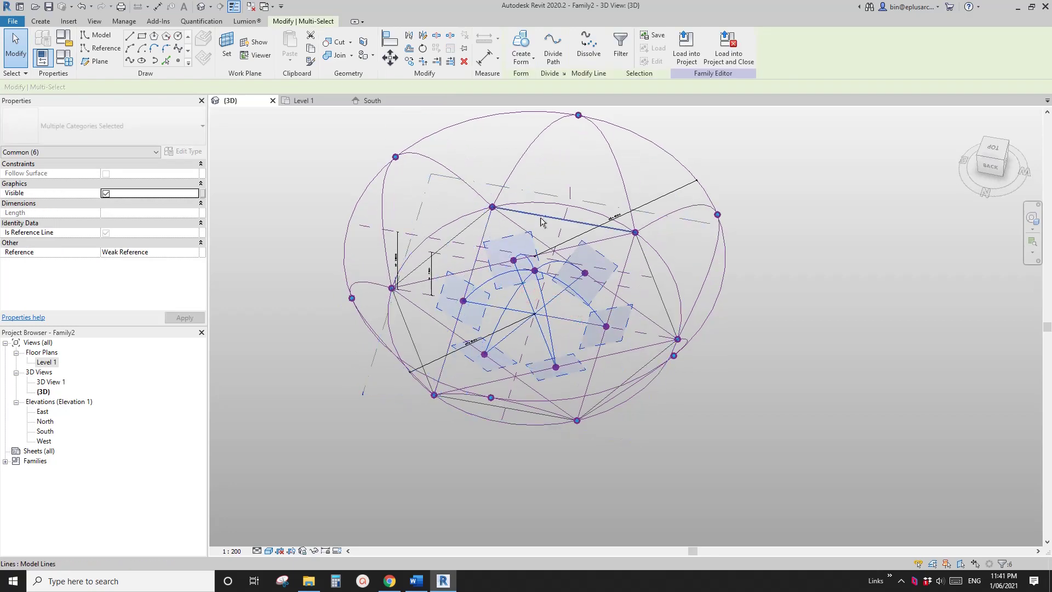
{"action": "left_click", "coordinate": [649, 275], "text": "ctrl"}
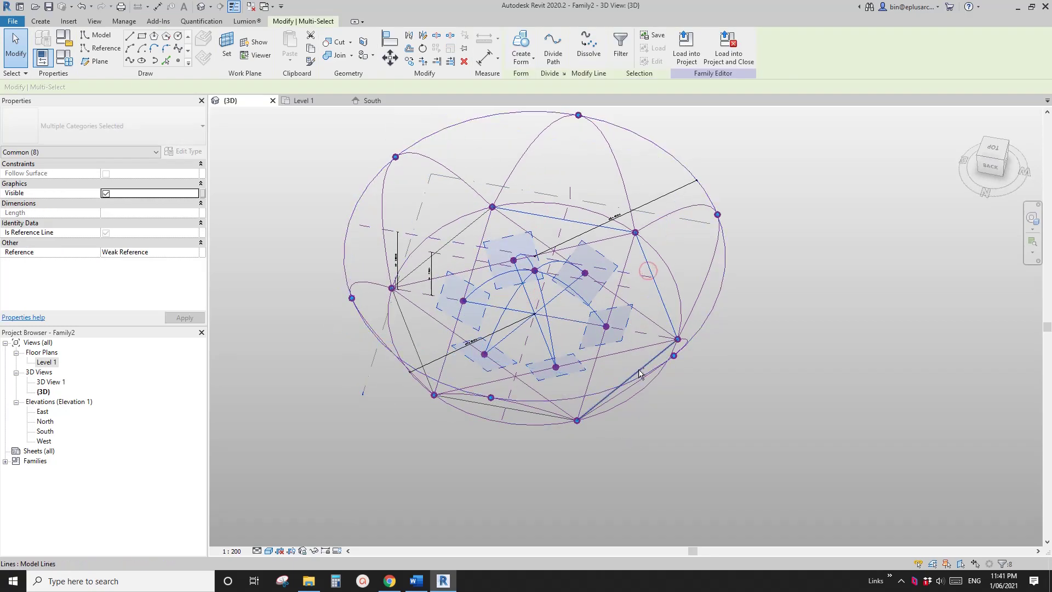
{"action": "left_click", "coordinate": [517, 413], "text": "ctrl"}
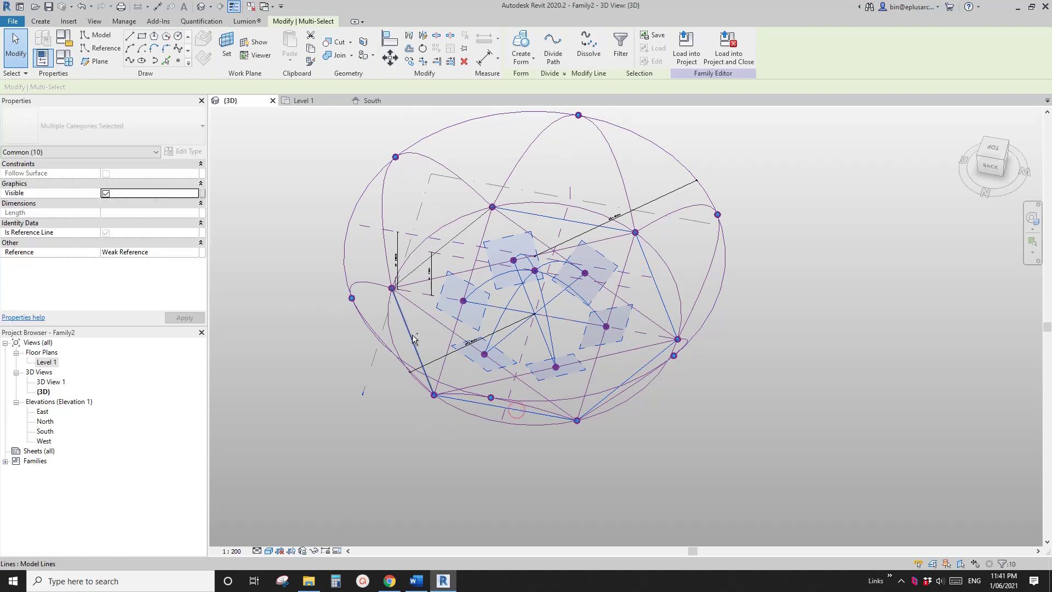
{"action": "scroll", "coordinate": [564, 307], "scroll_direction": "up", "scroll_amount": 2}
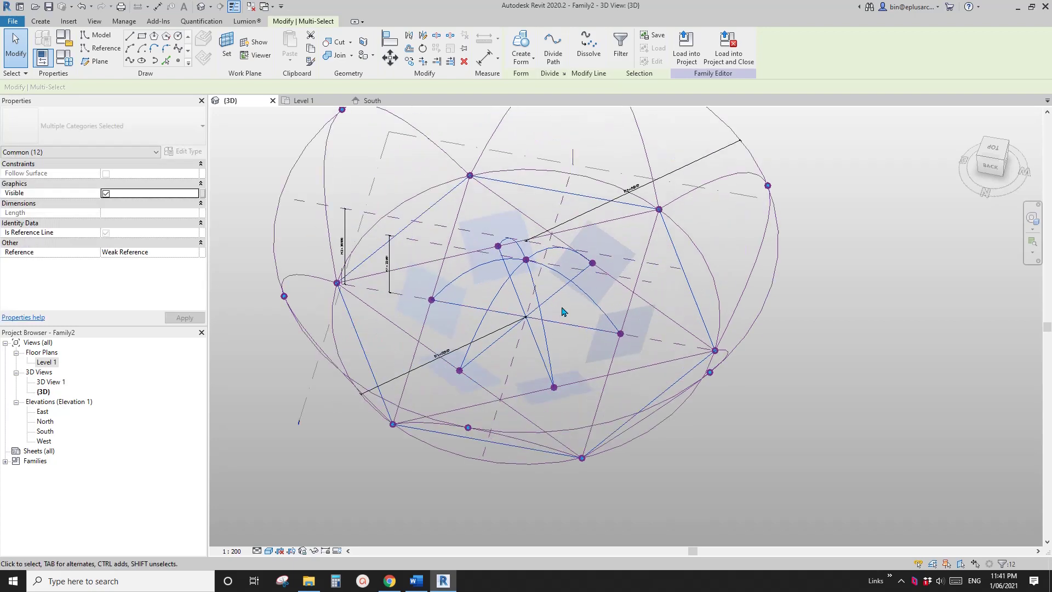
{"action": "left_click", "coordinate": [107, 233]}
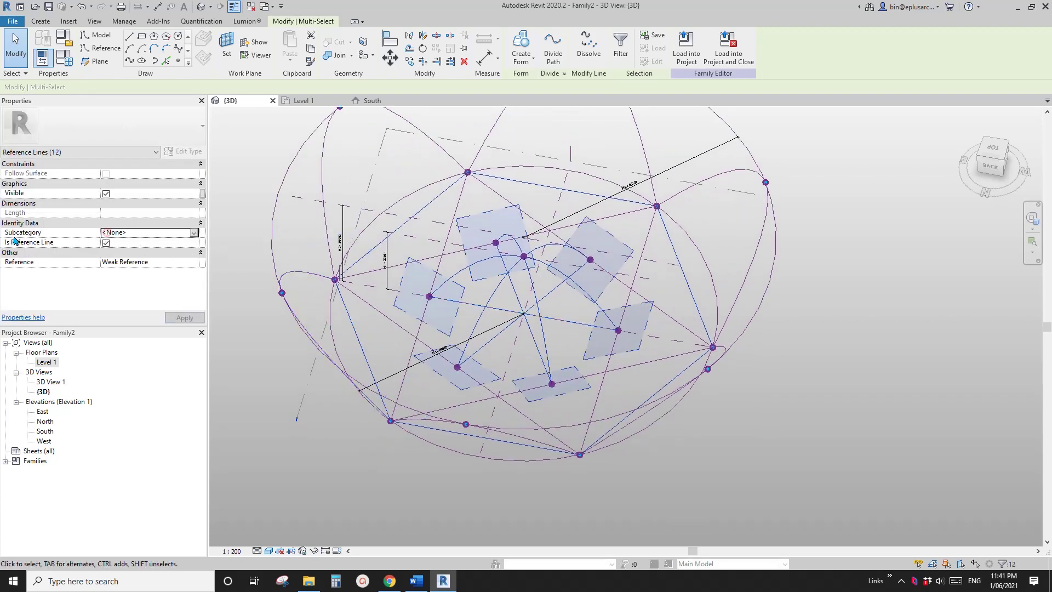
{"action": "left_click", "coordinate": [677, 175]}
Step: Create a solid vault form from two opposite perimeter arches and the central arch between them, each closed with its base line
{"action": "middle_click_drag", "start_coordinate": [674, 174], "coordinate": [542, 230], "text": "shift"}
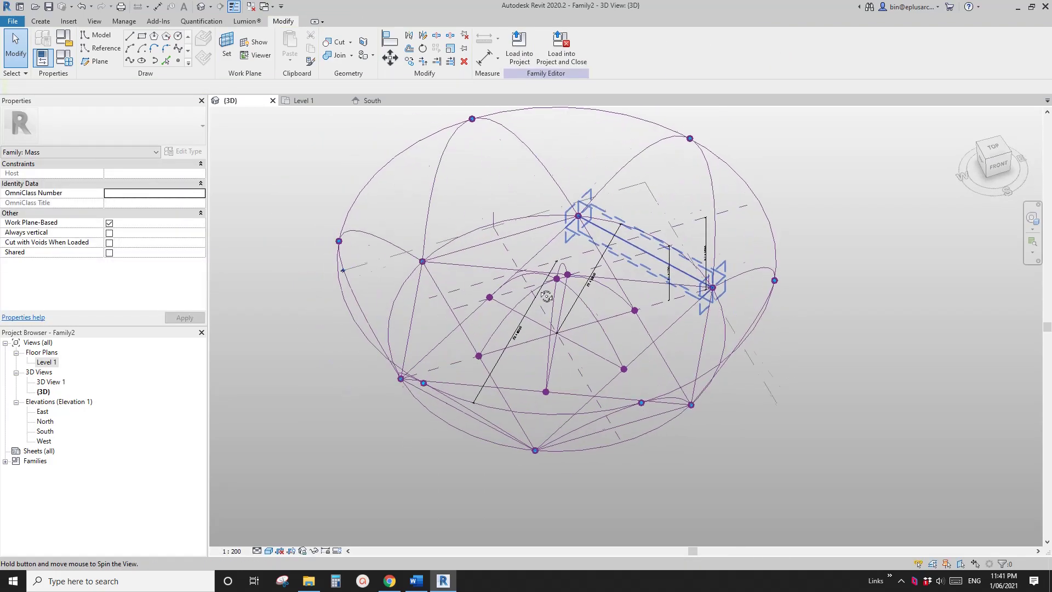
{"action": "left_click", "coordinate": [524, 150]}
{"action": "left_click", "coordinate": [520, 236], "text": "ctrl"}
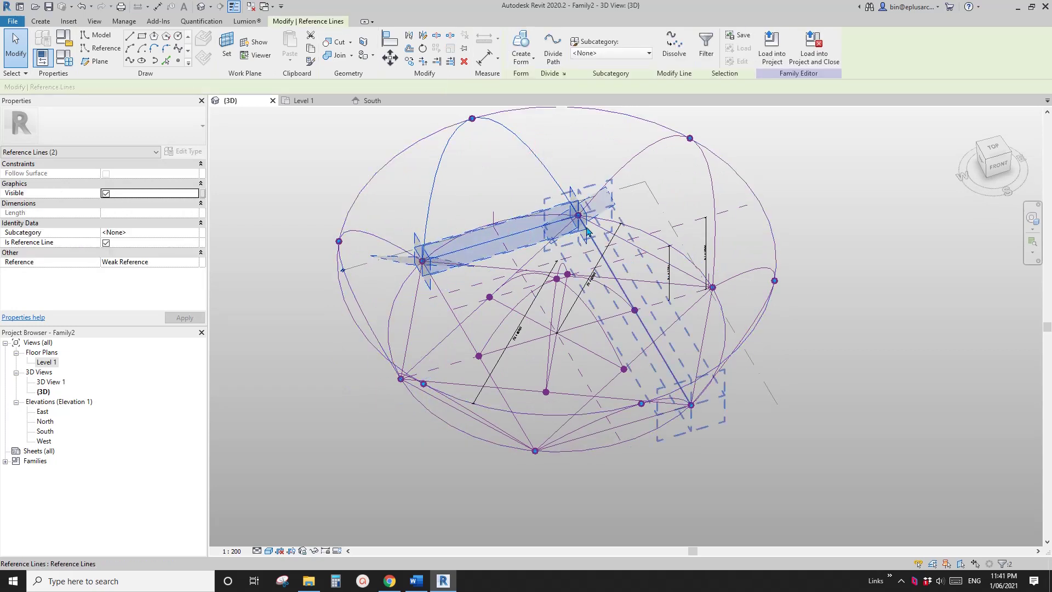
{"action": "middle_click_drag", "start_coordinate": [496, 145], "coordinate": [707, 200], "text": "shift"}
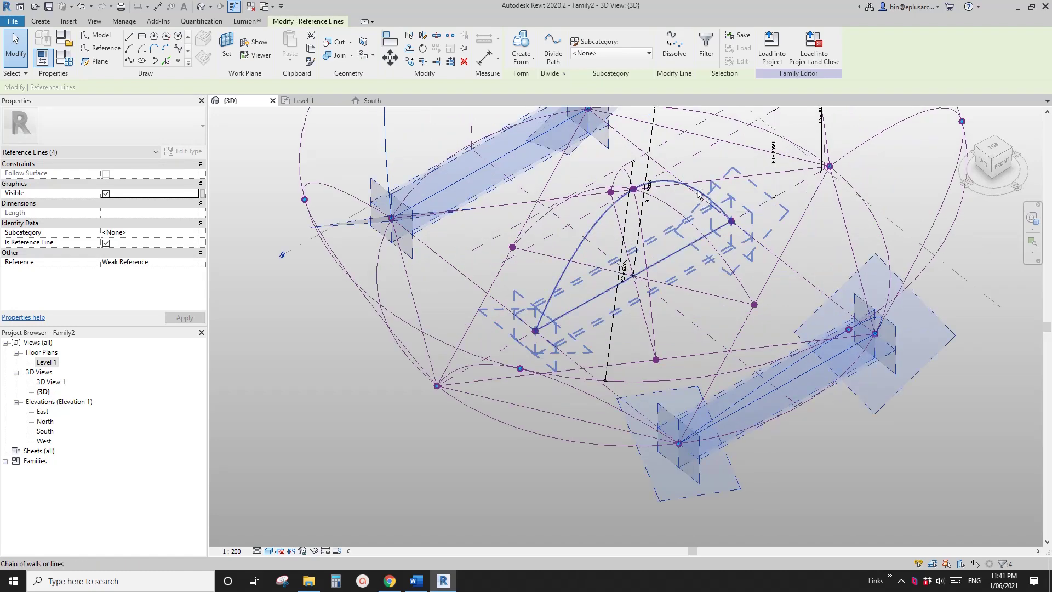
{"action": "left_click", "coordinate": [697, 191], "text": "ctrl"}
{"action": "middle_click_drag", "start_coordinate": [691, 181], "coordinate": [633, 192]}
{"action": "left_click", "coordinate": [520, 44]}
{"action": "middle_click_drag", "start_coordinate": [532, 51], "coordinate": [621, 53], "text": "shift"}
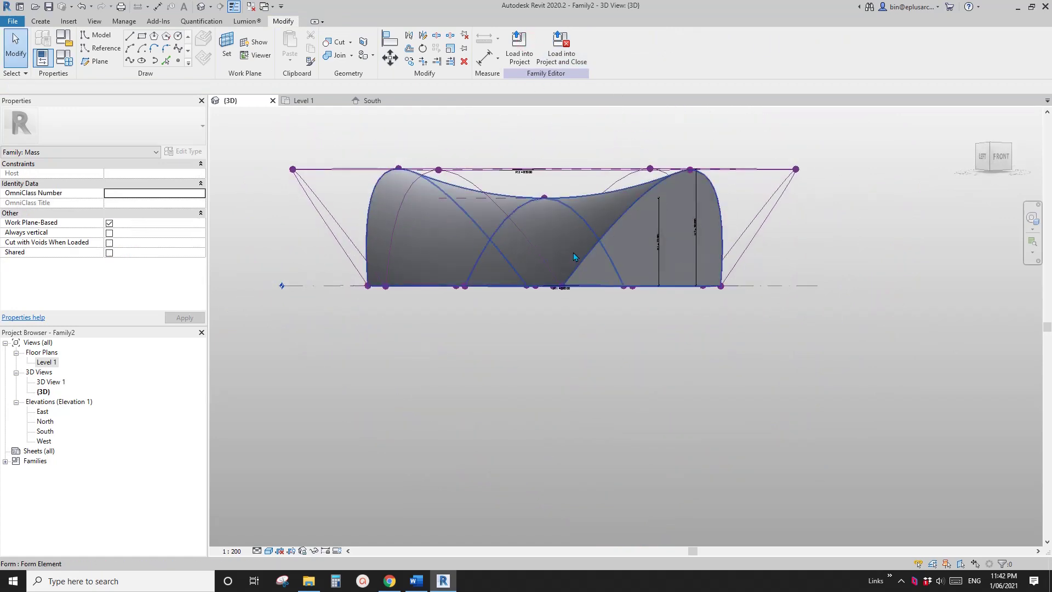
{"action": "middle_click_drag", "start_coordinate": [573, 256], "coordinate": [463, 170], "text": "shift"}
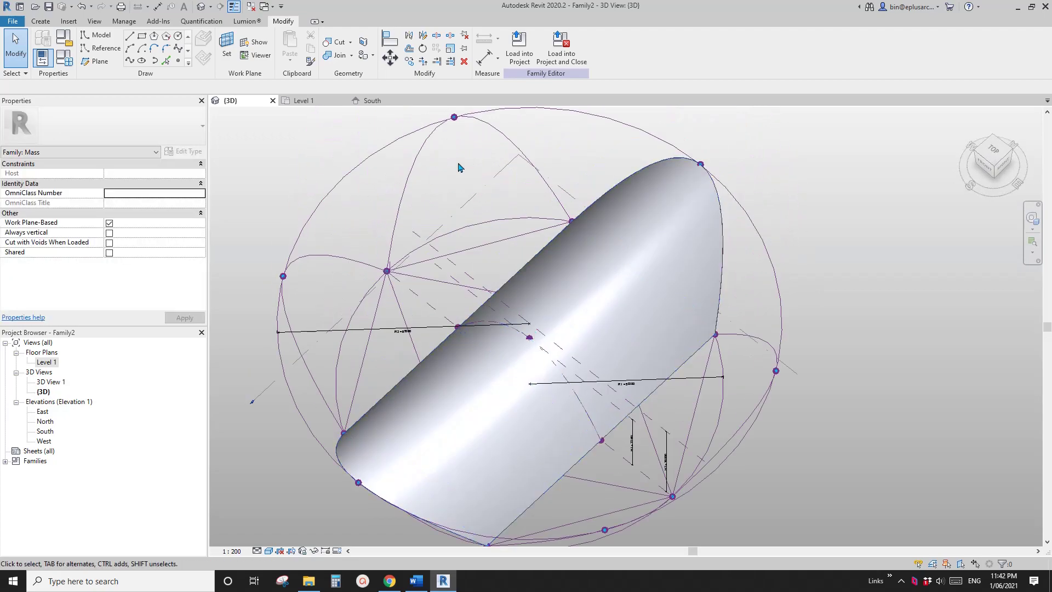
{"action": "left_click", "coordinate": [487, 245]}
{"action": "left_click", "coordinate": [486, 241], "text": "ctrl"}
{"action": "middle_click_drag", "start_coordinate": [503, 253], "coordinate": [606, 453], "text": "shift"}
{"action": "middle_click_drag", "start_coordinate": [619, 351], "coordinate": [500, 321], "text": "shift"}
{"action": "left_click", "coordinate": [612, 322], "text": "ctrl"}
{"action": "key", "text": "Escape"}
Step: Temporarily hide the first vault form to expose the reference arches beneath it
{"action": "left_click", "coordinate": [616, 349]}
{"action": "key", "text": "h"}
{"action": "key", "text": "h"}
Step: Create the second vault form from the next pair of opposite perimeter arches and their central arch, including the base lines
{"action": "left_click", "coordinate": [429, 287]}
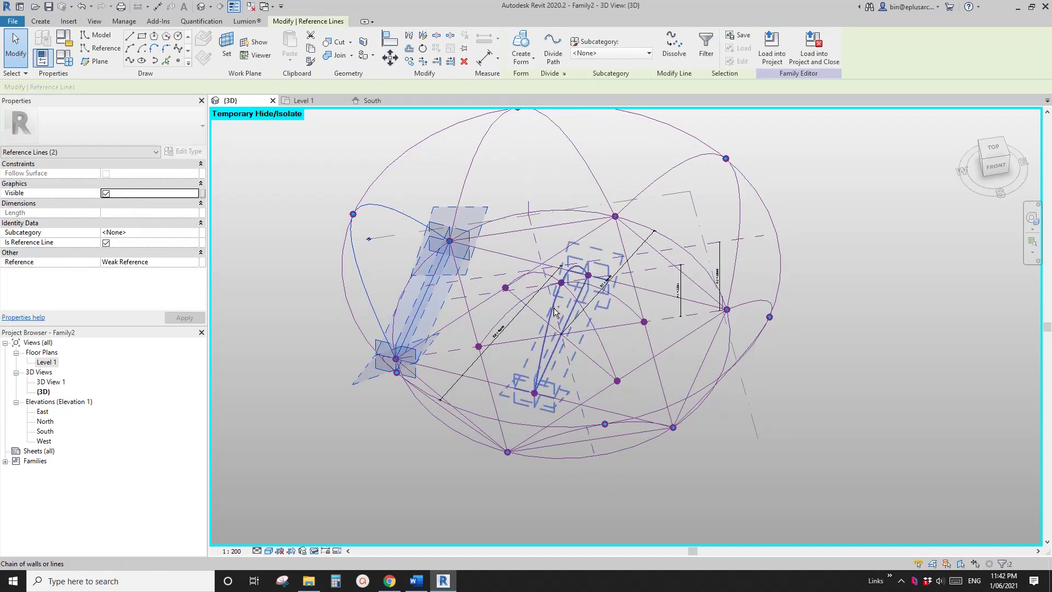
{"action": "left_click", "coordinate": [554, 309], "text": "ctrl"}
{"action": "middle_click_drag", "start_coordinate": [568, 323], "coordinate": [691, 285], "text": "shift"}
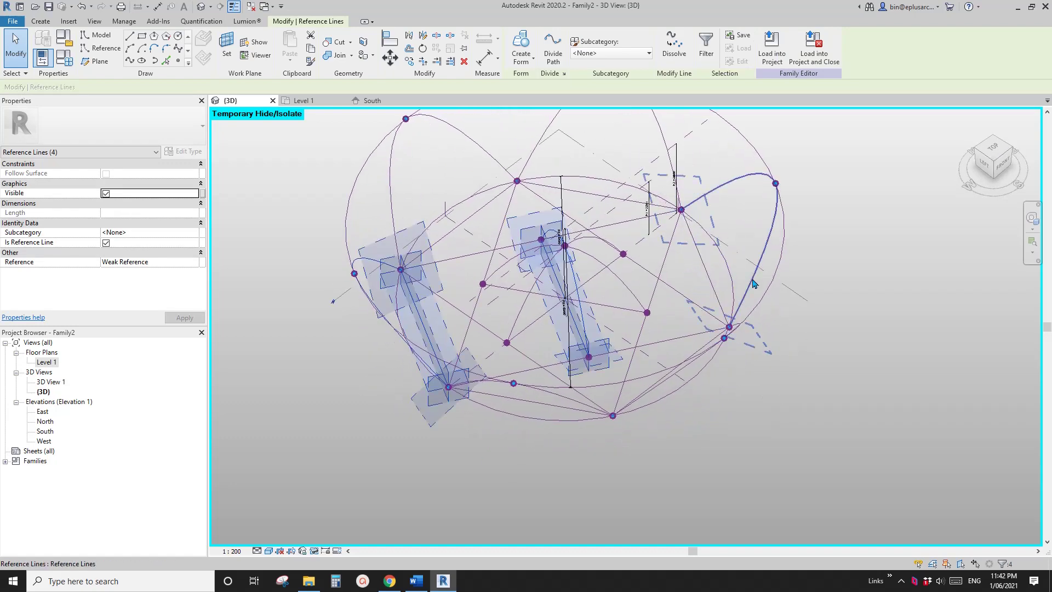
{"action": "left_click", "coordinate": [749, 177], "text": "ctrl"}
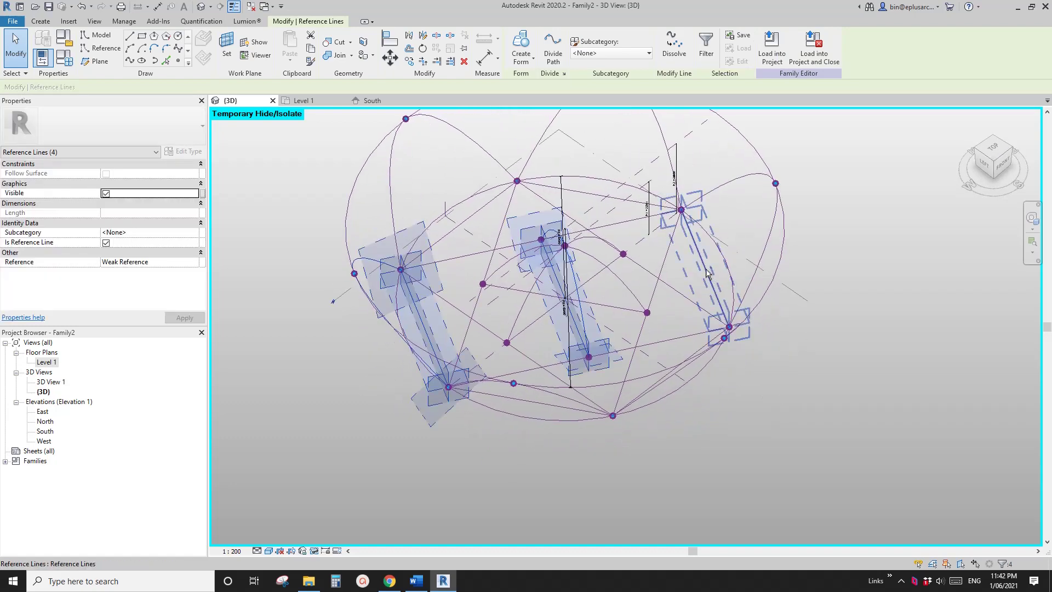
{"action": "left_click", "coordinate": [528, 50]}
{"action": "middle_click_drag", "start_coordinate": [597, 188], "coordinate": [595, 338], "text": "shift"}
Step: Restore the temporarily hidden first vault to display both vaults together
{"action": "left_click", "coordinate": [608, 383]}
{"action": "scroll", "coordinate": [597, 346], "scroll_direction": "down", "scroll_amount": 2}
{"action": "scroll", "coordinate": [595, 338], "scroll_direction": "up", "scroll_amount": 2}
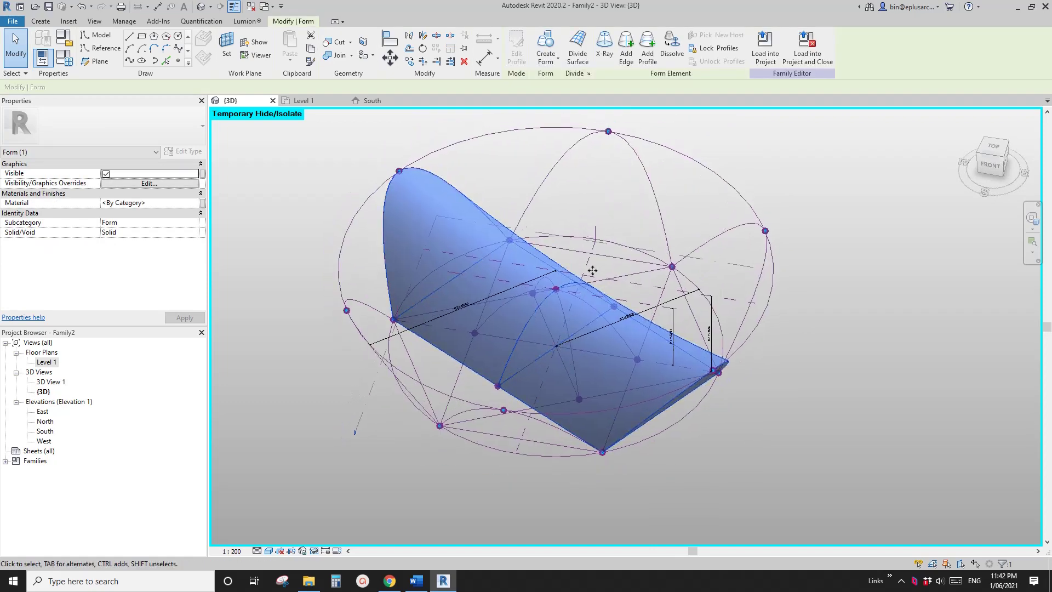
{"action": "key", "text": "h"}
{"action": "key", "text": "r"}
{"action": "key", "text": "Escape"}
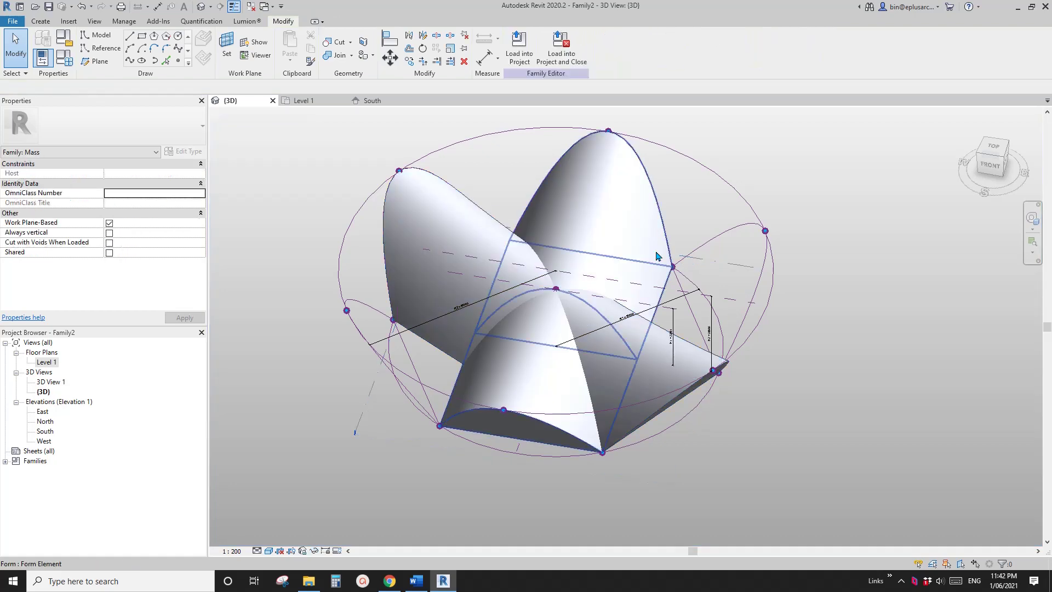
Step: Temporarily hide both vault forms, leaving the reference arches and base lines accessible
{"action": "left_click", "coordinate": [572, 208]}
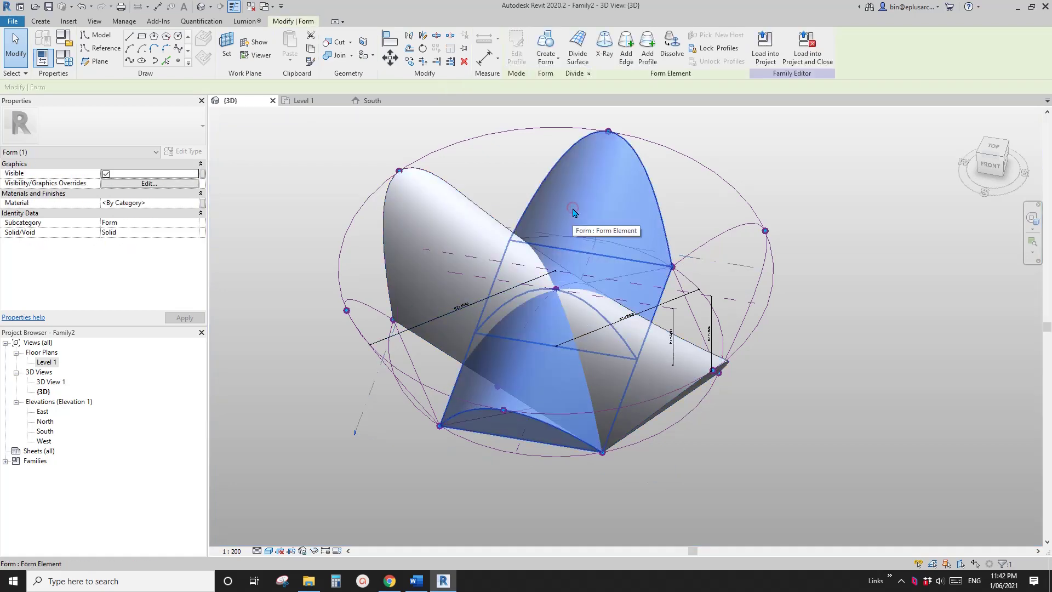
{"action": "key", "text": "h"}
{"action": "key", "text": "h"}
{"action": "left_click", "coordinate": [466, 230]}
{"action": "key", "text": "h"}
{"action": "key", "text": "h"}
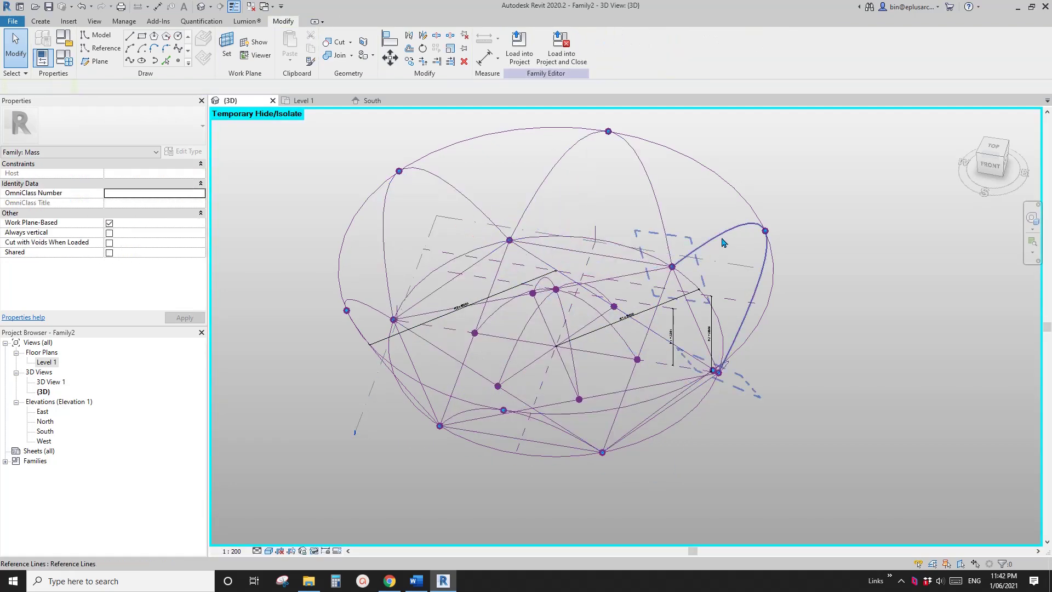
Step: Create the third vault form from the remaining two opposite perimeter arches and their central arch, including the base lines
{"action": "left_click", "coordinate": [724, 241]}
{"action": "middle_click_drag", "start_coordinate": [681, 340], "coordinate": [610, 373], "text": "shift"}
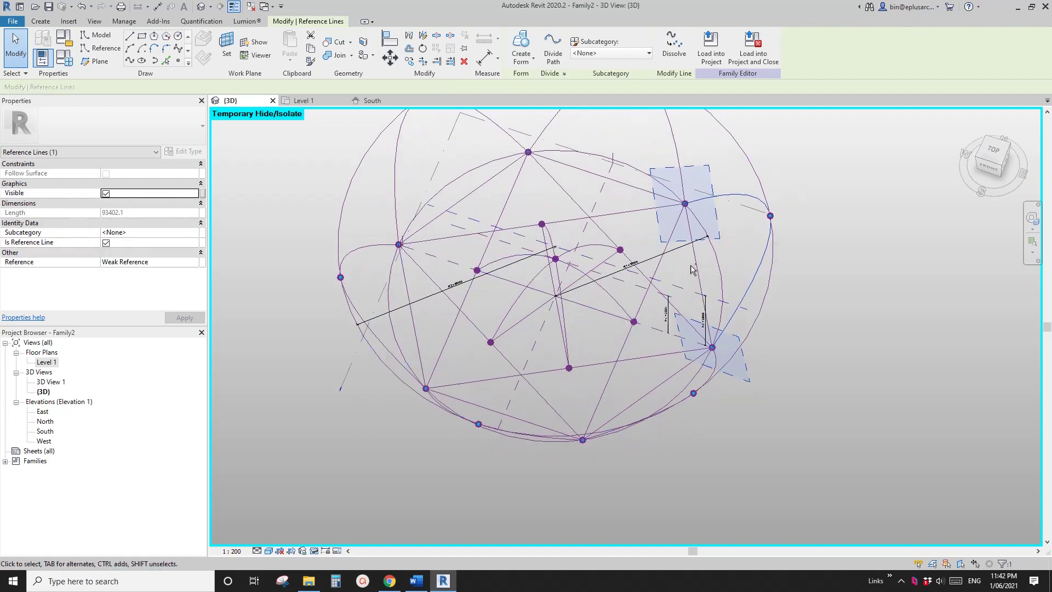
{"action": "left_click", "coordinate": [408, 287], "text": "ctrl"}
{"action": "left_click", "coordinate": [357, 248], "text": "ctrl"}
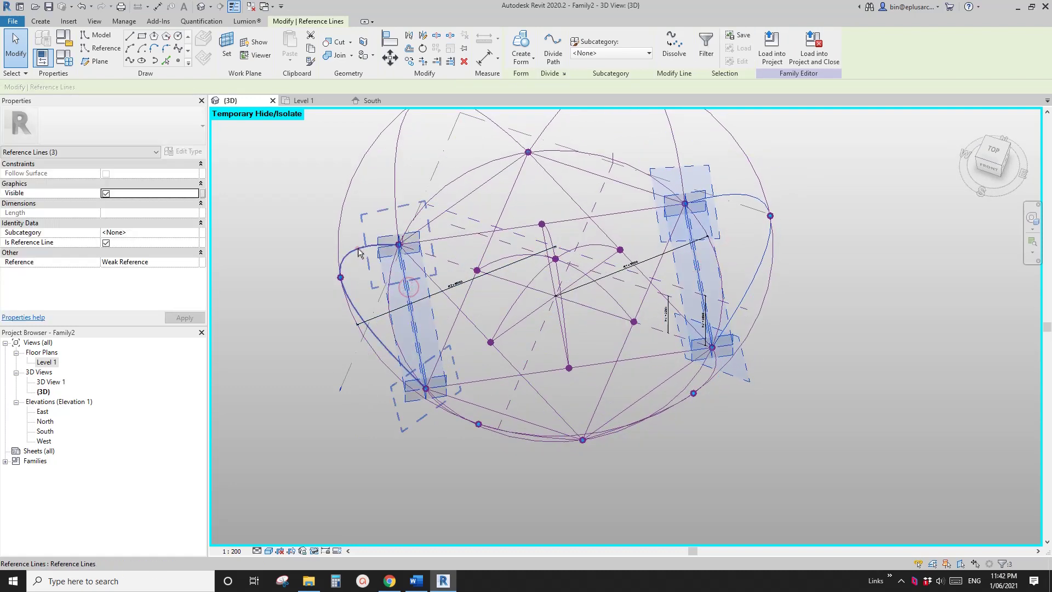
{"action": "middle_click_drag", "start_coordinate": [722, 294], "coordinate": [597, 254], "text": "shift"}
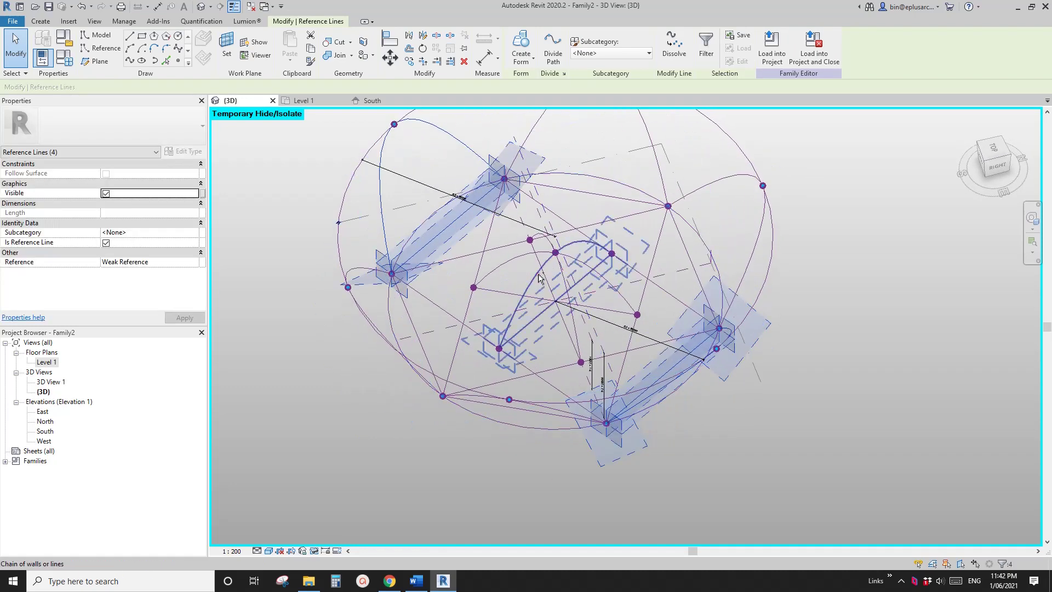
{"action": "left_click", "coordinate": [520, 64]}
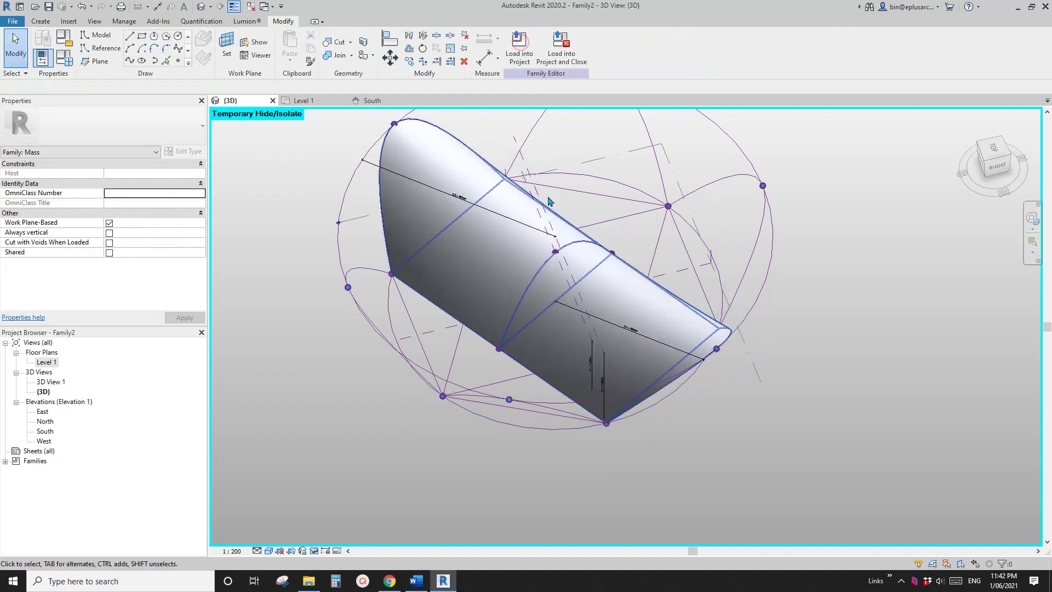
{"action": "middle_click_drag", "start_coordinate": [523, 256], "coordinate": [603, 221]}
Step: Reset the temporary hiding so that all three crossing vaults are displayed
{"action": "key", "text": "r"}
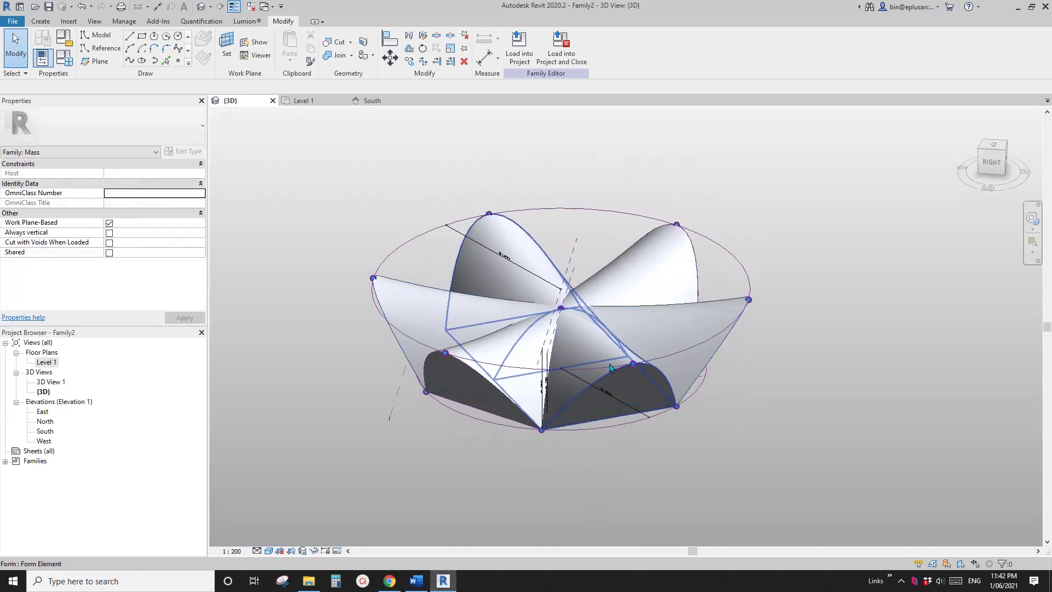
{"action": "scroll", "coordinate": [623, 384], "scroll_direction": "up", "scroll_amount": 2}
{"action": "middle_click_drag", "start_coordinate": [659, 310], "coordinate": [471, 175], "text": "shift"}
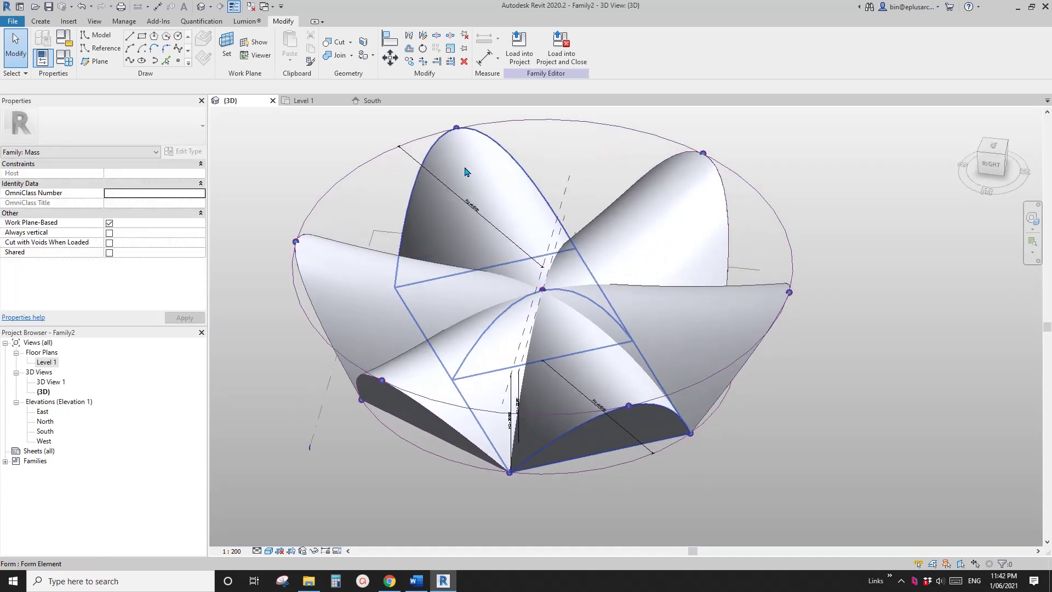
Step: Join the geometry of the third vault with one of the vaults crossing it
{"action": "left_click", "coordinate": [338, 57]}
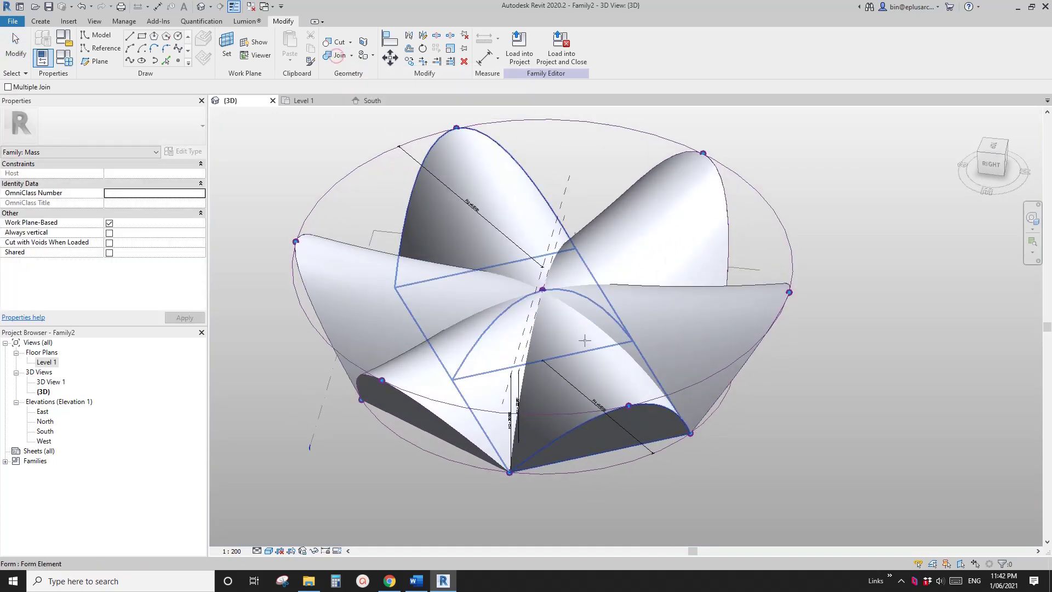
{"action": "left_click", "coordinate": [603, 371]}
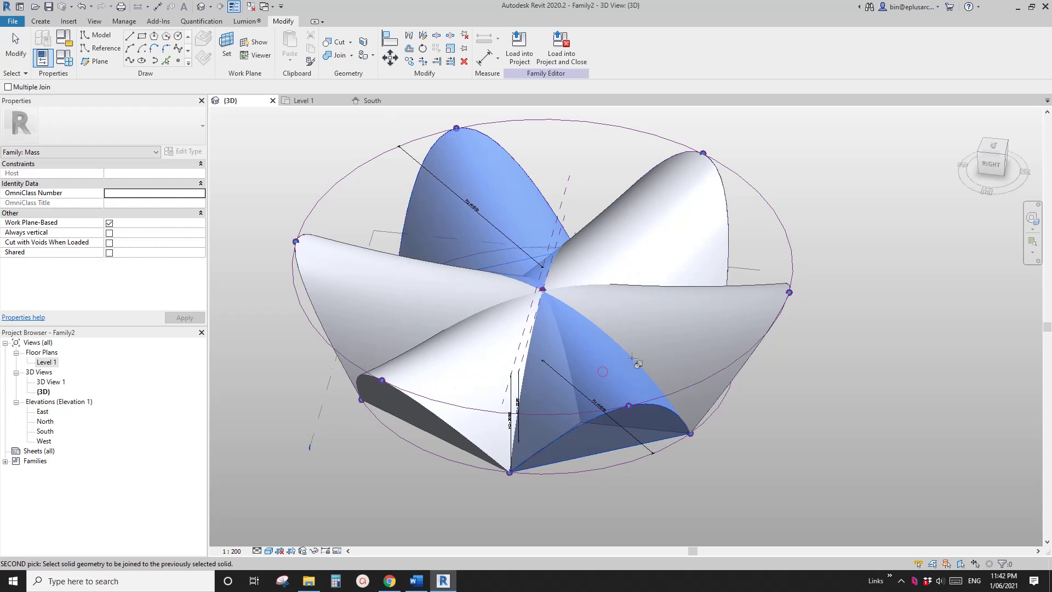
{"action": "left_click", "coordinate": [677, 326]}
{"action": "middle_click_drag", "start_coordinate": [665, 386], "coordinate": [481, 247]}
{"action": "key", "text": "Escape"}
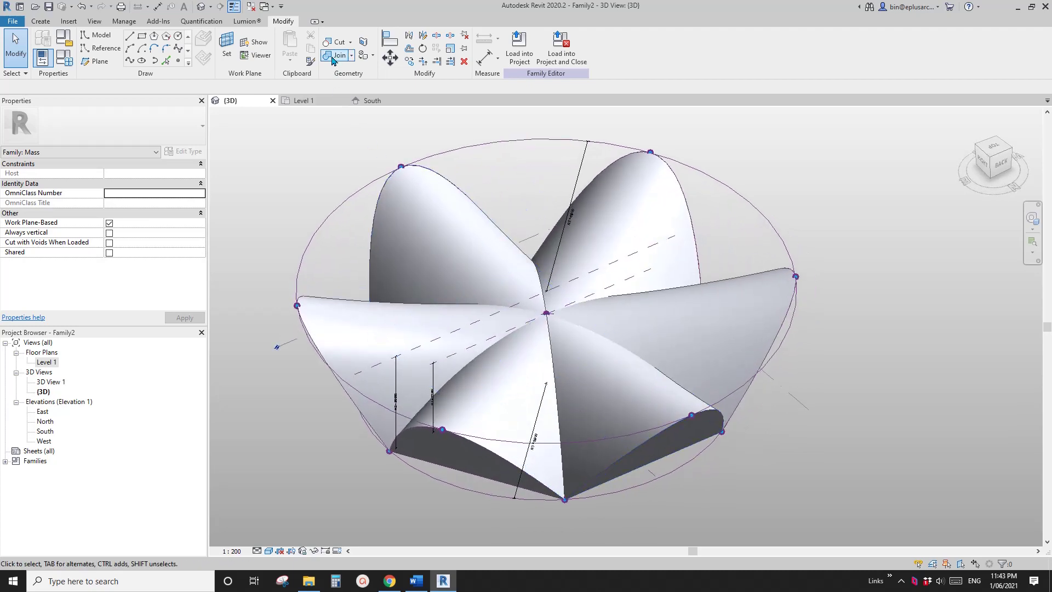
Step: Try to join the remaining vault to the already joined pair of vaults
{"action": "left_click", "coordinate": [332, 55]}
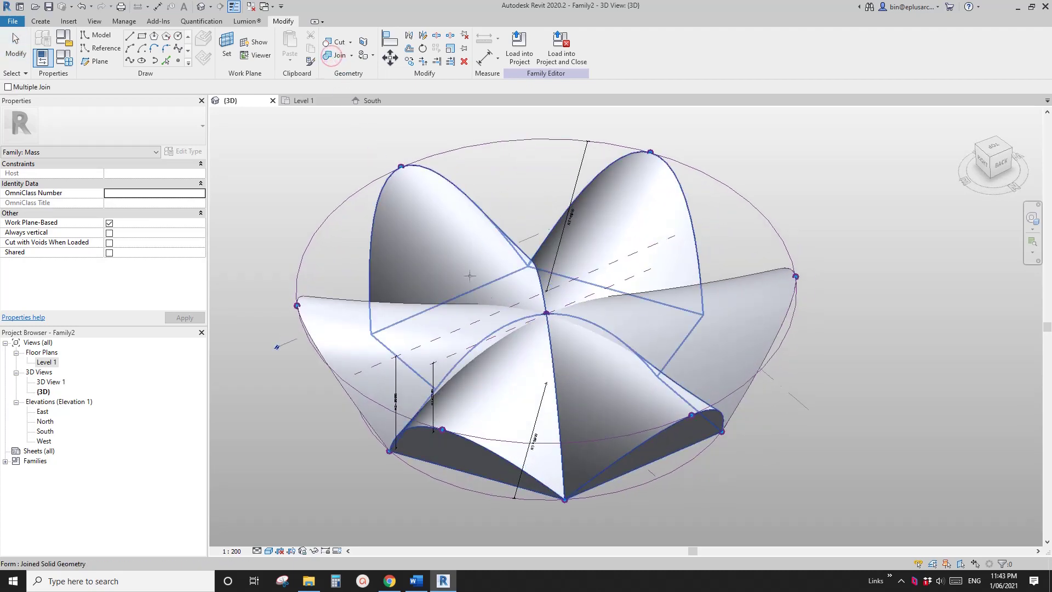
{"action": "left_click", "coordinate": [535, 376]}
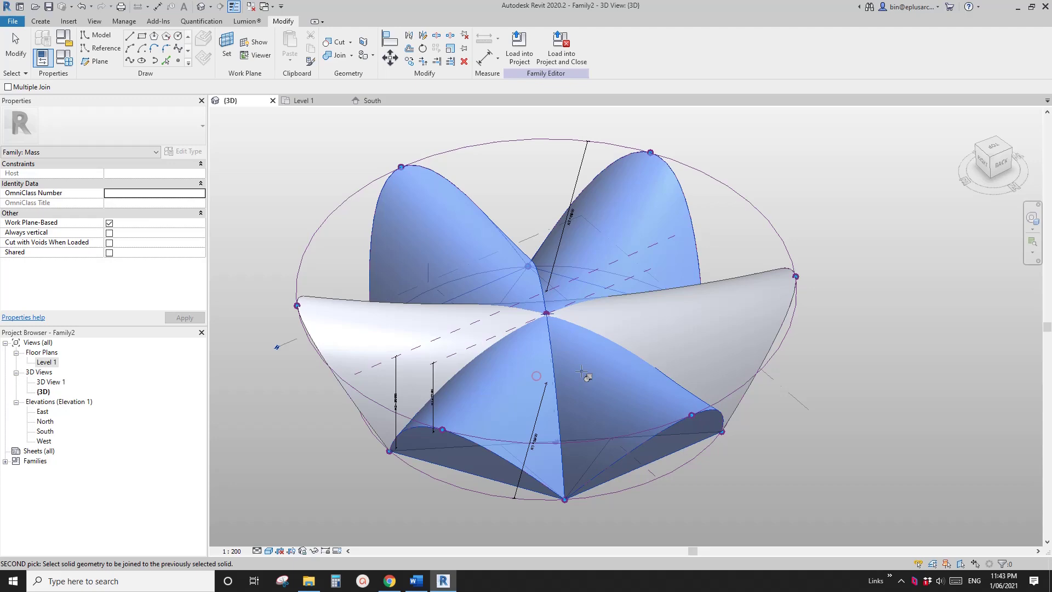
{"action": "left_click", "coordinate": [711, 345]}
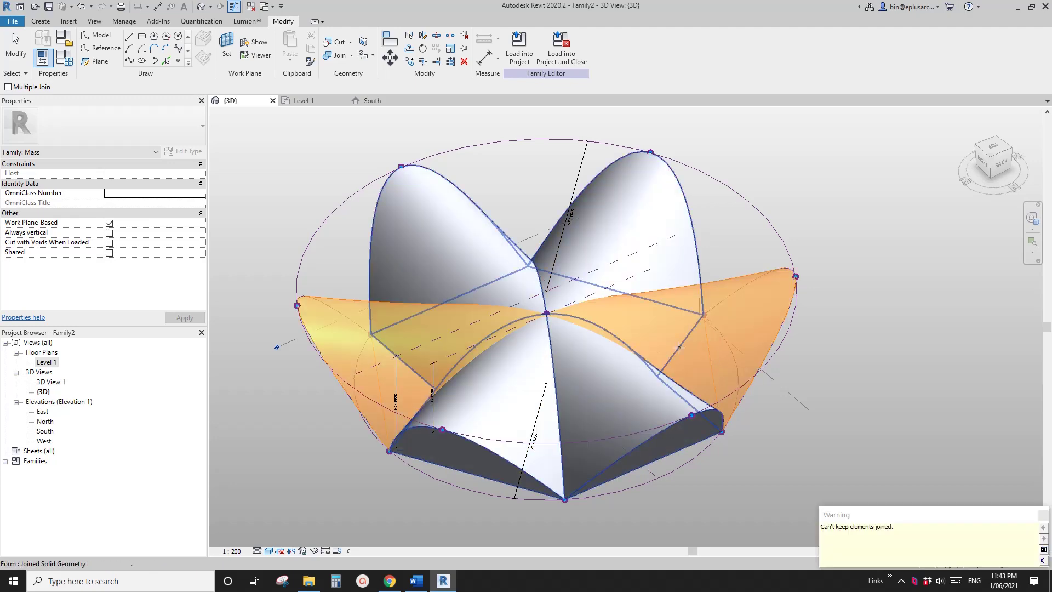
Step: Leave the Join command and examine where the three crossing vaults meet at the shared apex point
{"action": "middle_click_drag", "start_coordinate": [626, 399], "coordinate": [630, 308]}
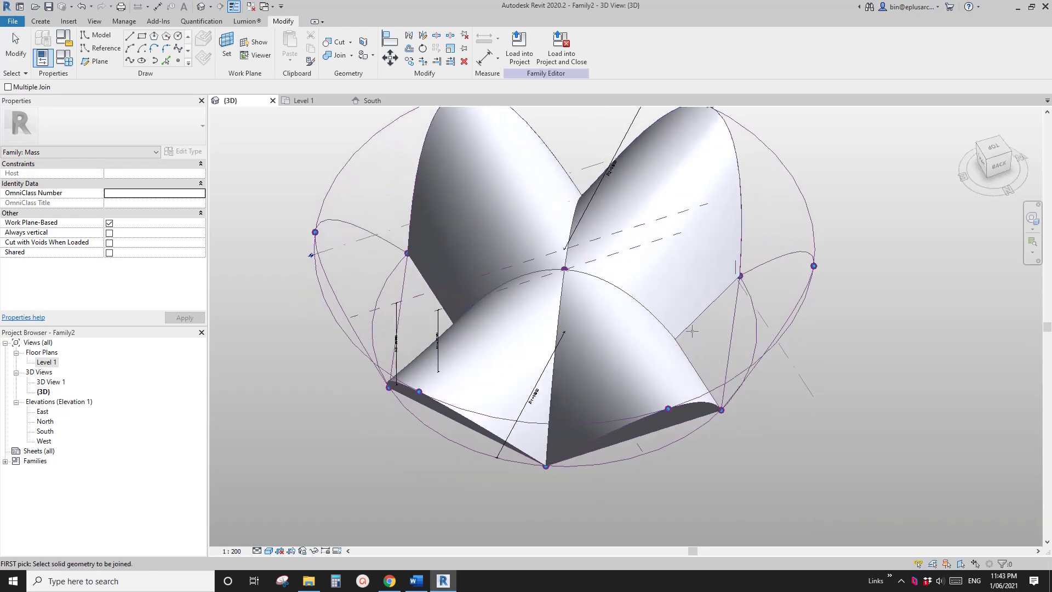
{"action": "key", "text": "Escape"}
{"action": "middle_click_drag", "start_coordinate": [567, 288], "coordinate": [565, 303]}
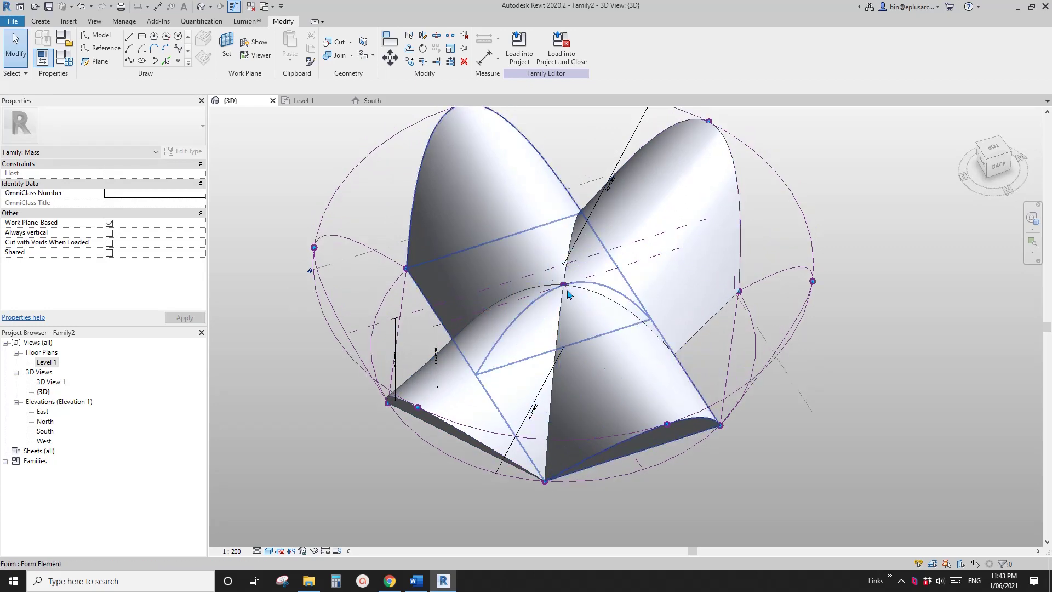
{"action": "scroll", "coordinate": [559, 287], "scroll_direction": "up", "scroll_amount": 3}
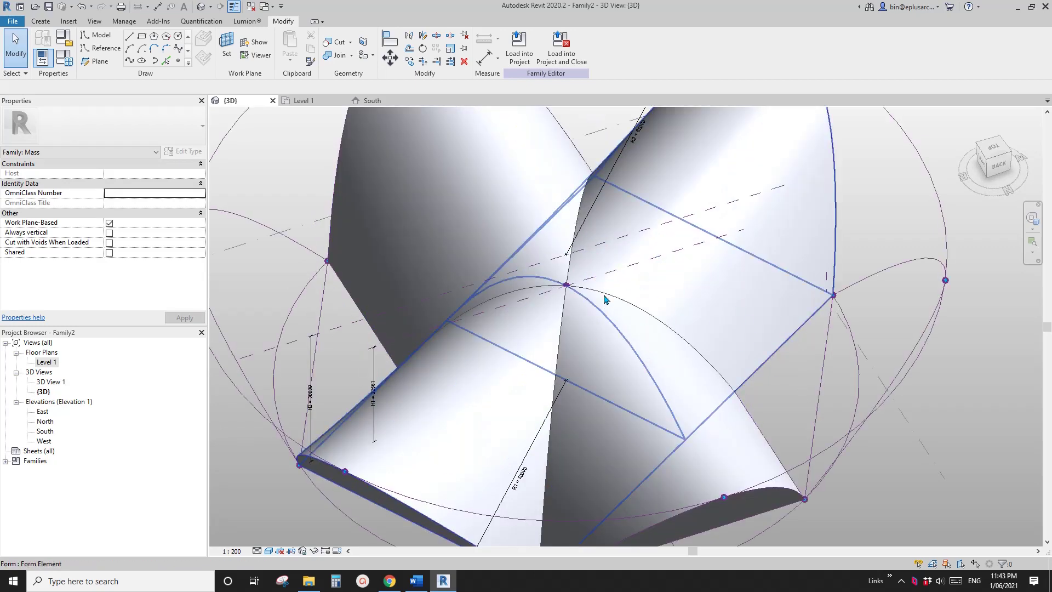
{"action": "middle_click_drag", "start_coordinate": [579, 294], "coordinate": [596, 296]}
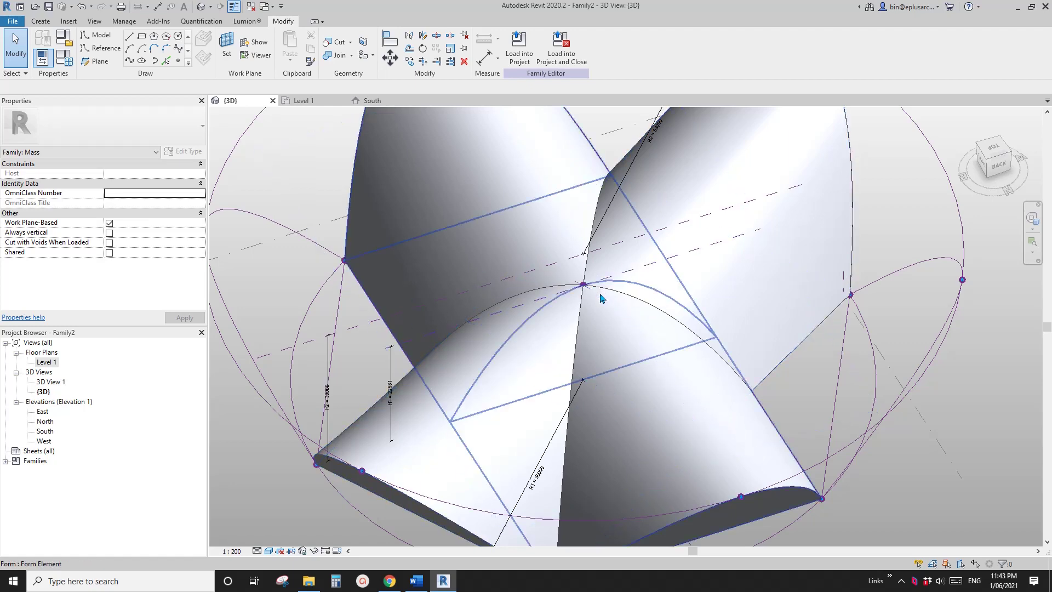
{"action": "scroll", "coordinate": [601, 297], "scroll_direction": "down", "scroll_amount": 4}
{"action": "middle_click_drag", "start_coordinate": [606, 298], "coordinate": [536, 284], "text": "shift"}
{"action": "scroll", "coordinate": [646, 290], "scroll_direction": "up", "scroll_amount": 4}
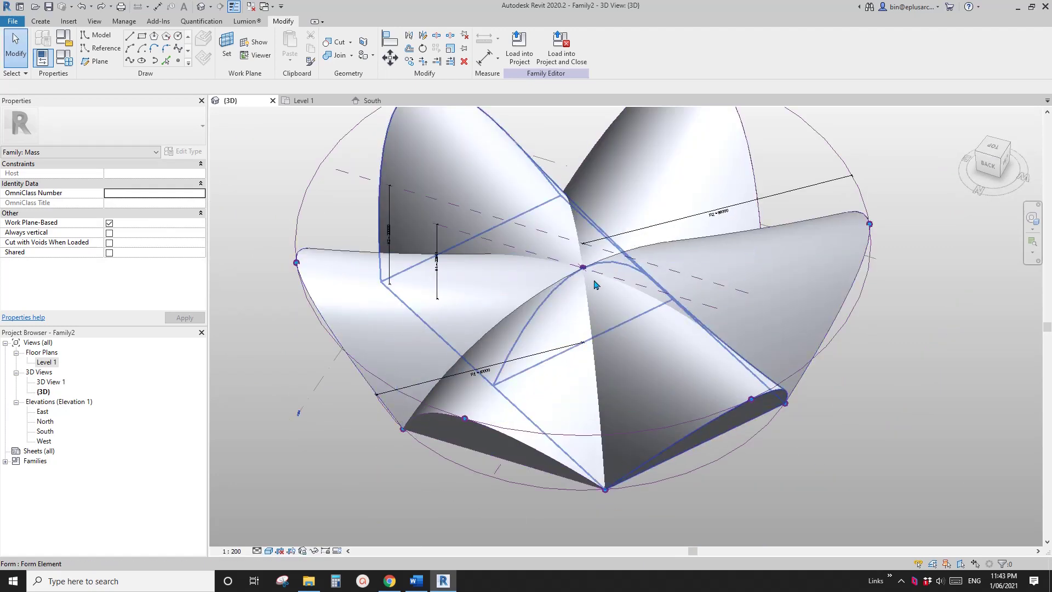
Step: Dissolve the unjoined vault form back into its reference lines
{"action": "left_click", "coordinate": [630, 372]}
{"action": "middle_click_drag", "start_coordinate": [630, 372], "coordinate": [629, 394]}
{"action": "middle_click_drag", "start_coordinate": [628, 394], "coordinate": [547, 315], "text": "shift"}
{"action": "scroll", "coordinate": [546, 314], "scroll_direction": "up", "scroll_amount": 2}
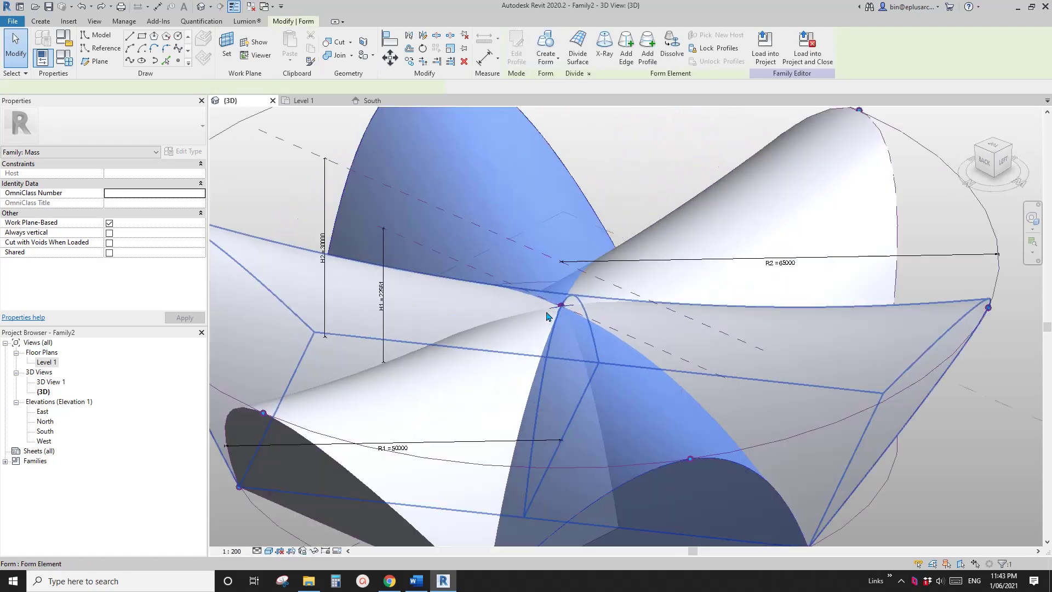
{"action": "scroll", "coordinate": [562, 301], "scroll_direction": "up", "scroll_amount": 2}
{"action": "scroll", "coordinate": [562, 301], "scroll_direction": "down", "scroll_amount": 8}
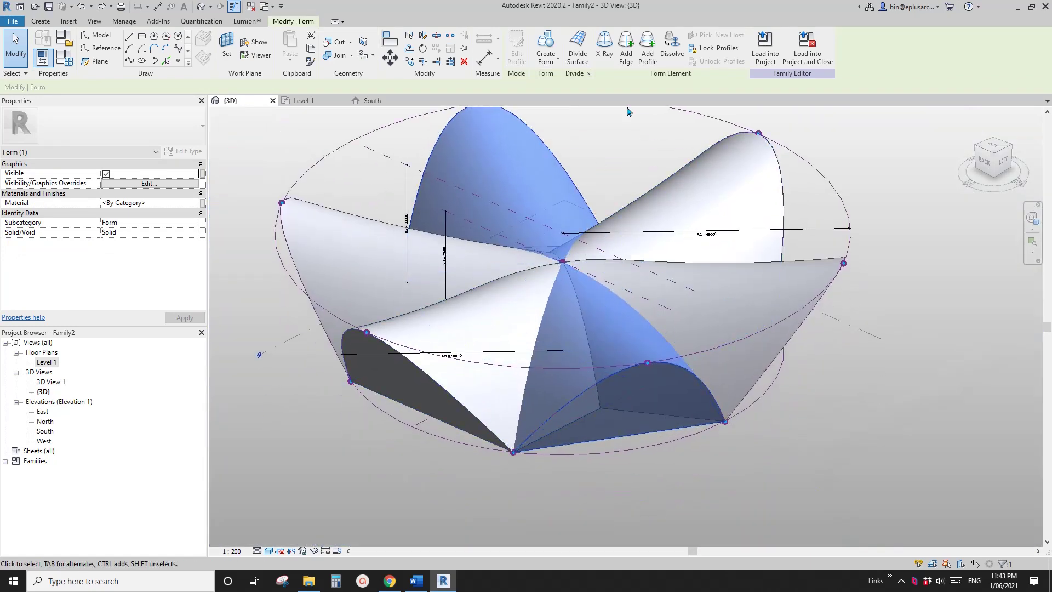
{"action": "left_click", "coordinate": [671, 47]}
{"action": "middle_click_drag", "start_coordinate": [584, 230], "coordinate": [580, 248], "text": "shift"}
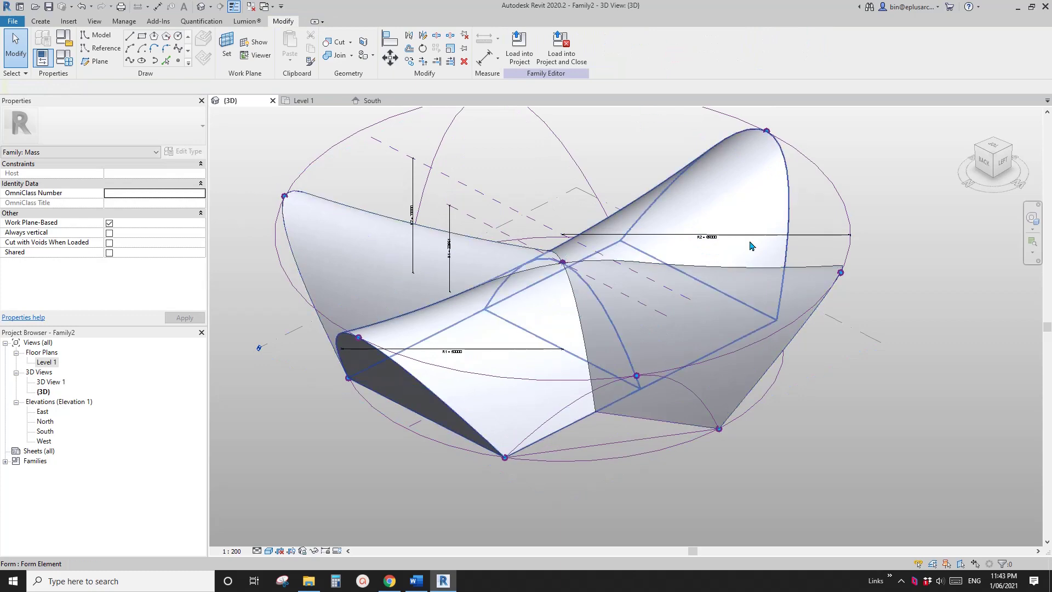
Step: Temporarily hide the two remaining vaults and their joined solid so that only the reference geometry is displayed
{"action": "left_click", "coordinate": [753, 203]}
{"action": "key", "text": "h"}
{"action": "key", "text": "h"}
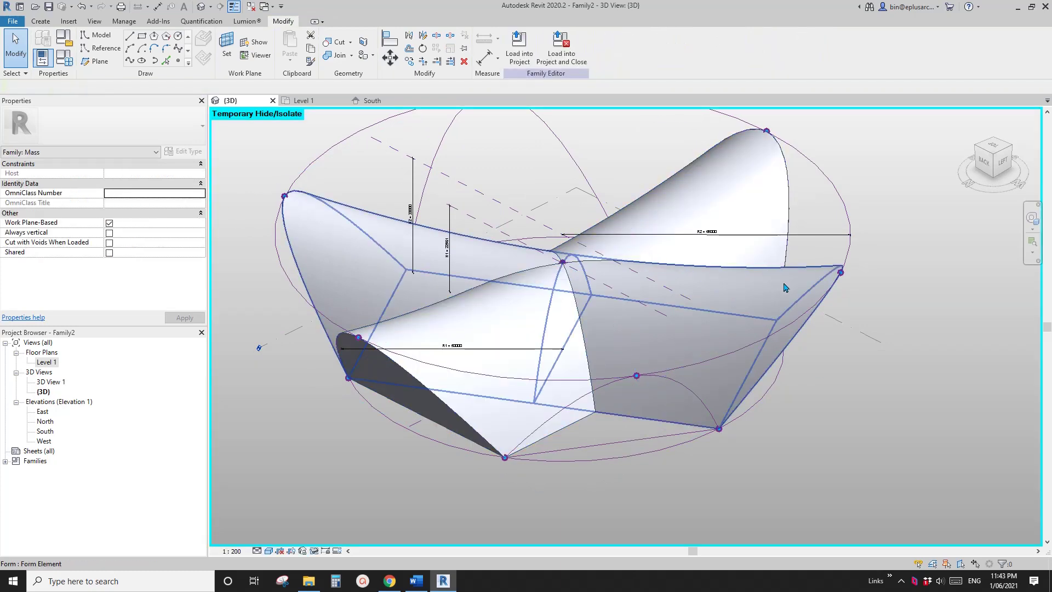
{"action": "left_click", "coordinate": [782, 281]}
{"action": "key", "text": "h"}
{"action": "key", "text": "h"}
{"action": "left_click", "coordinate": [732, 206]}
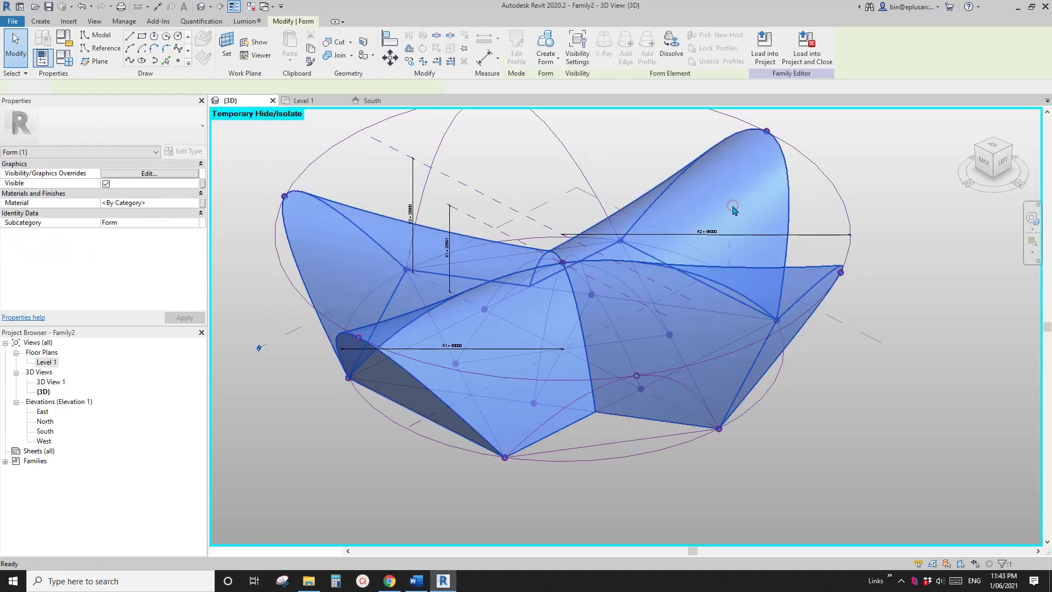
{"action": "key", "text": "h"}
{"action": "key", "text": "h"}
Step: Dissolve the central arch of the removed vault, leaving its base line in place
{"action": "scroll", "coordinate": [593, 267], "scroll_direction": "up", "scroll_amount": 3}
{"action": "scroll", "coordinate": [576, 282], "scroll_direction": "down", "scroll_amount": 1}
{"action": "middle_click_drag", "start_coordinate": [584, 304], "coordinate": [579, 344], "text": "shift"}
{"action": "key", "text": "Tab"}
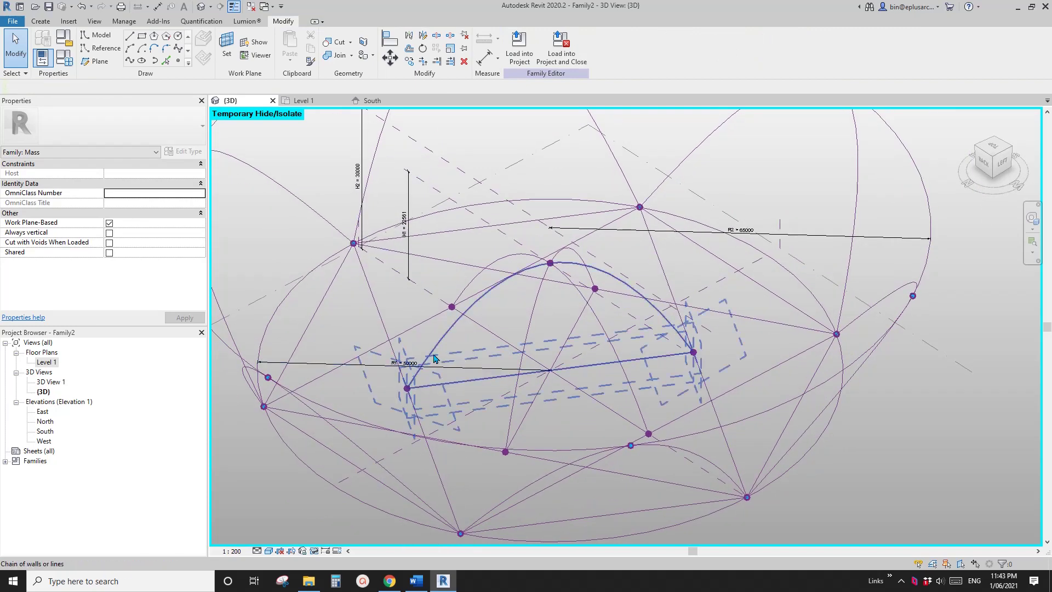
{"action": "left_click", "coordinate": [484, 300]}
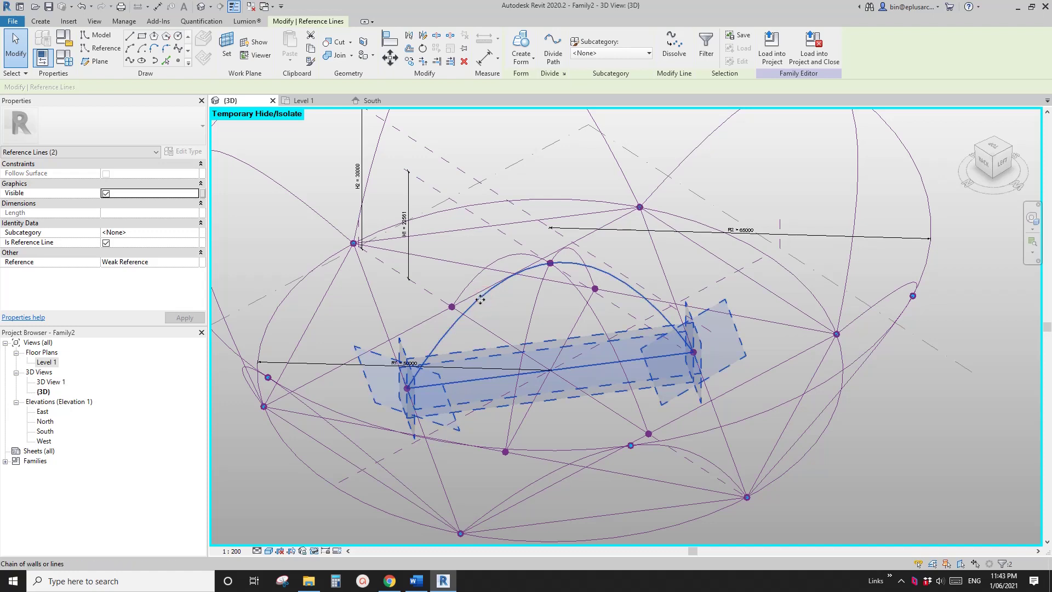
{"action": "left_click", "coordinate": [480, 300]}
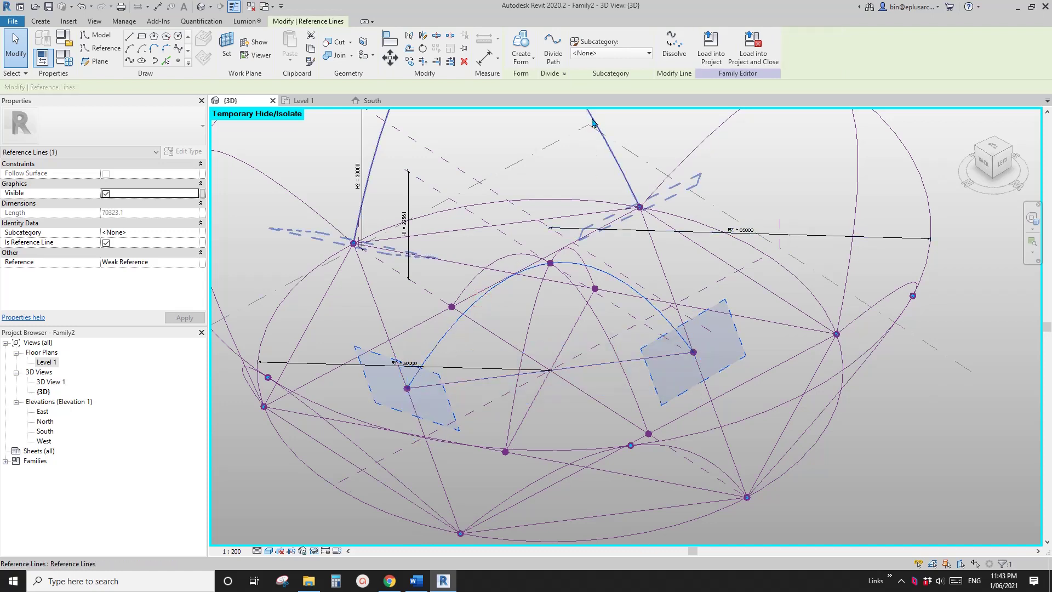
{"action": "left_click", "coordinate": [674, 44]}
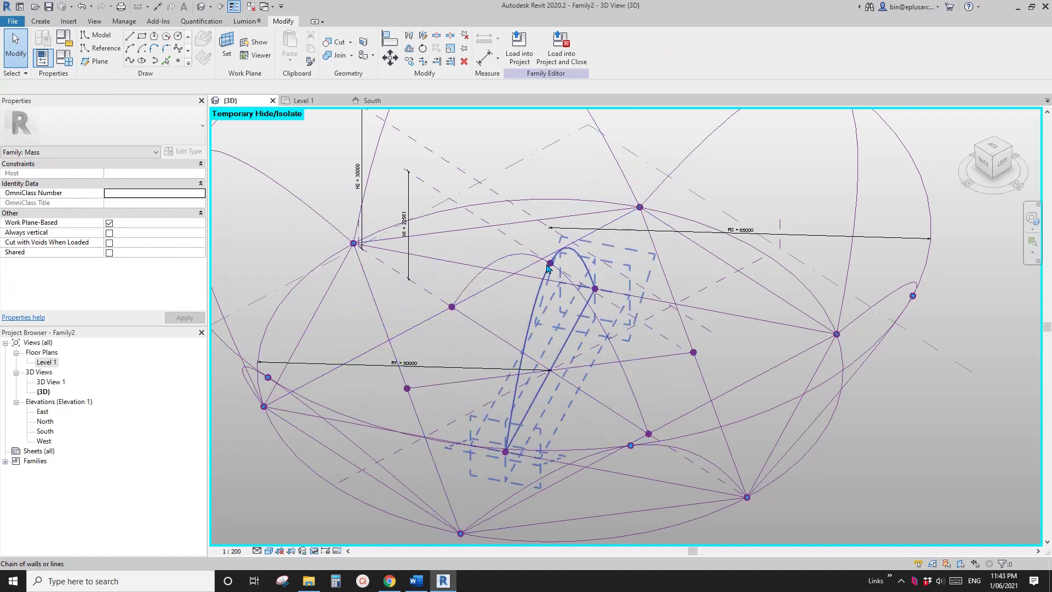
Step: Place a new reference point at the shared apex, using the existing apex point's horizontal plane as the work plane
{"action": "middle_click_drag", "start_coordinate": [536, 259], "coordinate": [531, 278]}
{"action": "key", "text": "Tab"}
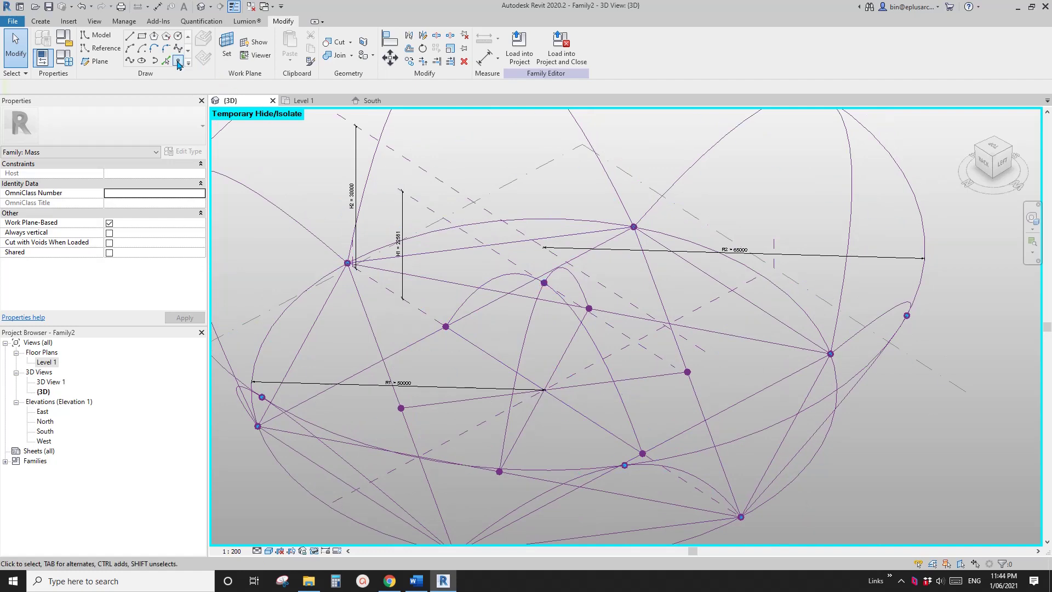
{"action": "left_click", "coordinate": [178, 62]}
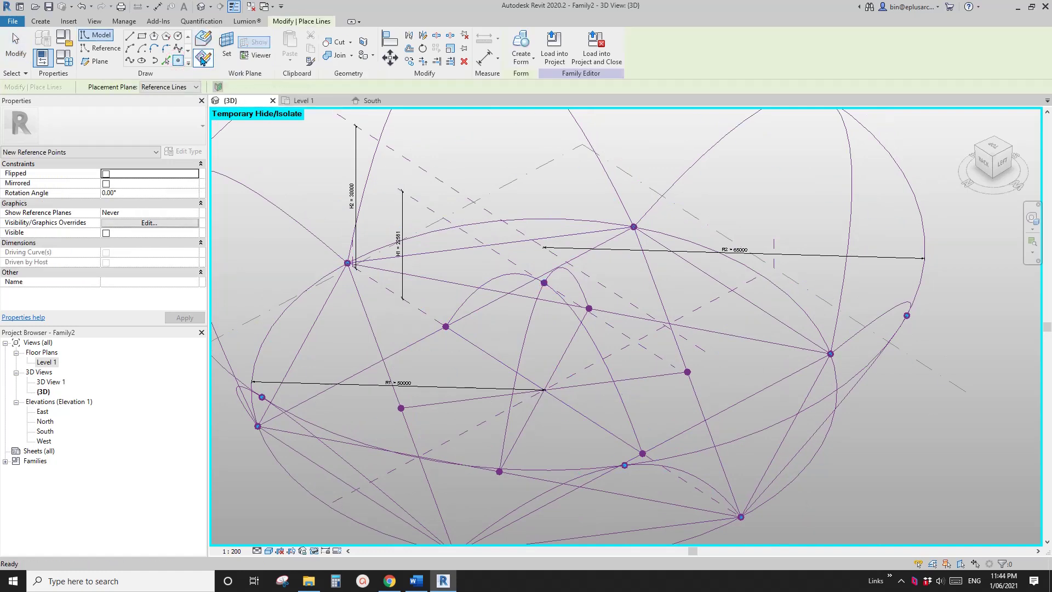
{"action": "left_click", "coordinate": [226, 47]}
{"action": "scroll", "coordinate": [544, 283], "scroll_direction": "up", "scroll_amount": 3}
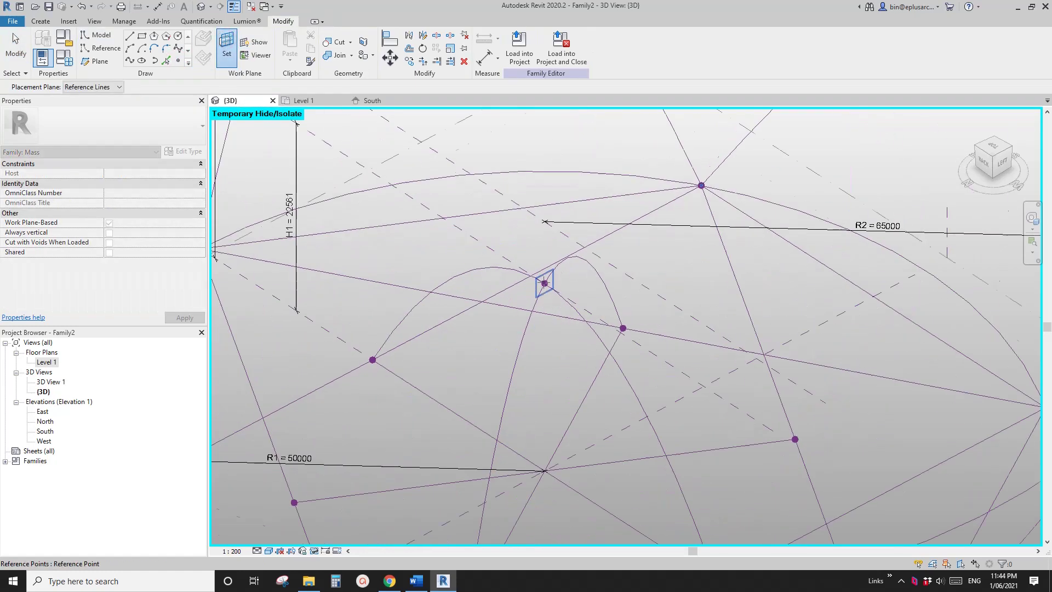
{"action": "left_click", "coordinate": [544, 283]}
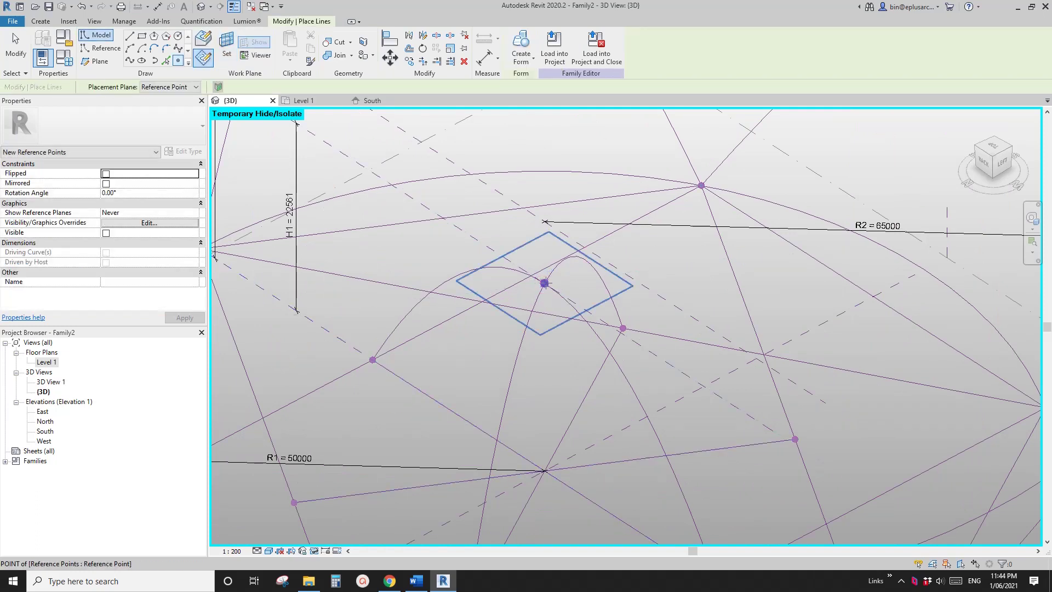
{"action": "left_click", "coordinate": [566, 327]}
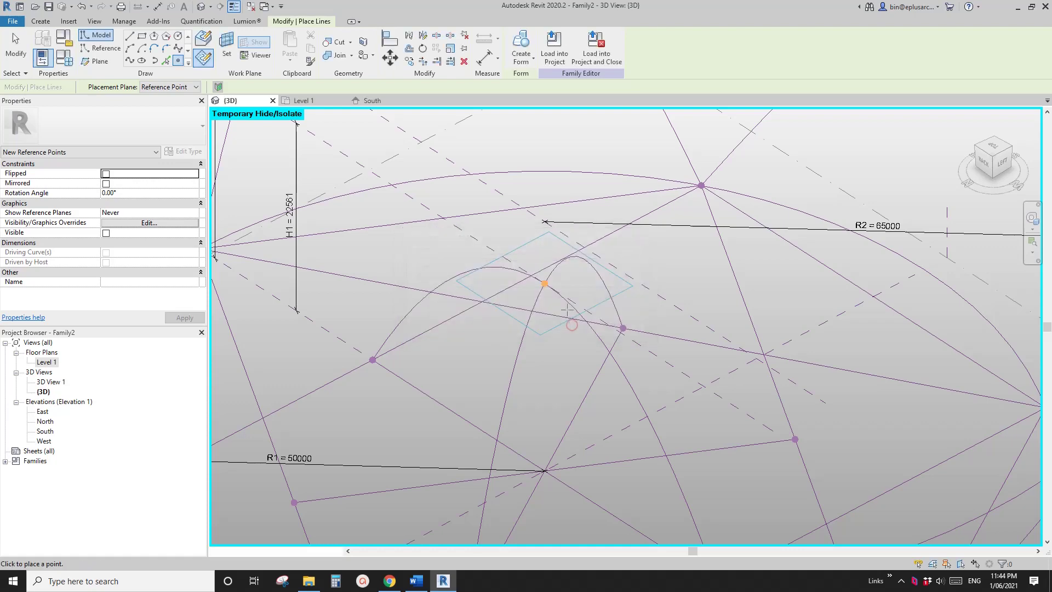
{"action": "left_click", "coordinate": [545, 284]}
Step: Shift the new apex point vertically away from its host point and set its offset to -5.0
{"action": "scroll", "coordinate": [545, 299], "scroll_direction": "up", "scroll_amount": 5}
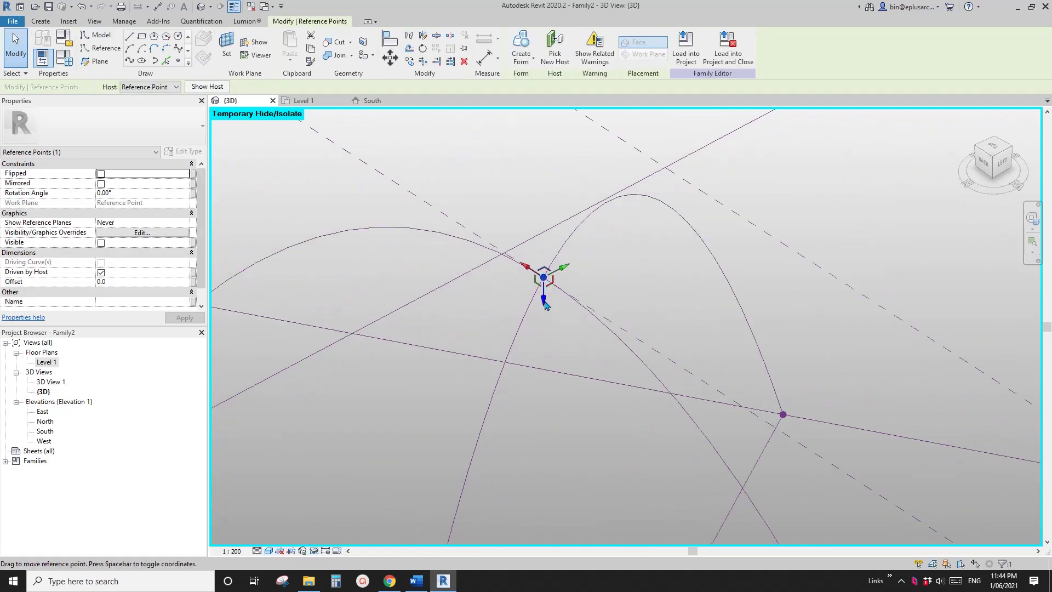
{"action": "left_click_drag", "start_coordinate": [545, 303], "coordinate": [545, 285]}
{"action": "left_click", "coordinate": [134, 281]}
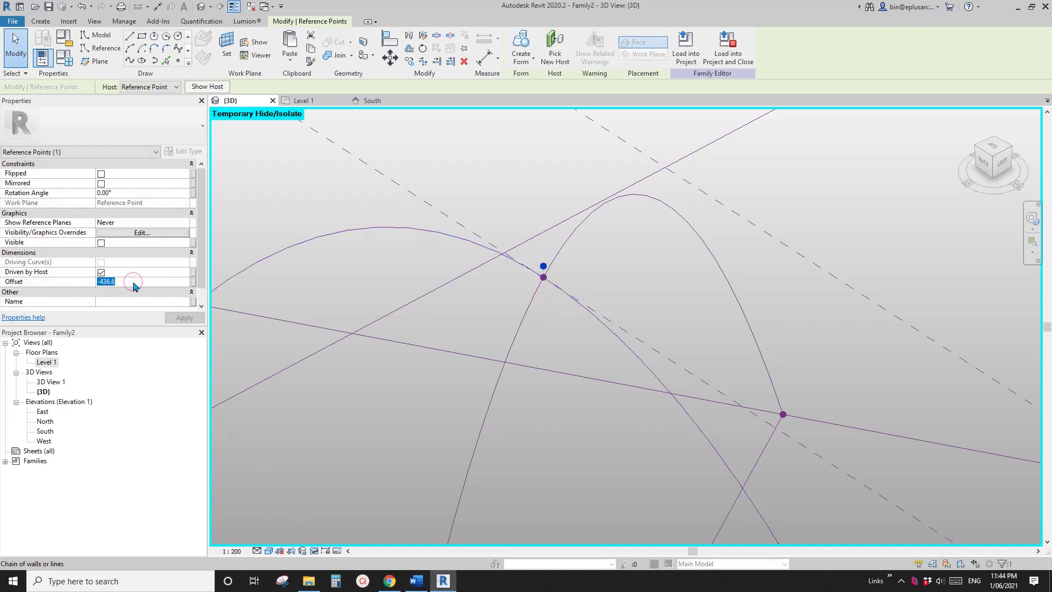
{"action": "type", "text": "-5.0"}
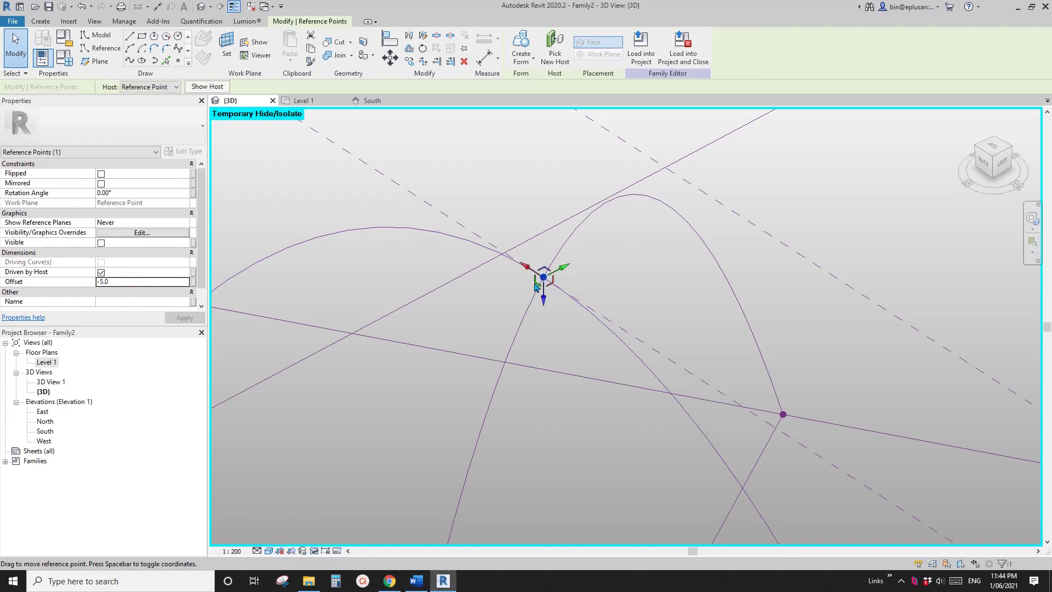
Step: Draw a spline through the offset apex point and the two central base line end points, and make it a reference line
{"action": "scroll", "coordinate": [531, 282], "scroll_direction": "down", "scroll_amount": 3}
{"action": "scroll", "coordinate": [531, 282], "scroll_direction": "down", "scroll_amount": 2}
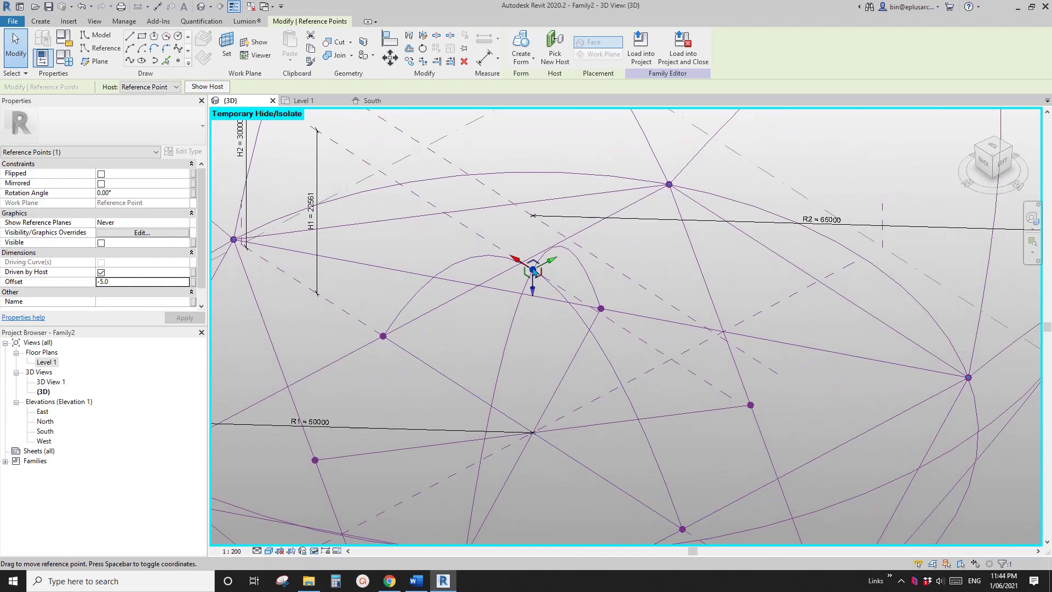
{"action": "scroll", "coordinate": [640, 298], "scroll_direction": "down", "scroll_amount": 2}
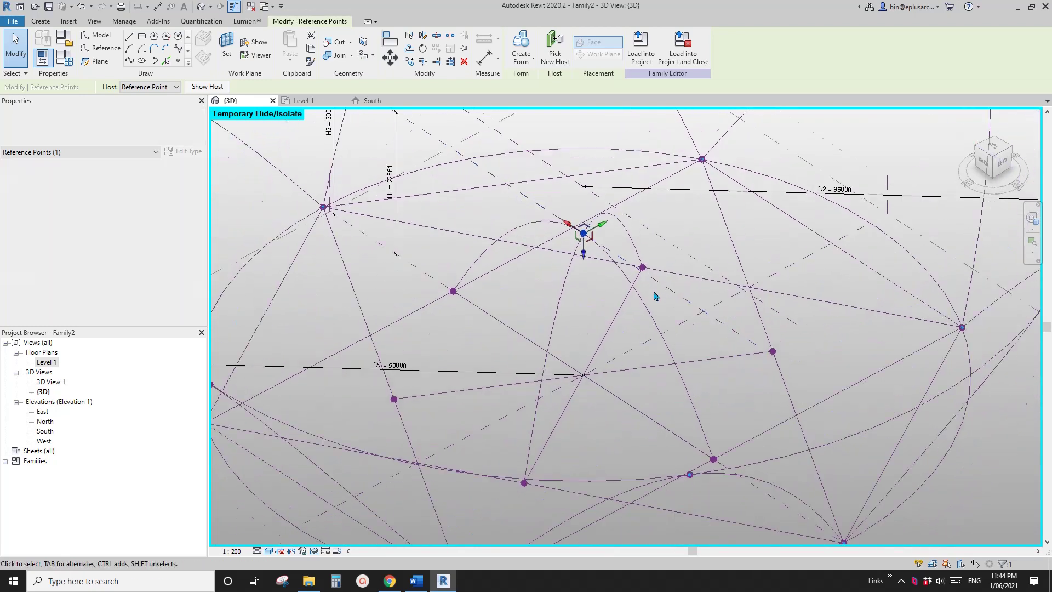
{"action": "middle_click_drag", "start_coordinate": [641, 298], "coordinate": [621, 302]}
{"action": "left_click", "coordinate": [744, 354], "text": "ctrl"}
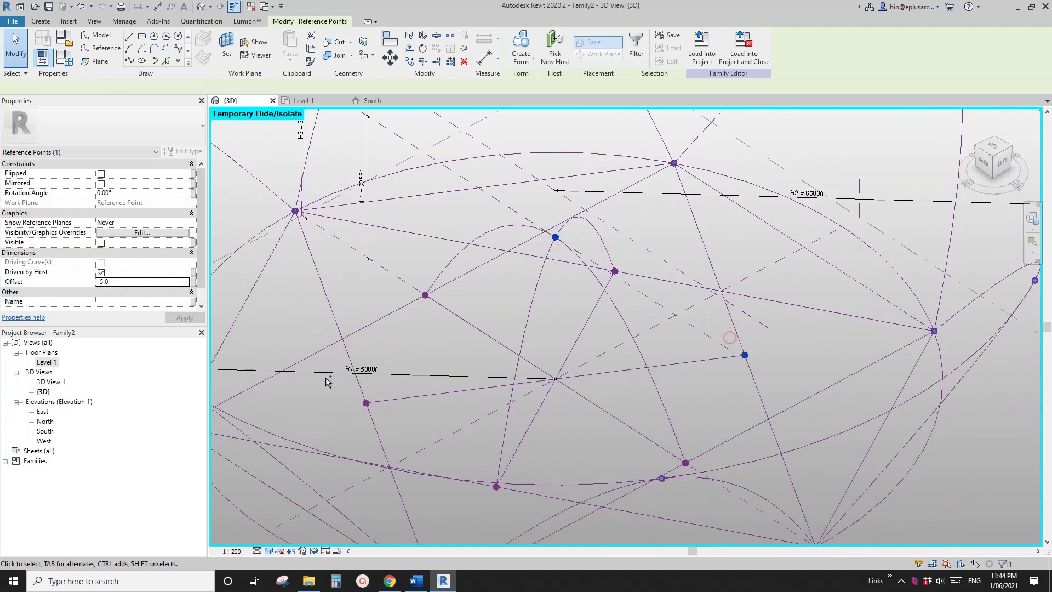
{"action": "left_click_drag", "start_coordinate": [327, 390], "coordinate": [392, 422], "text": "ctrl"}
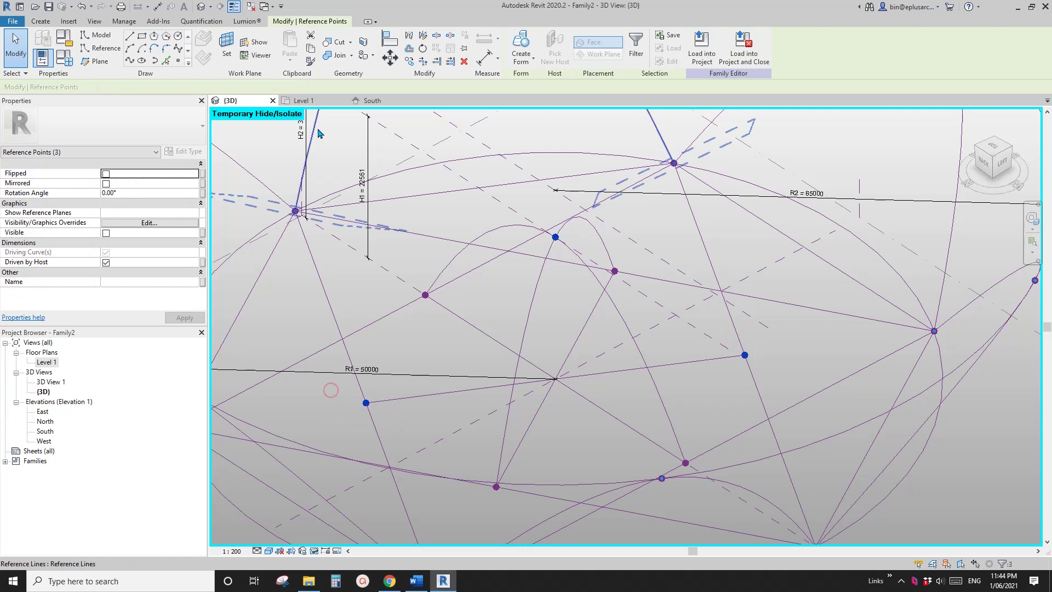
{"action": "left_click", "coordinate": [130, 60]}
{"action": "left_click", "coordinate": [106, 252]}
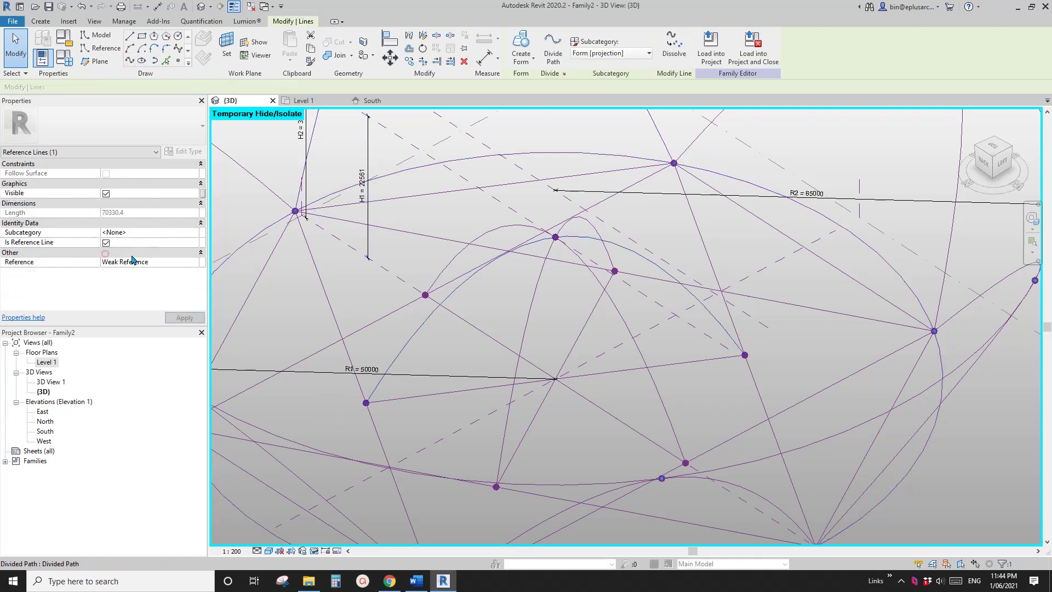
Step: Create the vault form again from the new central arch and the two opposite perimeter arches, including their base lines
{"action": "middle_click_drag", "start_coordinate": [625, 246], "coordinate": [597, 247]}
{"action": "left_click", "coordinate": [596, 247]}
{"action": "scroll", "coordinate": [526, 239], "scroll_direction": "down", "scroll_amount": 1}
{"action": "middle_click_drag", "start_coordinate": [526, 239], "coordinate": [553, 274], "text": "shift"}
{"action": "key", "text": "Tab"}
{"action": "key", "text": "Tab"}
{"action": "key", "text": "Tab"}
{"action": "scroll", "coordinate": [547, 250], "scroll_direction": "down", "scroll_amount": 3}
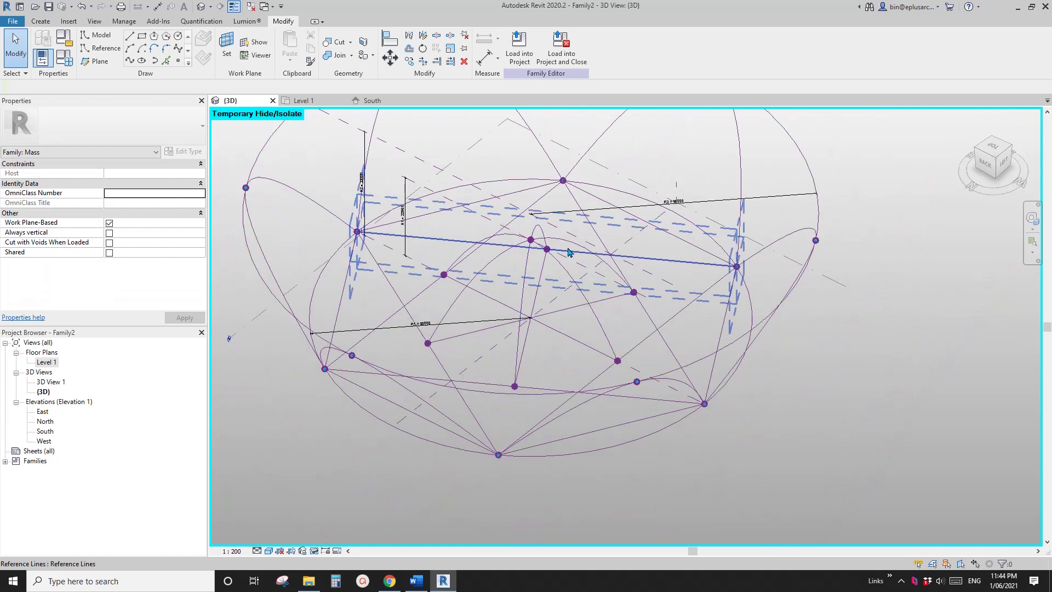
{"action": "middle_click_drag", "start_coordinate": [564, 270], "coordinate": [585, 298], "text": "shift"}
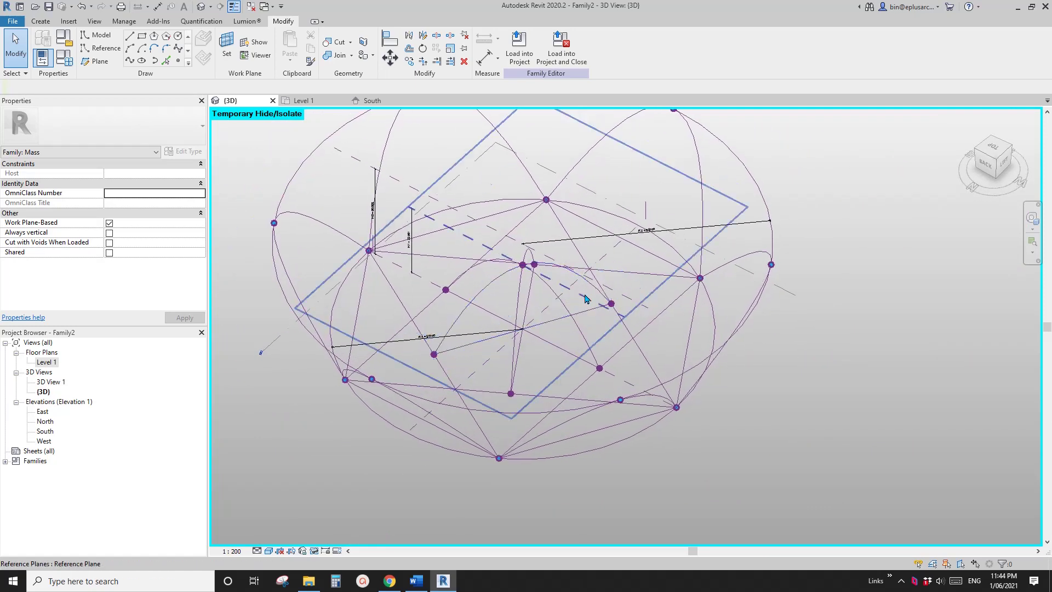
{"action": "key", "text": "Tab"}
{"action": "left_click", "coordinate": [590, 280]}
{"action": "scroll", "coordinate": [548, 267], "scroll_direction": "down", "scroll_amount": 2}
{"action": "left_click", "coordinate": [495, 252]}
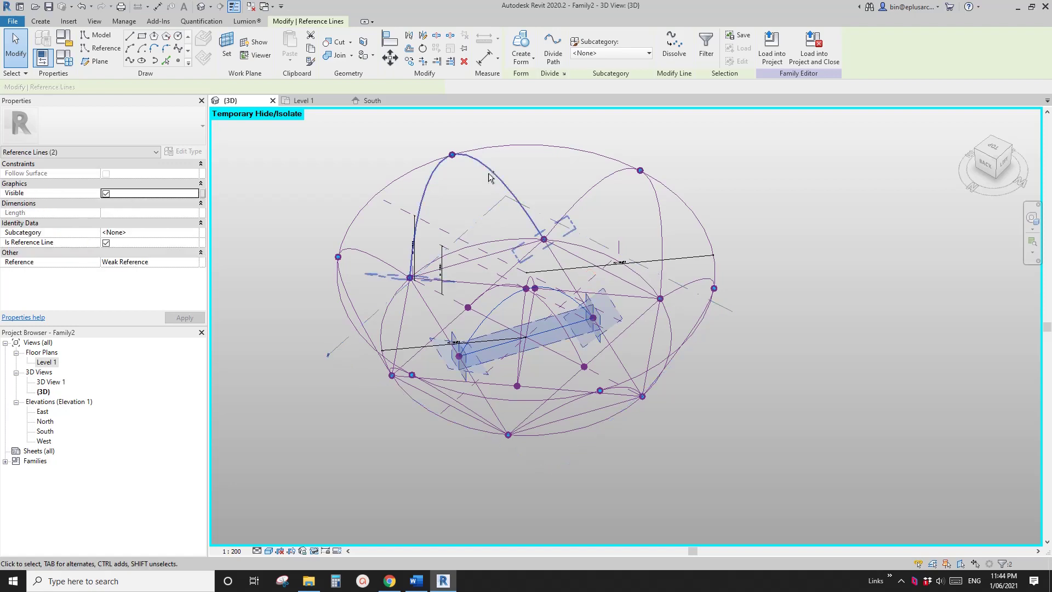
{"action": "left_click", "coordinate": [494, 253], "text": "ctrl"}
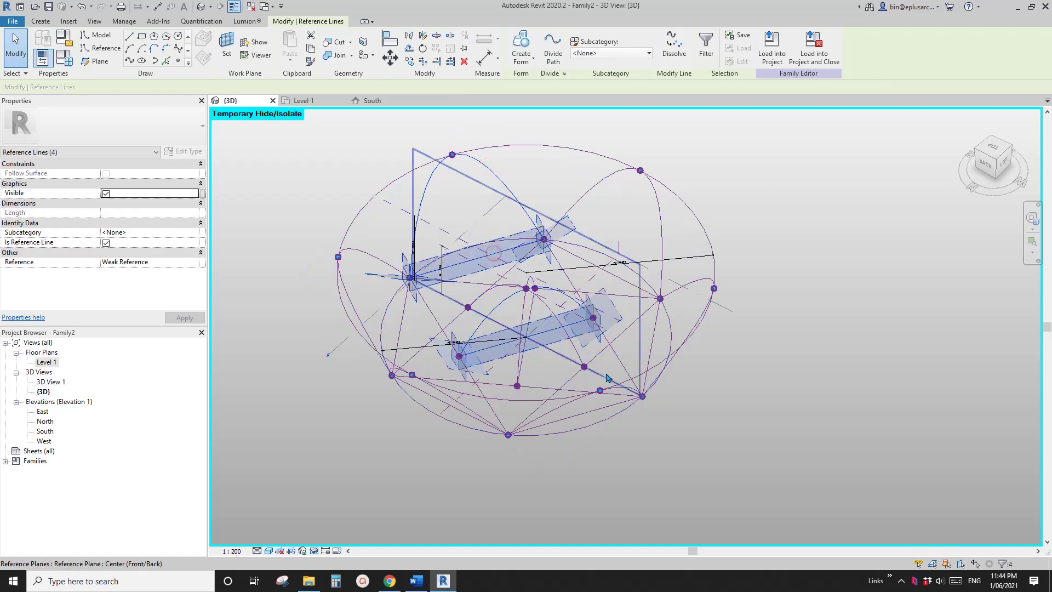
{"action": "middle_click_drag", "start_coordinate": [607, 375], "coordinate": [667, 320], "text": "shift"}
{"action": "left_click", "coordinate": [660, 325], "text": "ctrl"}
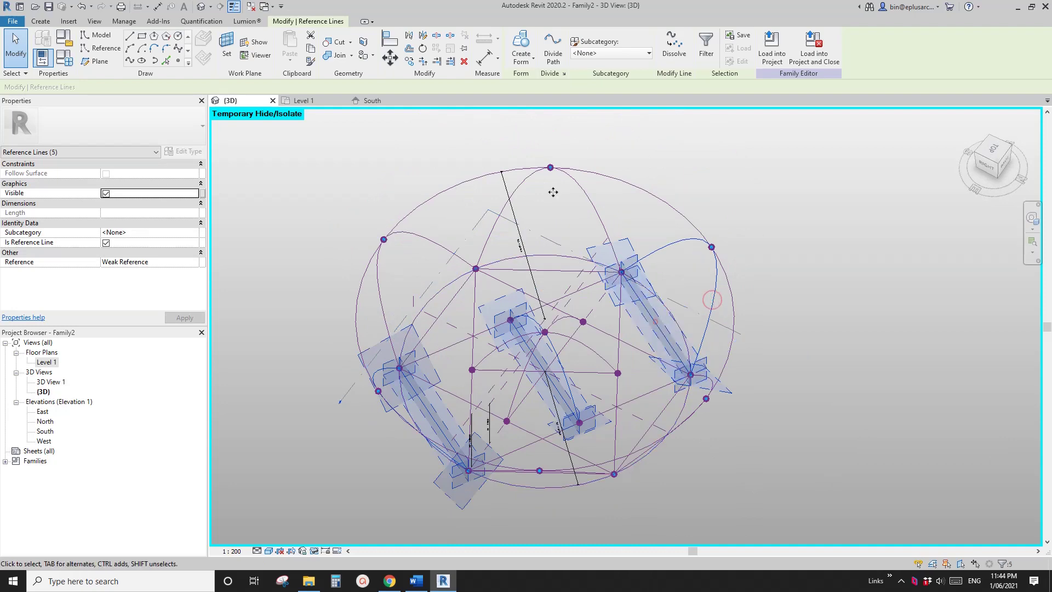
{"action": "left_click", "coordinate": [523, 39]}
Step: Reset the temporary hiding to bring back the other two vaults beside the rebuilt one
{"action": "middle_click_drag", "start_coordinate": [553, 185], "coordinate": [510, 296], "text": "shift"}
{"action": "key", "text": "h"}
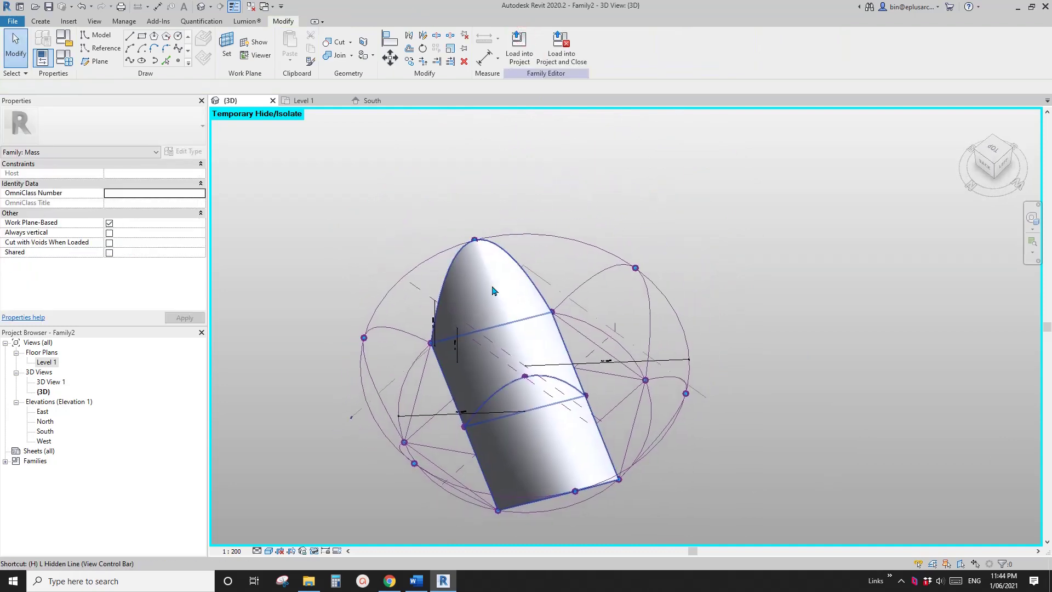
{"action": "key", "text": "r"}
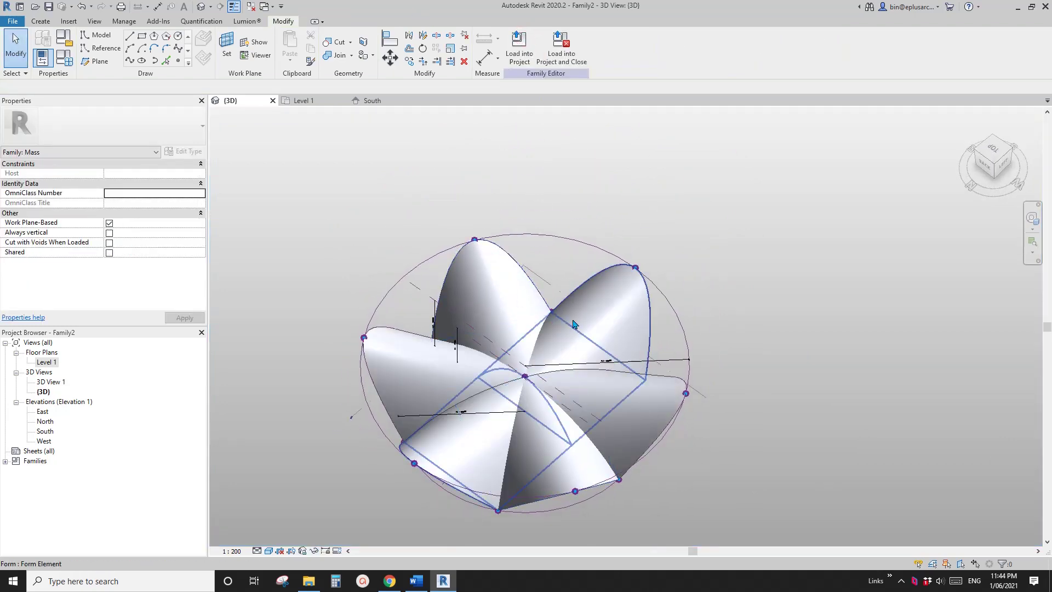
Step: Join the geometry of the rebuilt vault with the two neighbouring vaults so all three crossing forms connect
{"action": "left_click", "coordinate": [339, 55]}
{"action": "left_click", "coordinate": [600, 310]}
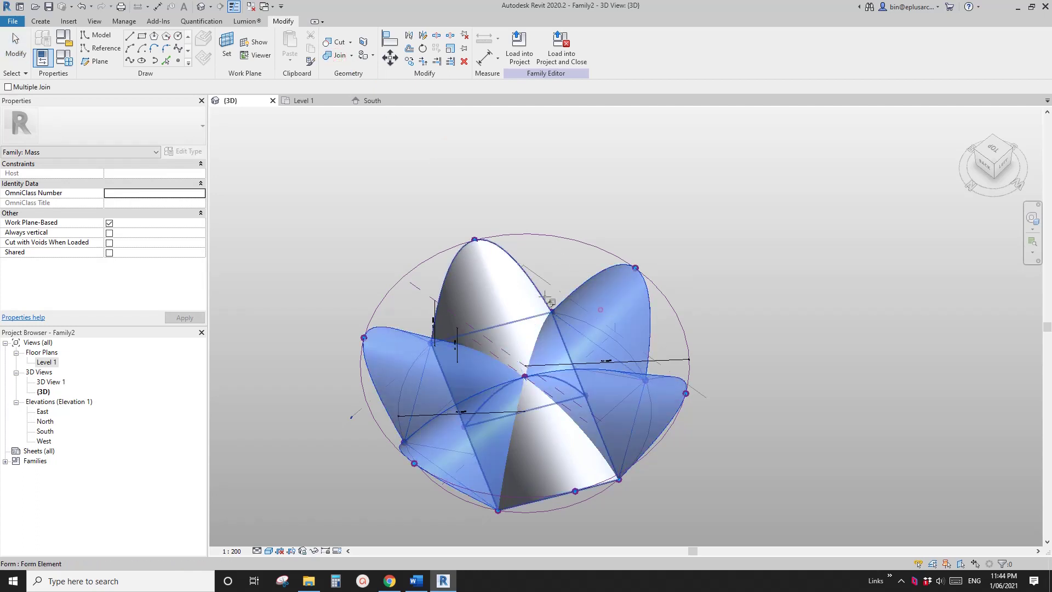
{"action": "left_click", "coordinate": [519, 289]}
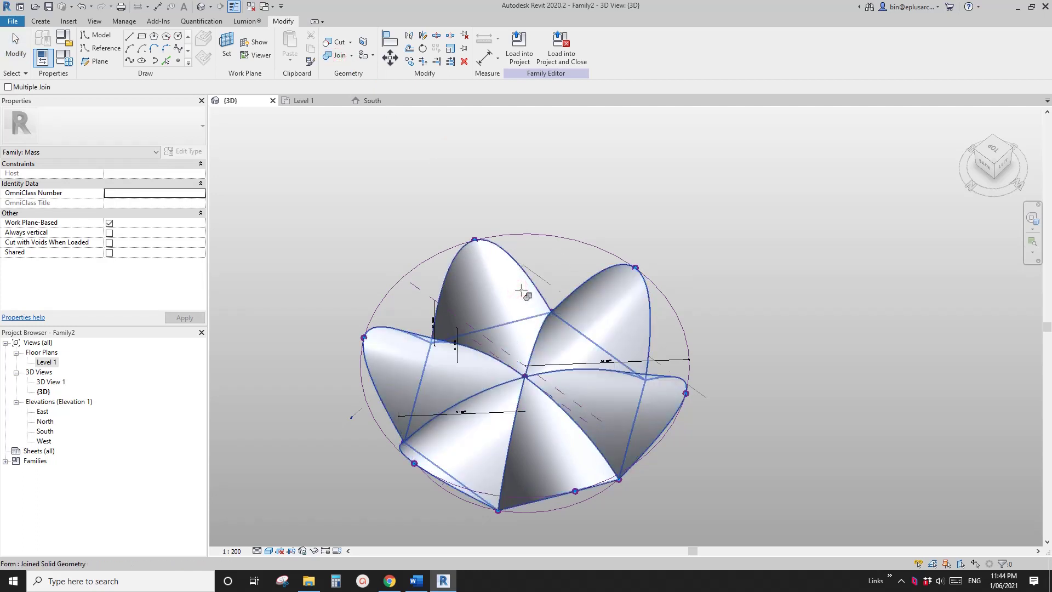
{"action": "key", "text": "Escape"}
{"action": "mouse_move", "coordinate": [606, 338]}
{"action": "middle_mouse_down", "text": "shift"}
{"action": "mouse_move", "coordinate": [535, 287]}
{"action": "mouse_move", "coordinate": [521, 301]}
{"action": "mouse_move", "coordinate": [605, 369]}
{"action": "mouse_move", "coordinate": [533, 291]}
{"action": "mouse_move", "coordinate": [577, 278]}
{"action": "mouse_move", "coordinate": [587, 375]}
{"action": "mouse_move", "coordinate": [633, 294]}
{"action": "mouse_move", "coordinate": [609, 322]}
{"action": "middle_mouse_up", "text": "shift"}
{"action": "scroll", "coordinate": [556, 385], "scroll_direction": "up", "scroll_amount": 1}
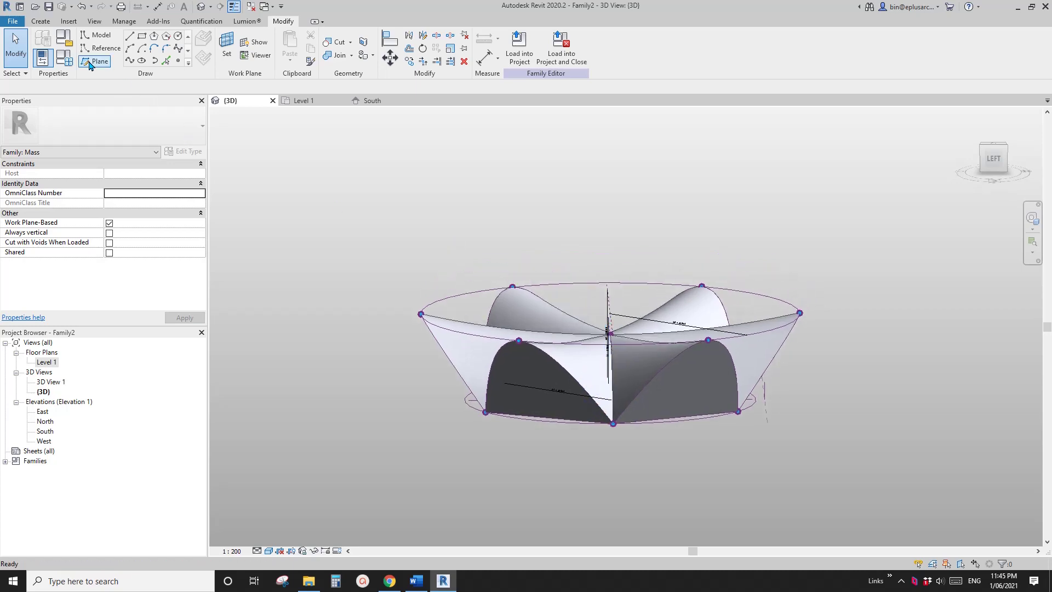
Step: In the family types, set the height parameters H1 to 18000 and H2 to 32000, applying each value
{"action": "middle_click_drag", "start_coordinate": [387, 214], "coordinate": [452, 187]}
{"action": "left_click", "coordinate": [64, 57]}
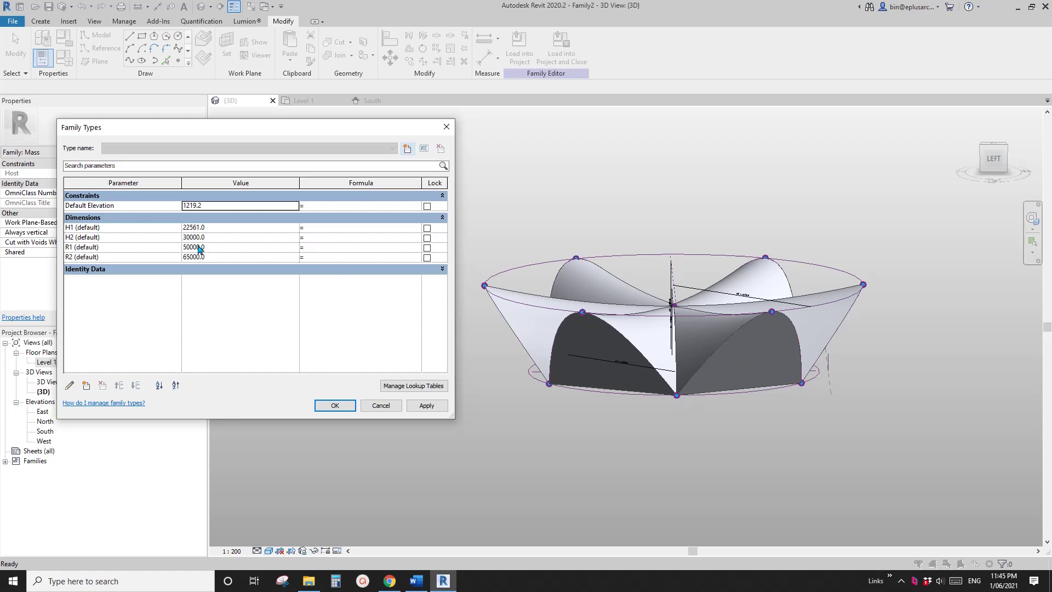
{"action": "left_click", "coordinate": [234, 228]}
{"action": "type", "text": "18000"}
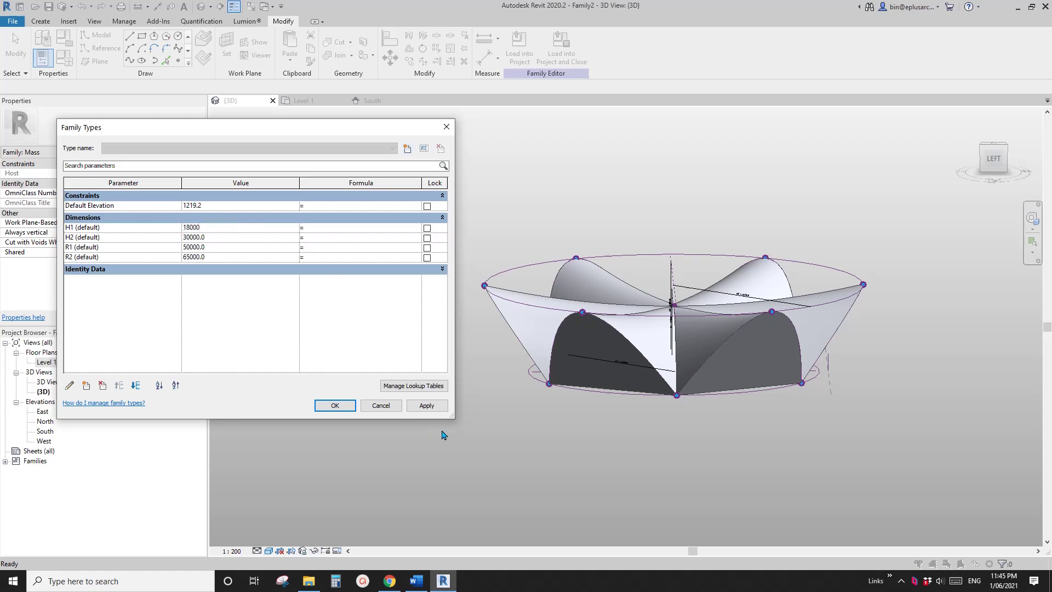
{"action": "left_click", "coordinate": [429, 408]}
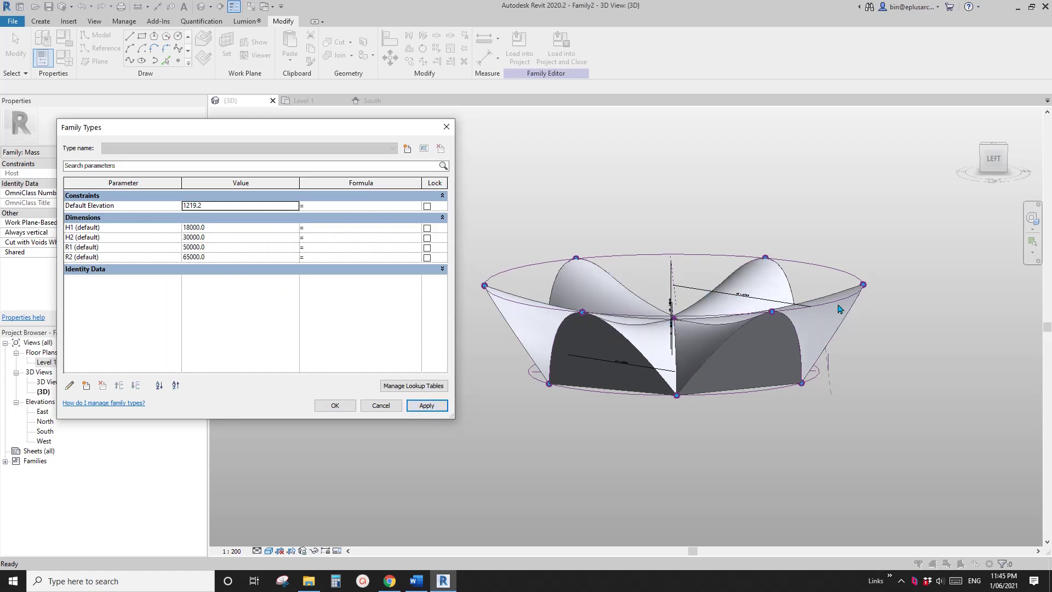
{"action": "left_click", "coordinate": [224, 239]}
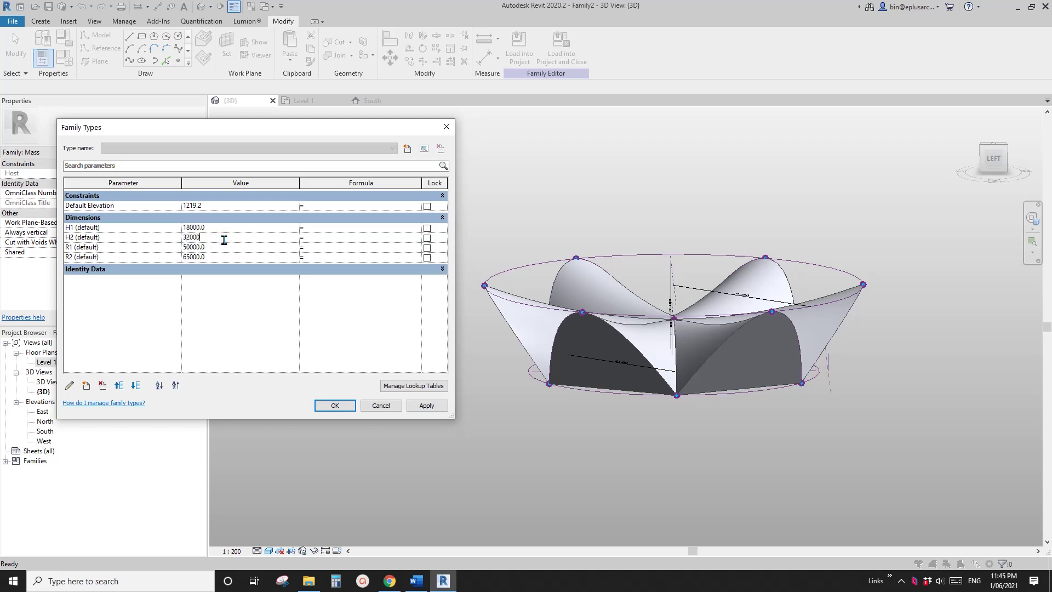
{"action": "left_click", "coordinate": [429, 408]}
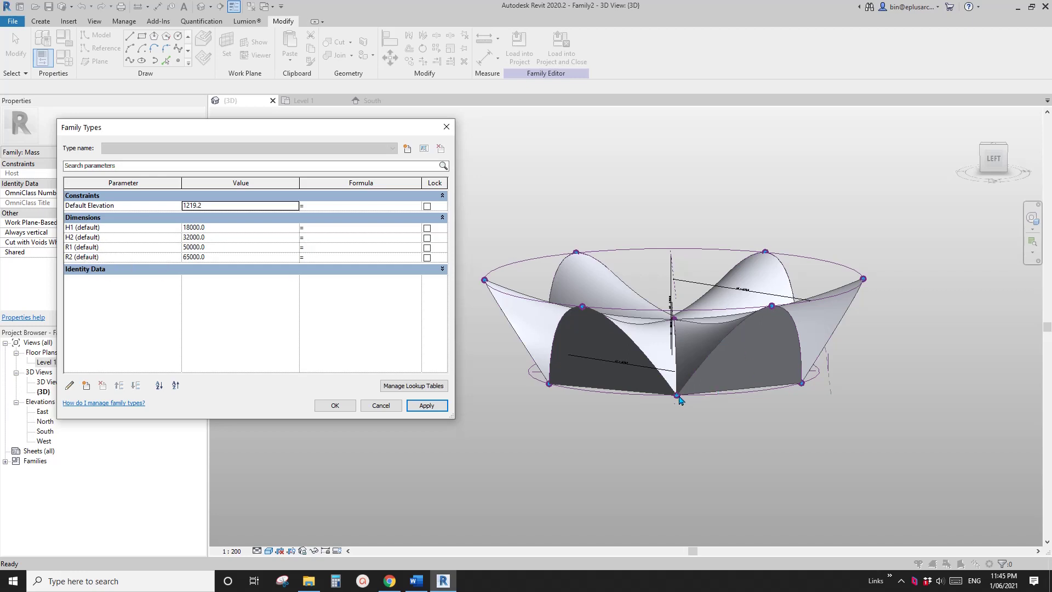
Step: Set the radius parameters R1 to 55000 and R2 to 60000, applying each value to the vaults
{"action": "left_click", "coordinate": [233, 249]}
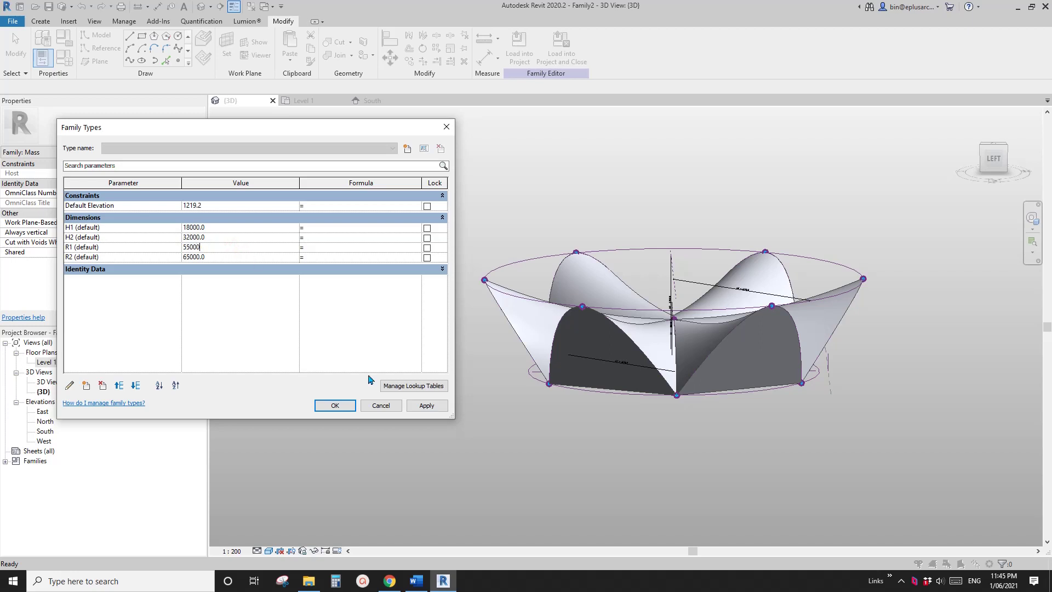
{"action": "left_click", "coordinate": [421, 407]}
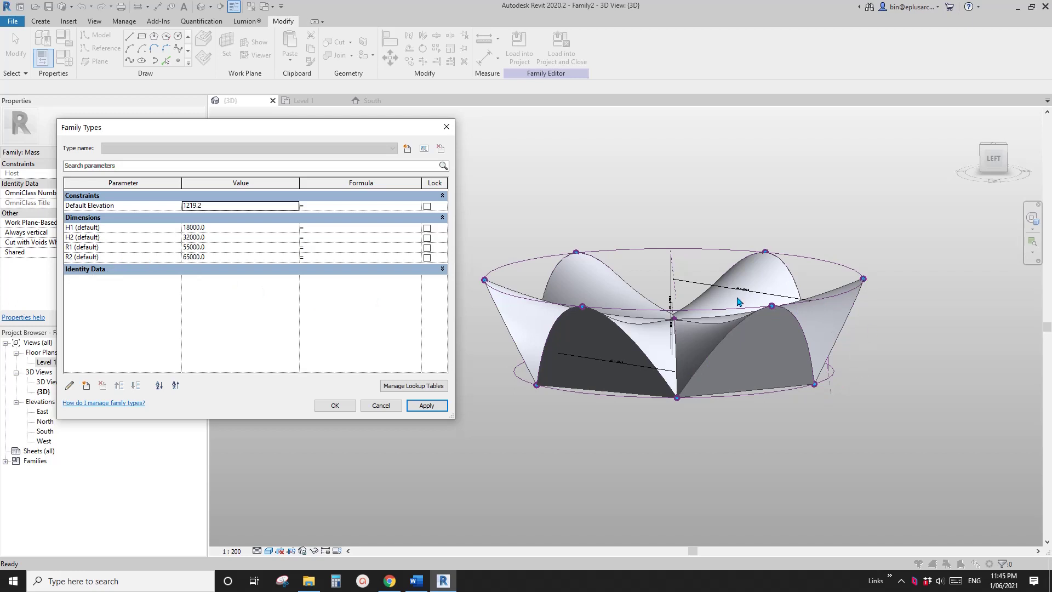
{"action": "left_click", "coordinate": [220, 257]}
{"action": "type", "text": "60"}
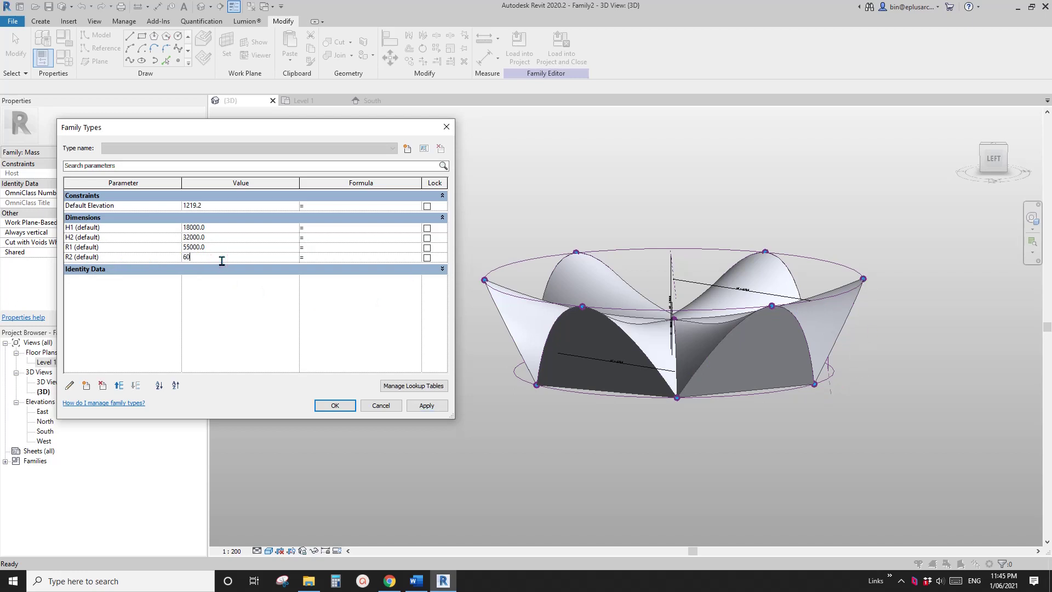
{"action": "left_click", "coordinate": [427, 406]}
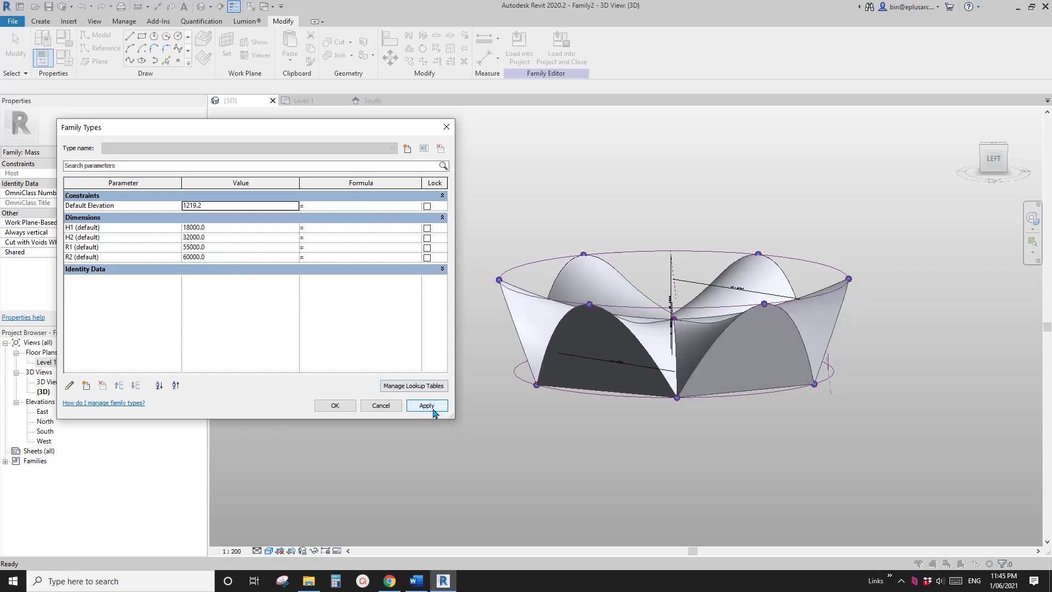
Step: Set the radius parameter R1 to 50000, apply it and accept the family types
{"action": "left_click", "coordinate": [222, 247]}
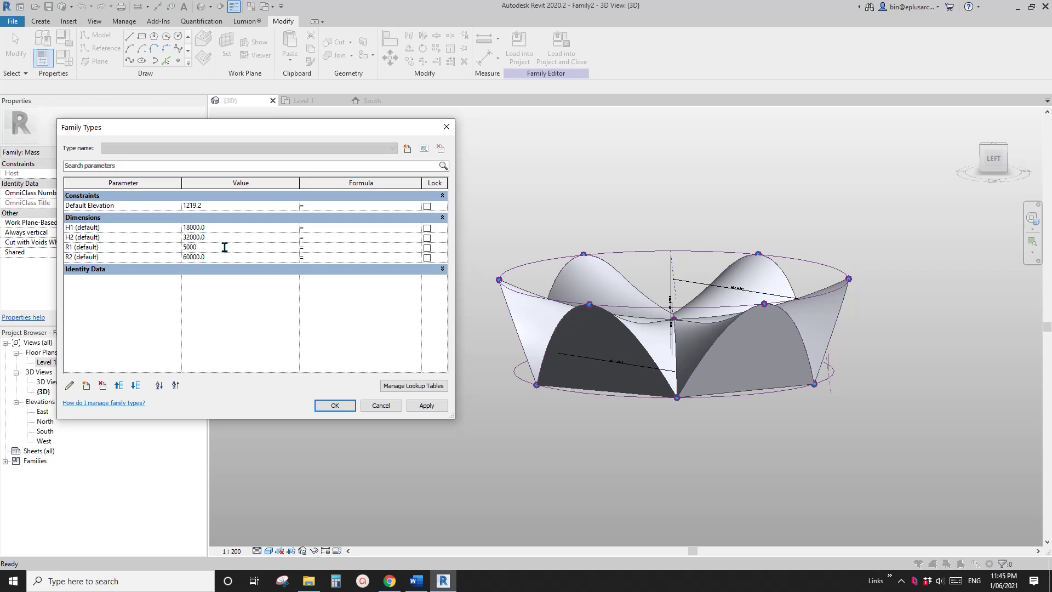
{"action": "left_click", "coordinate": [430, 409]}
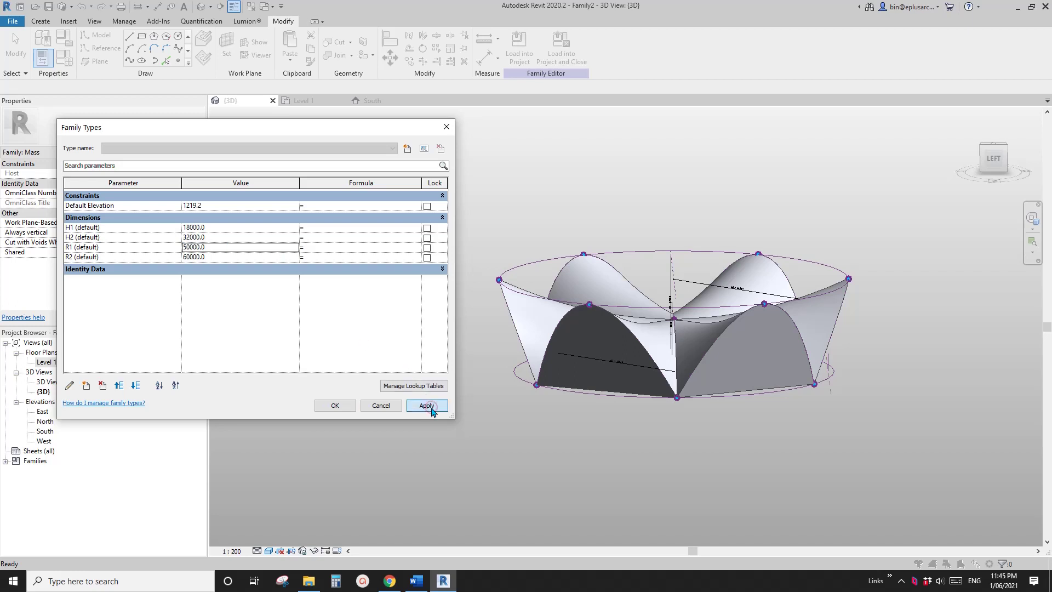
{"action": "left_click", "coordinate": [335, 405]}
Step: Close the inactive views so only the family's 3D view stays open
{"action": "middle_click_drag", "start_coordinate": [404, 369], "coordinate": [510, 434], "text": "shift"}
{"action": "scroll", "coordinate": [550, 307], "scroll_direction": "up", "scroll_amount": 2}
{"action": "middle_click_drag", "start_coordinate": [607, 336], "coordinate": [546, 320], "text": "shift"}
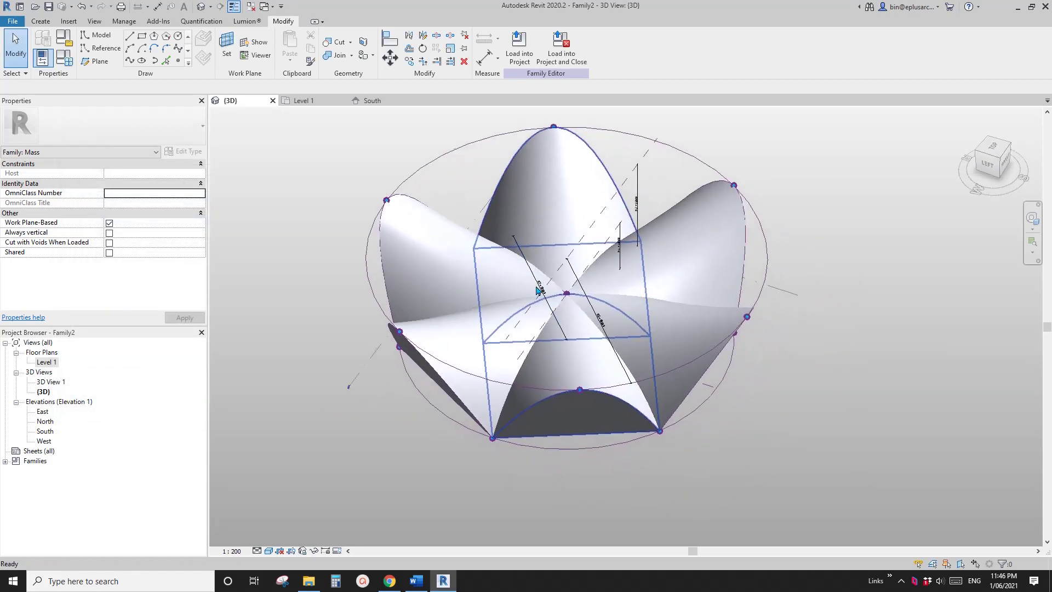
{"action": "left_click", "coordinate": [252, 8]}
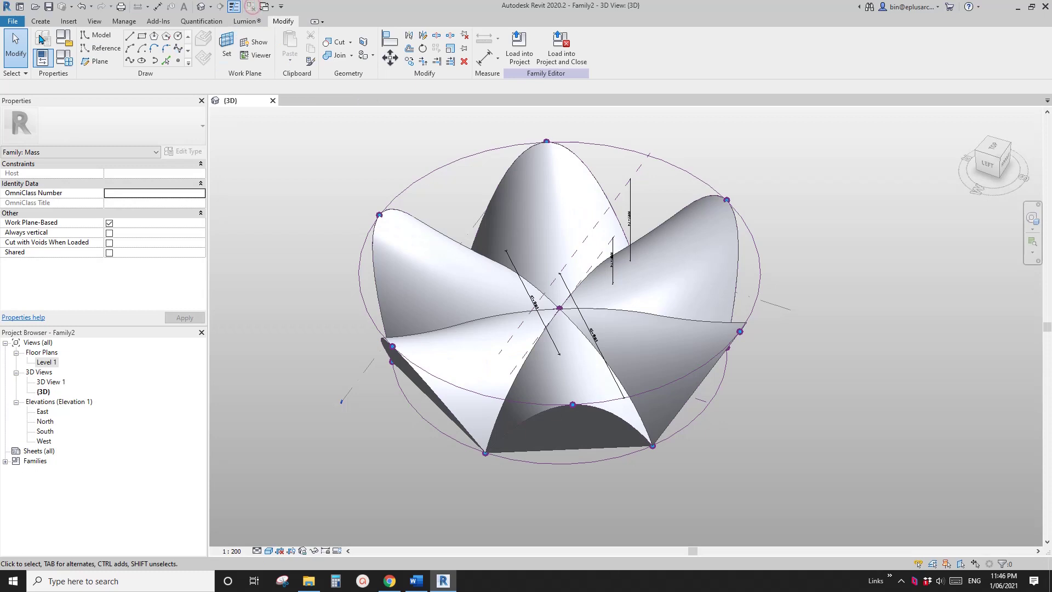
Step: Create a new project from the Architectural Template
{"action": "left_click", "coordinate": [12, 21]}
{"action": "mouse_move", "coordinate": [69, 64]}
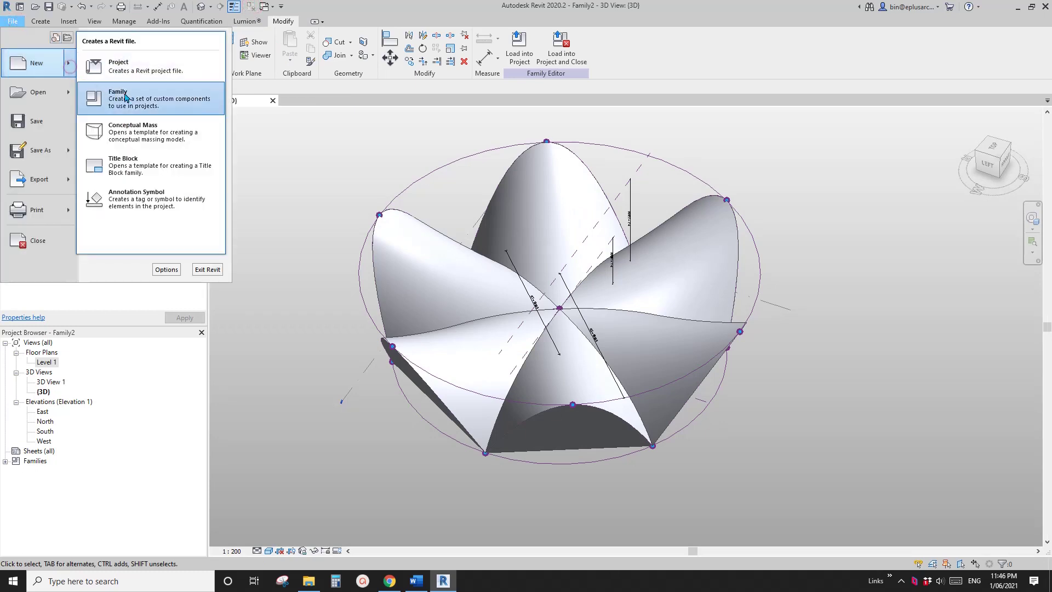
{"action": "left_click", "coordinate": [120, 65]}
{"action": "left_click", "coordinate": [316, 325]}
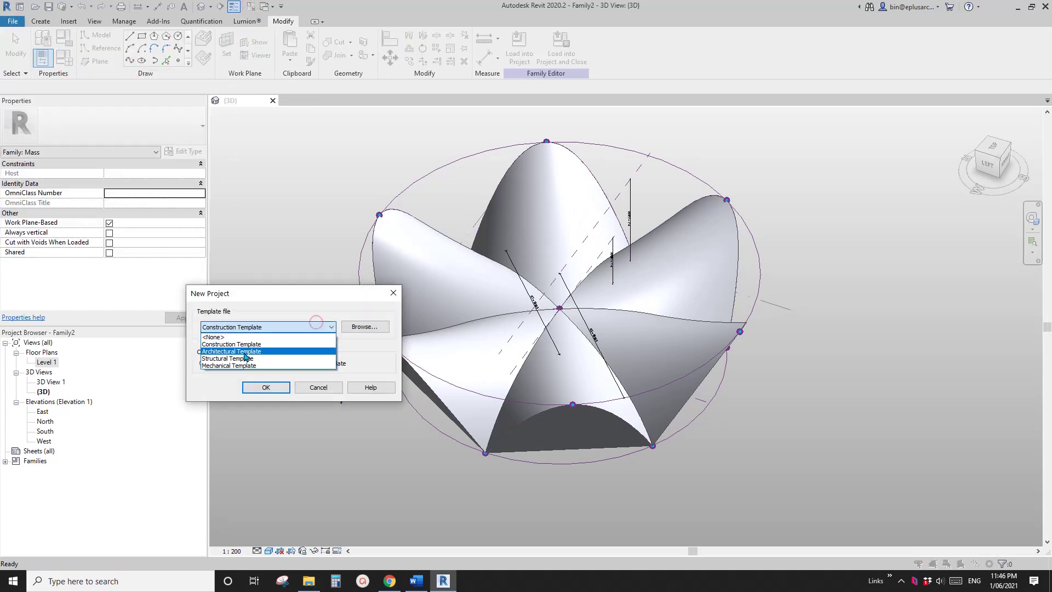
{"action": "left_click", "coordinate": [244, 351]}
{"action": "left_click", "coordinate": [261, 388]}
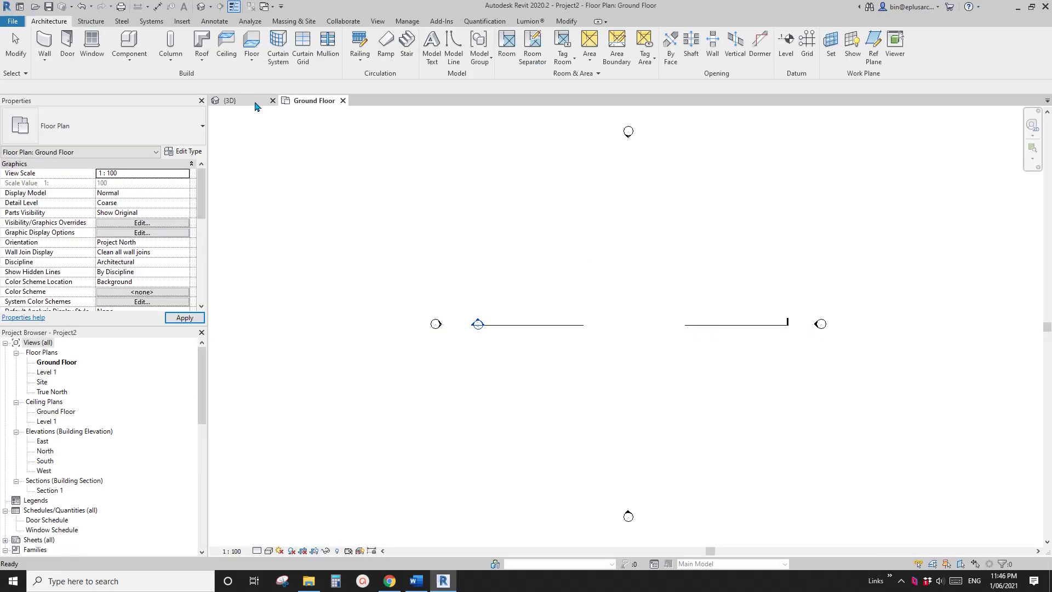
Step: Load the mass family into the new project and place one instance on the Ground Floor level
{"action": "left_click", "coordinate": [253, 103]}
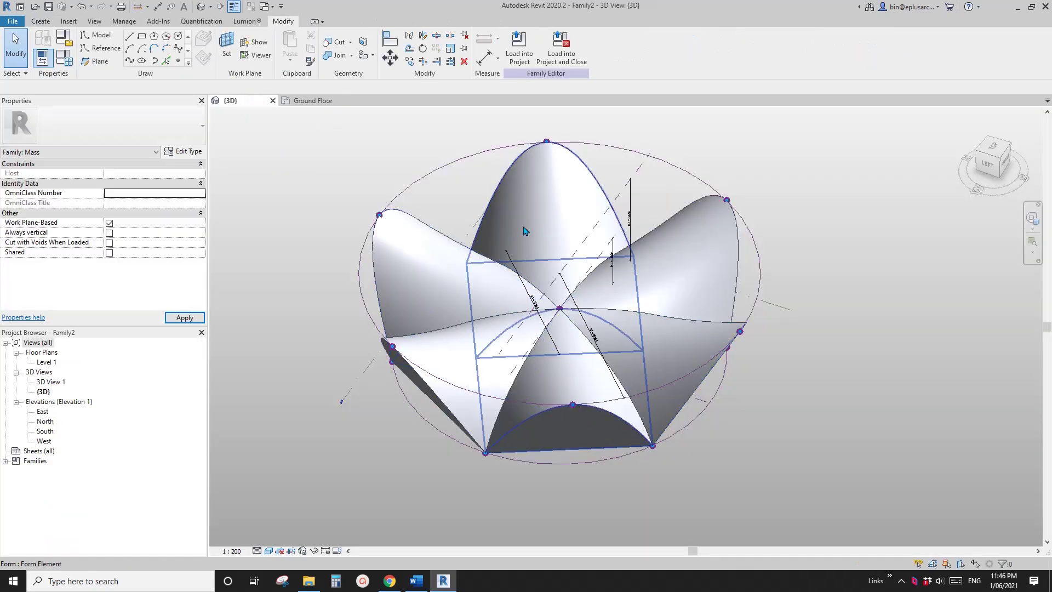
{"action": "left_click", "coordinate": [515, 55]}
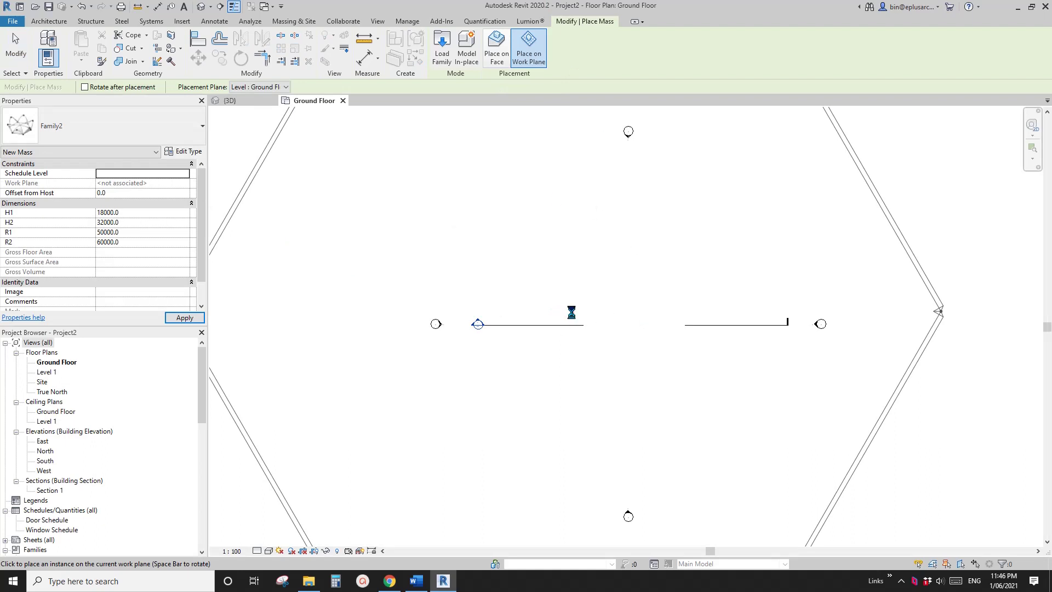
{"action": "left_click", "coordinate": [571, 312]}
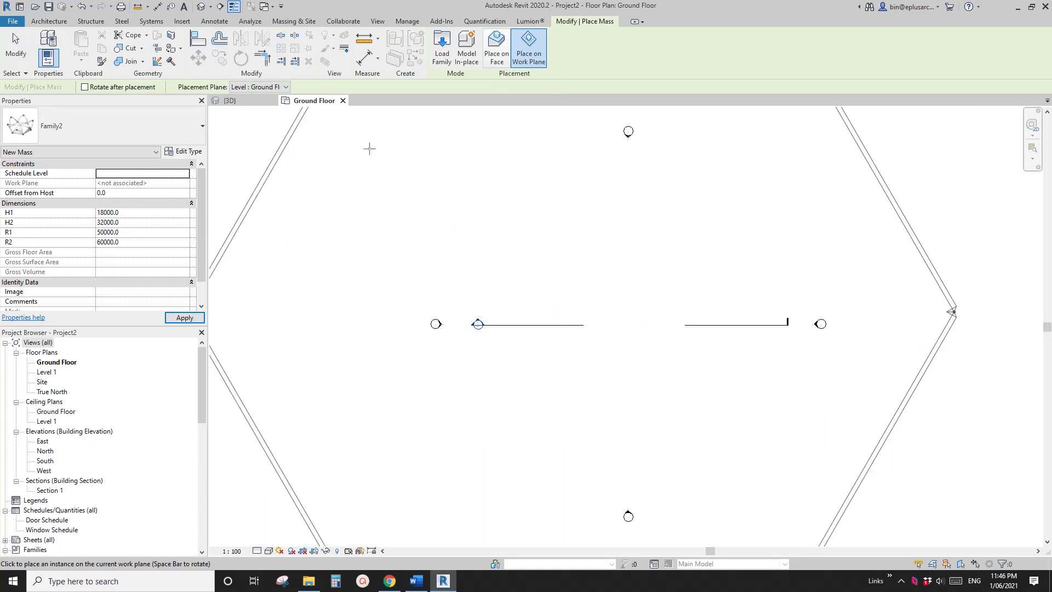
{"action": "key", "text": "Escape"}
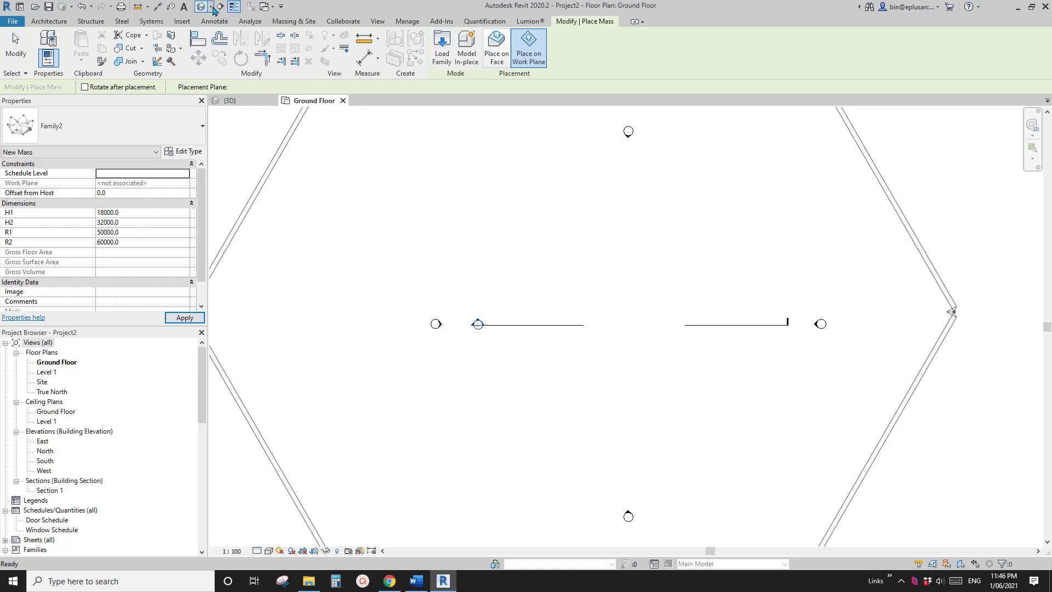
Step: Open the project's default 3D view and end the mass placement
{"action": "left_click", "coordinate": [202, 7]}
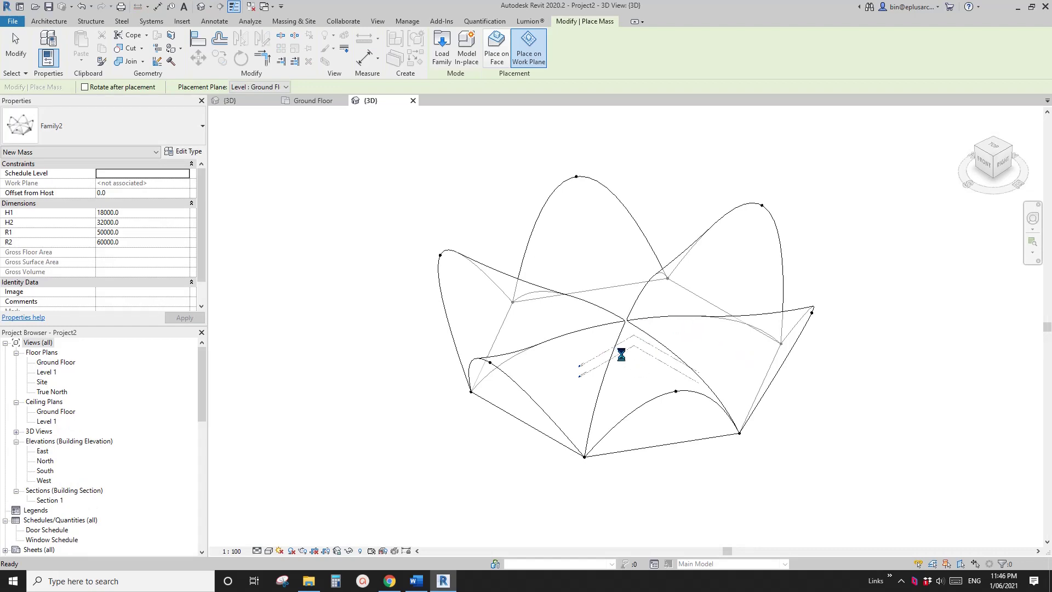
{"action": "scroll", "coordinate": [621, 352], "scroll_direction": "down", "scroll_amount": 2}
{"action": "key", "text": "Escape"}
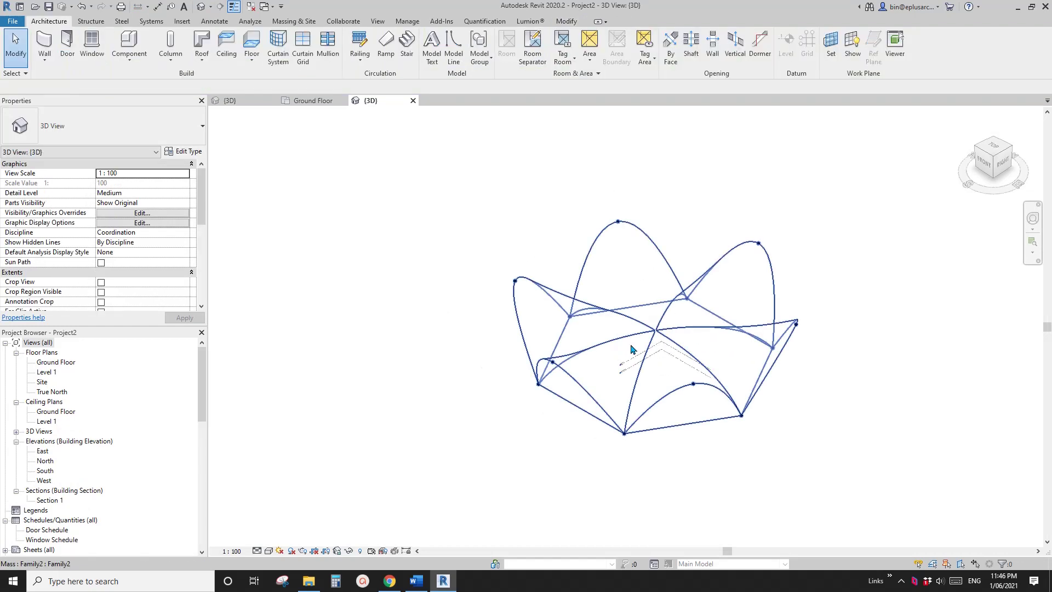
Step: Select the placed mass and examine its shape and its H1, H2, R1 and R2 dimensions
{"action": "left_click", "coordinate": [637, 335]}
{"action": "scroll", "coordinate": [652, 376], "scroll_direction": "up", "scroll_amount": 3}
{"action": "middle_click_drag", "start_coordinate": [669, 400], "coordinate": [657, 353], "text": "shift"}
{"action": "left_click", "coordinate": [657, 353]}
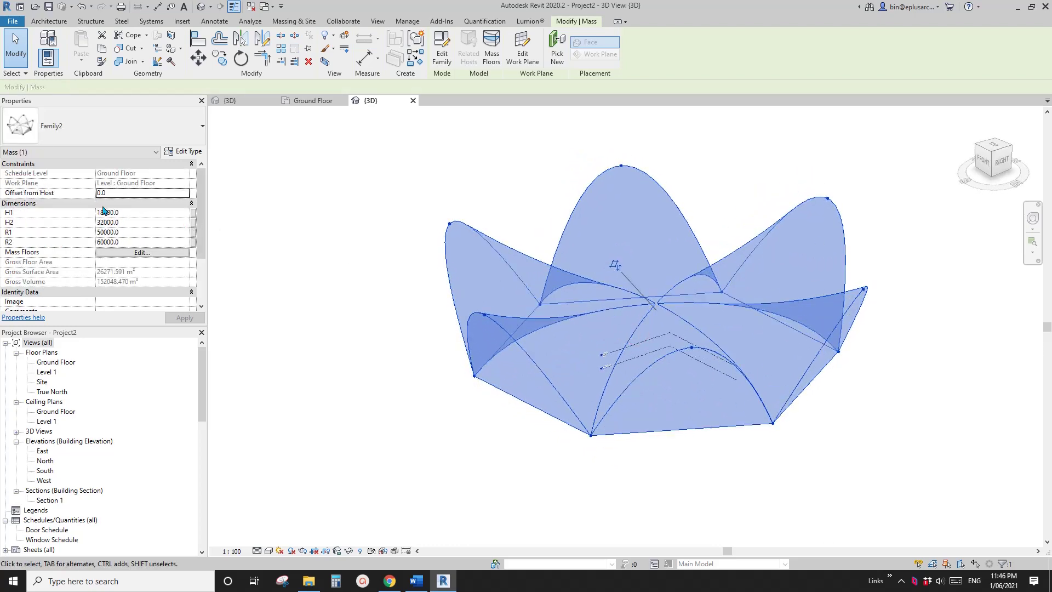
{"action": "scroll", "coordinate": [307, 256], "scroll_direction": "down", "scroll_amount": 1}
{"action": "middle_click_drag", "start_coordinate": [488, 300], "coordinate": [541, 372], "text": "shift"}
{"action": "left_click", "coordinate": [256, 183]}
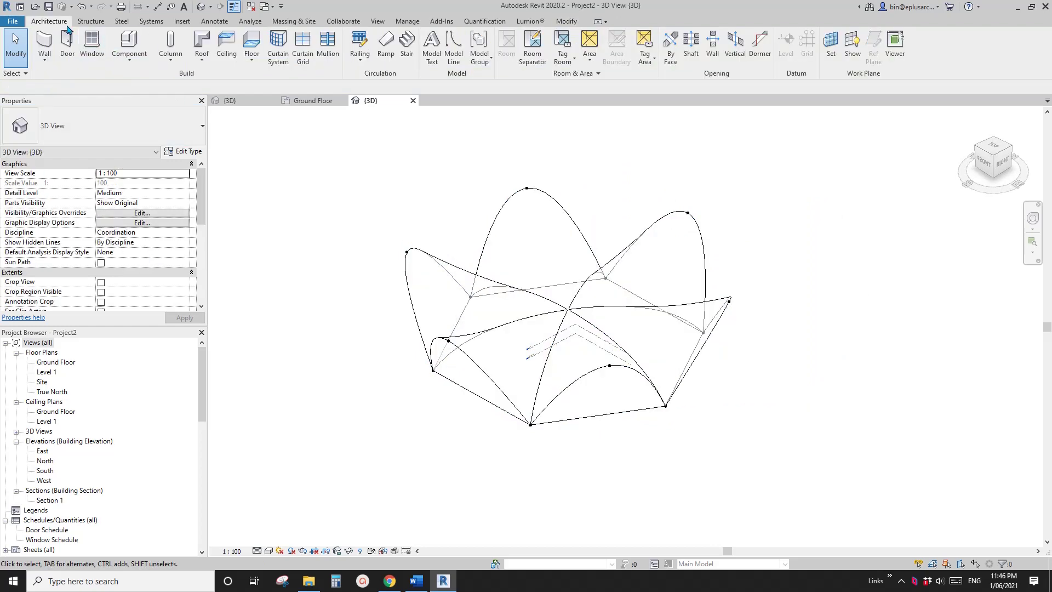
Step: Create a Generic - 400mm roof by face on the three crossing vault surfaces of the mass
{"action": "left_click", "coordinate": [202, 66]}
{"action": "left_click", "coordinate": [229, 123]}
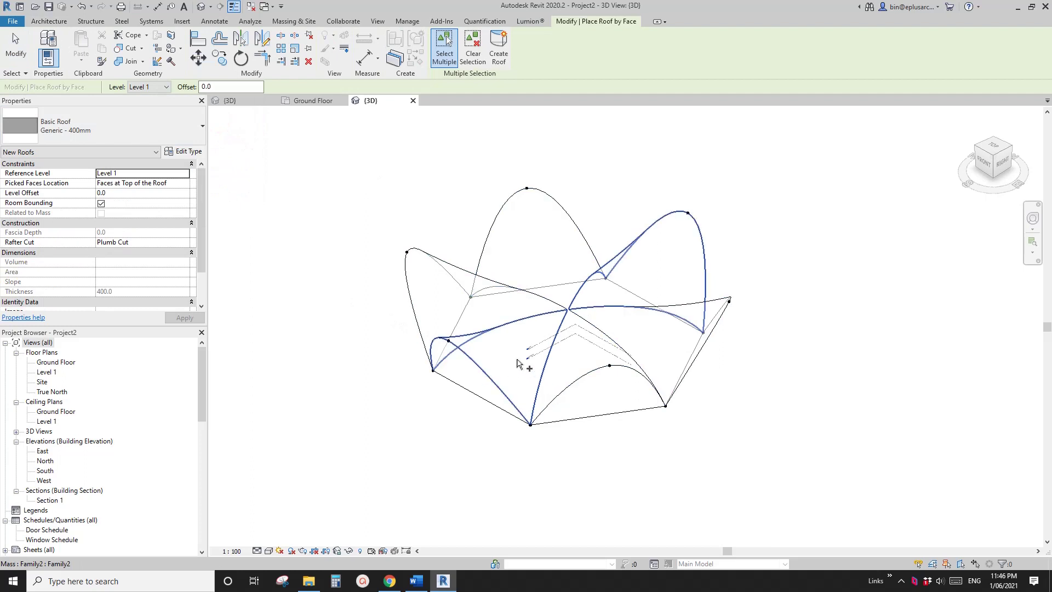
{"action": "middle_click_drag", "start_coordinate": [518, 363], "coordinate": [565, 461], "text": "shift"}
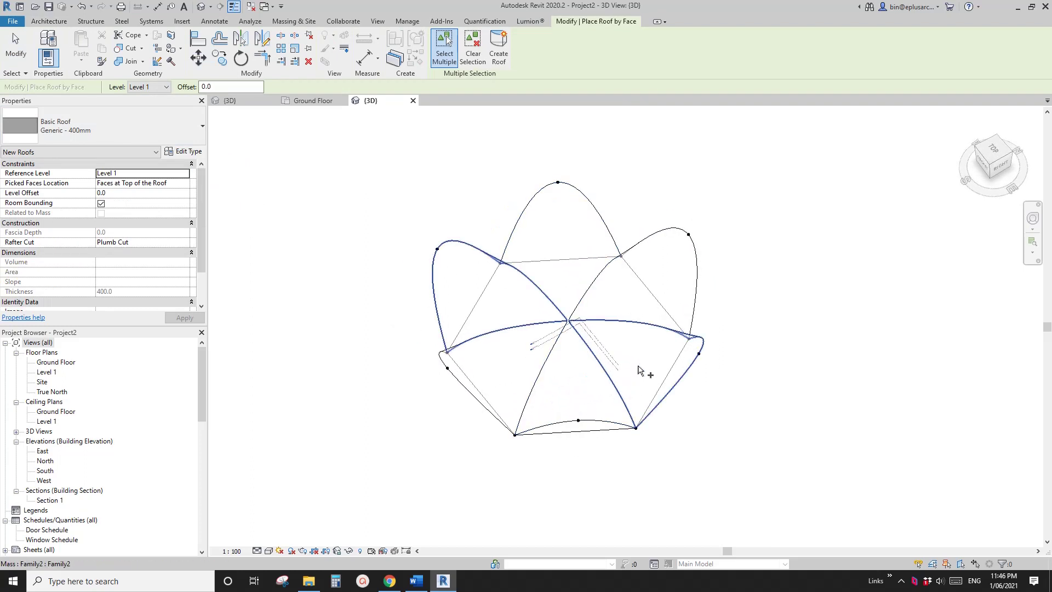
{"action": "middle_click_drag", "start_coordinate": [575, 357], "coordinate": [588, 382], "text": "shift"}
{"action": "middle_click_drag", "start_coordinate": [517, 341], "coordinate": [569, 354], "text": "shift"}
{"action": "left_click", "coordinate": [493, 350]}
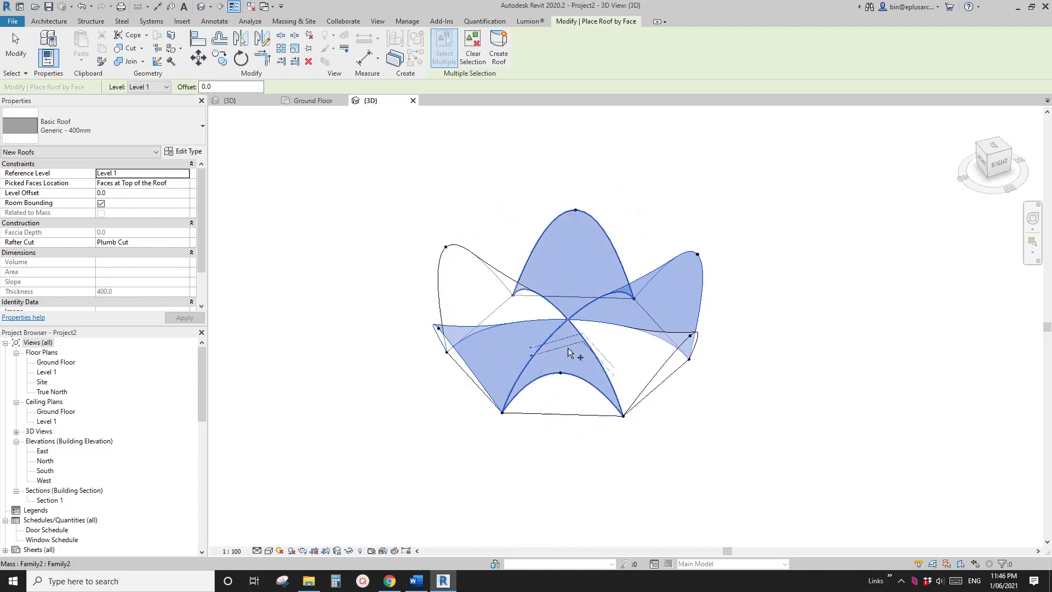
{"action": "left_click", "coordinate": [567, 347]}
{"action": "left_click", "coordinate": [620, 350]}
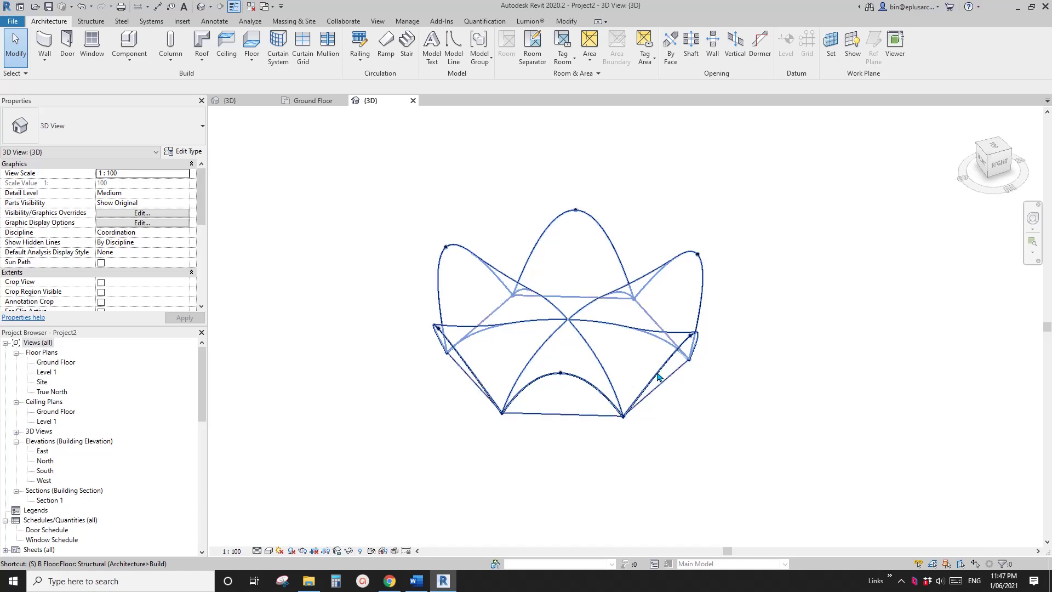
Step: Temporarily hide the mass in the 3D view and examine the roof shells on their own
{"action": "mouse_move", "coordinate": [661, 373]}
{"action": "middle_mouse_down", "text": "shift"}
{"action": "mouse_move", "coordinate": [622, 280]}
{"action": "mouse_move", "coordinate": [477, 330]}
{"action": "mouse_move", "coordinate": [389, 292]}
{"action": "mouse_move", "coordinate": [467, 230]}
{"action": "mouse_move", "coordinate": [575, 481]}
{"action": "middle_mouse_up", "text": "shift"}
{"action": "left_click", "coordinate": [649, 436]}
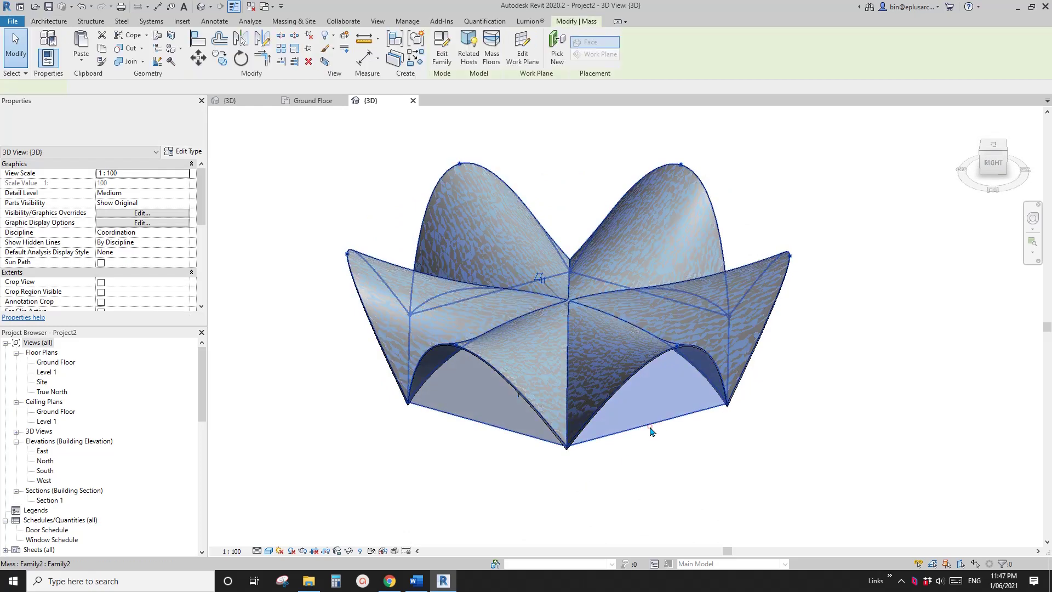
{"action": "key", "text": "h"}
{"action": "key", "text": "i"}
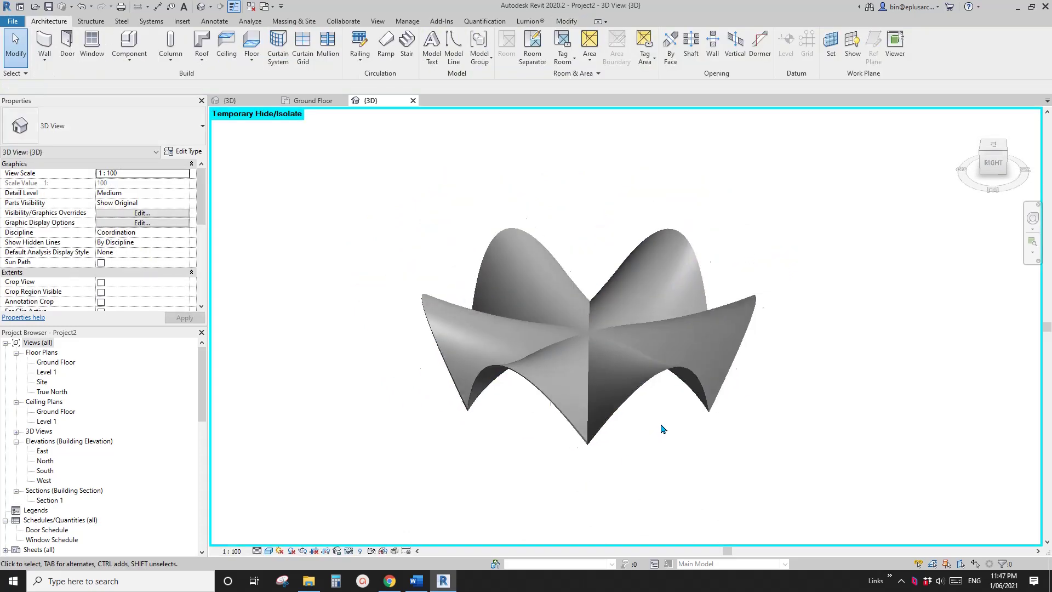
{"action": "middle_click_drag", "start_coordinate": [664, 428], "coordinate": [498, 486], "text": "shift"}
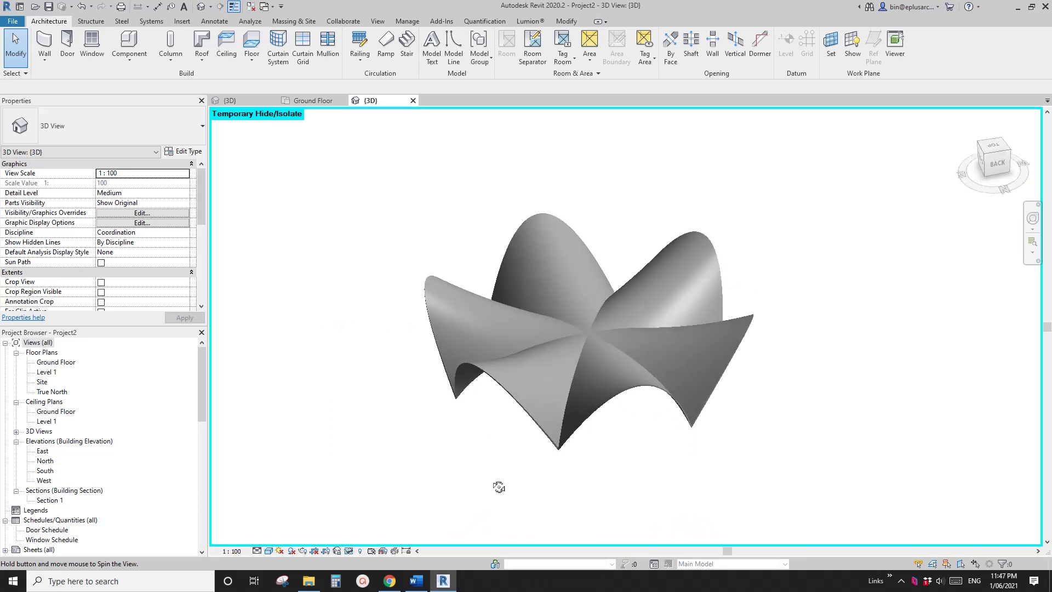
Step: Open the Ground Floor plan with the whole hexagonal outline of the mass in view
{"action": "double_click", "coordinate": [56, 363]}
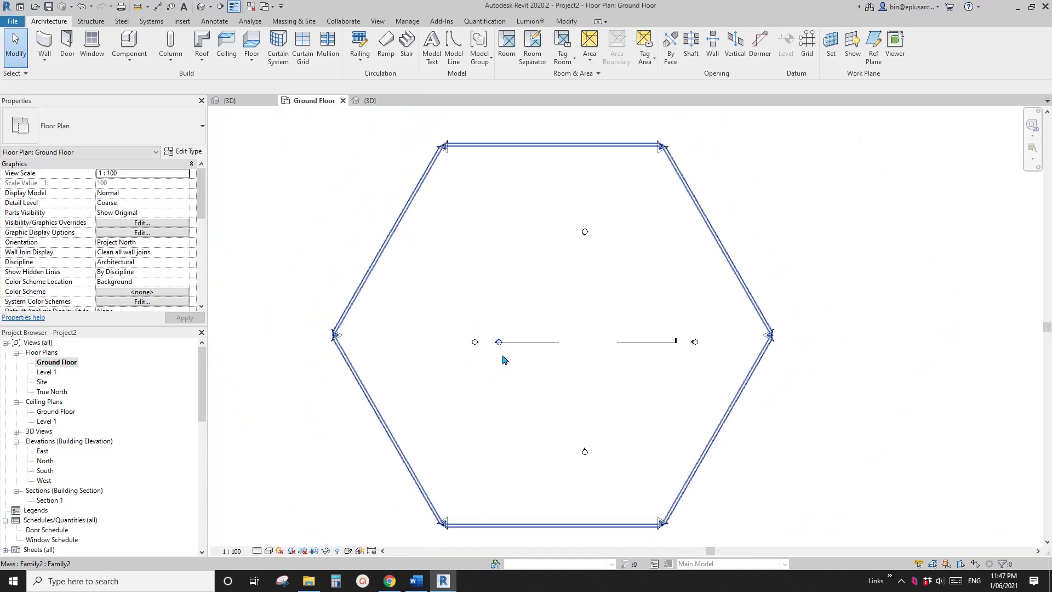
{"action": "scroll", "coordinate": [468, 344], "scroll_direction": "down", "scroll_amount": 1}
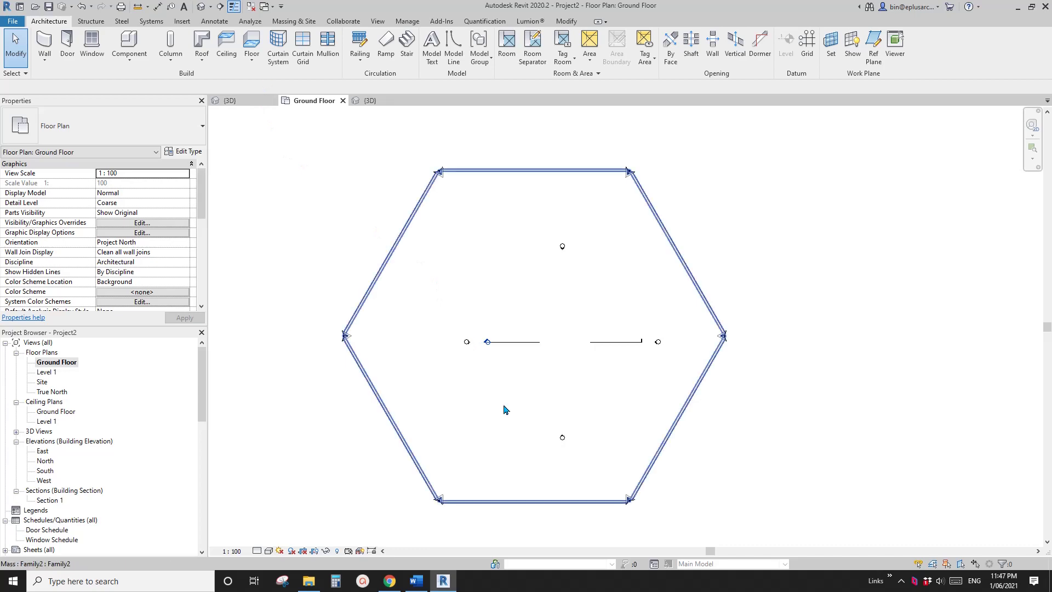
{"action": "middle_click_drag", "start_coordinate": [505, 410], "coordinate": [478, 376]}
Step: Draw a Storefront curtain wall as a start-end-radius arc along the hexagon's lower edge, bowing slightly outward past it
{"action": "key", "text": "w"}
{"action": "key", "text": "a"}
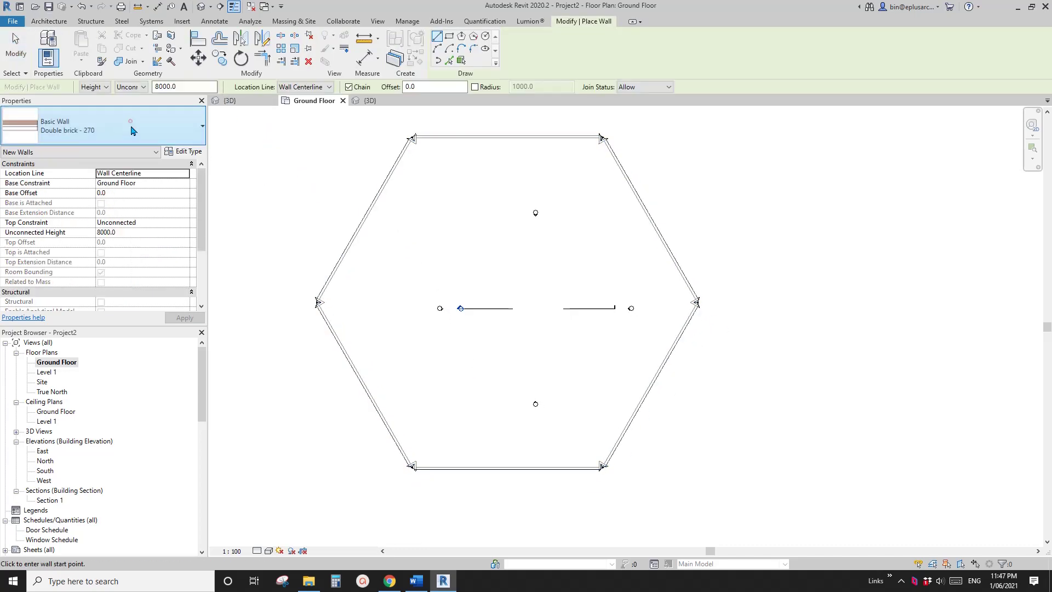
{"action": "left_click", "coordinate": [130, 122]}
{"action": "left_click", "coordinate": [54, 396]}
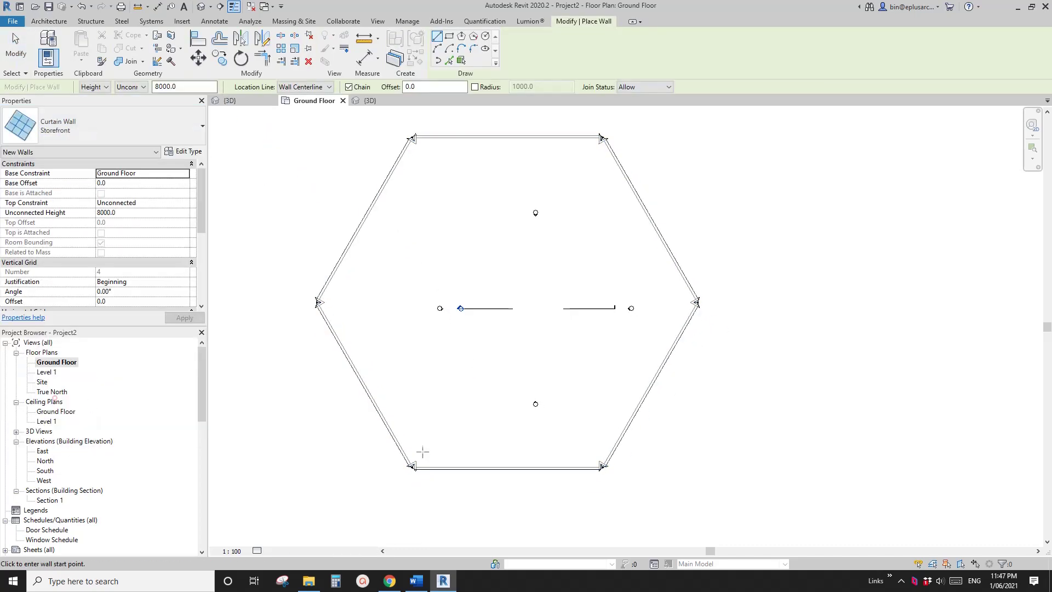
{"action": "scroll", "coordinate": [423, 462], "scroll_direction": "up", "scroll_amount": 2}
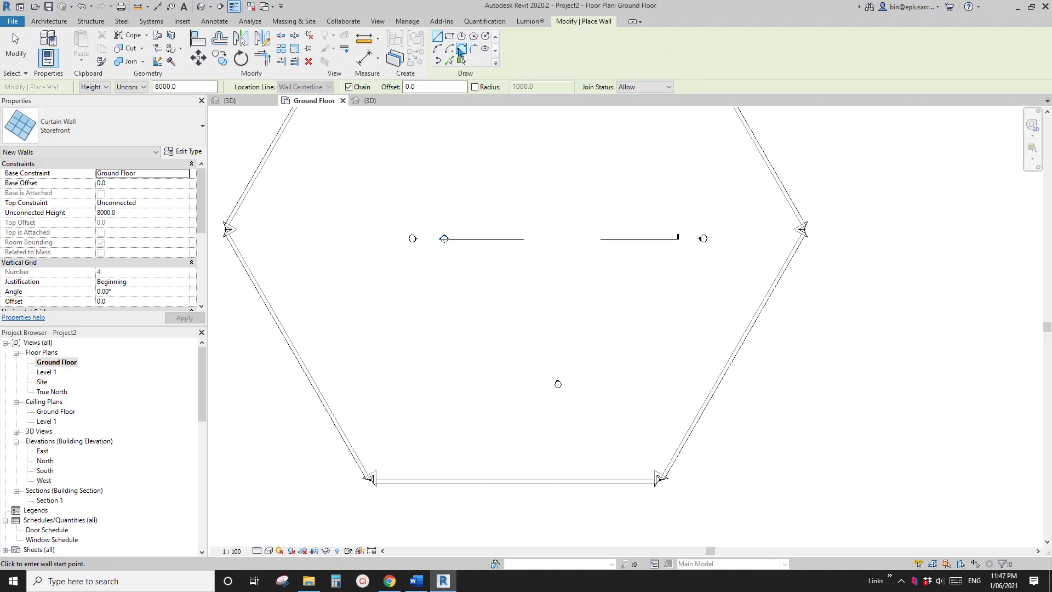
{"action": "left_click", "coordinate": [439, 49]}
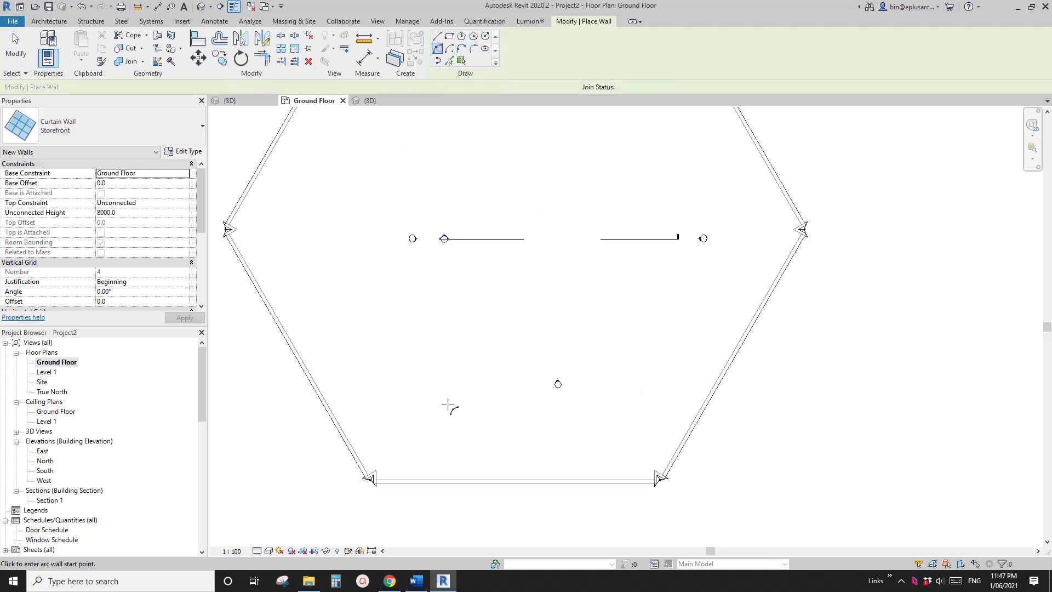
{"action": "left_click", "coordinate": [387, 470]}
{"action": "left_click", "coordinate": [648, 468]}
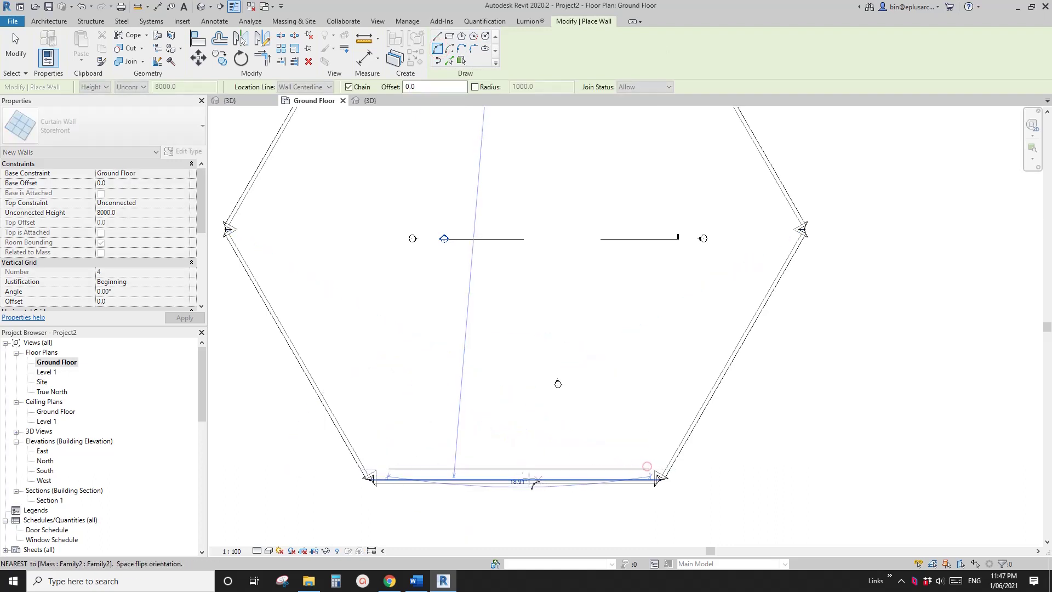
{"action": "left_click", "coordinate": [601, 509]}
{"action": "key", "text": "Escape"}
{"action": "key", "text": "Escape"}
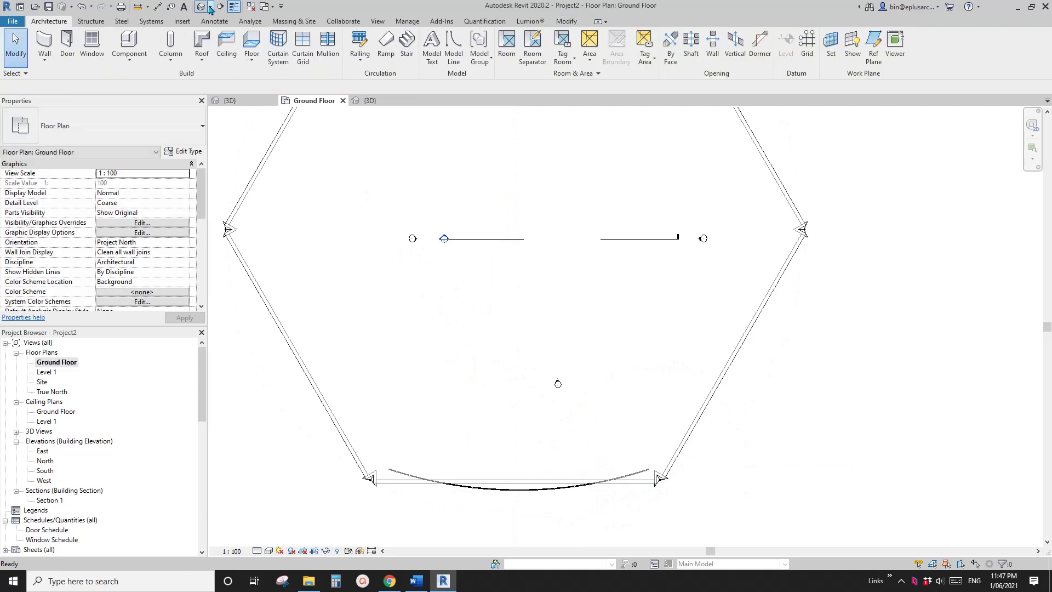
Step: In the project's 3D view, attach the top of the curved Storefront curtain wall to the roof shell above it
{"action": "left_click", "coordinate": [202, 6]}
{"action": "middle_click_drag", "start_coordinate": [609, 369], "coordinate": [482, 349], "text": "shift"}
{"action": "scroll", "coordinate": [609, 371], "scroll_direction": "up", "scroll_amount": 2}
{"action": "scroll", "coordinate": [658, 394], "scroll_direction": "up", "scroll_amount": 3}
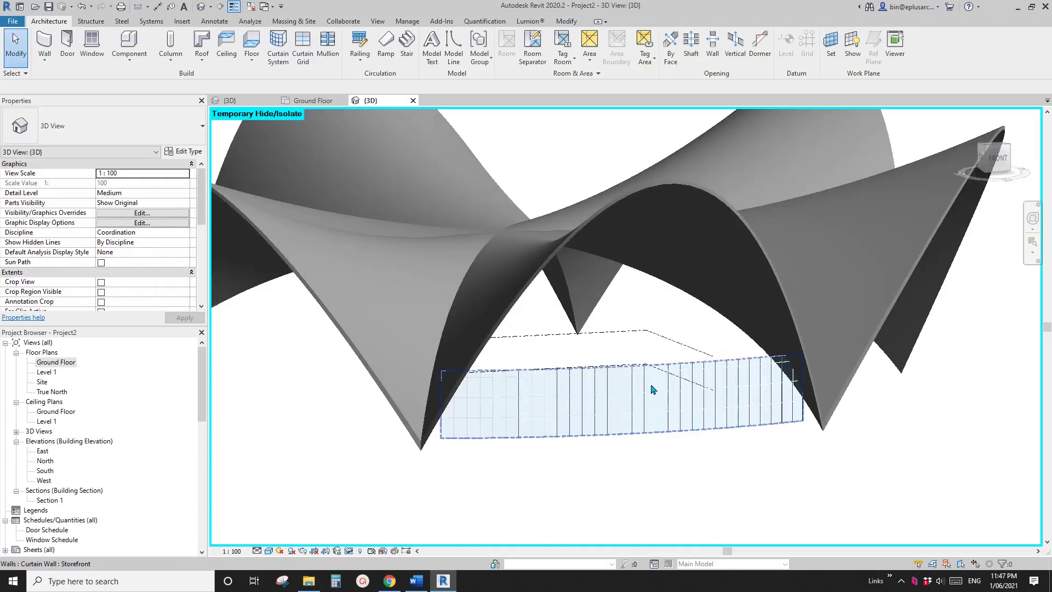
{"action": "left_click", "coordinate": [586, 438]}
{"action": "left_click", "coordinate": [521, 49]}
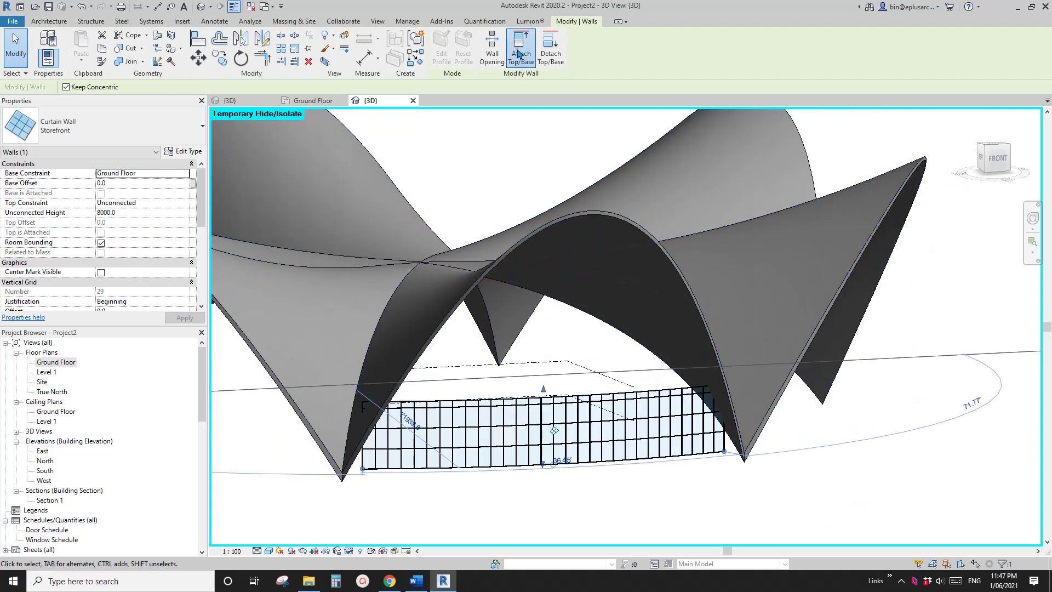
{"action": "left_click", "coordinate": [630, 281]}
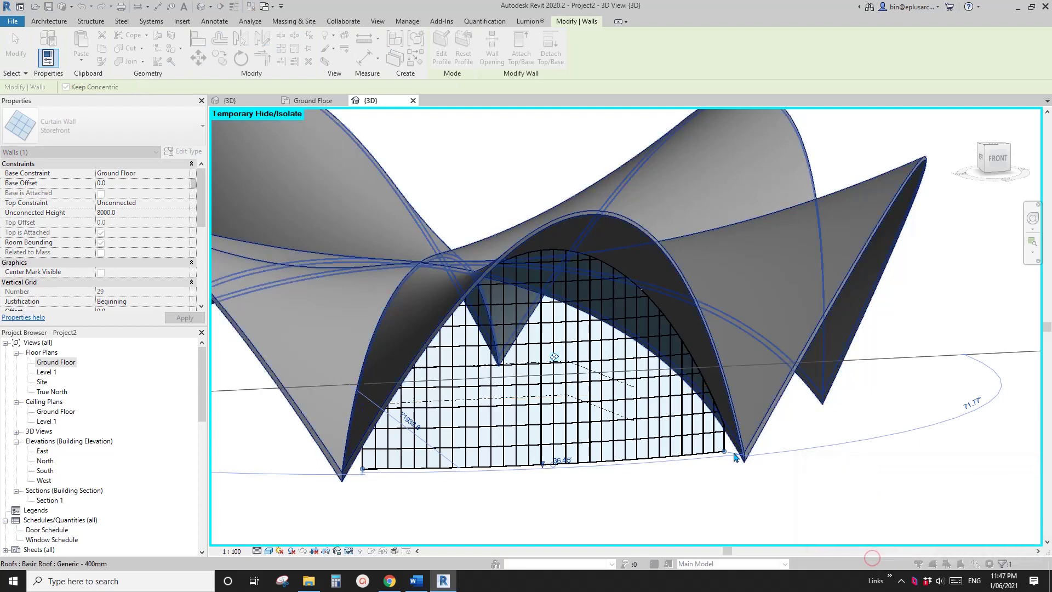
Step: Examine the roof shells with the attached curtain wall in 3D, checking the mass family's 3D view for comparison
{"action": "middle_click_drag", "start_coordinate": [746, 467], "coordinate": [620, 388], "text": "shift"}
{"action": "scroll", "coordinate": [621, 439], "scroll_direction": "down", "scroll_amount": 1}
{"action": "left_click", "coordinate": [619, 388]}
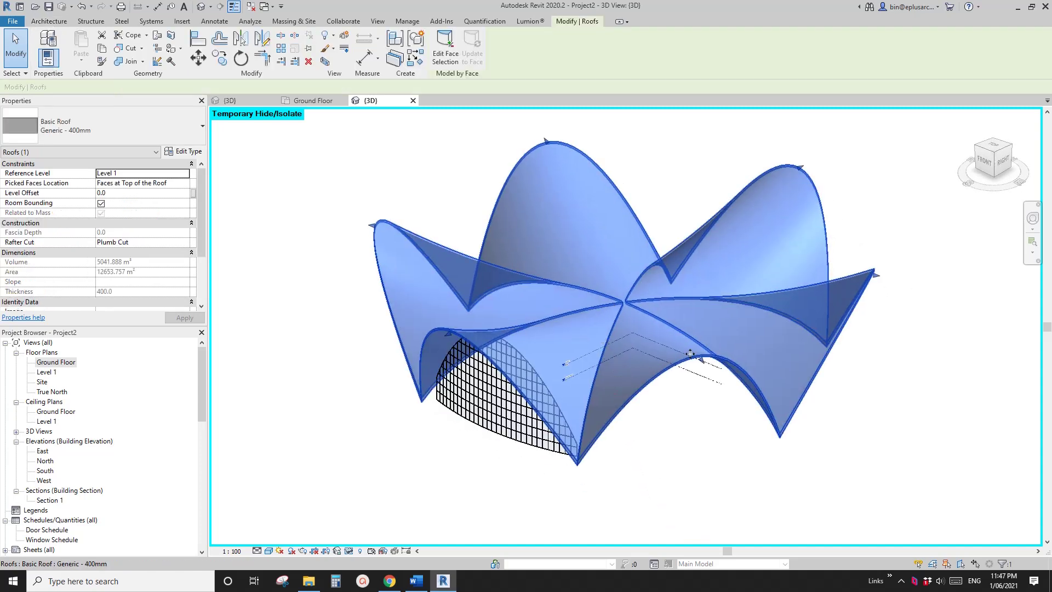
{"action": "left_click", "coordinate": [248, 104]}
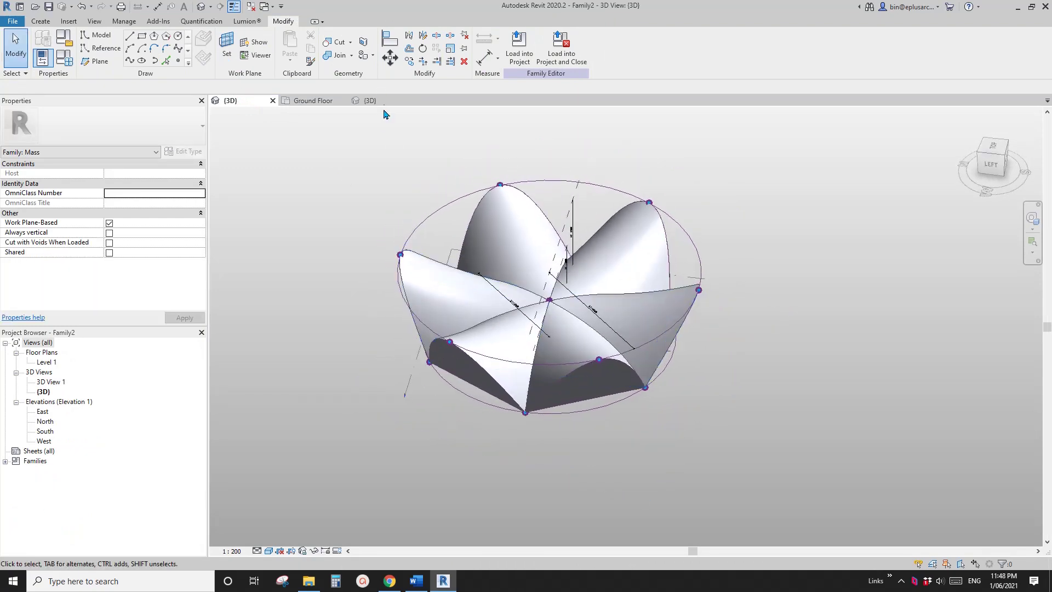
{"action": "left_click", "coordinate": [380, 103]}
{"action": "scroll", "coordinate": [586, 377], "scroll_direction": "up", "scroll_amount": 1}
{"action": "middle_click_drag", "start_coordinate": [586, 377], "coordinate": [703, 424]}
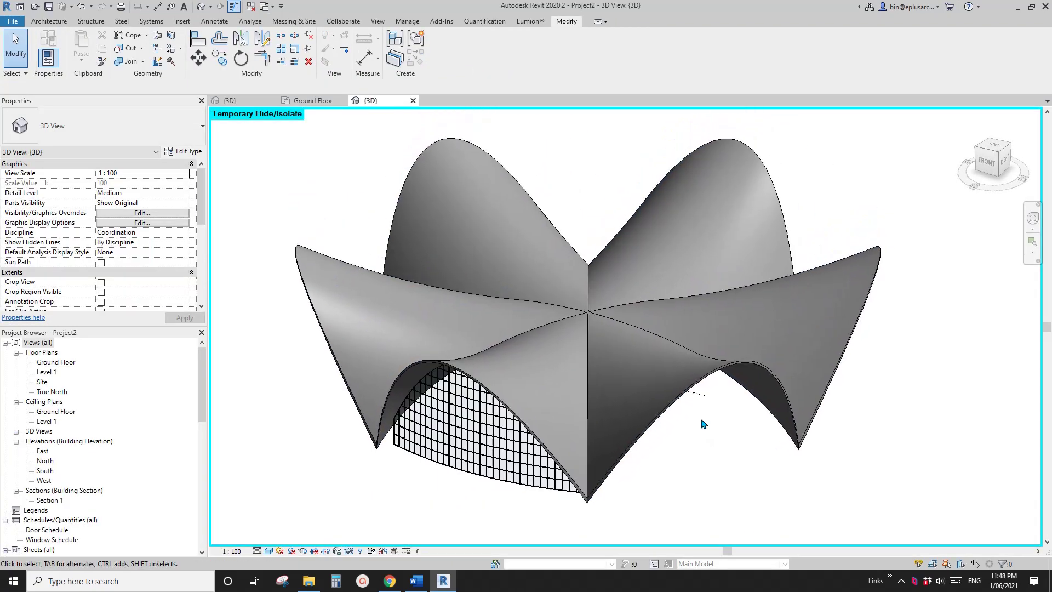
{"action": "scroll", "coordinate": [731, 439], "scroll_direction": "down", "scroll_amount": 3}
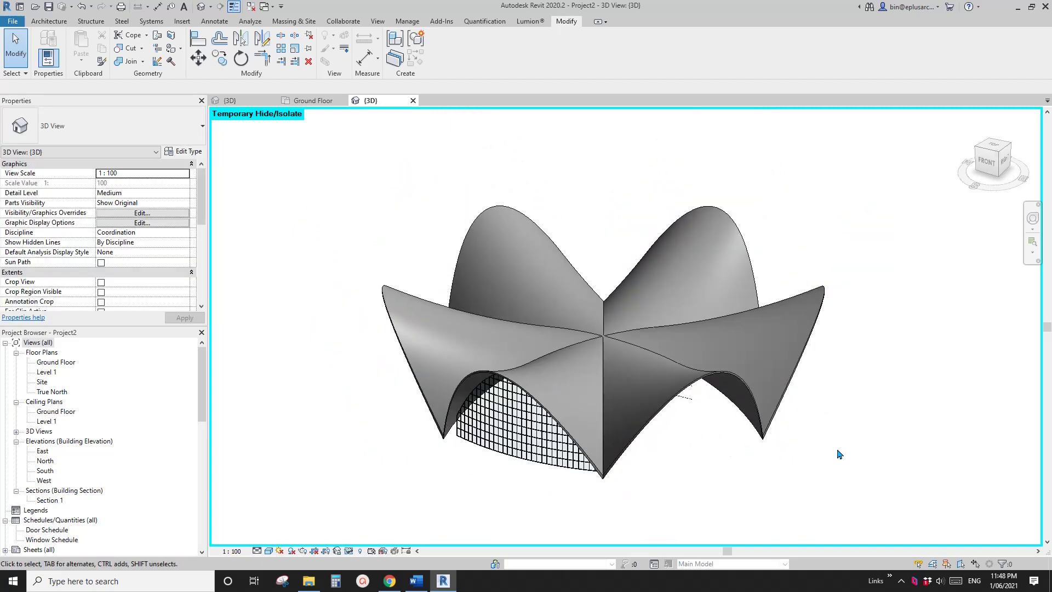